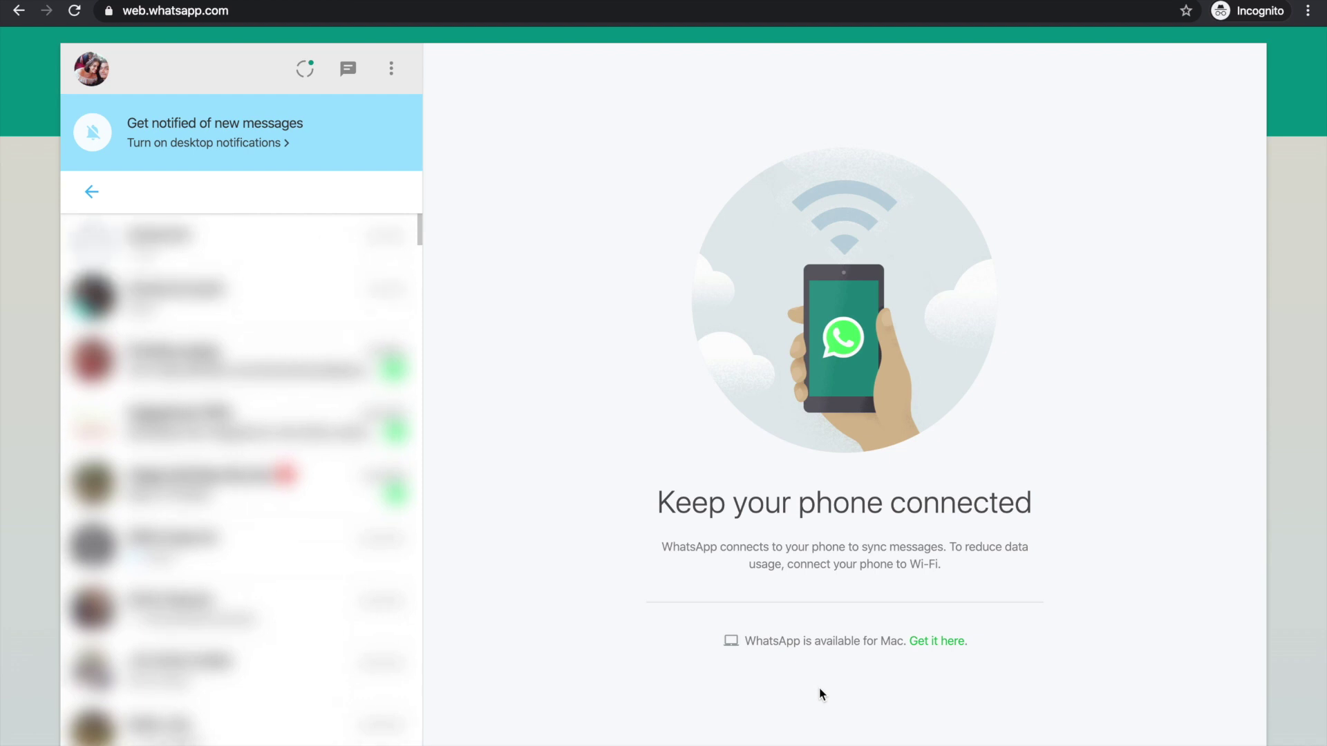
# Step: Send 'I want a chocolate brownie' to the Quickwork bot and highlight the quoted Rs.199 price
pyautogui.click(137, 241)
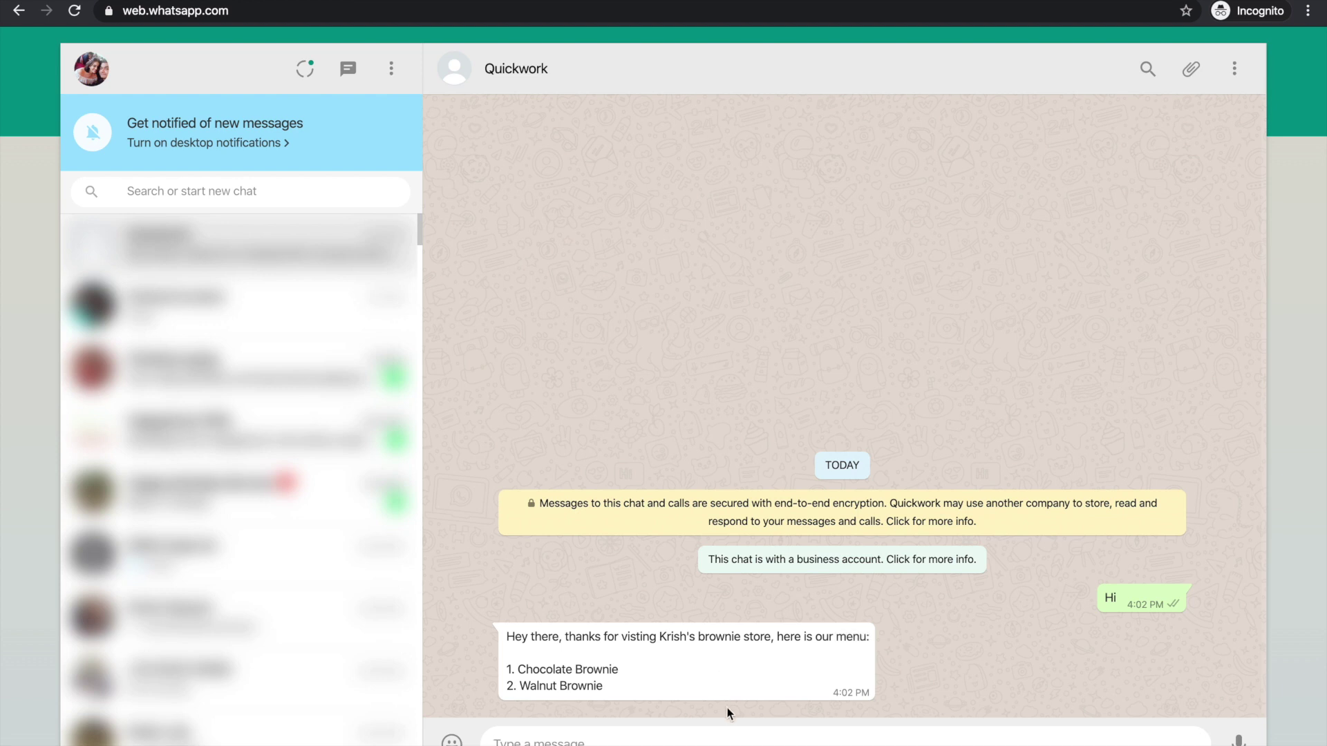
pyautogui.write('I want a chocolate brownie')
pyautogui.press('Return')
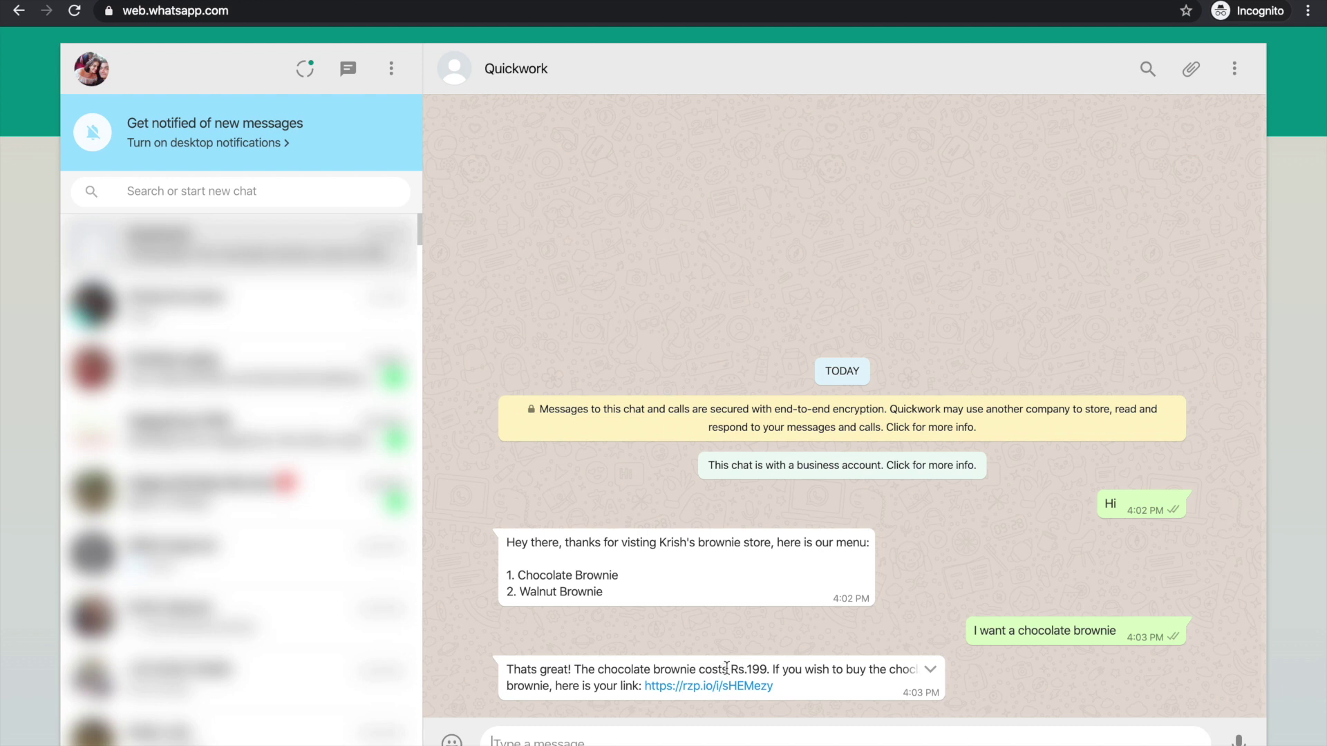
pyautogui.moveTo(728, 669); pyautogui.dragTo(774, 669)
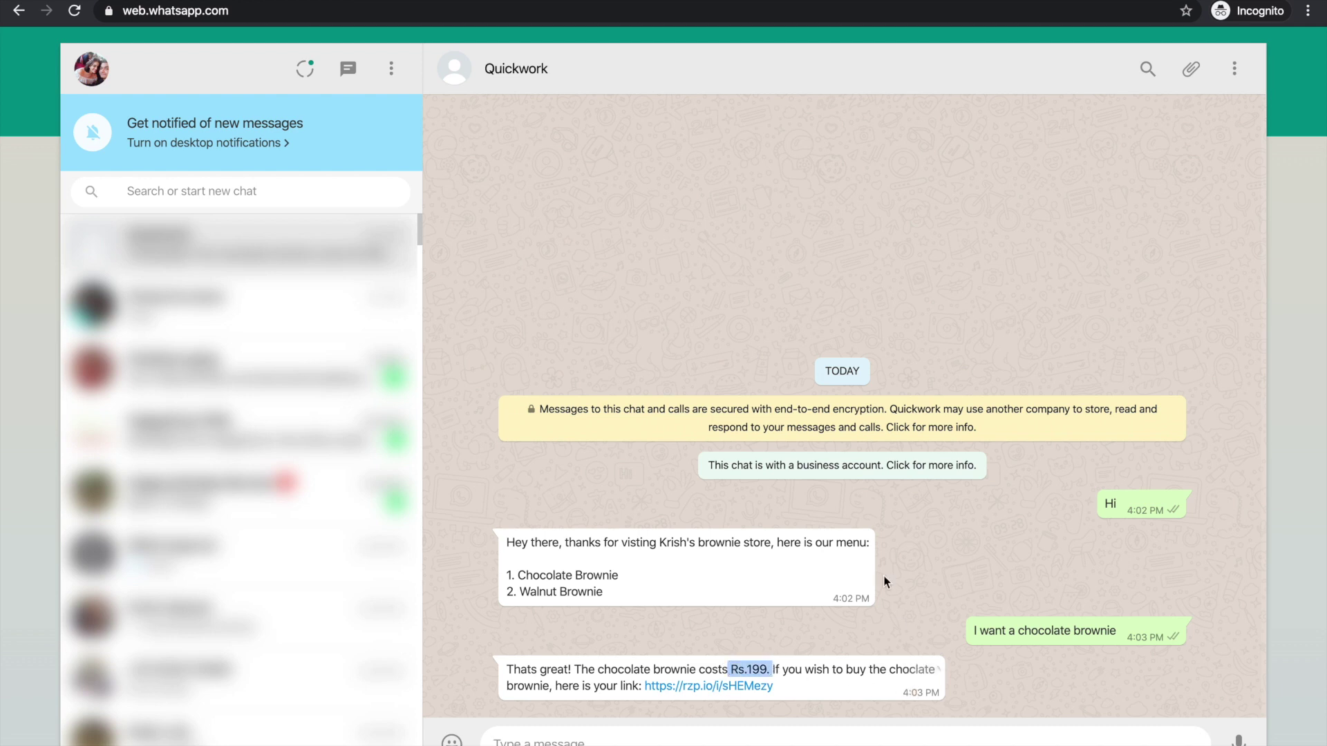
# Step: Open the rzp.io payment link from the bot's reply
pyautogui.click(692, 687)
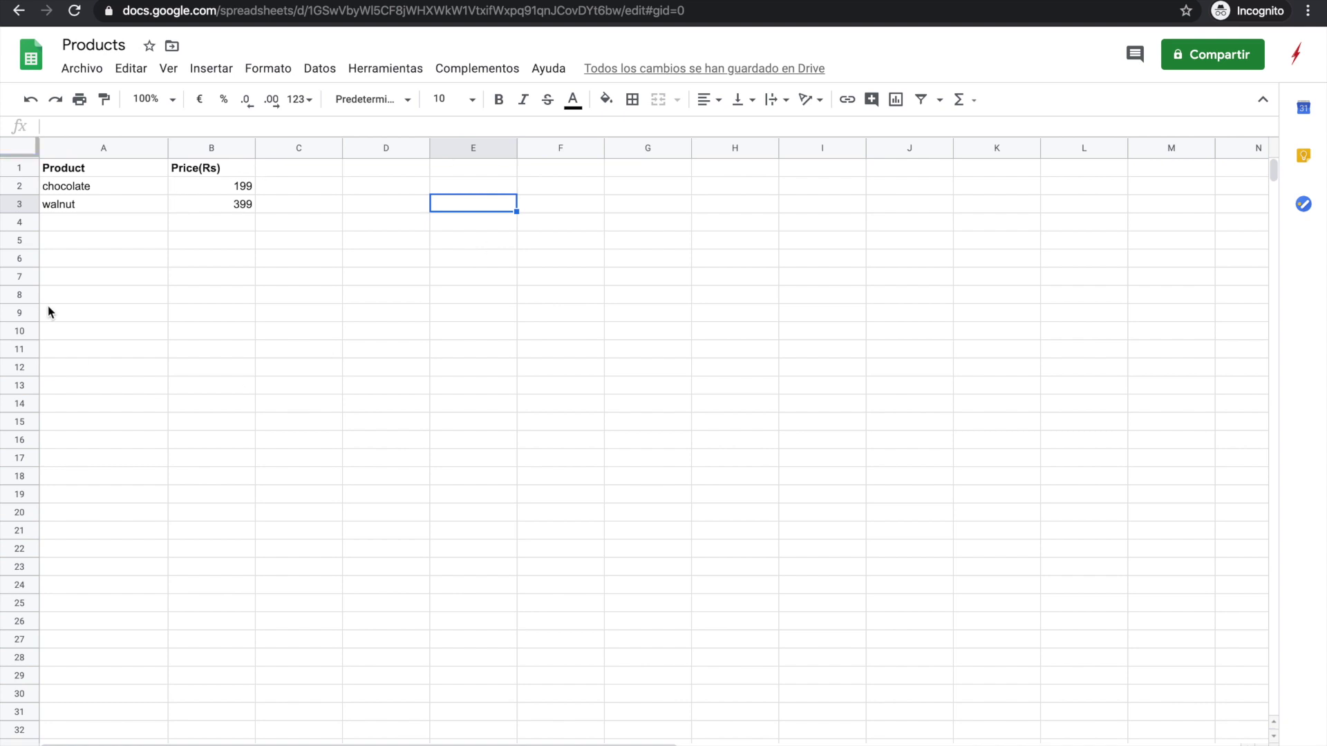
# Step: Review the Products sheet rows: chocolate priced at 199 and walnut in row 3
pyautogui.click(91, 188)
pyautogui.click(210, 187)
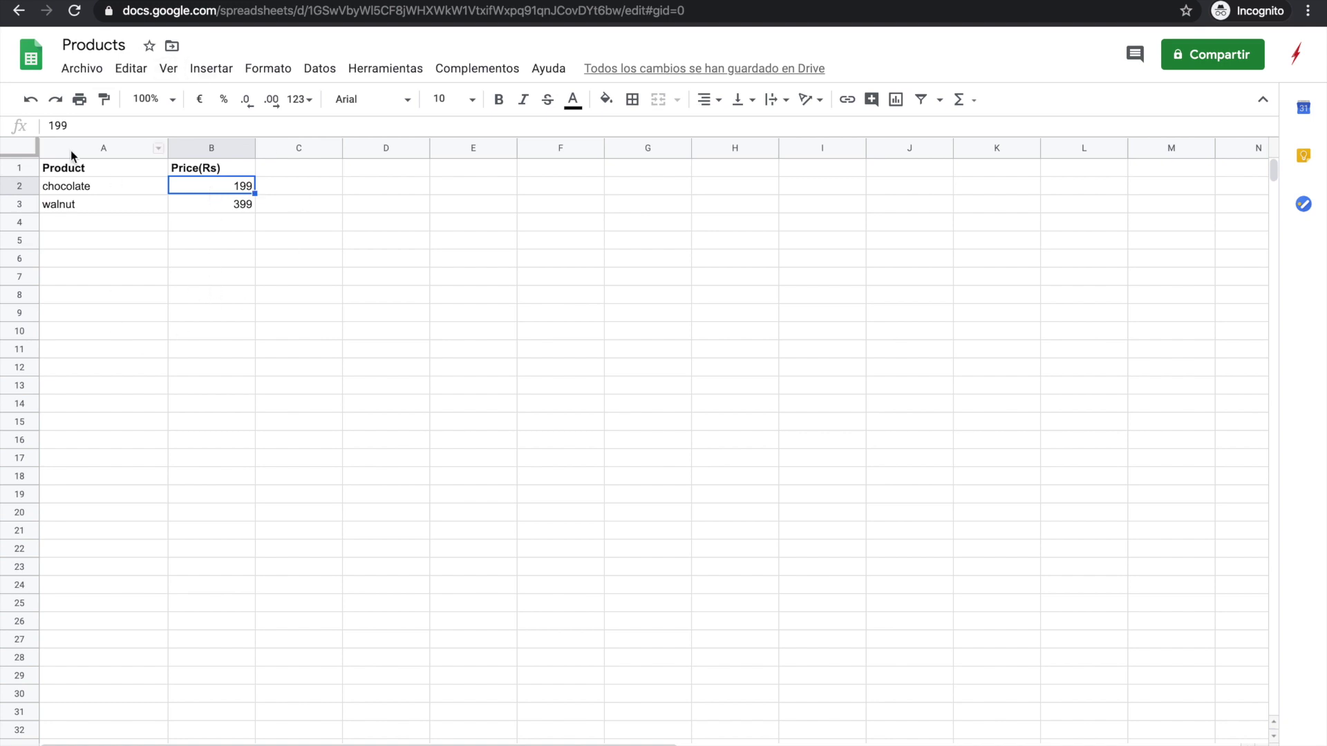
pyautogui.click(80, 194)
pyautogui.click(86, 207)
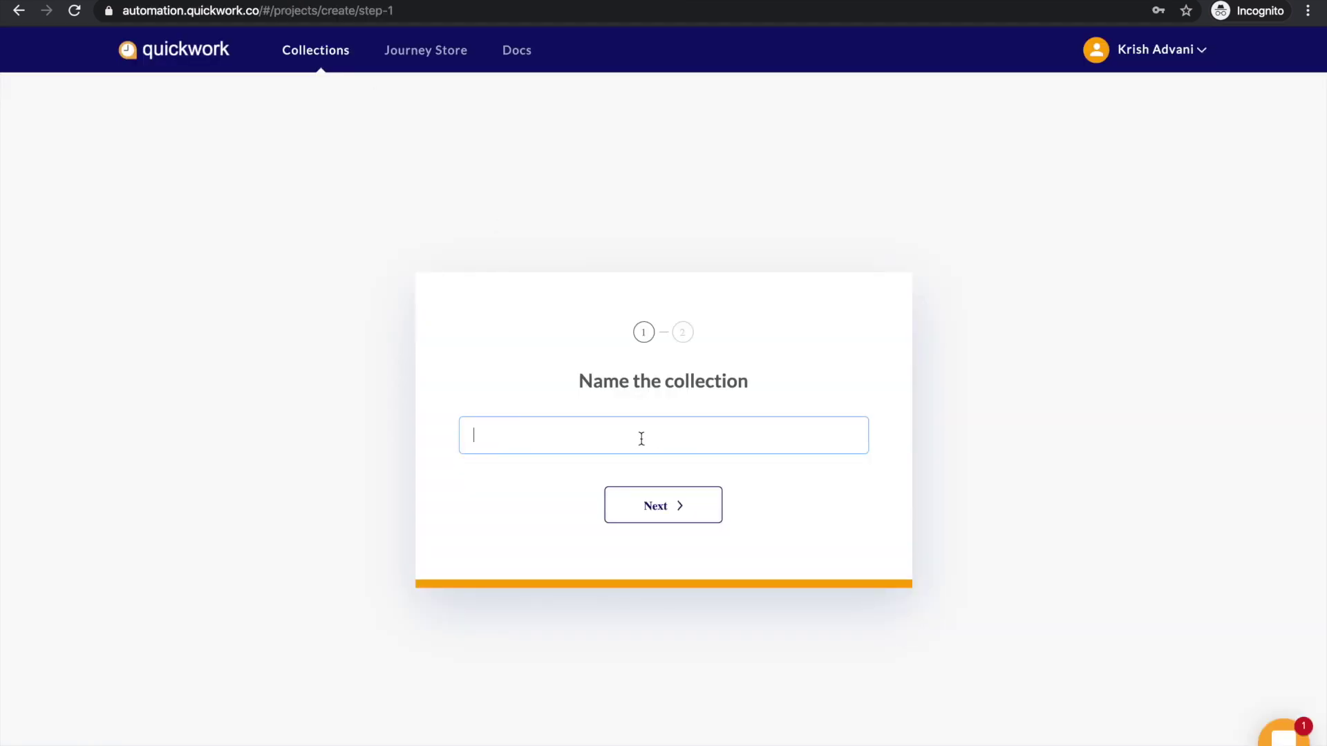
# Step: Create a private collection named 'Whatsapp Shopping Bot' and start a new journey in it
pyautogui.write('Shop')
pyautogui.hotkey('ctrl', 'a')
pyautogui.write('Q')
pyautogui.press('BackSpace')
pyautogui.write('Whatsapp Shopping Bot')
pyautogui.click(689, 504)
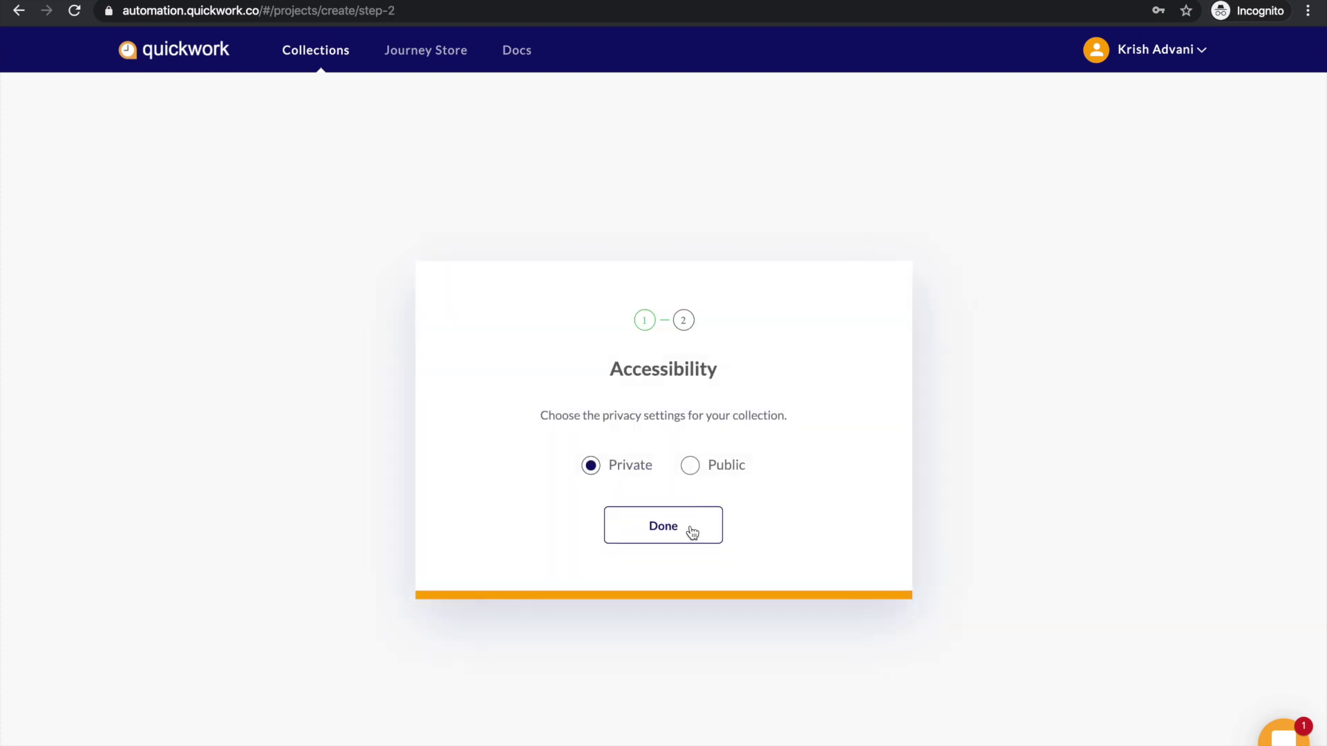
pyautogui.click(689, 533)
pyautogui.click(676, 543)
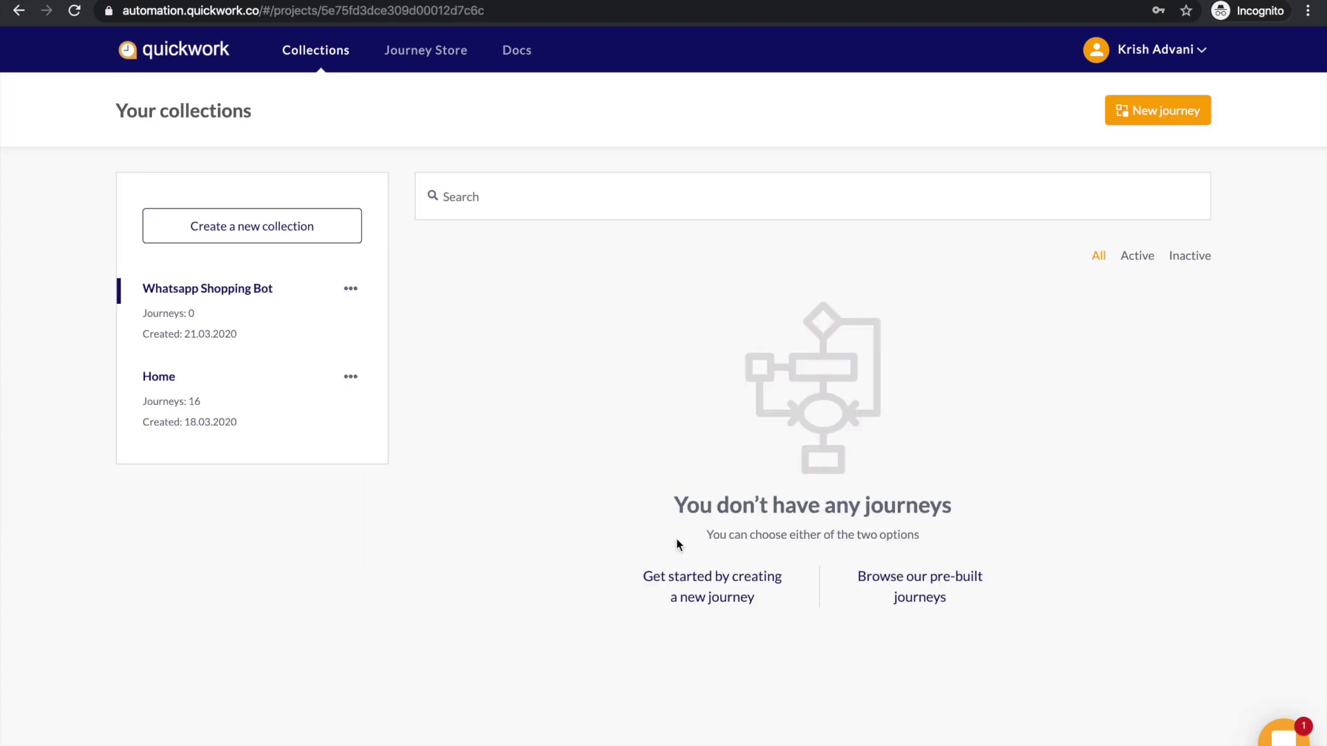
pyautogui.click(1139, 111)
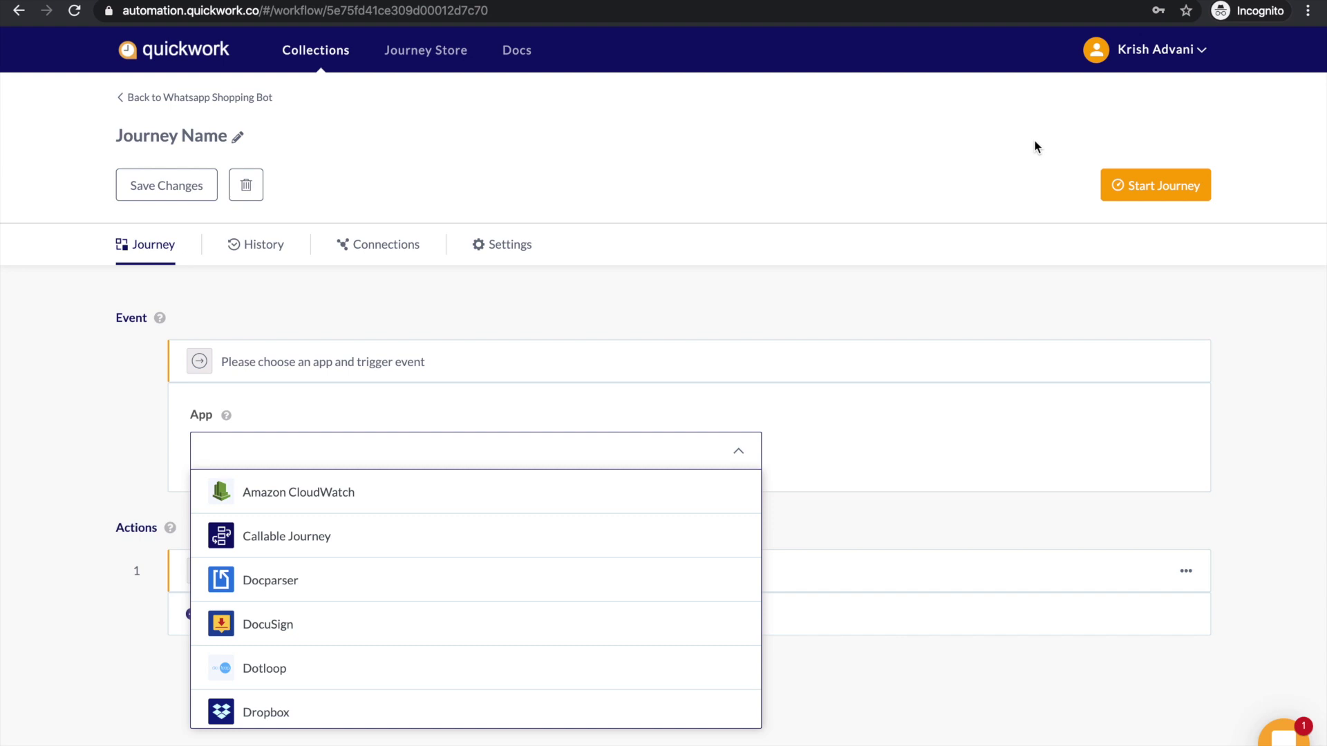
# Step: Set the journey trigger to WhatsApp by Gupshup's New text message event
pyautogui.write('gup')
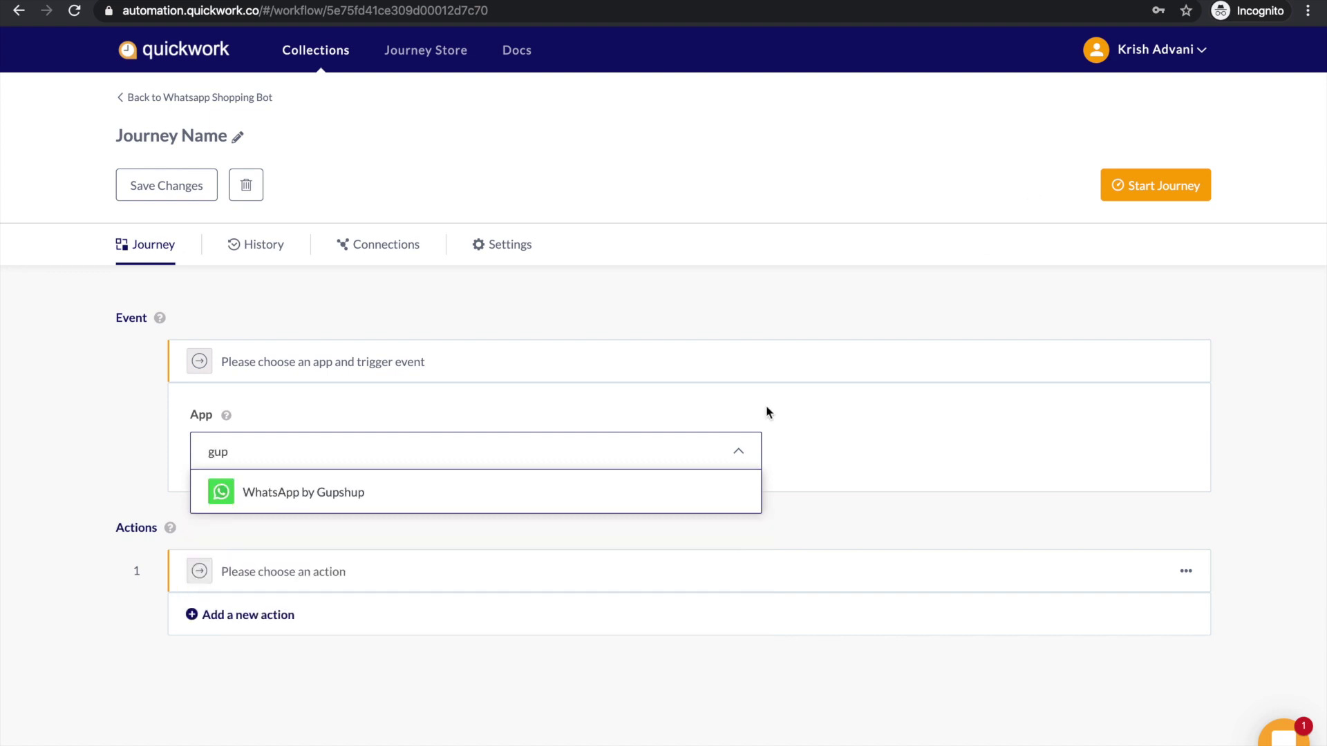
pyautogui.click(616, 486)
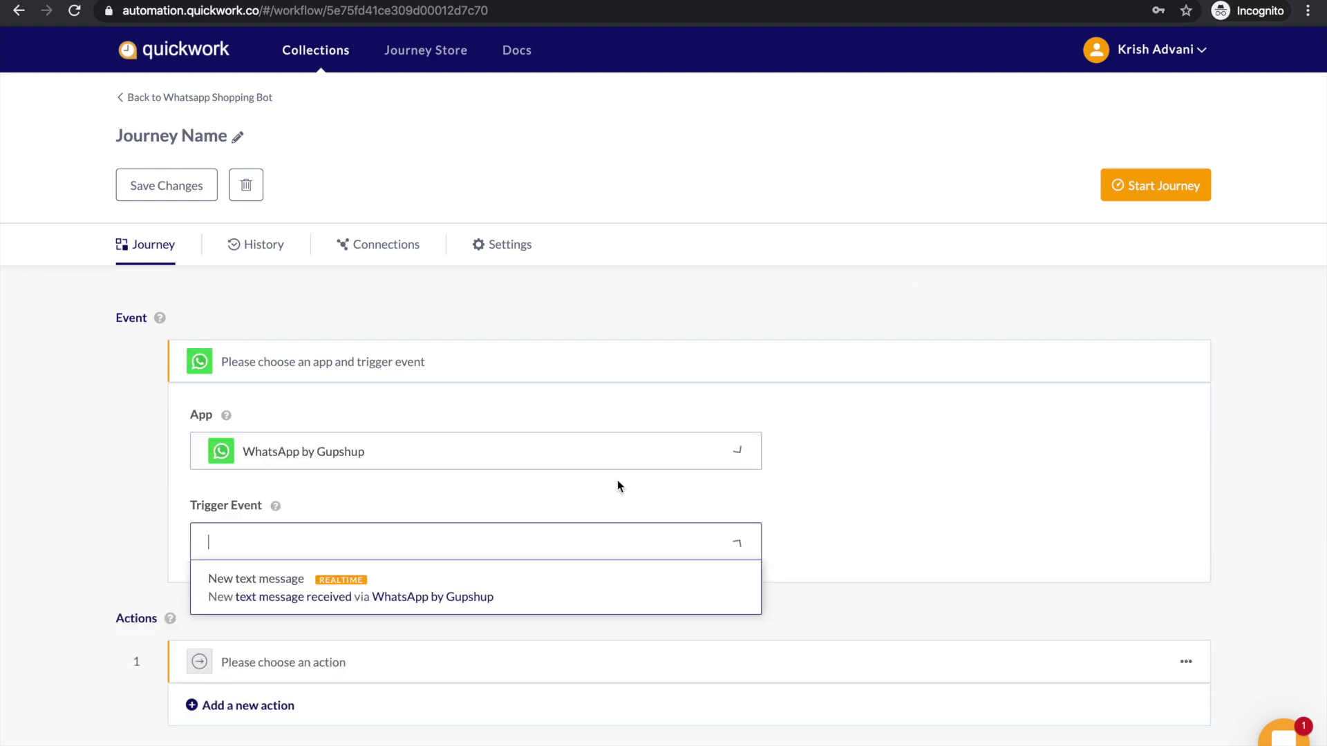
pyautogui.click(497, 588)
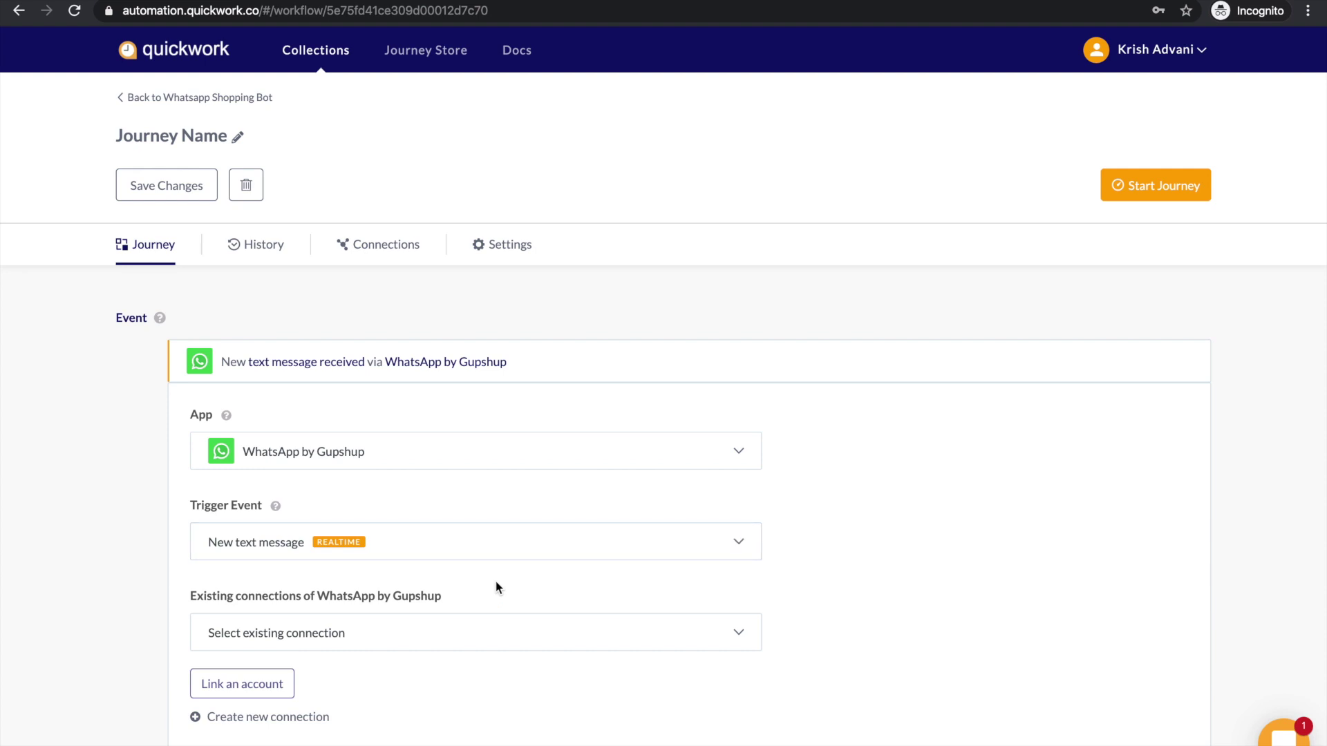
pyautogui.scroll(-2, 495, 582)
# Step: Link the existing 'My first WhatsApp by Gupshup account' connection to the trigger
pyautogui.click(347, 499)
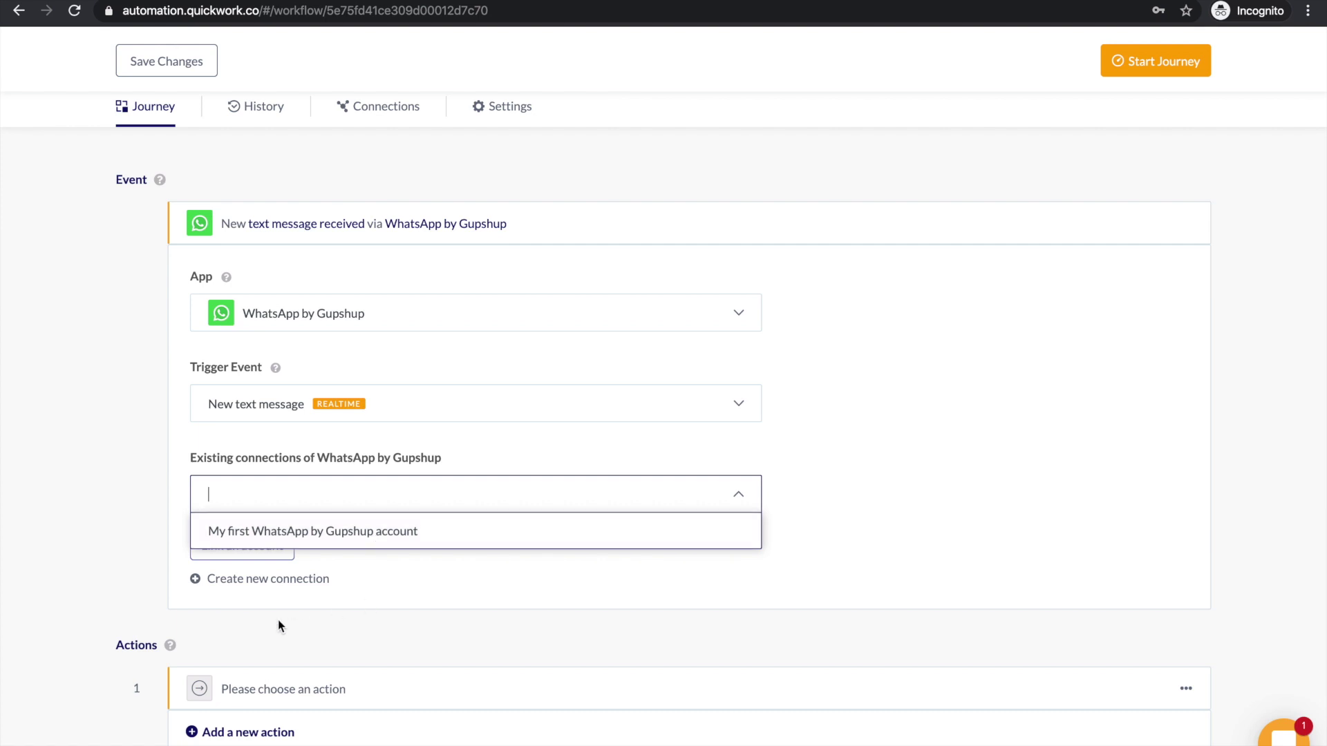
pyautogui.click(276, 622)
pyautogui.click(252, 584)
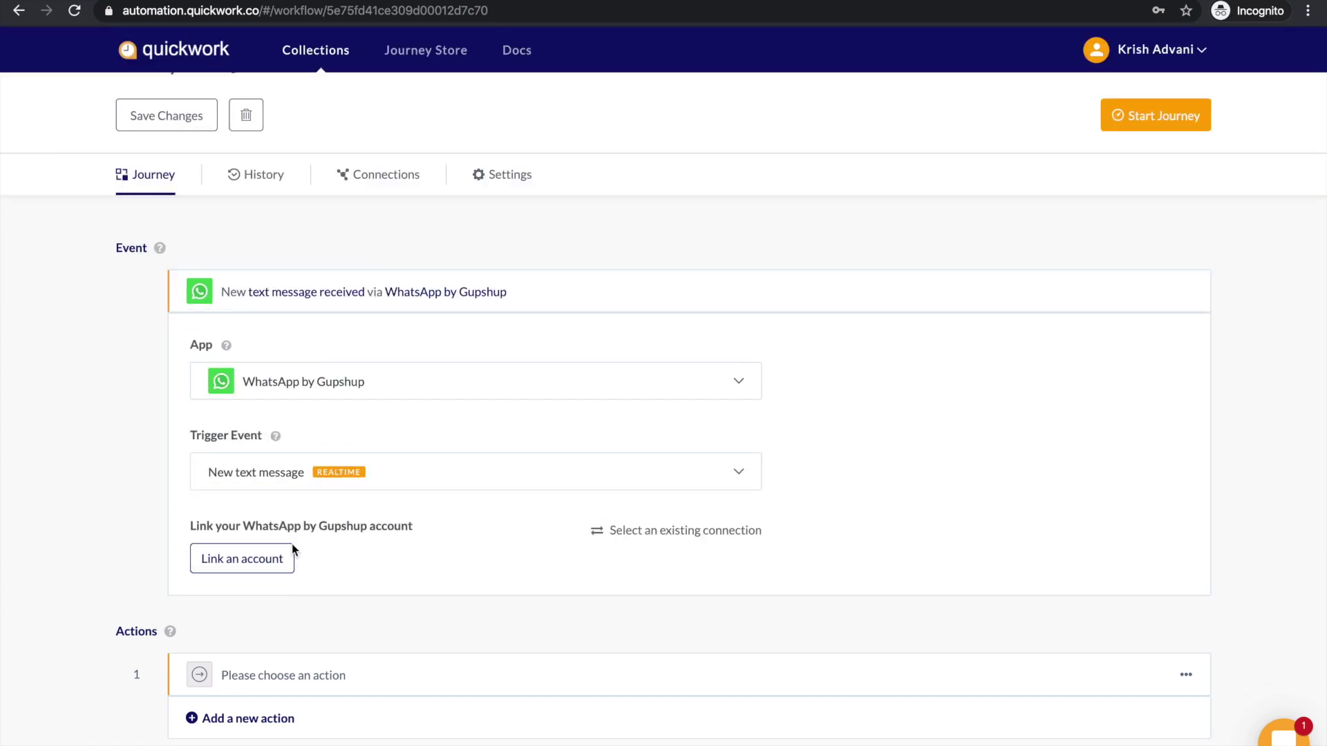
pyautogui.click(240, 562)
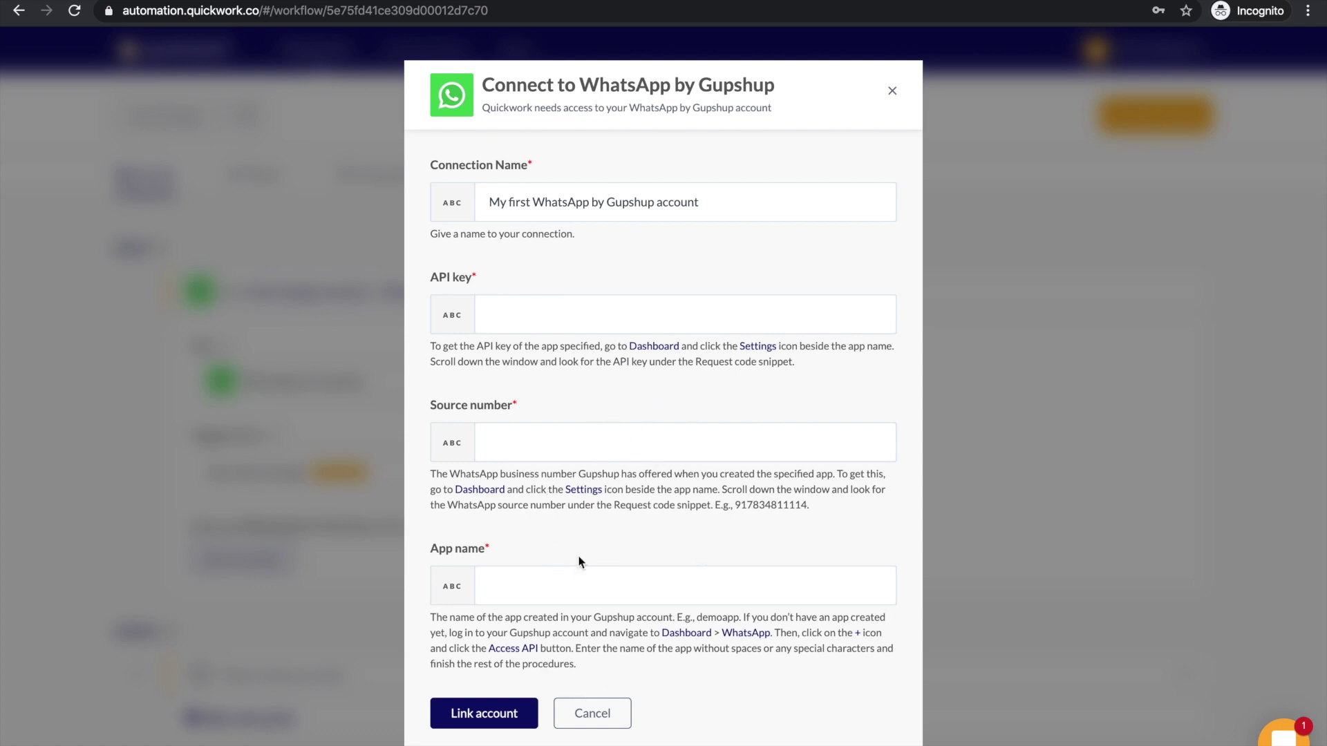
pyautogui.click(599, 718)
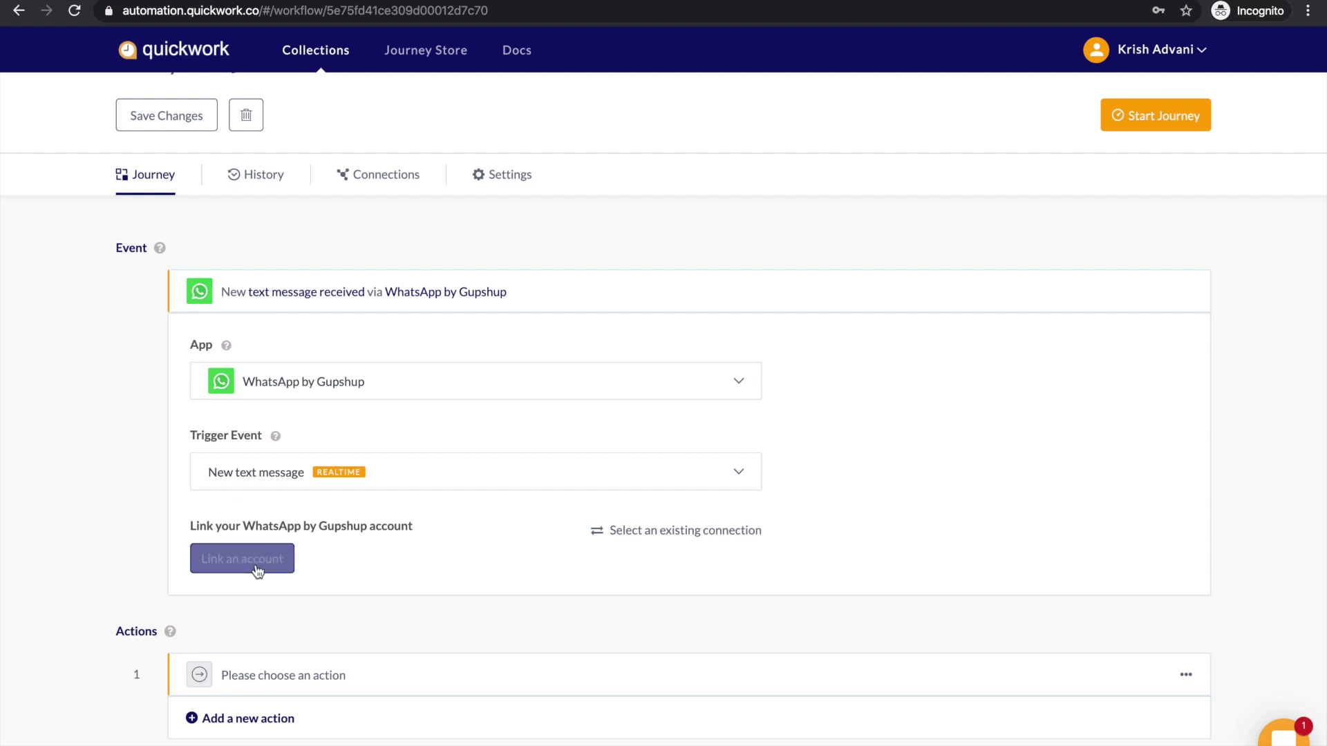
pyautogui.click(656, 540)
pyautogui.scroll(-1, 413, 549)
pyautogui.click(293, 497)
pyautogui.click(290, 527)
pyautogui.click(242, 546)
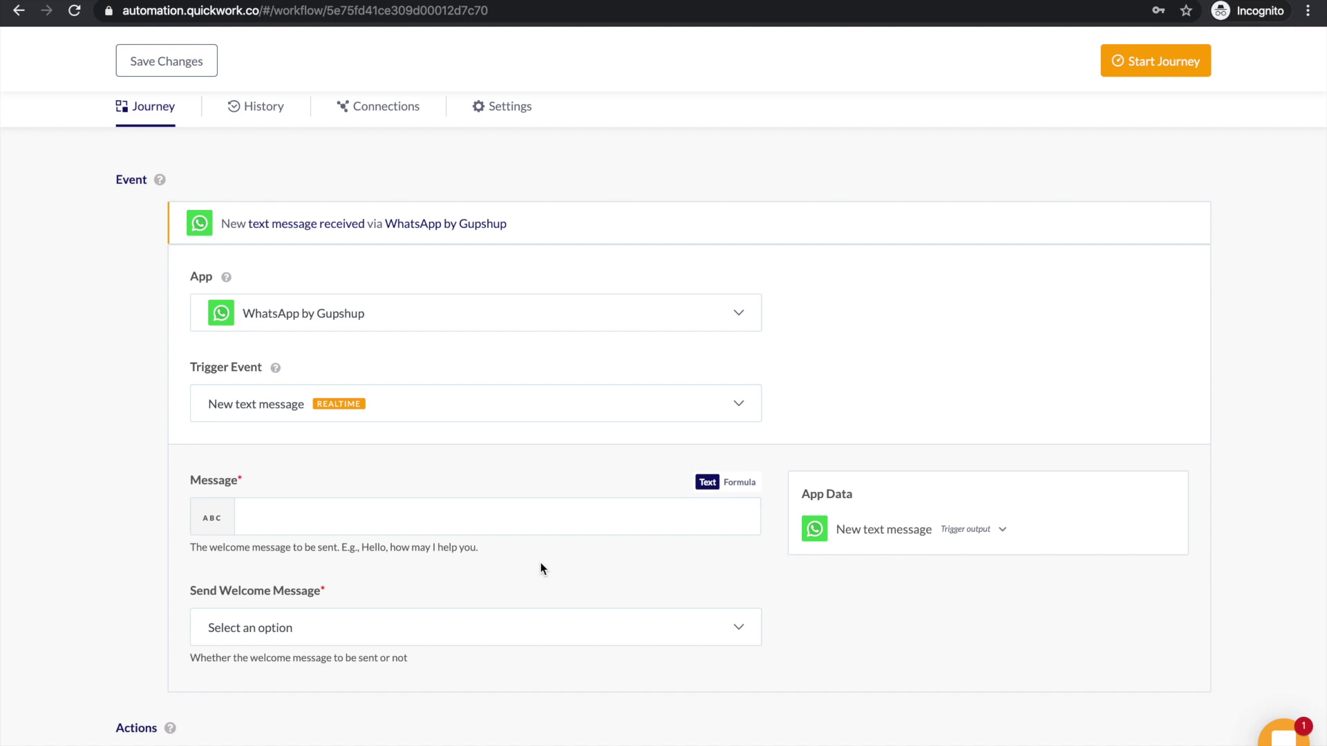
# Step: Set the trigger message to Hello and Send Welcome Message to No
pyautogui.click(379, 507)
pyautogui.write('Hello')
pyautogui.scroll(-2, 408, 561)
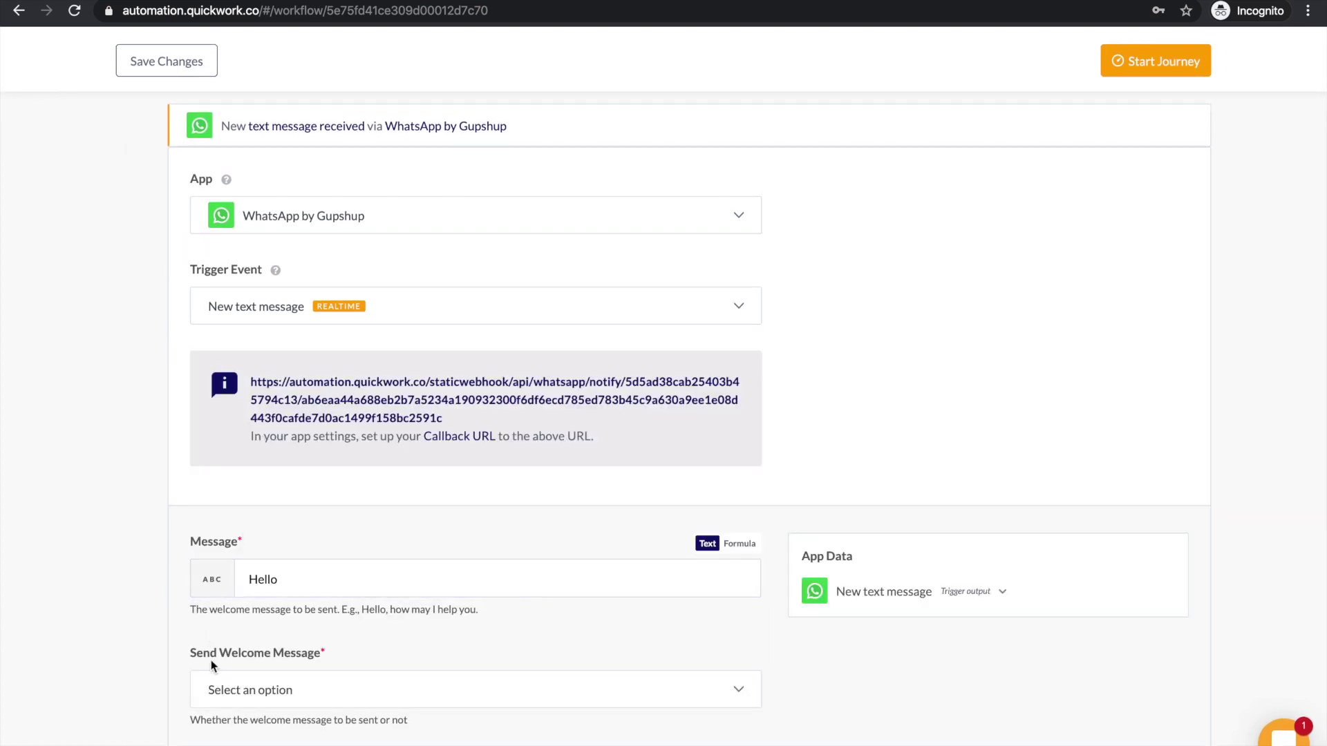
pyautogui.scroll(-1, 210, 660)
pyautogui.click(300, 612)
pyautogui.click(237, 689)
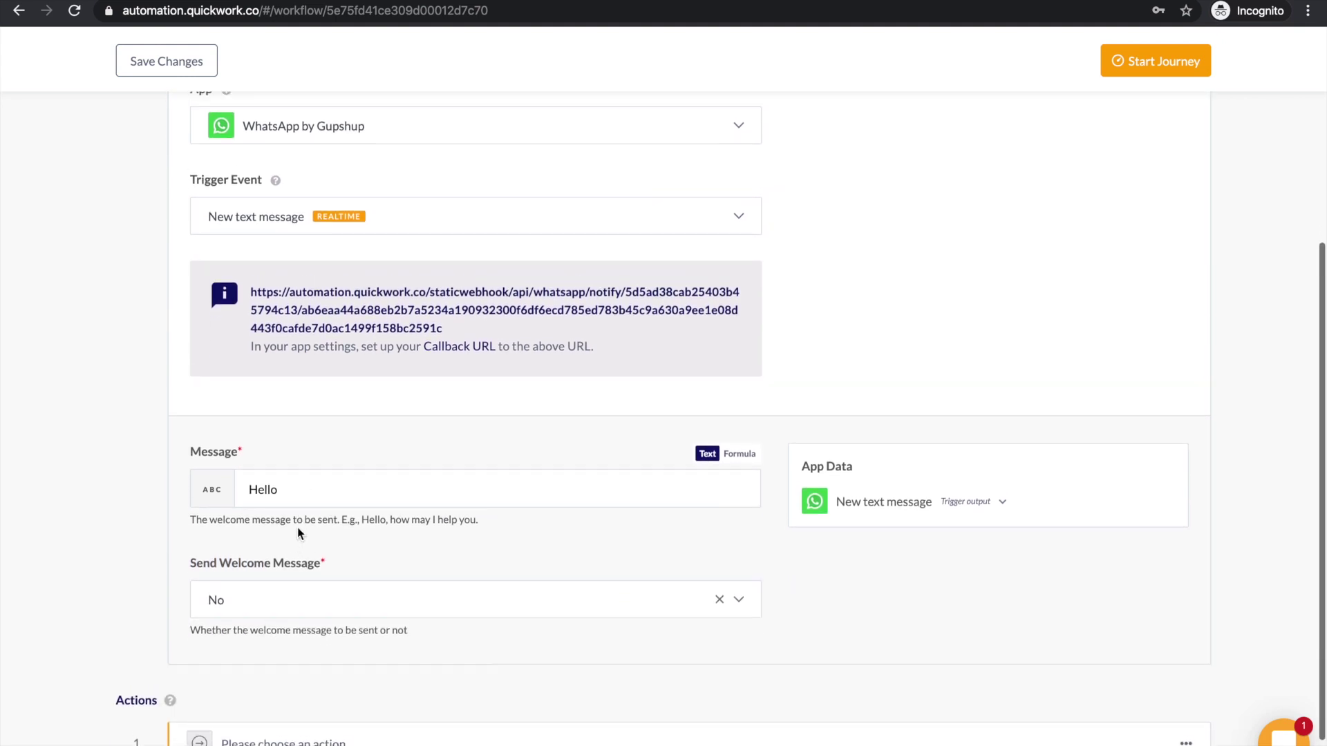
pyautogui.scroll(1, 342, 517)
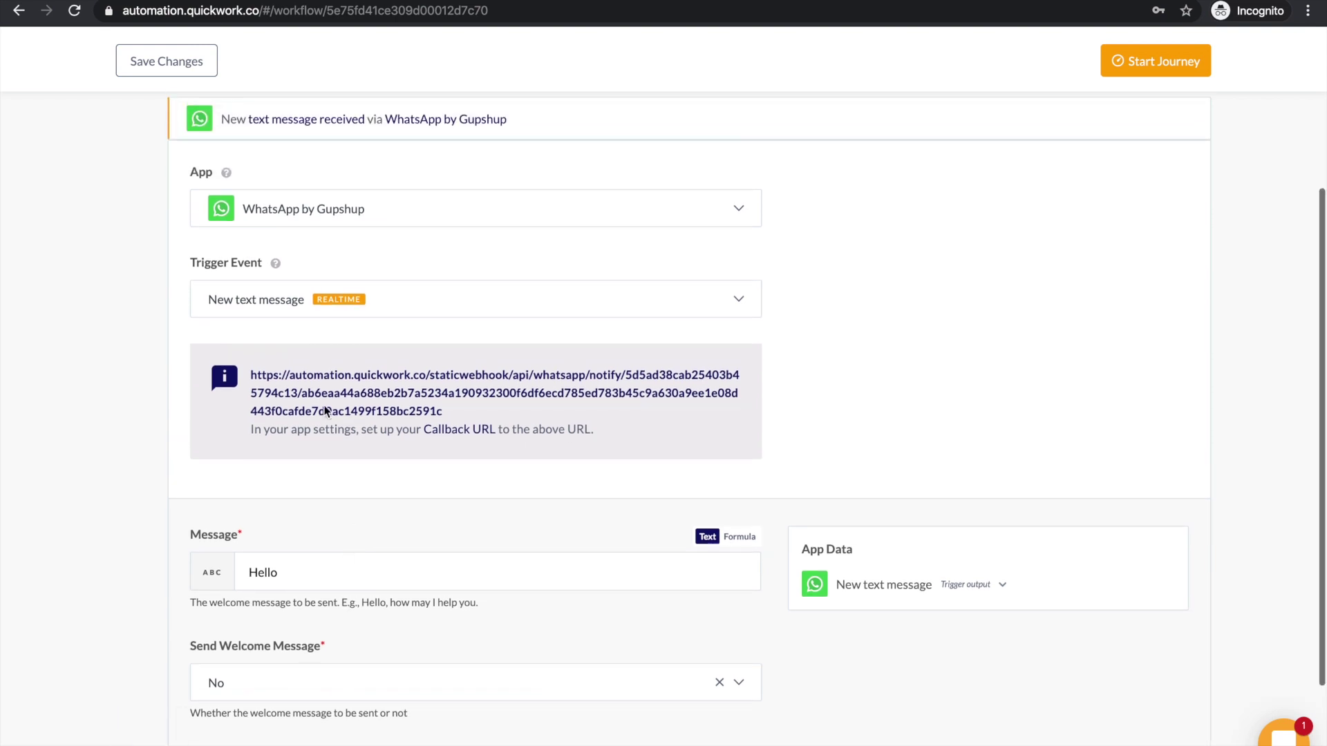
pyautogui.click(287, 121)
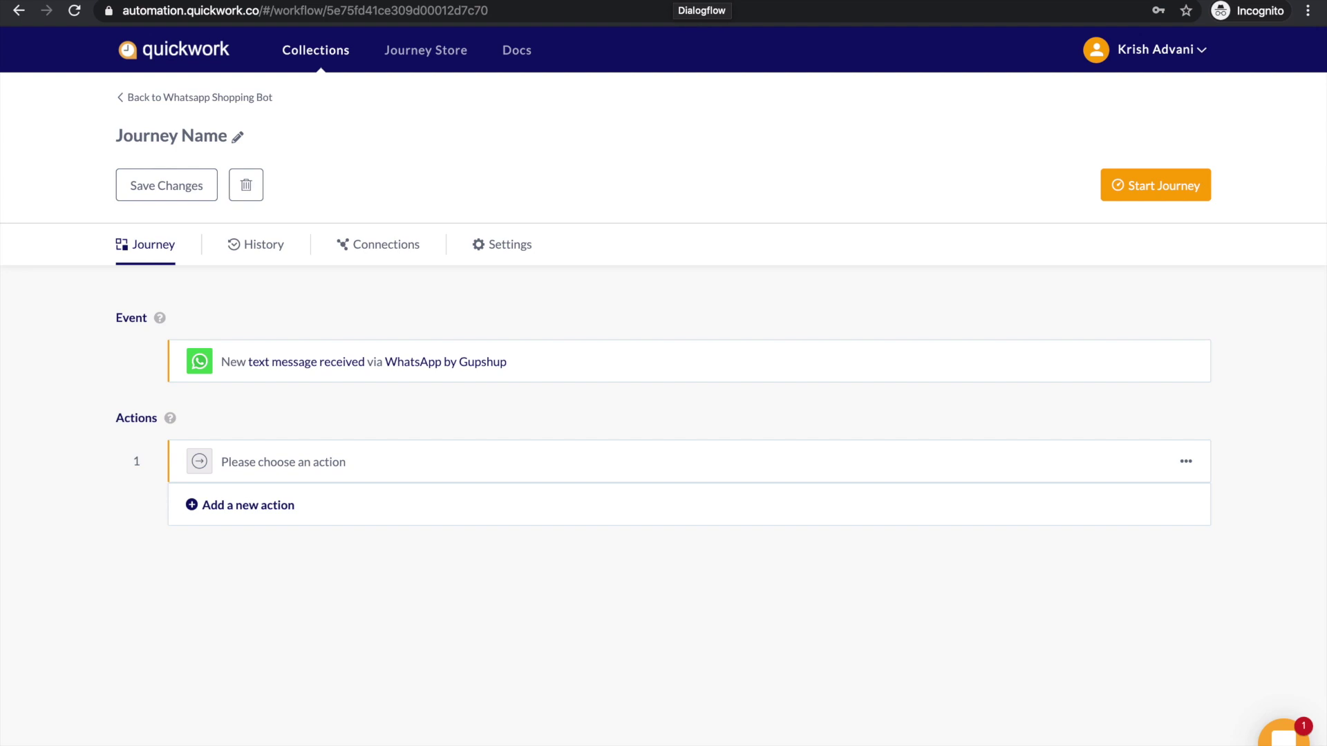
# Step: Switch to Dialogflow and view the ShoppingBot agent's Default Welcome Intent
pyautogui.hotkey('ctrl', 'Tab')
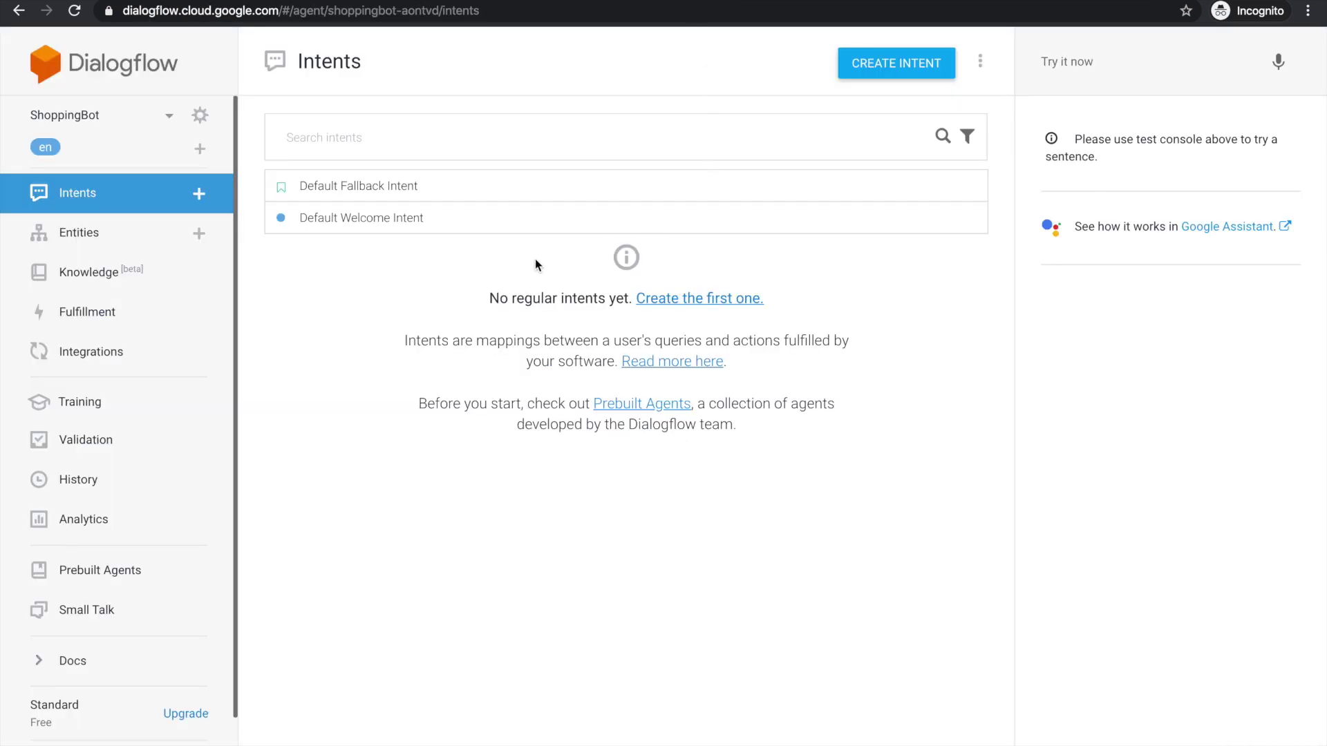
pyautogui.click(370, 220)
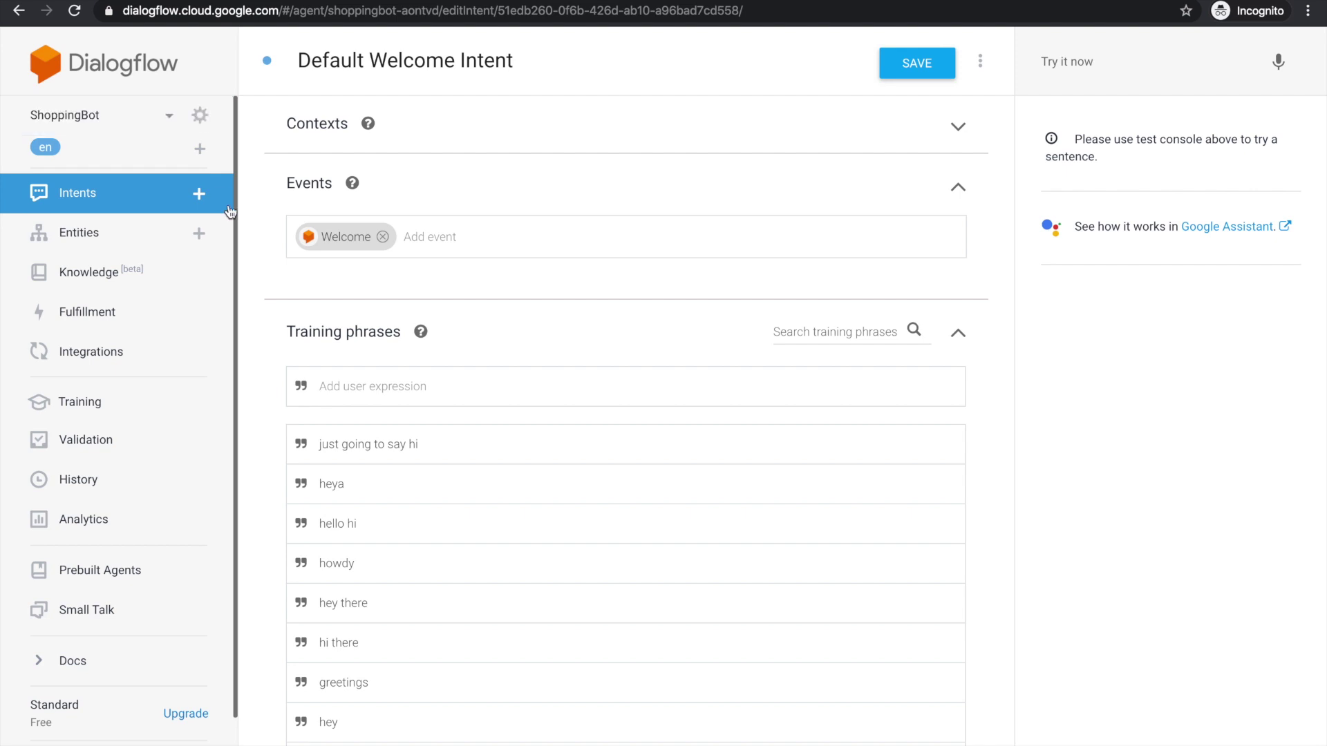
pyautogui.scroll(-2, 414, 305)
pyautogui.scroll(2, 414, 306)
# Step: Test the phrase 'hi' against the ShoppingBot agent
pyautogui.click(1133, 62)
pyautogui.write('hi')
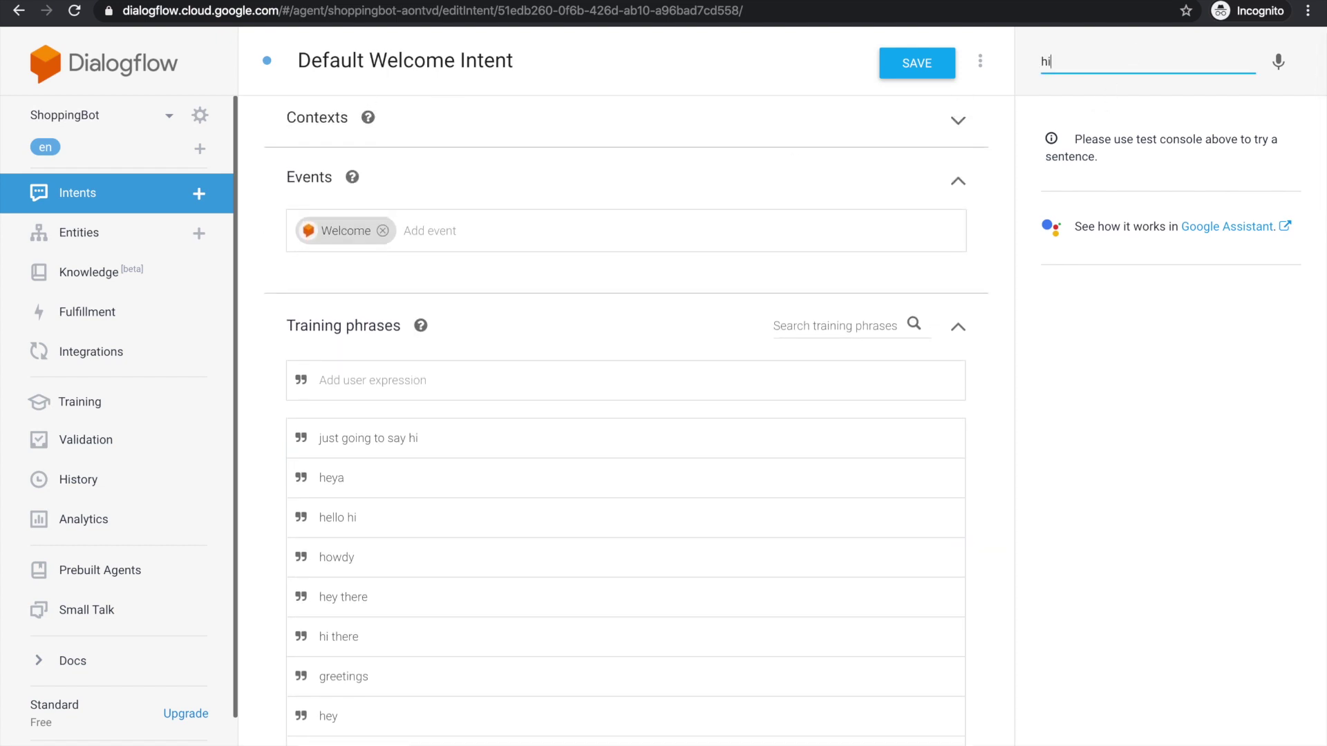
pyautogui.press('Return')
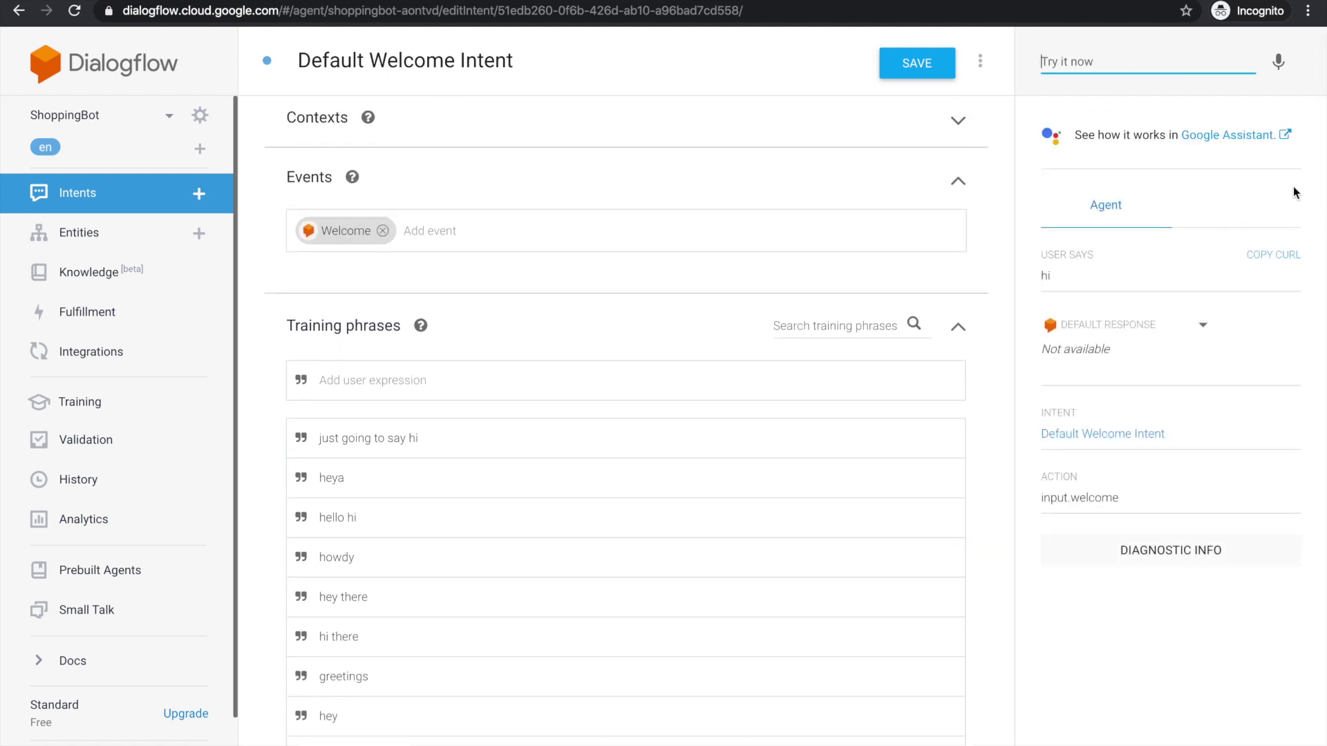
pyautogui.scroll(5, 1095, 453)
pyautogui.hscroll(3, 1095, 450)
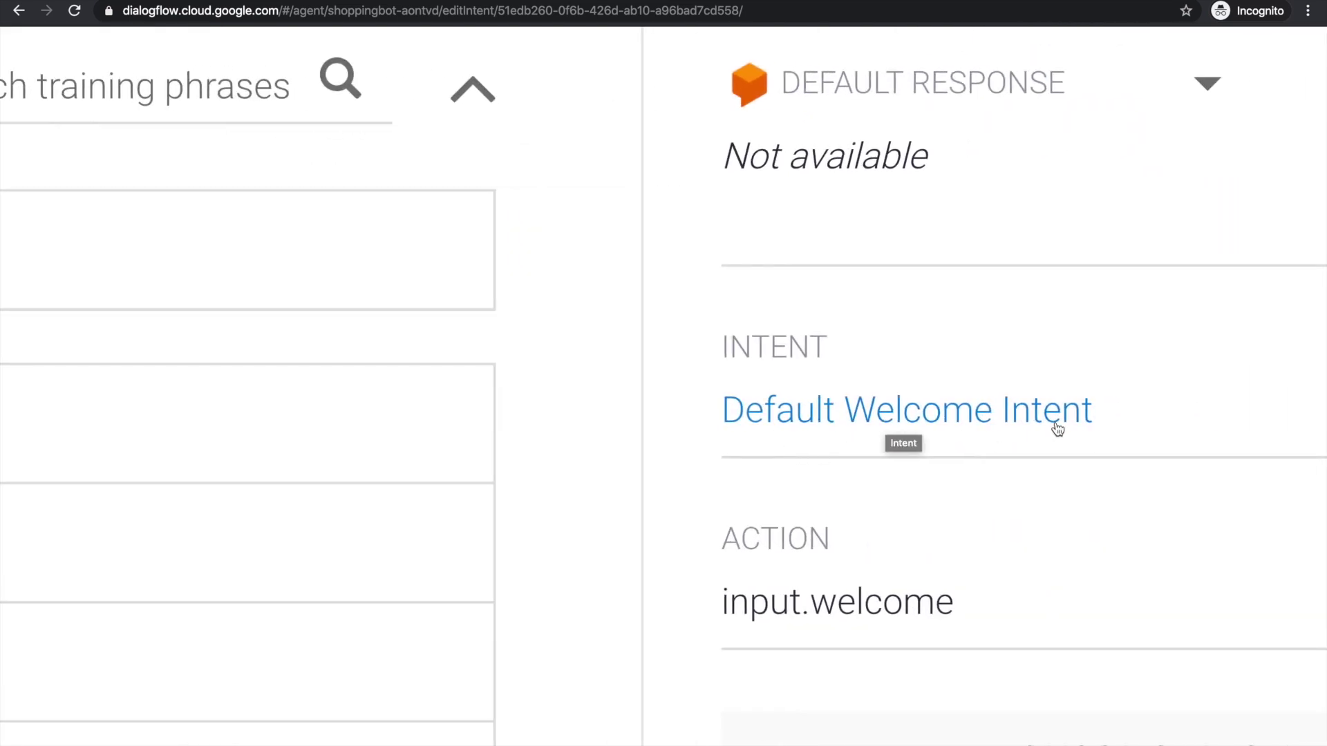
pyautogui.scroll(-5, 1142, 428)
pyautogui.scroll(-2, 1140, 424)
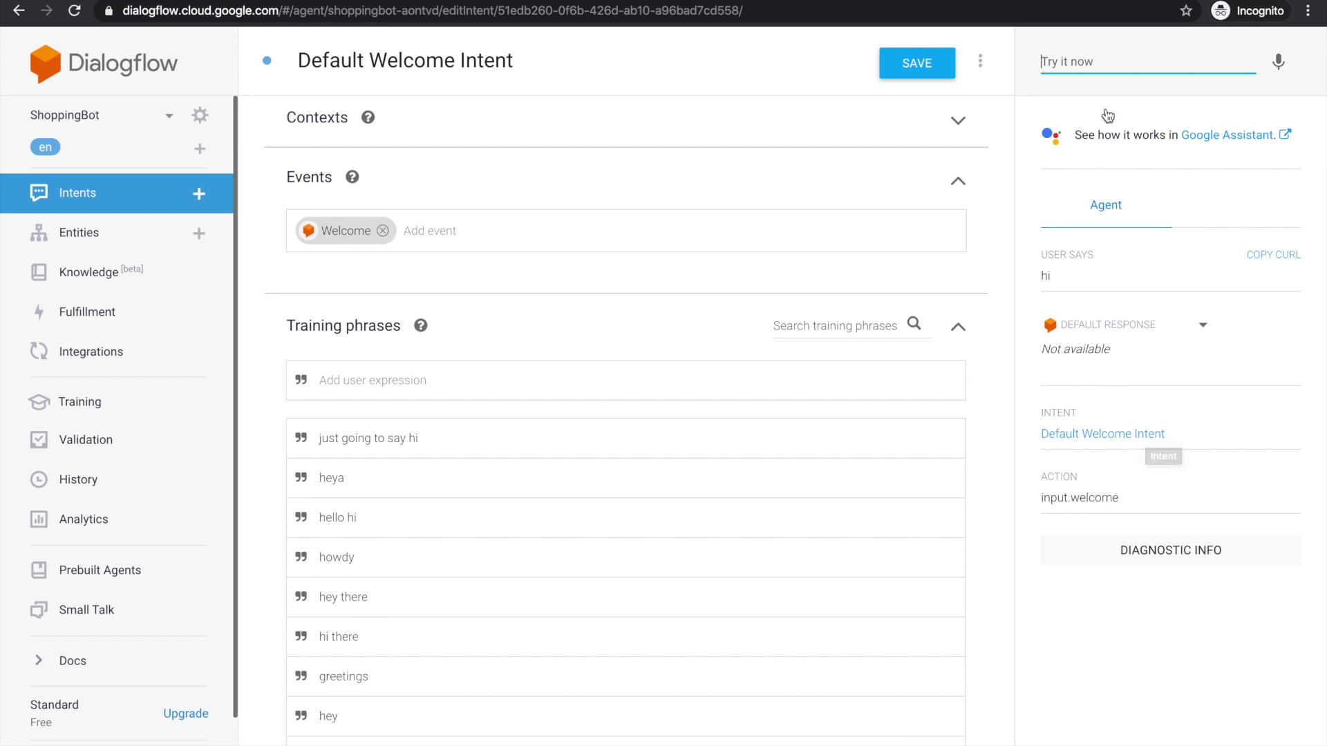
# Step: Test the phrases 'hello hi' and 'hey there', then return to the Quickwork journey
pyautogui.click(1116, 78)
pyautogui.write('hello hi')
pyautogui.press('Return')
pyautogui.write('hey there')
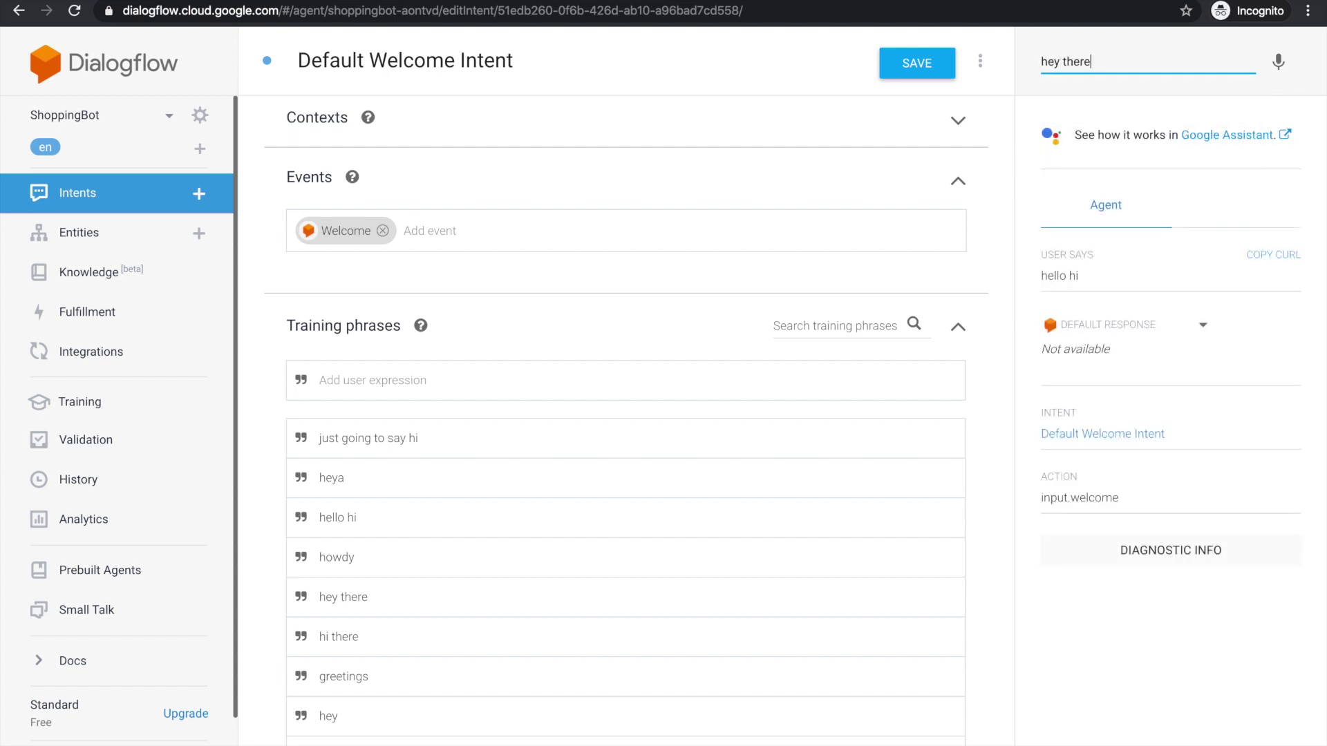
pyautogui.press('Return')
pyautogui.click(339, 2)
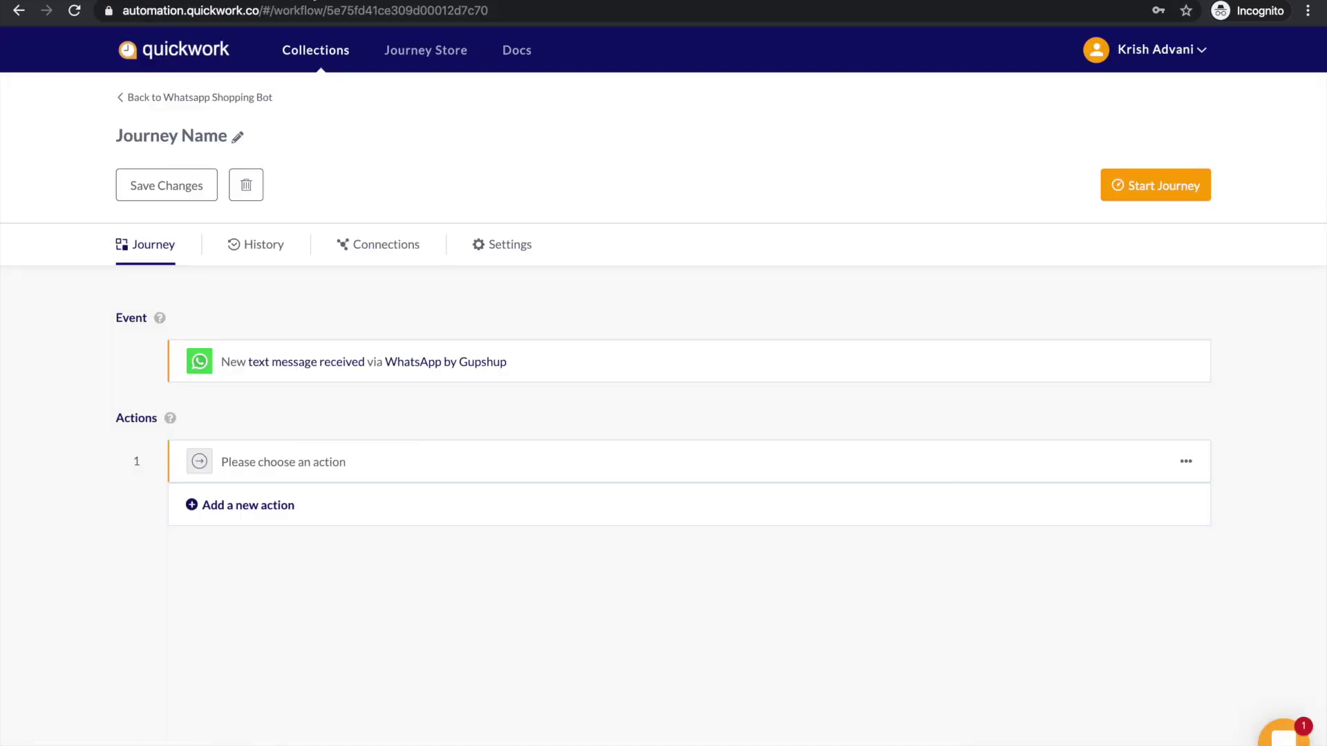
# Step: Make the first action Dialogflow's Detect intent from text
pyautogui.click(293, 470)
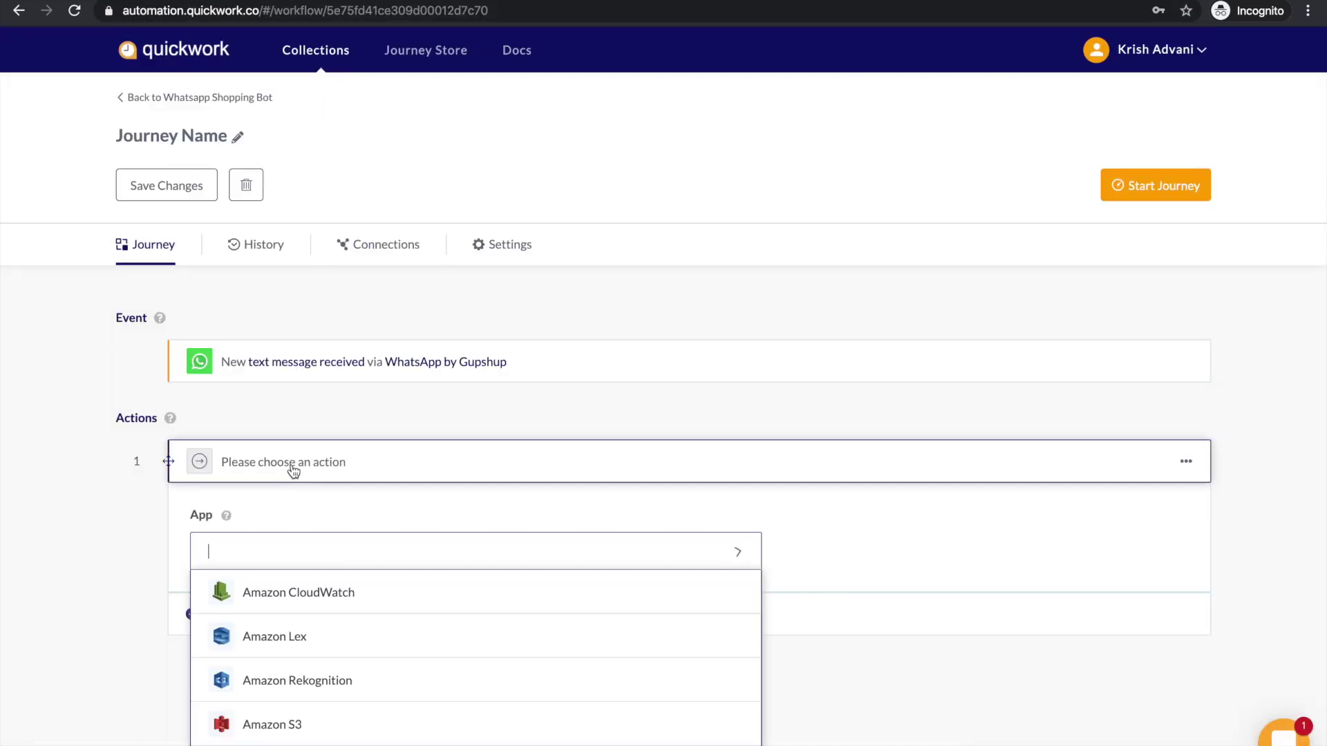
pyautogui.write('dial')
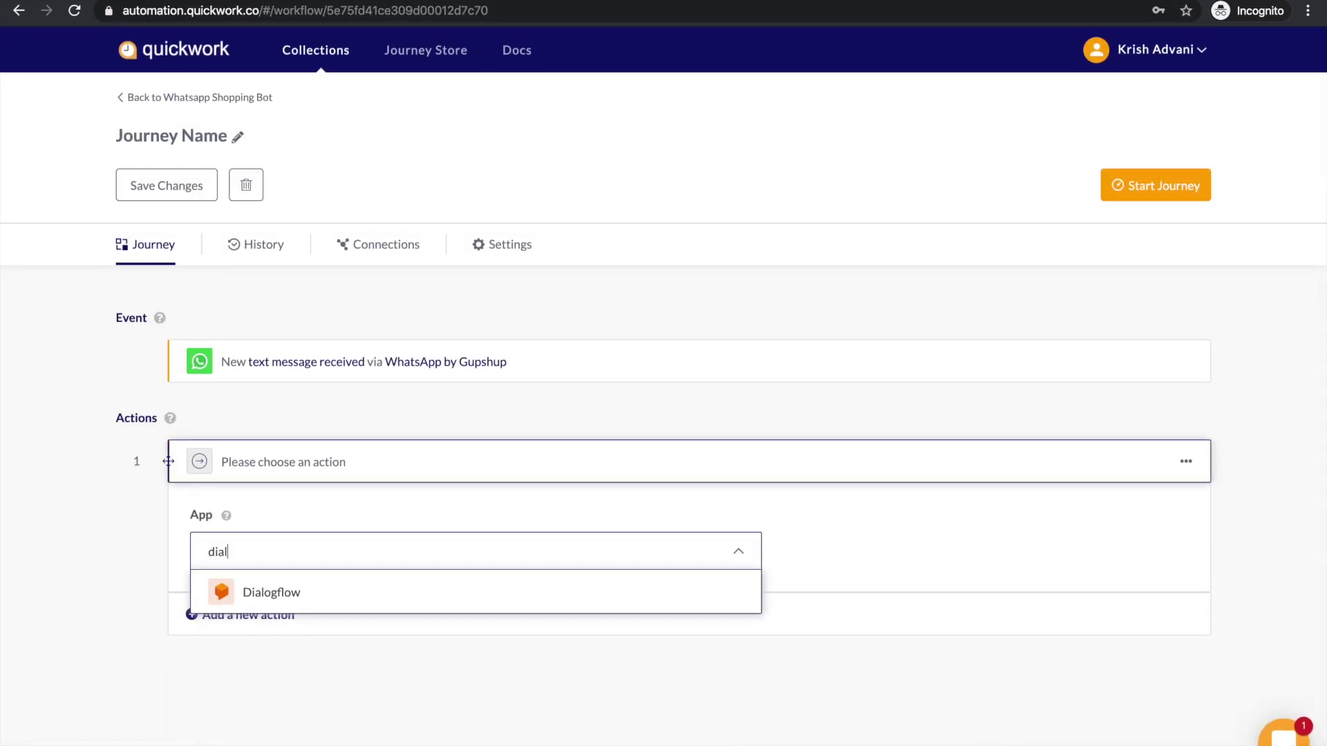
pyautogui.click(286, 592)
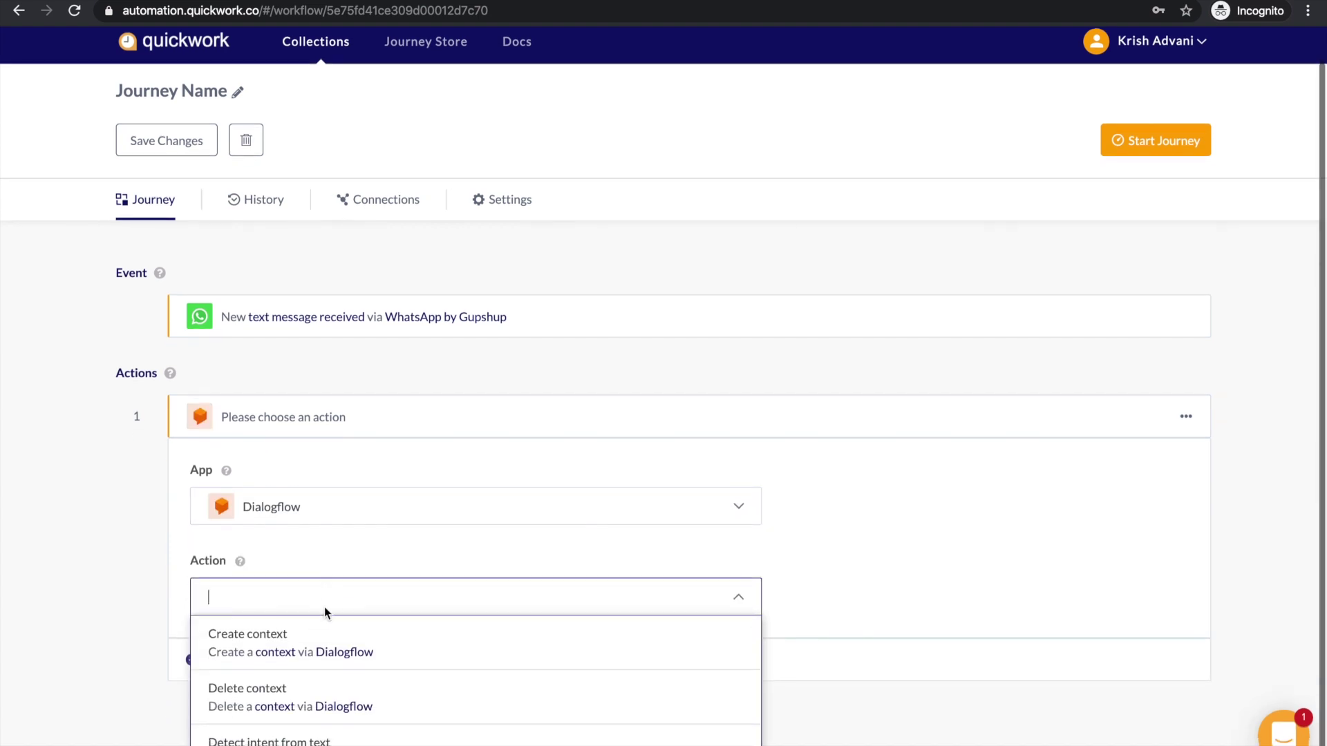
pyautogui.click(341, 741)
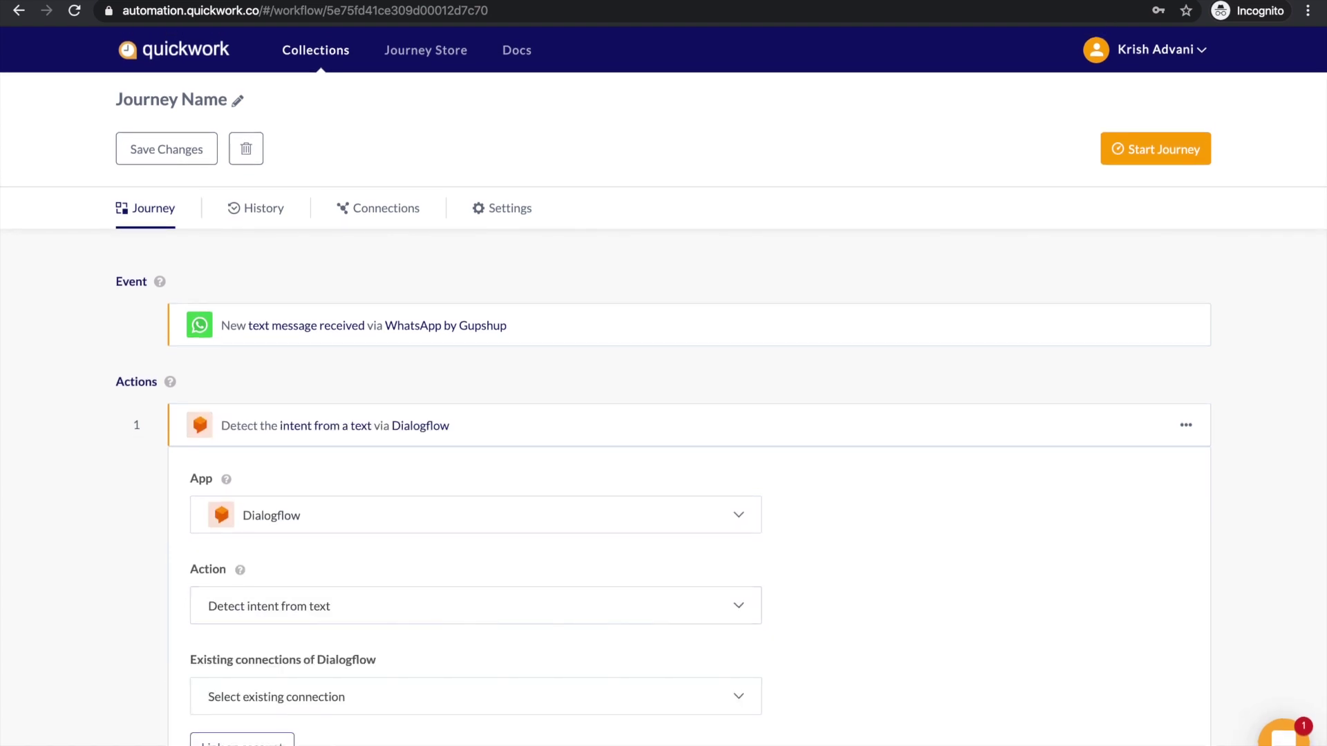
# Step: Start linking a new Dialogflow account and ready the Project ID field
pyautogui.scroll(-2, 663, 415)
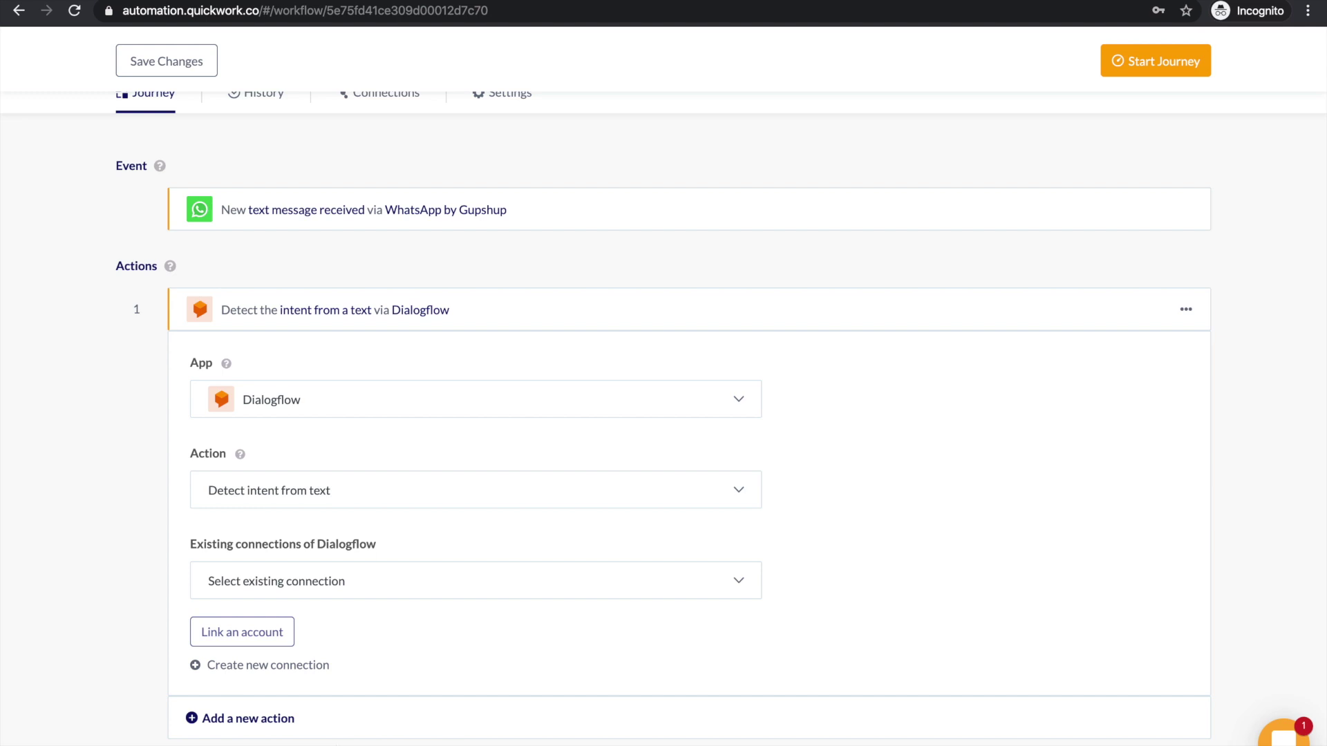
pyautogui.click(279, 667)
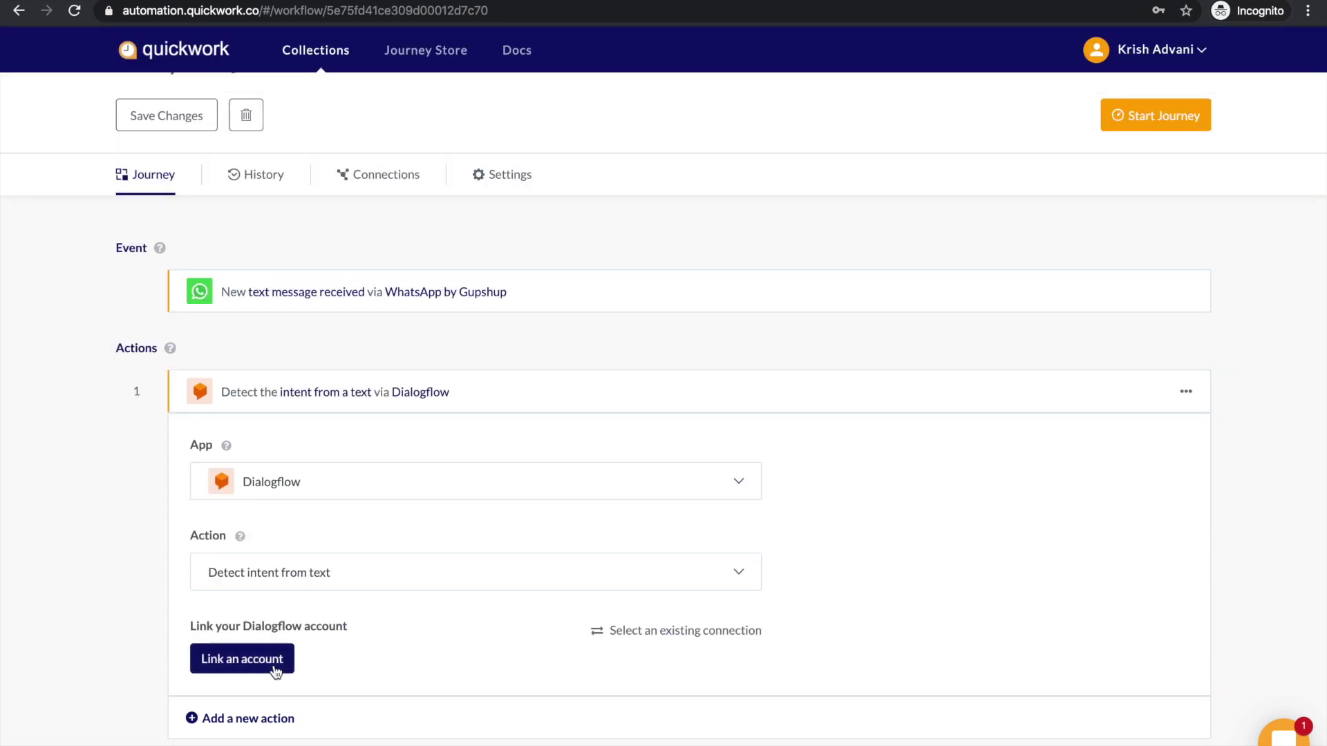
pyautogui.click(274, 665)
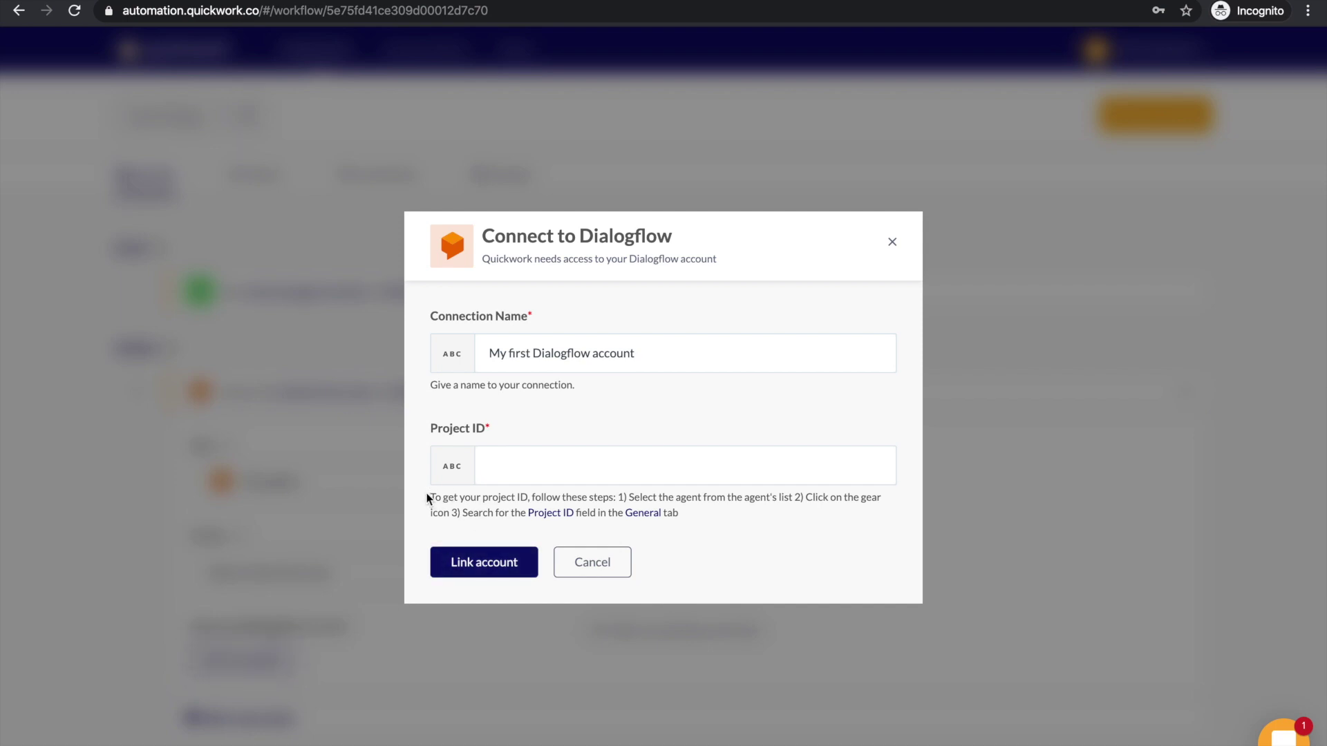
pyautogui.moveTo(528, 512); pyautogui.dragTo(574, 512)
pyautogui.click(525, 459)
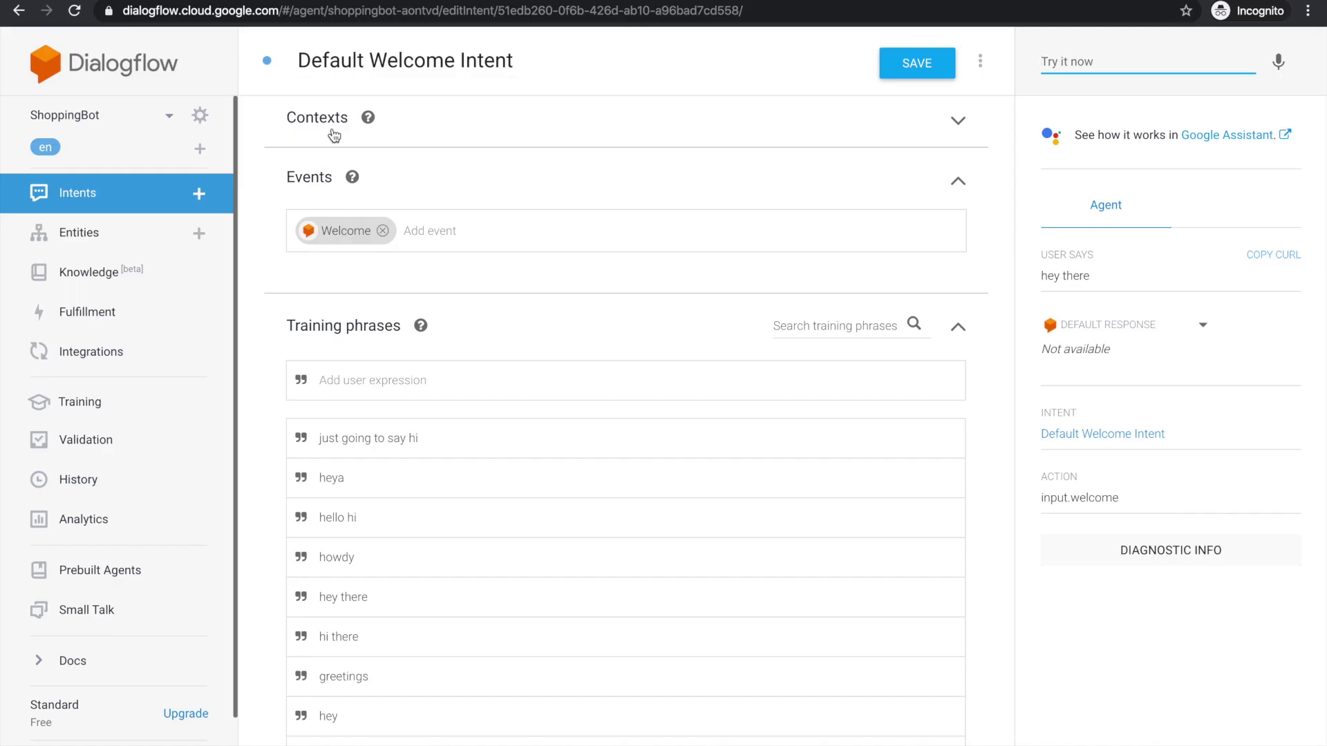
# Step: Copy the Project ID from the ShoppingBot agent's Dialogflow settings
pyautogui.click(199, 118)
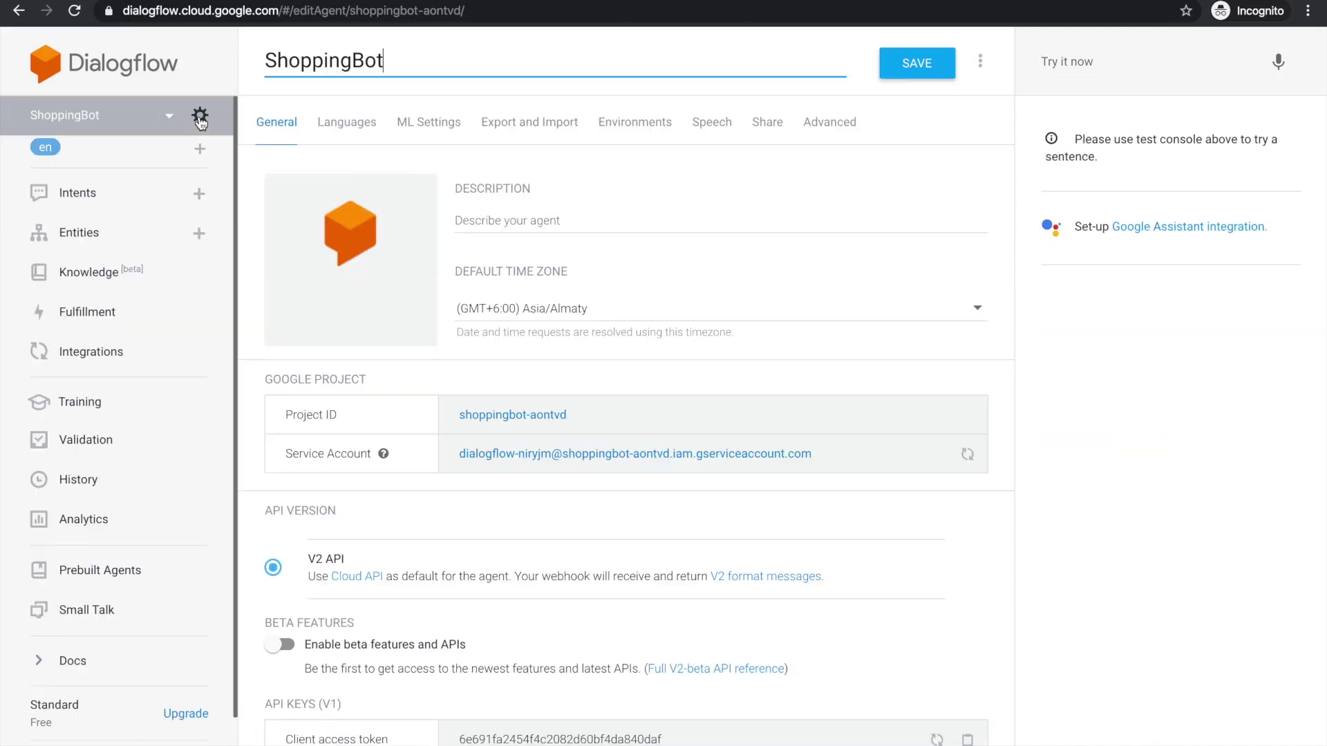
pyautogui.moveTo(580, 418); pyautogui.dragTo(456, 14)
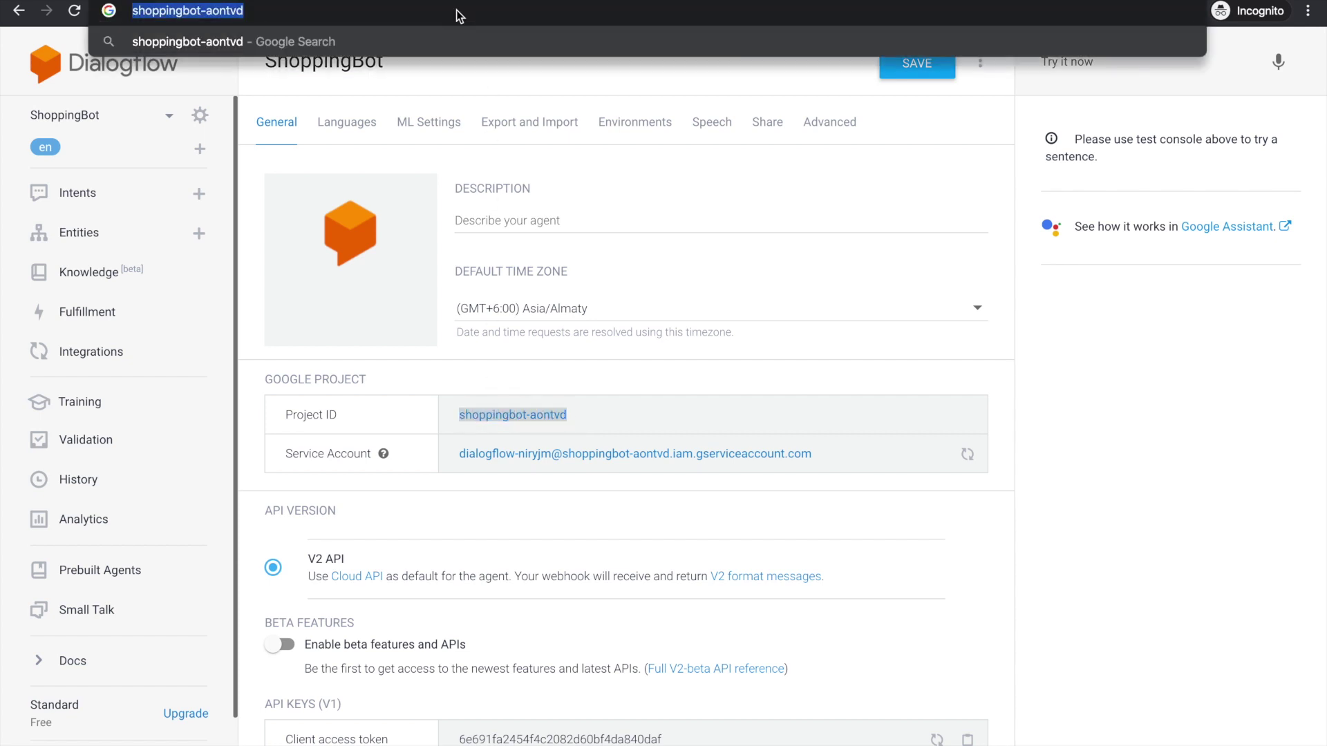
pyautogui.hotkey('ctrl', 'Tab')
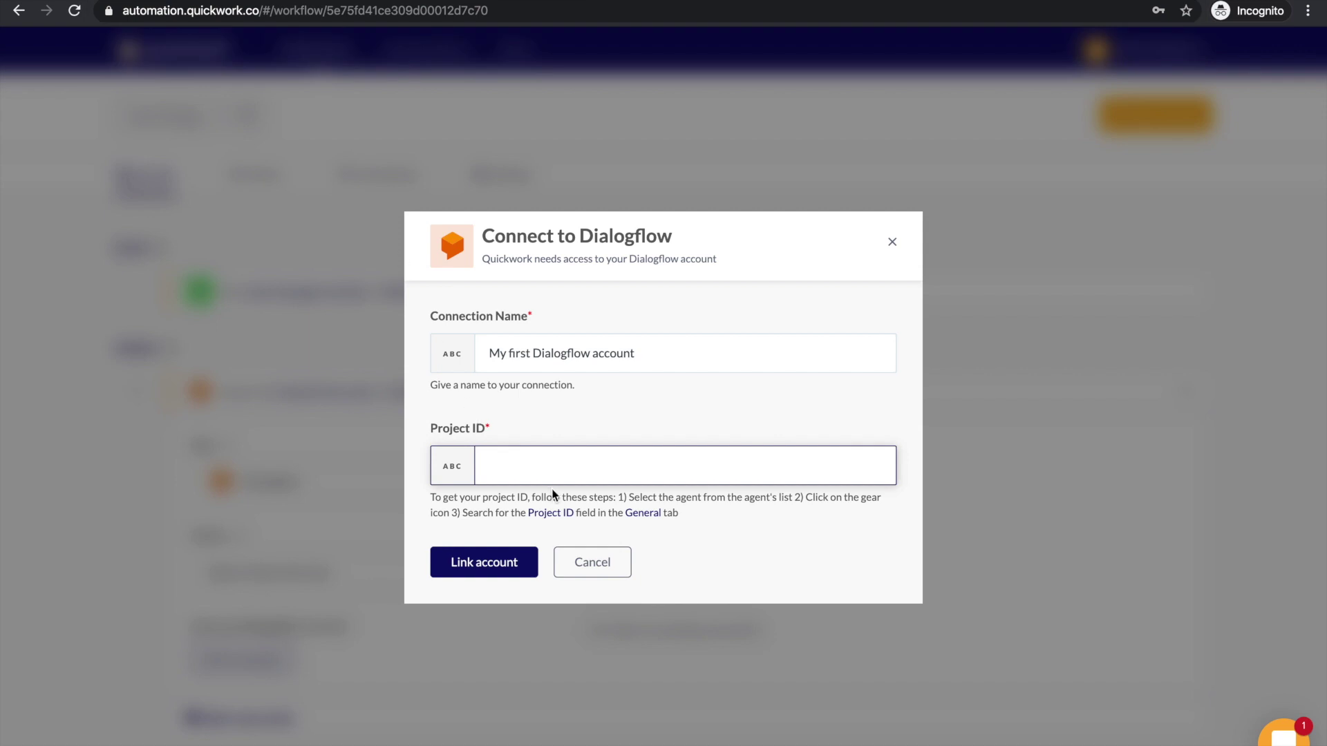
# Step: Paste the Project ID and create the Dialogflow connection named 'Shopping Whatsapp bot'
pyautogui.write('shoppingbot-aontvd')
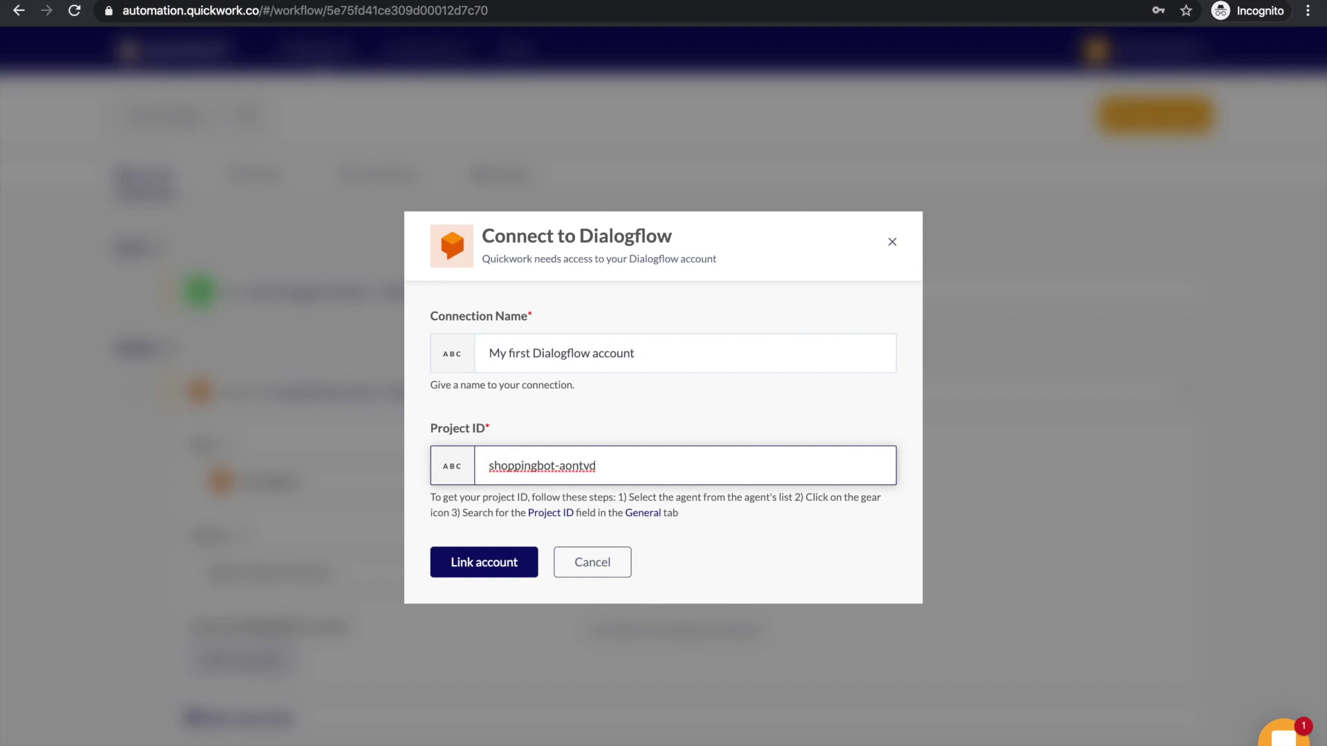
pyautogui.click(502, 561)
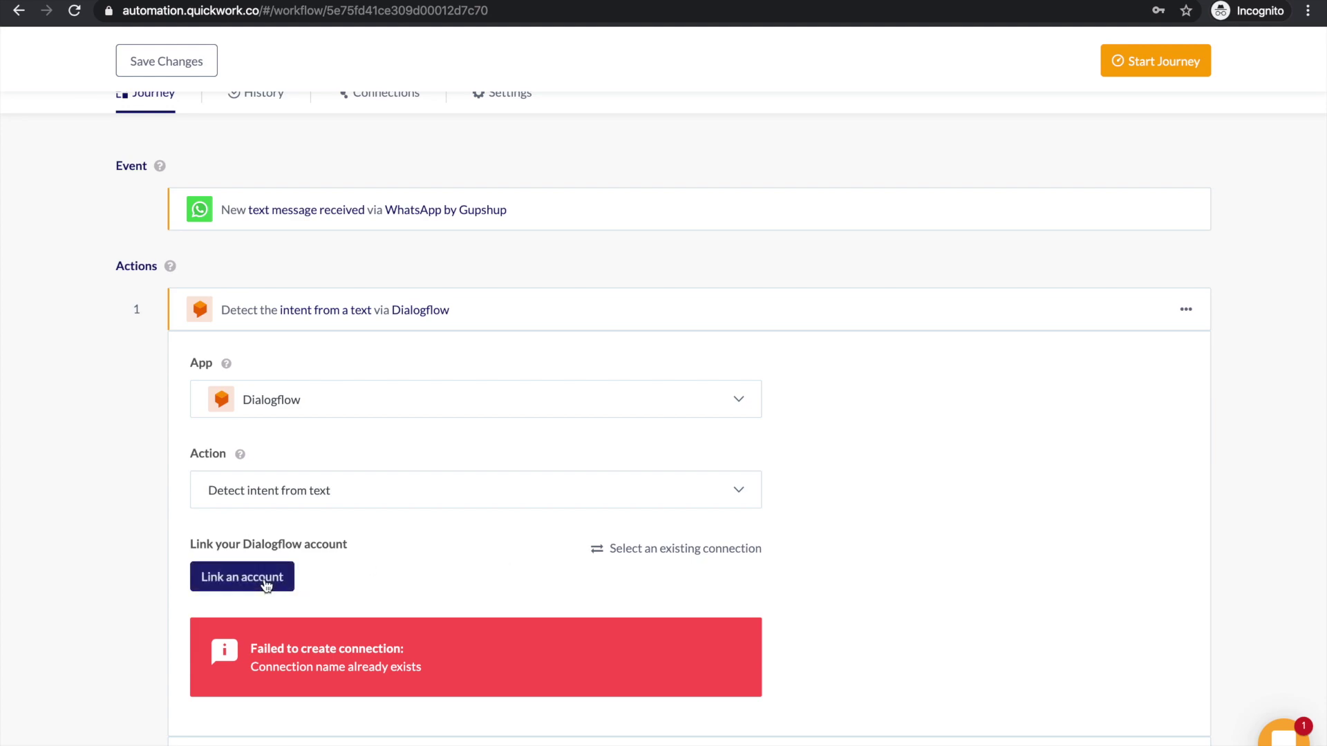
pyautogui.click(266, 585)
pyautogui.doubleClick(520, 354)
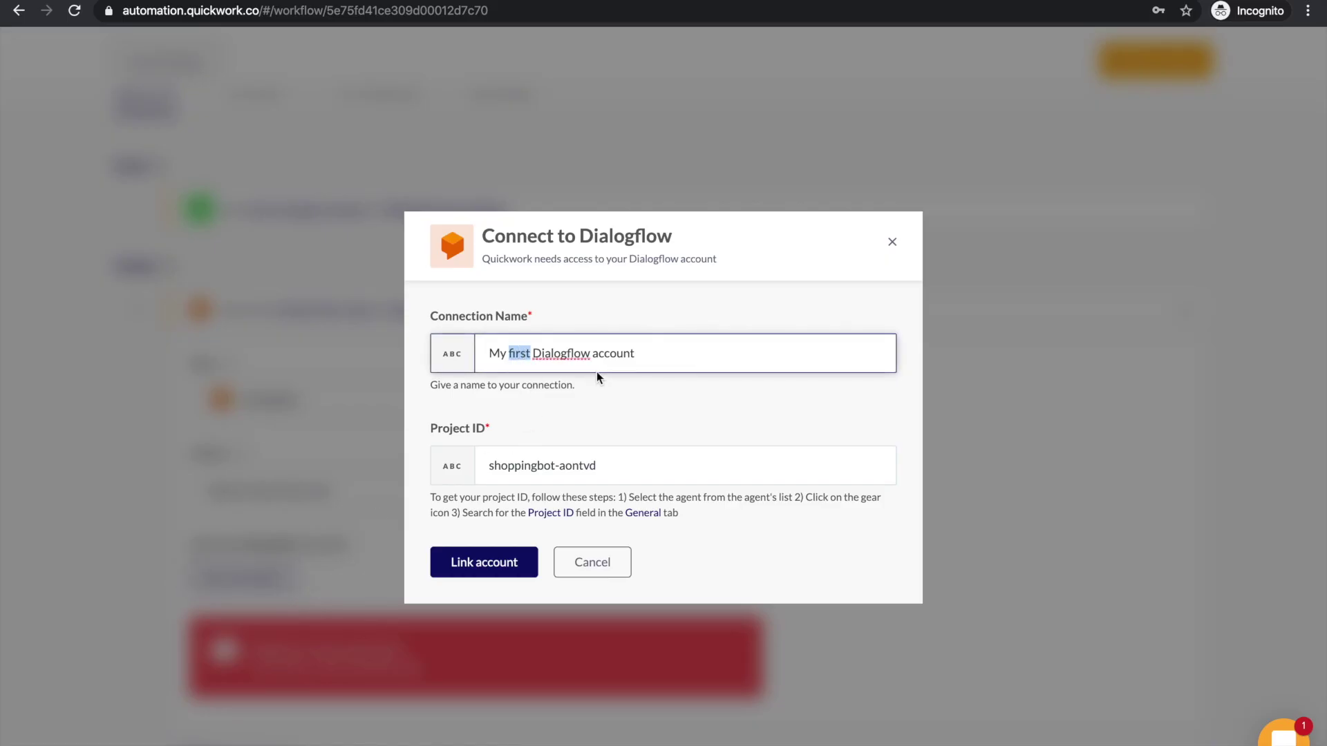
pyautogui.tripleClick(578, 353)
pyautogui.write('Shopping Whatsapp bot')
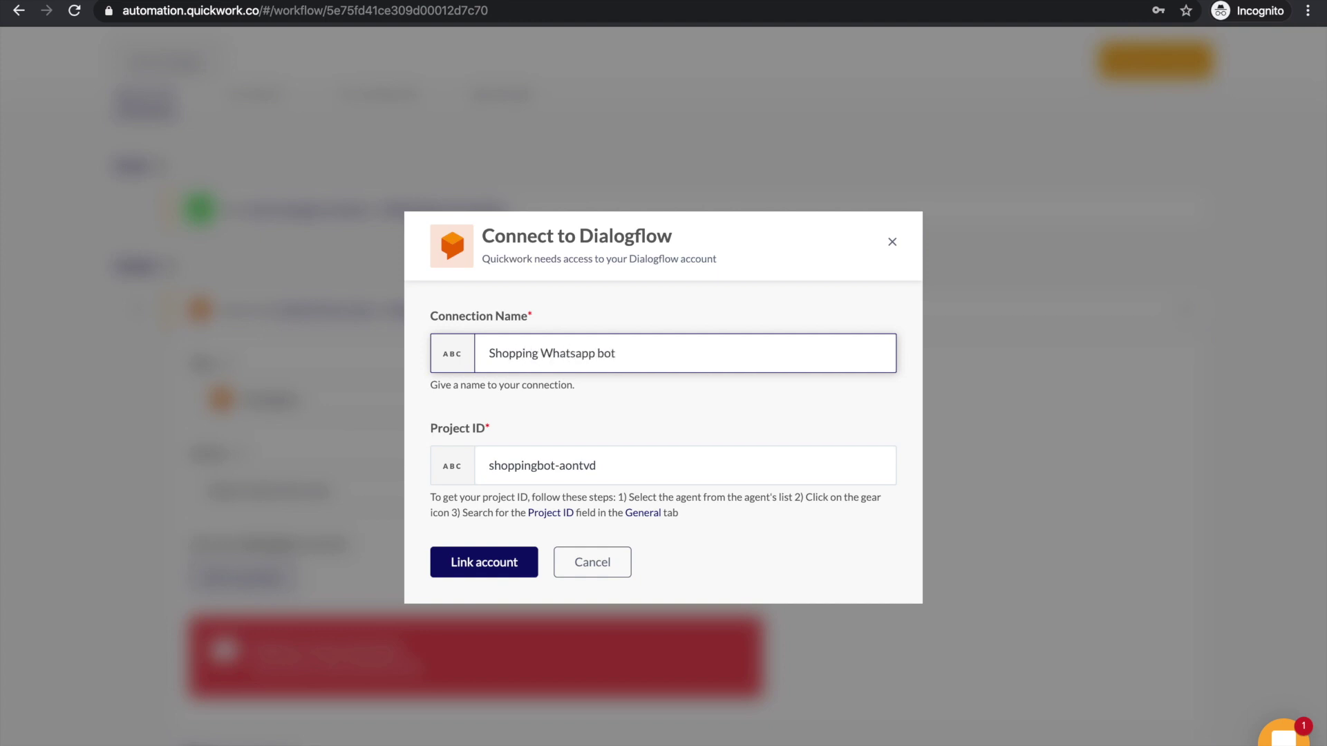
pyautogui.click(483, 572)
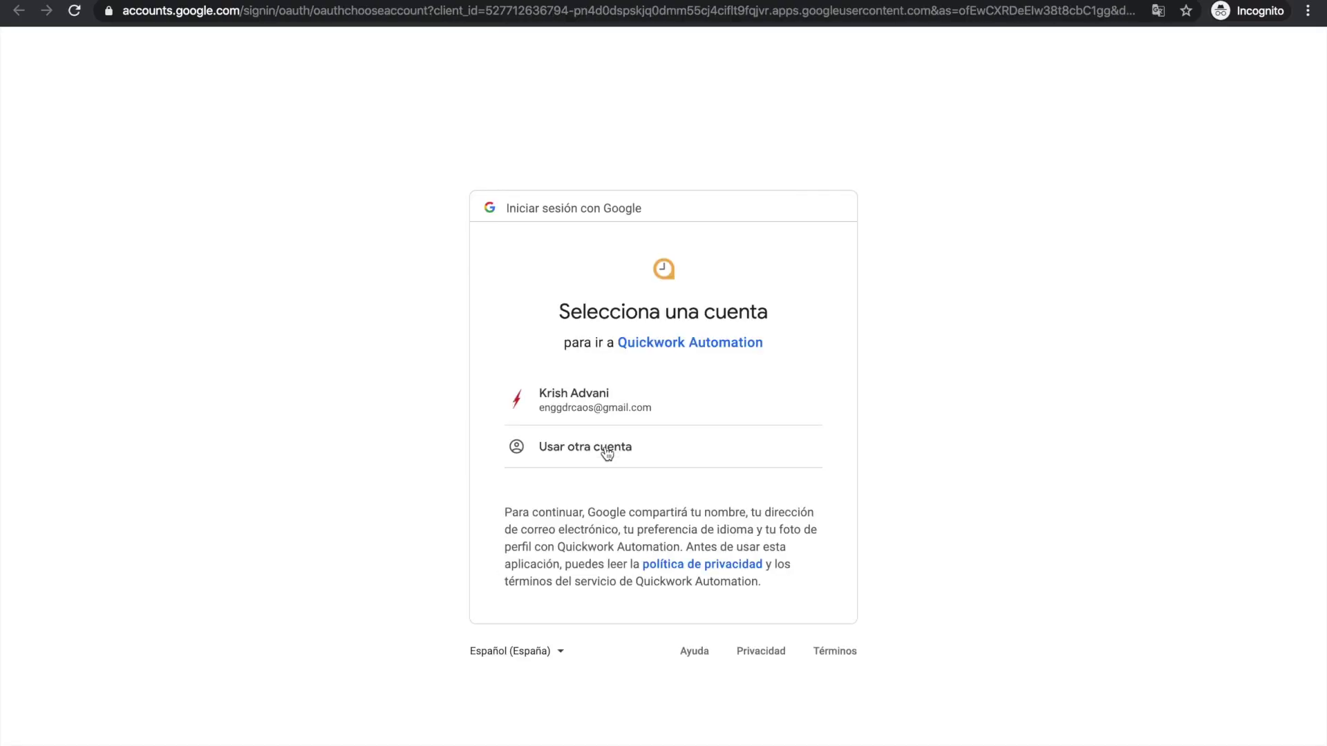
# Step: Sign in to Google, verify with the SMS code, and allow Quickwork Dialogflow access
pyautogui.click(601, 409)
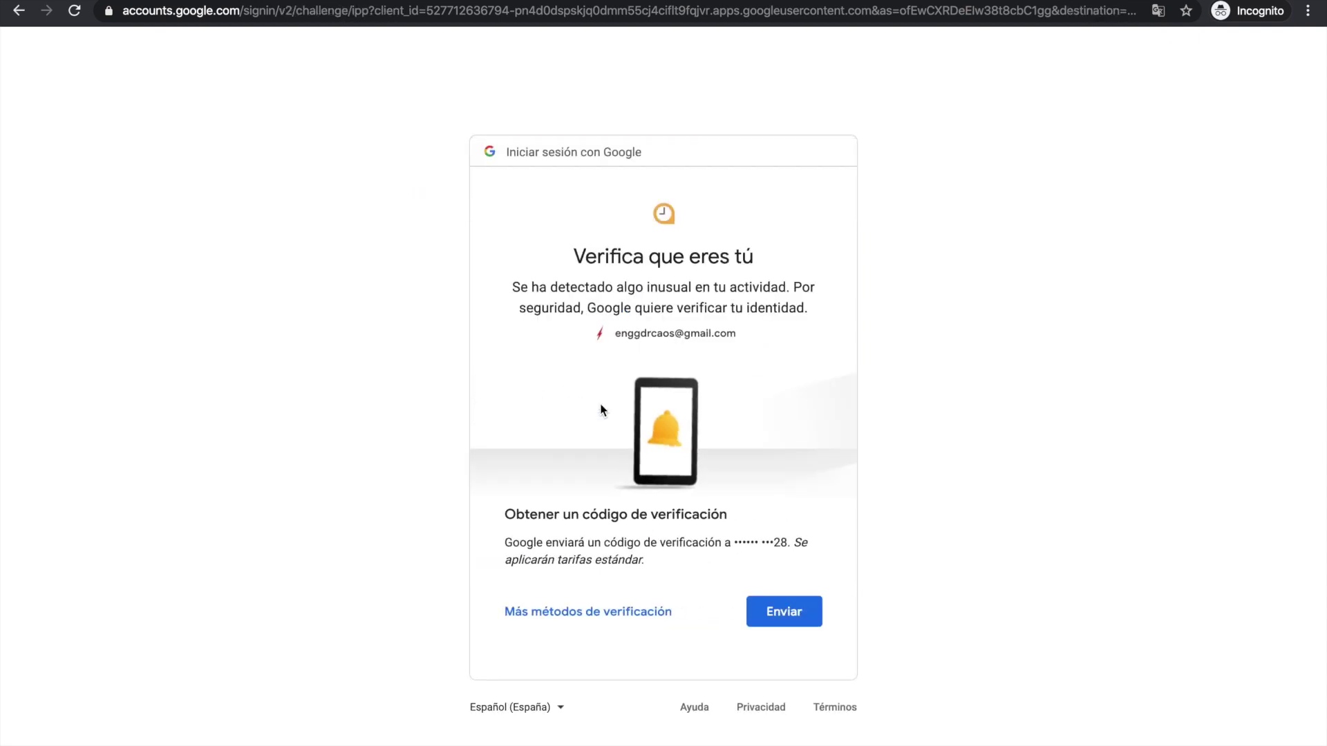
pyautogui.click(779, 609)
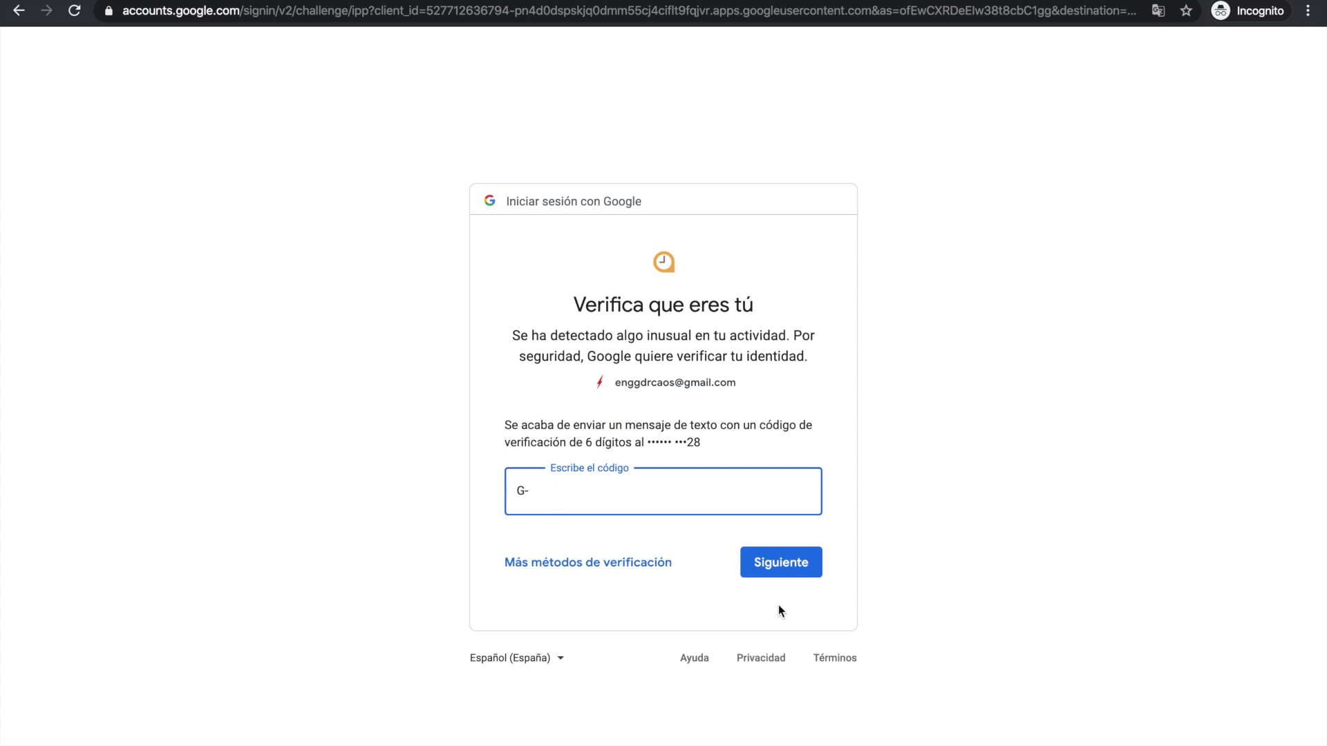
pyautogui.press('Return')
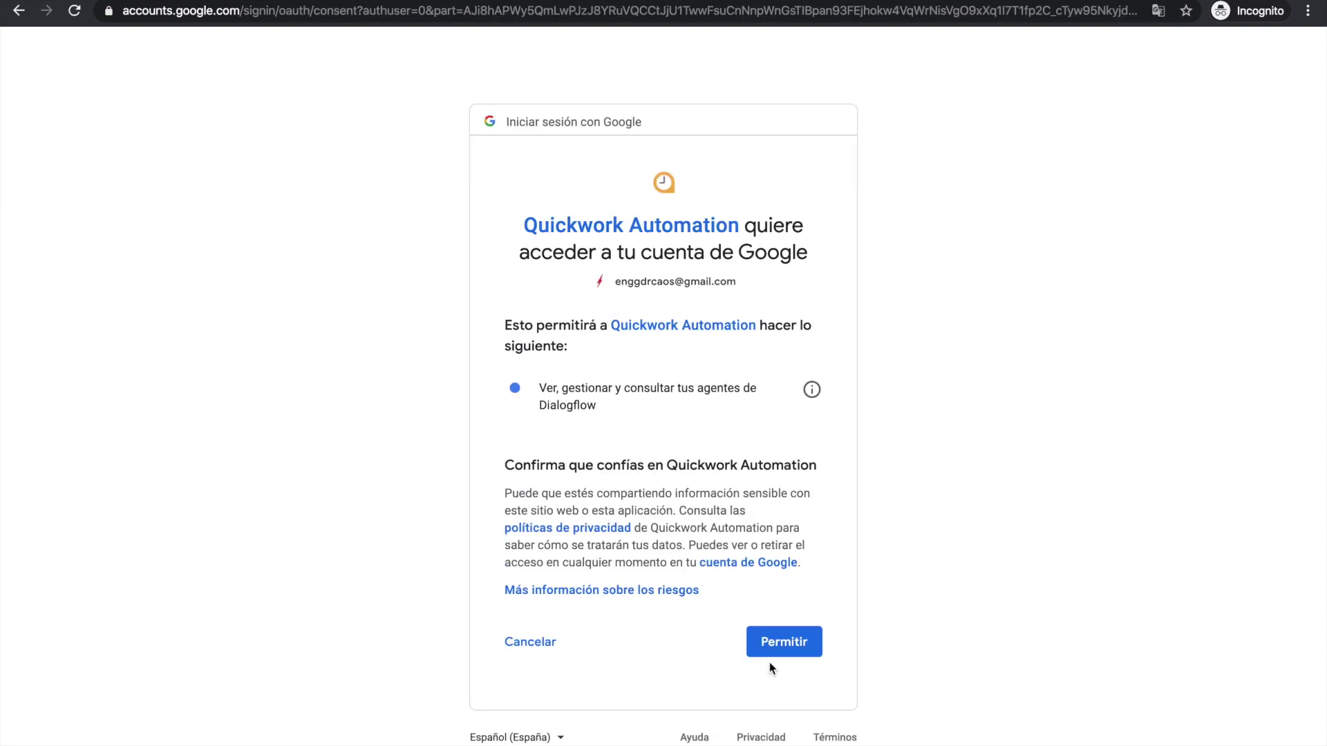
pyautogui.click(779, 647)
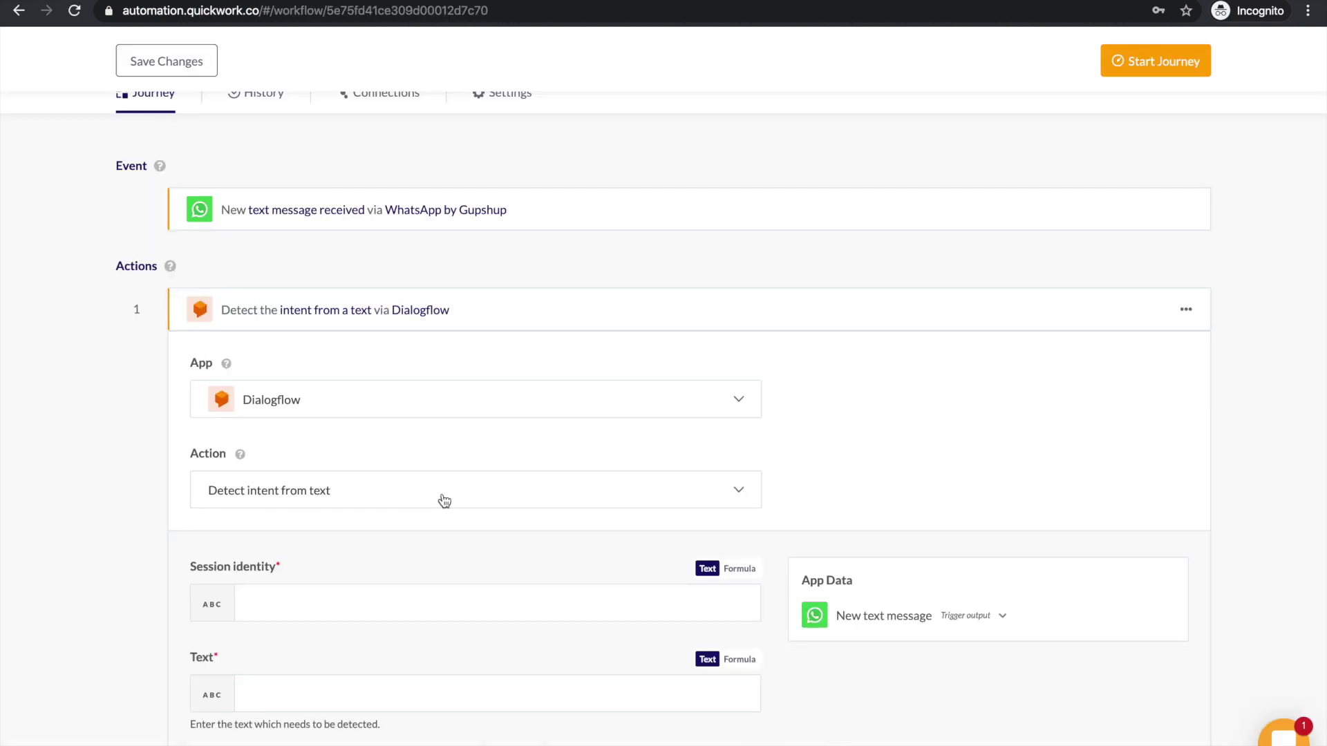
# Step: Map the incoming WhatsApp message's Sender Id into the Session identity field
pyautogui.scroll(-3, 445, 500)
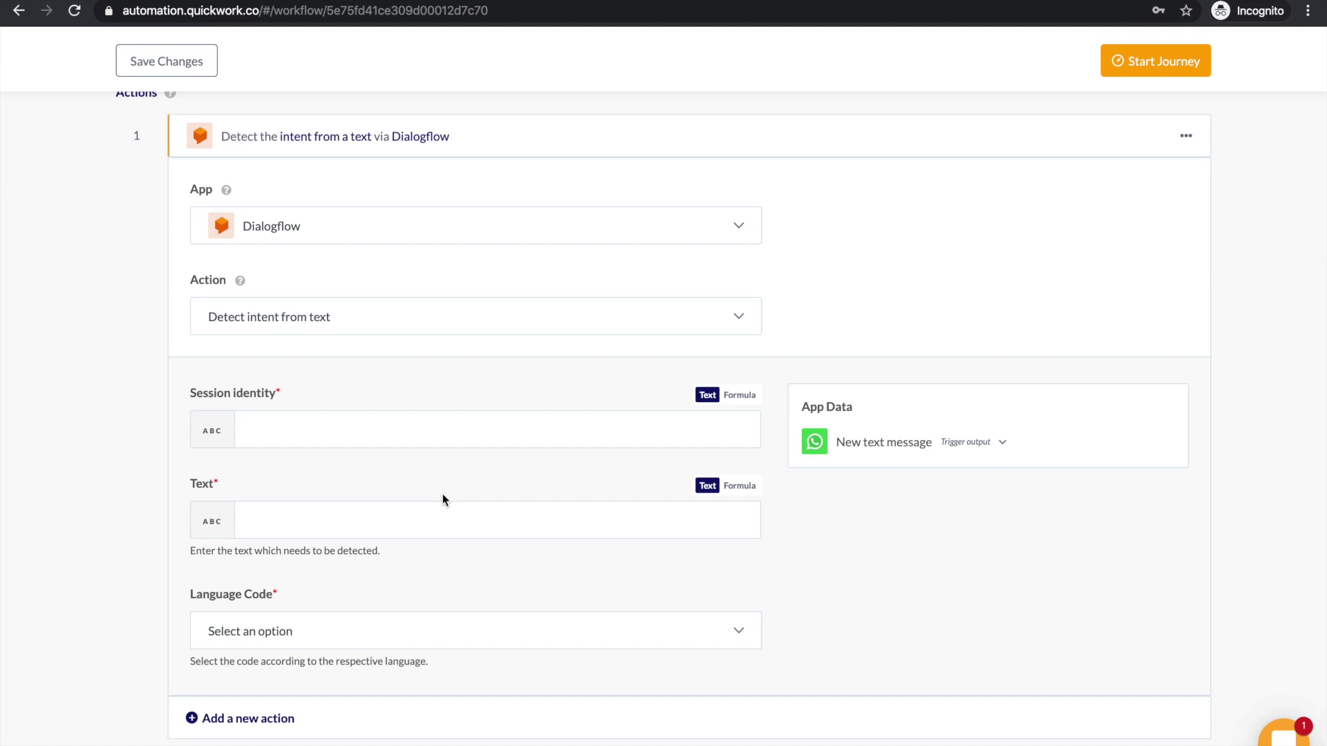
pyautogui.click(427, 417)
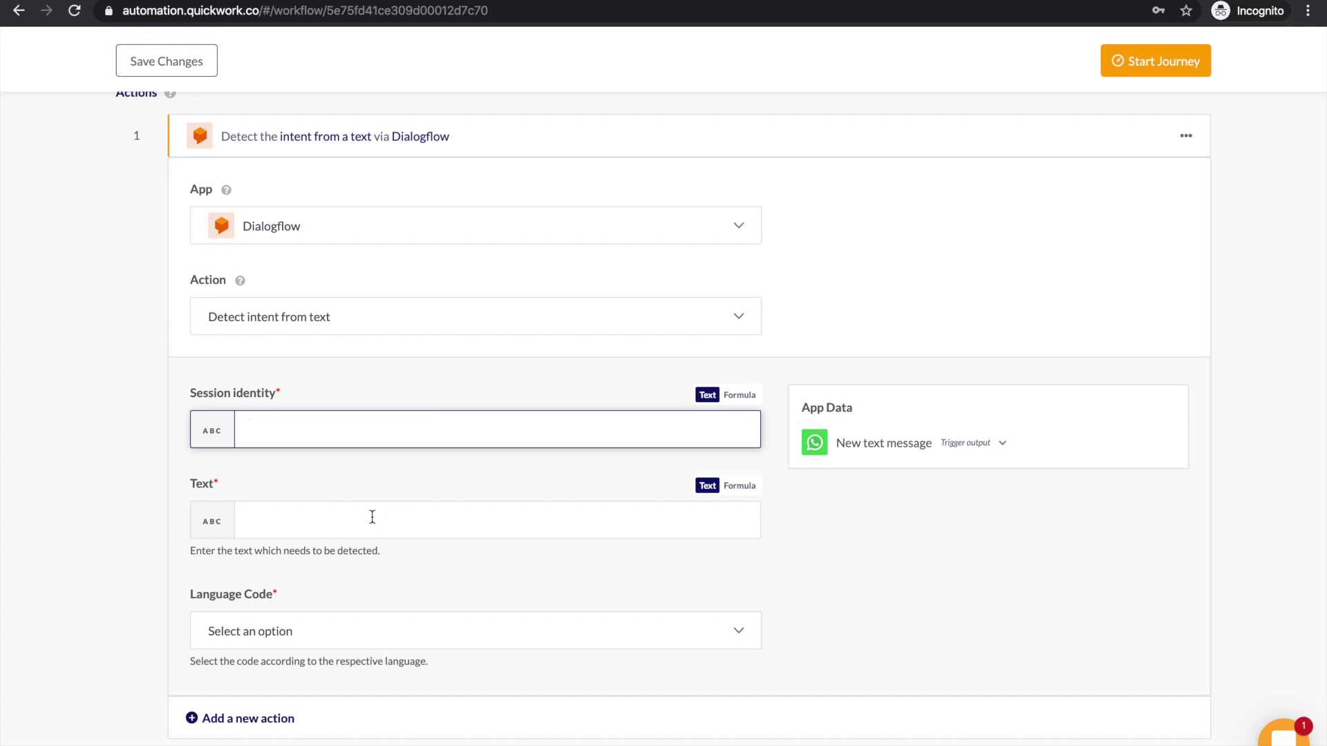
pyautogui.click(370, 516)
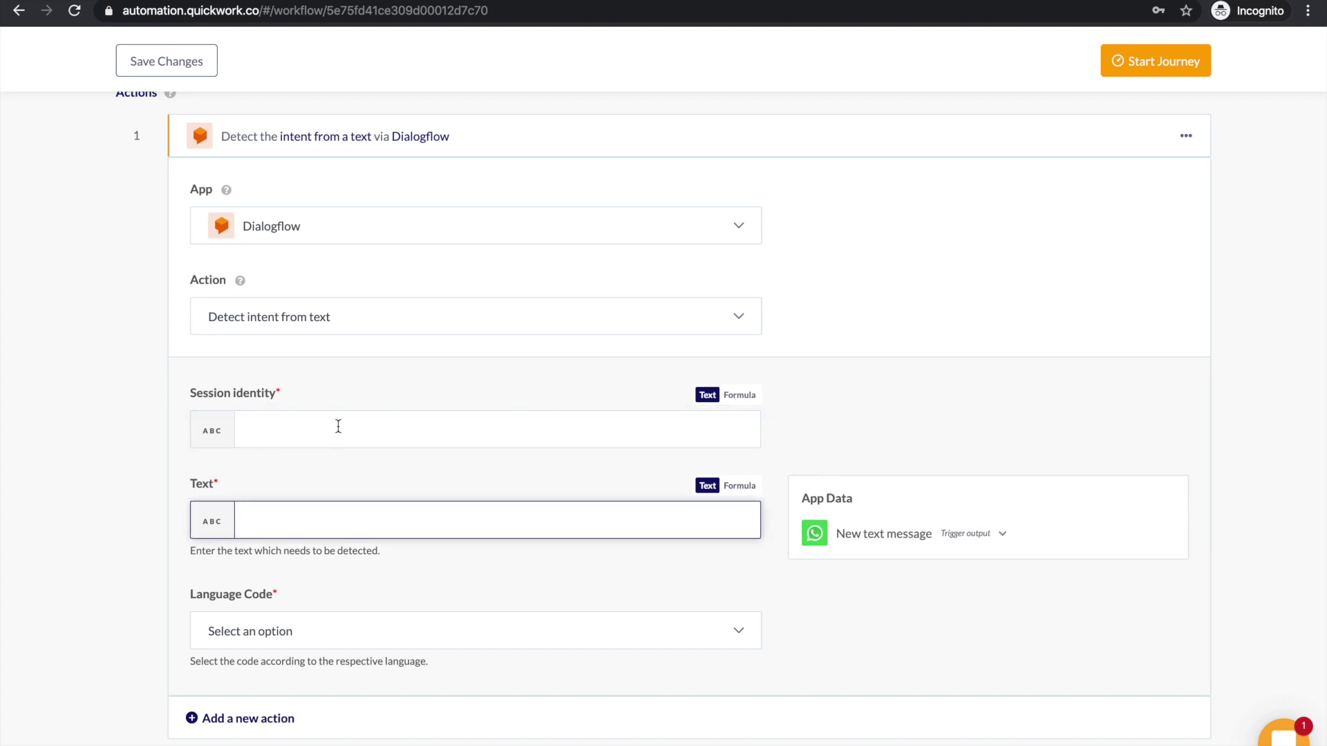
pyautogui.click(338, 426)
pyautogui.click(844, 456)
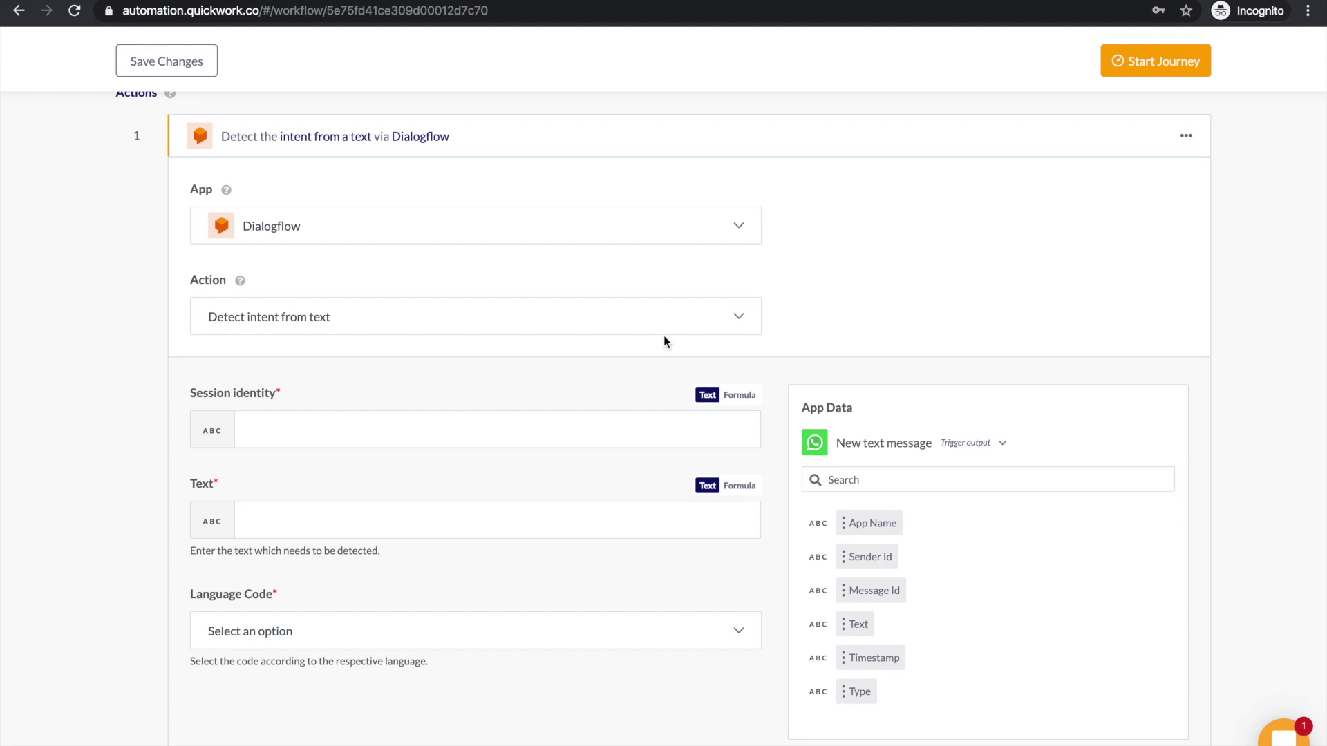
pyautogui.scroll(2, 665, 340)
pyautogui.scroll(1, 664, 340)
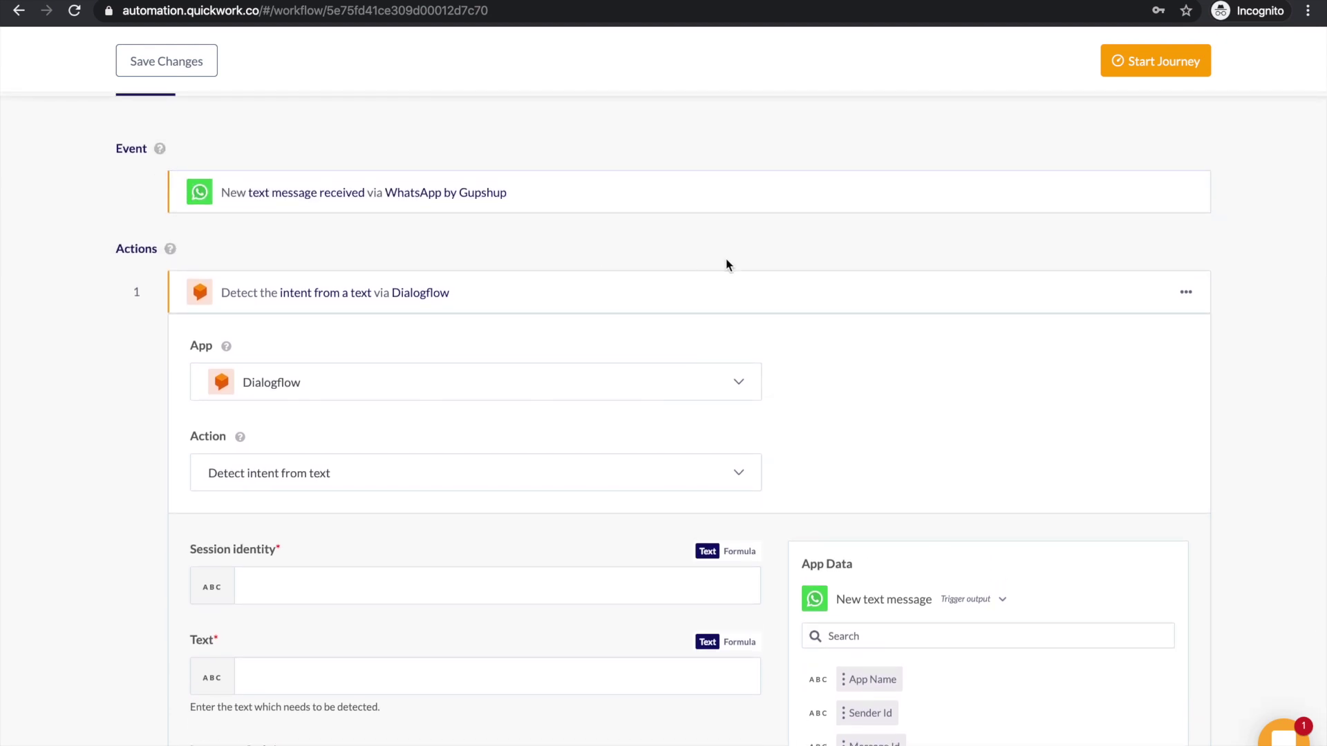
pyautogui.scroll(-3, 907, 154)
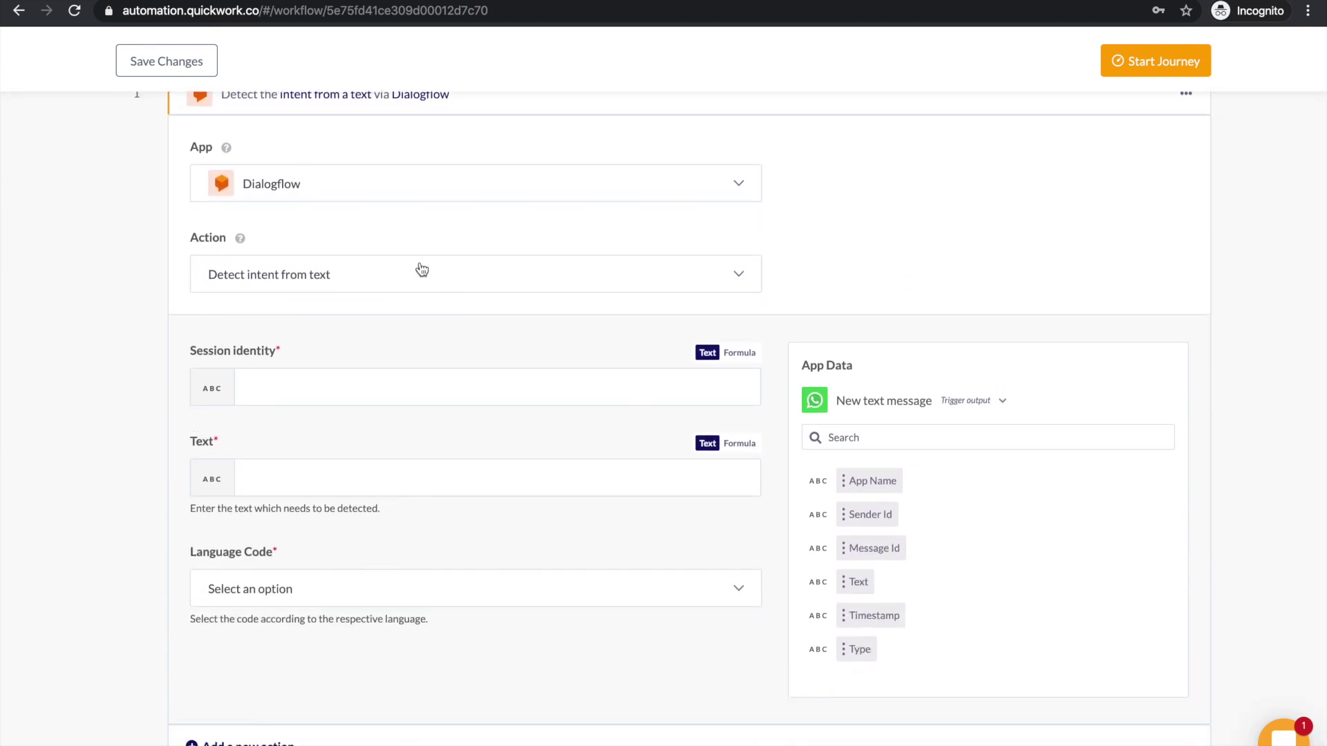
pyautogui.moveTo(872, 515); pyautogui.dragTo(309, 390)
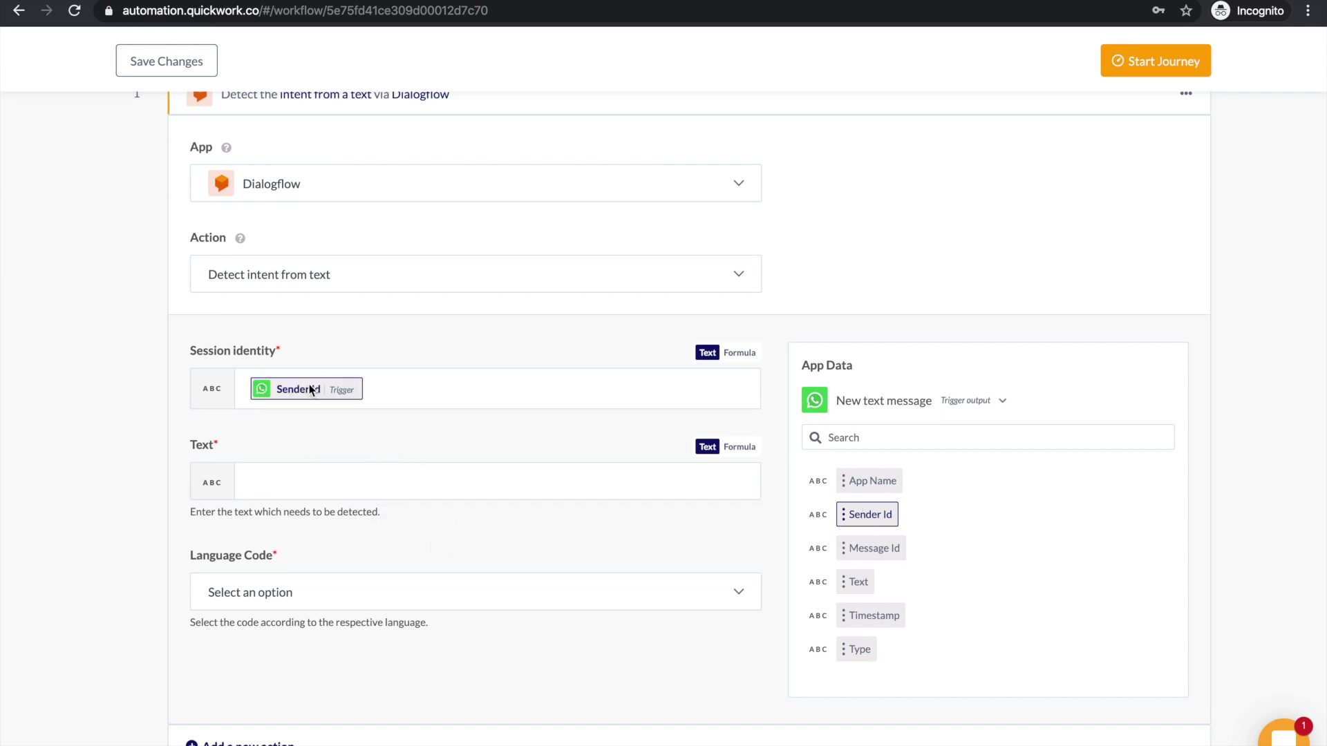
# Step: Fill the Text to detect field with the incoming WhatsApp message Text
pyautogui.click(347, 486)
pyautogui.scroll(-2, 569, 456)
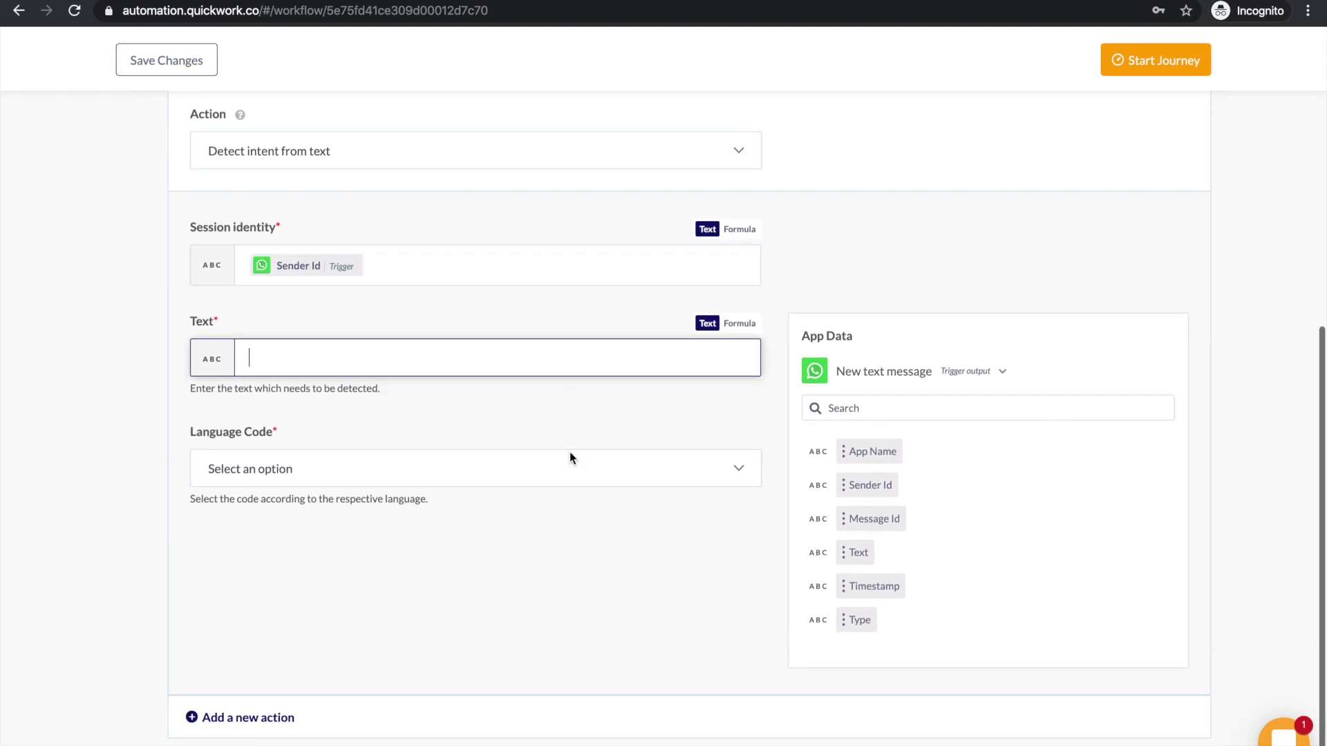
pyautogui.moveTo(848, 553)
pyautogui.mouseDown()
pyautogui.moveTo(769, 553)
pyautogui.moveTo(847, 561)
pyautogui.mouseUp()
pyautogui.moveTo(654, 473); pyautogui.dragTo(379, 350)
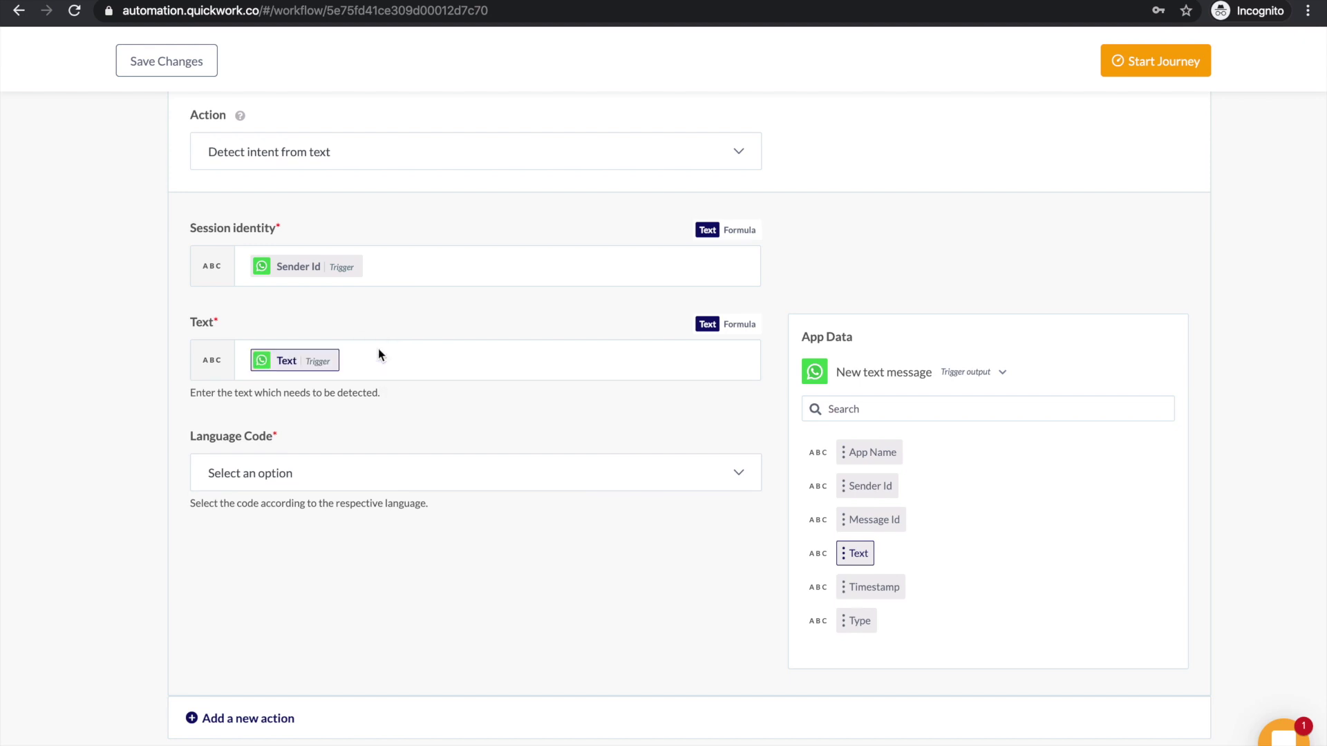
pyautogui.scroll(2, 379, 348)
pyautogui.scroll(-2, 379, 348)
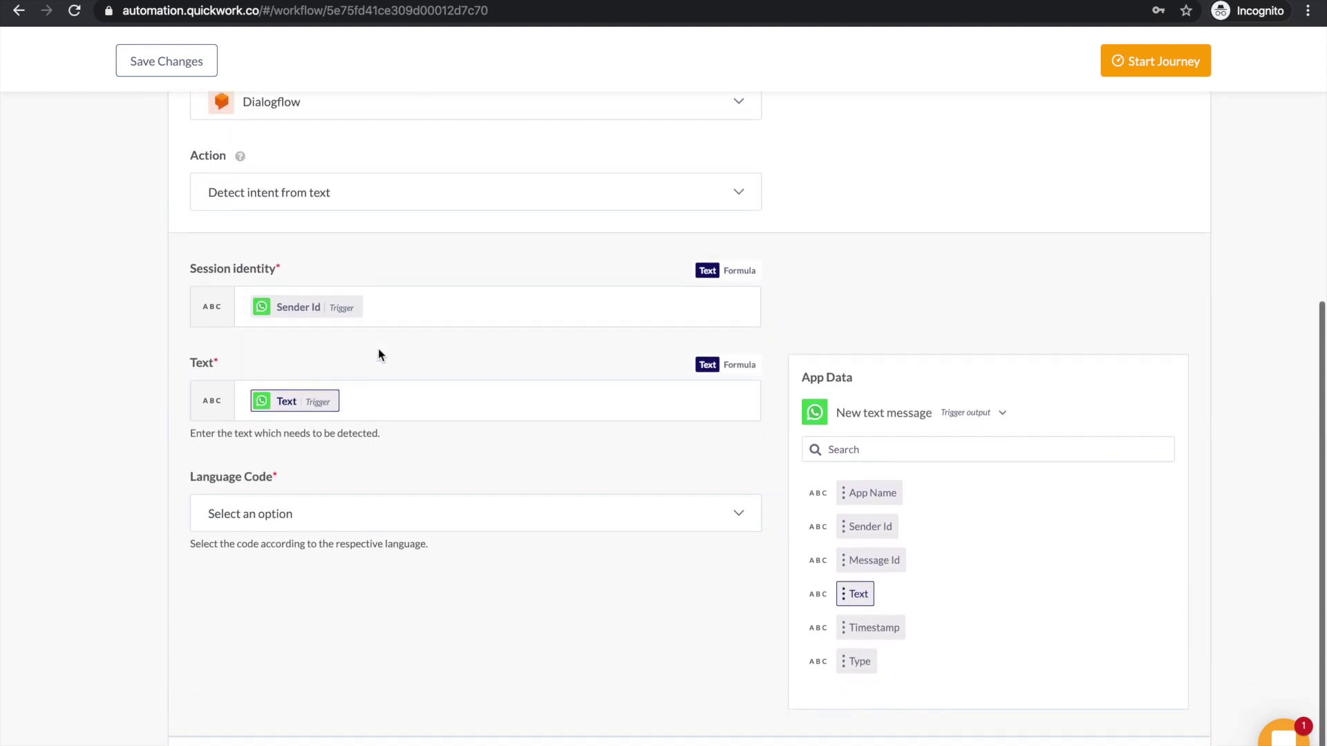
# Step: Set the language code to English and collapse the Dialogflow step
pyautogui.click(286, 519)
pyautogui.write('En')
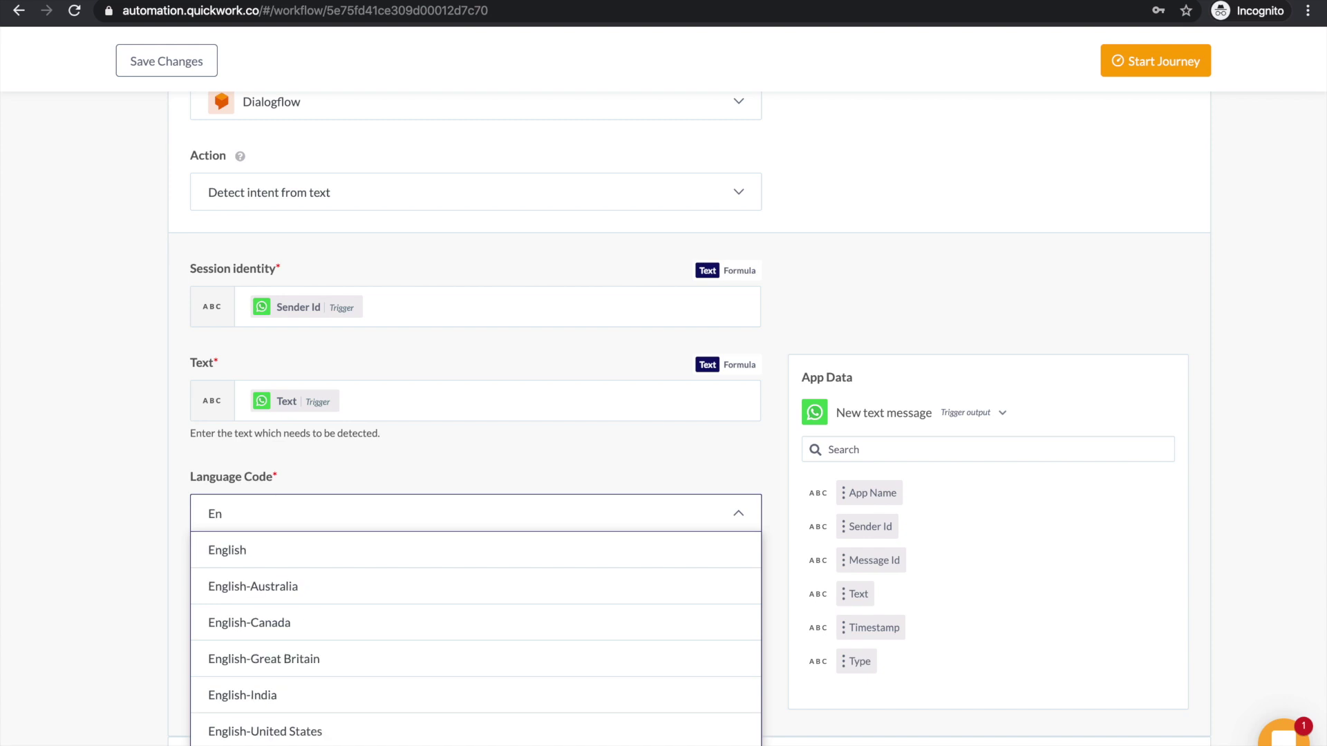
pyautogui.click(246, 551)
pyautogui.scroll(3, 338, 595)
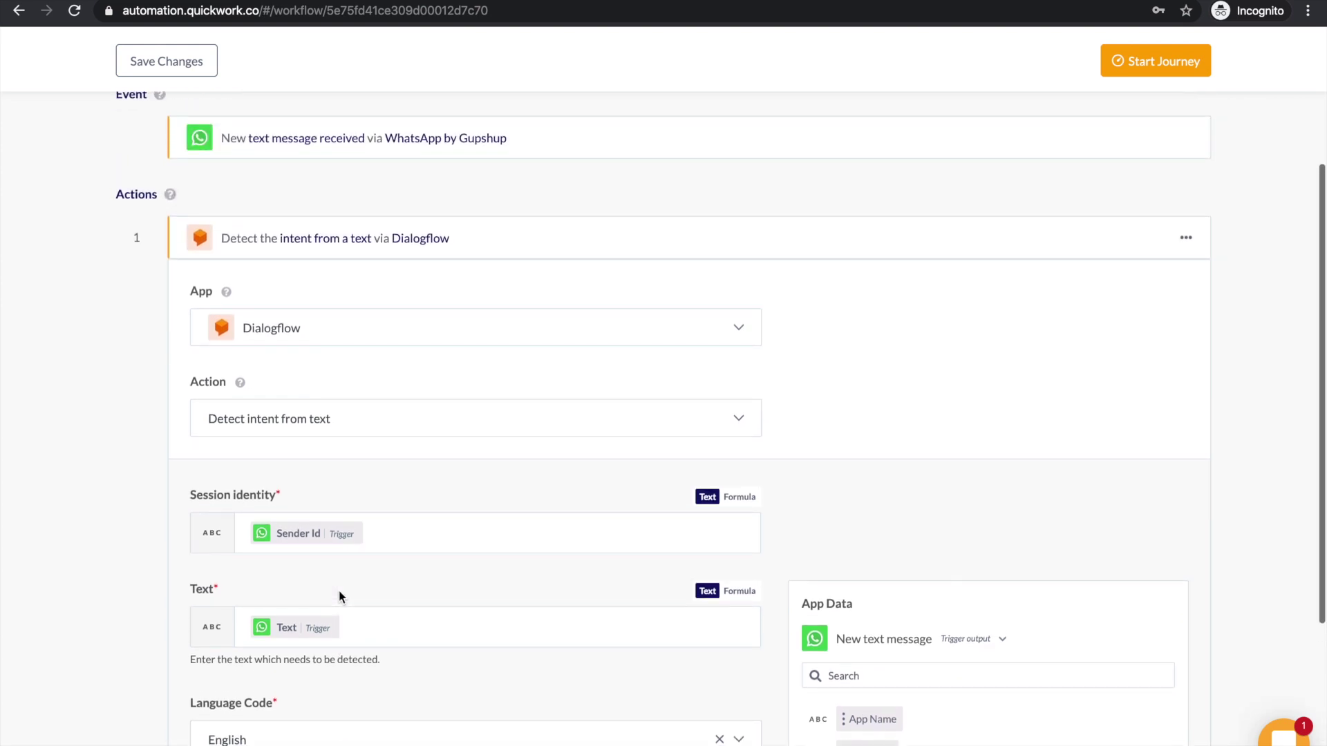
pyautogui.click(371, 251)
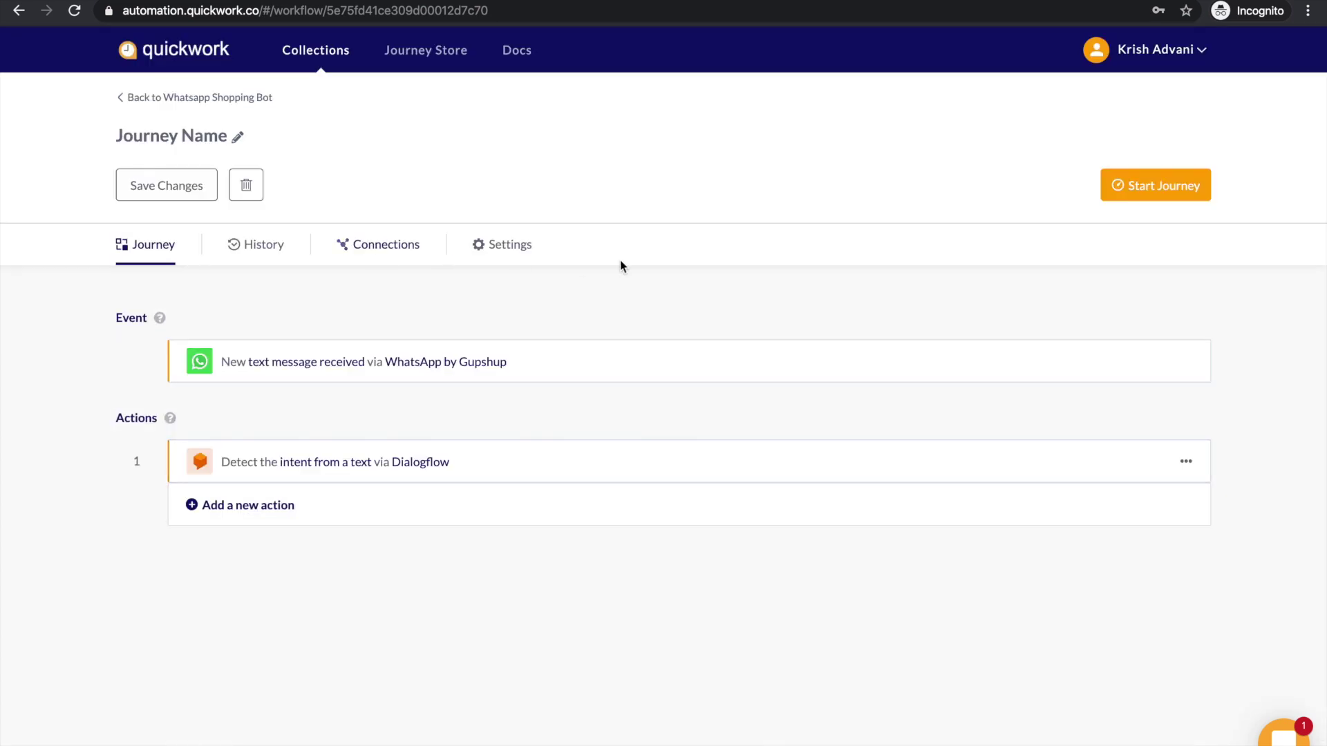
# Step: Save the journey and add an If Condition step after the Dialogflow step
pyautogui.click(188, 192)
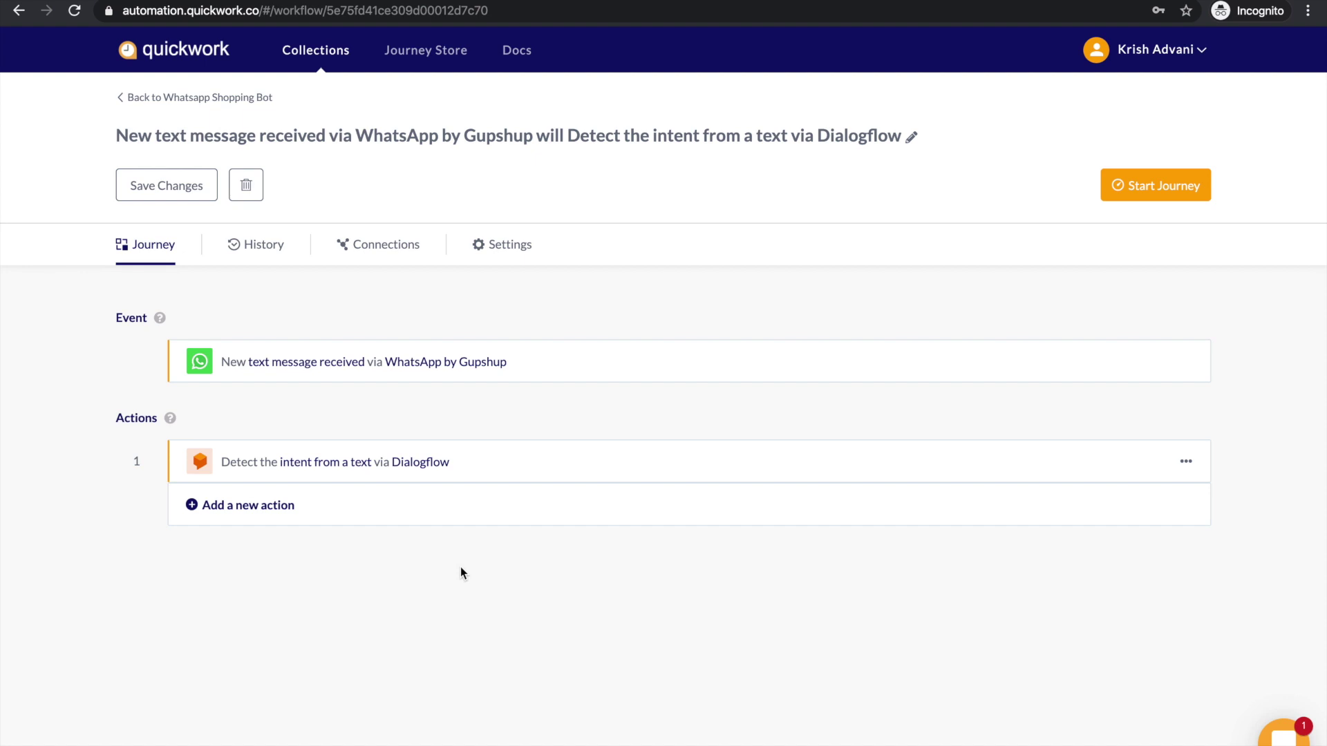
pyautogui.click(251, 515)
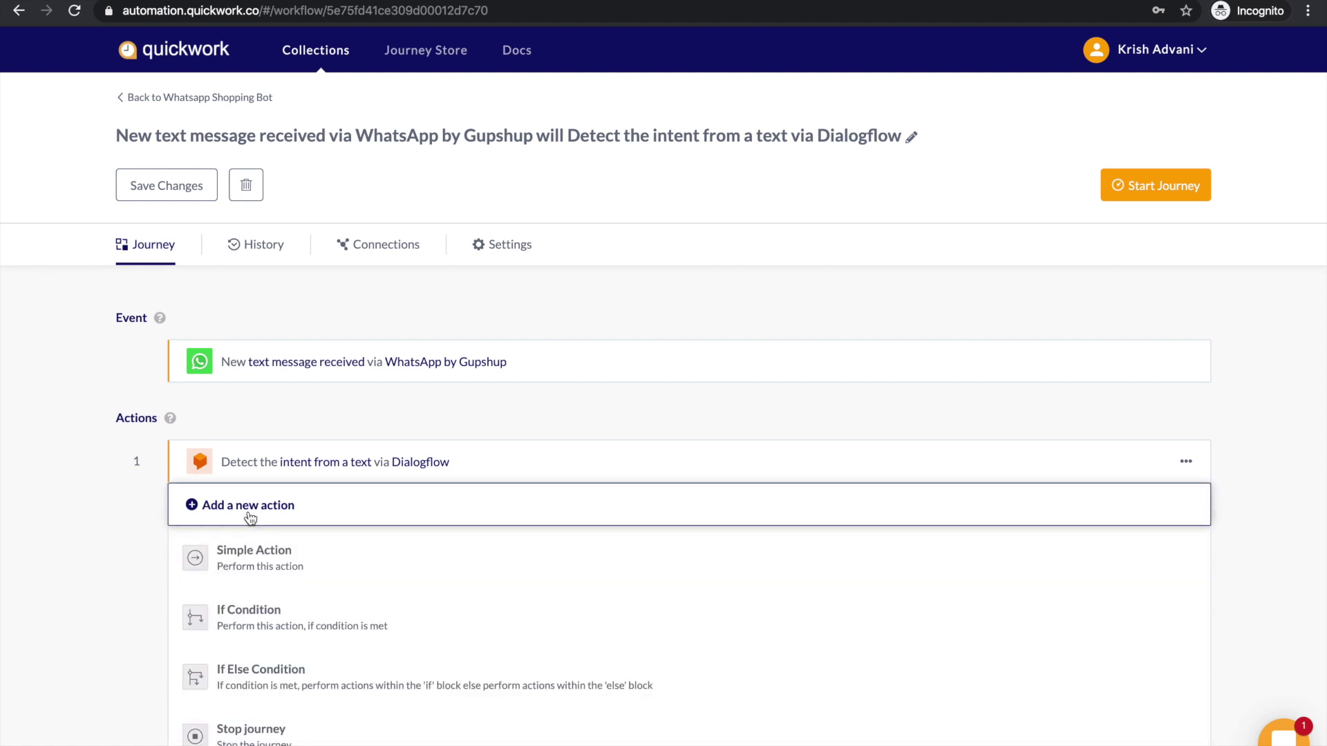
pyautogui.click(228, 626)
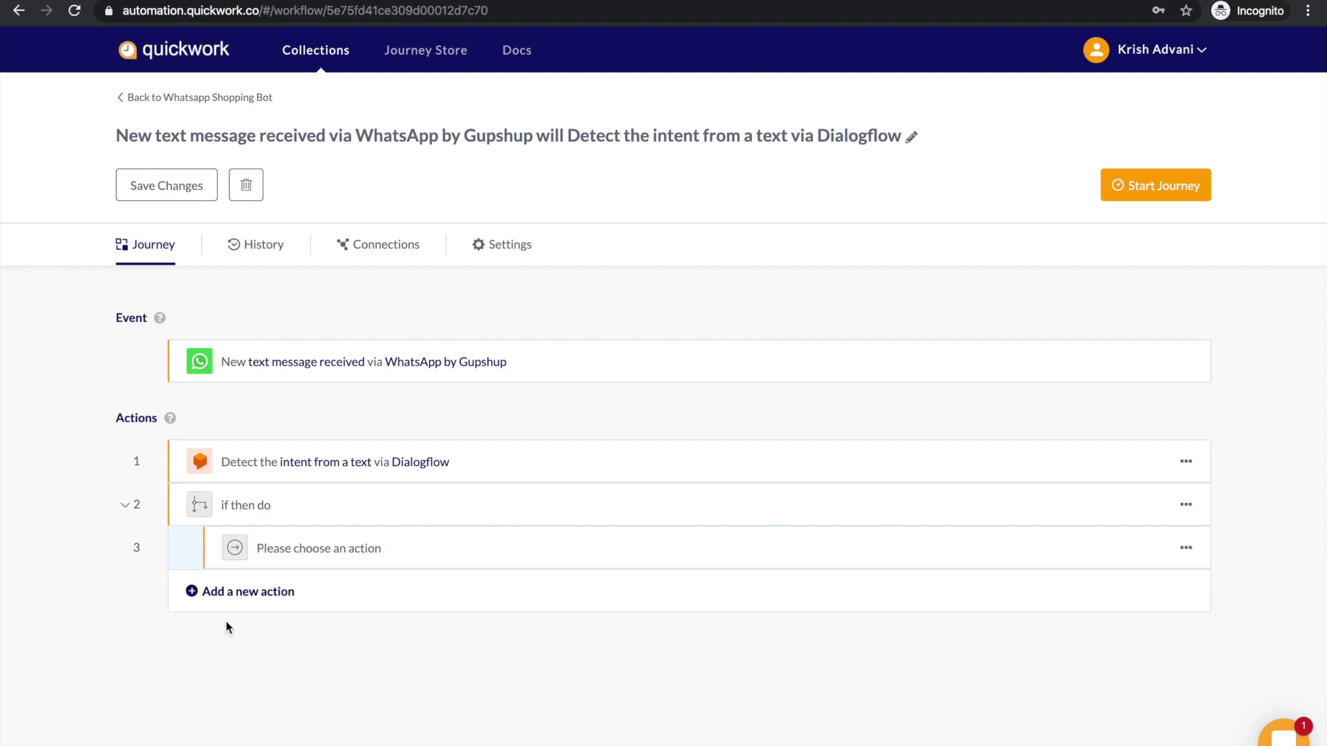
pyautogui.click(274, 525)
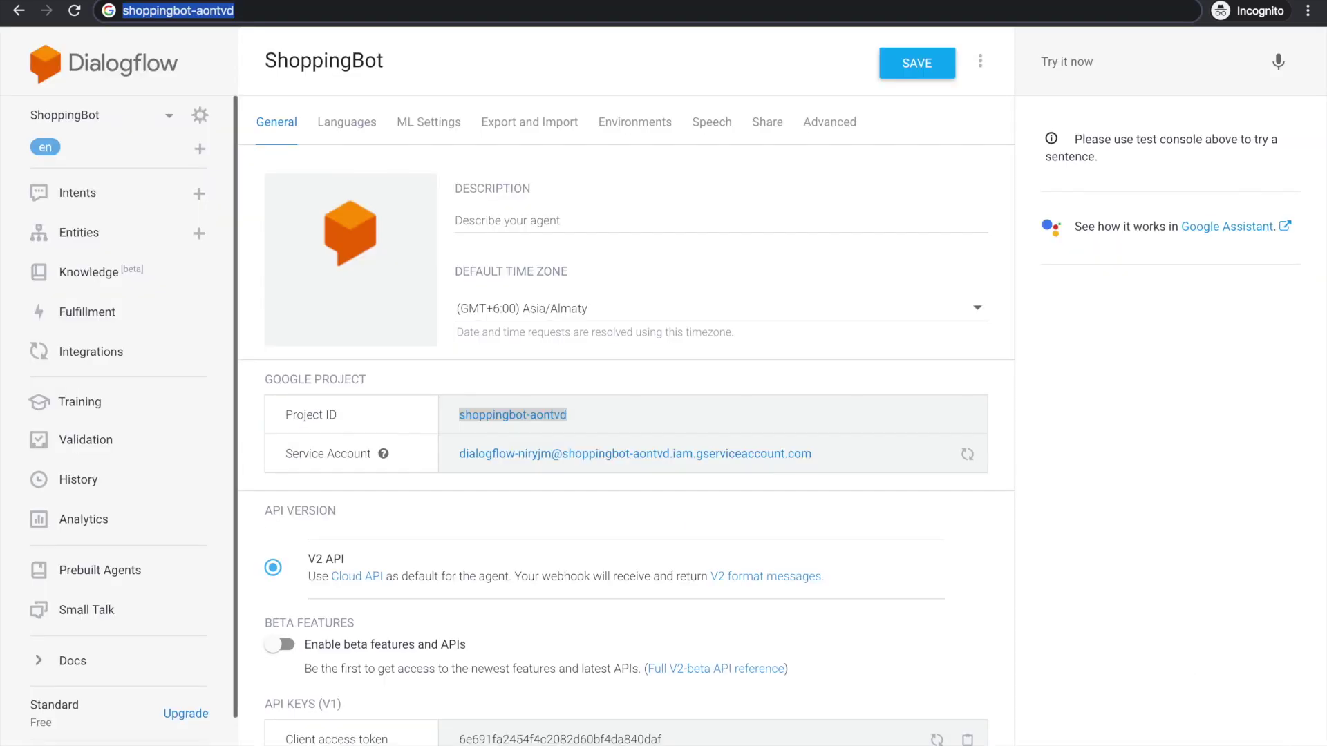
pyautogui.click(133, 201)
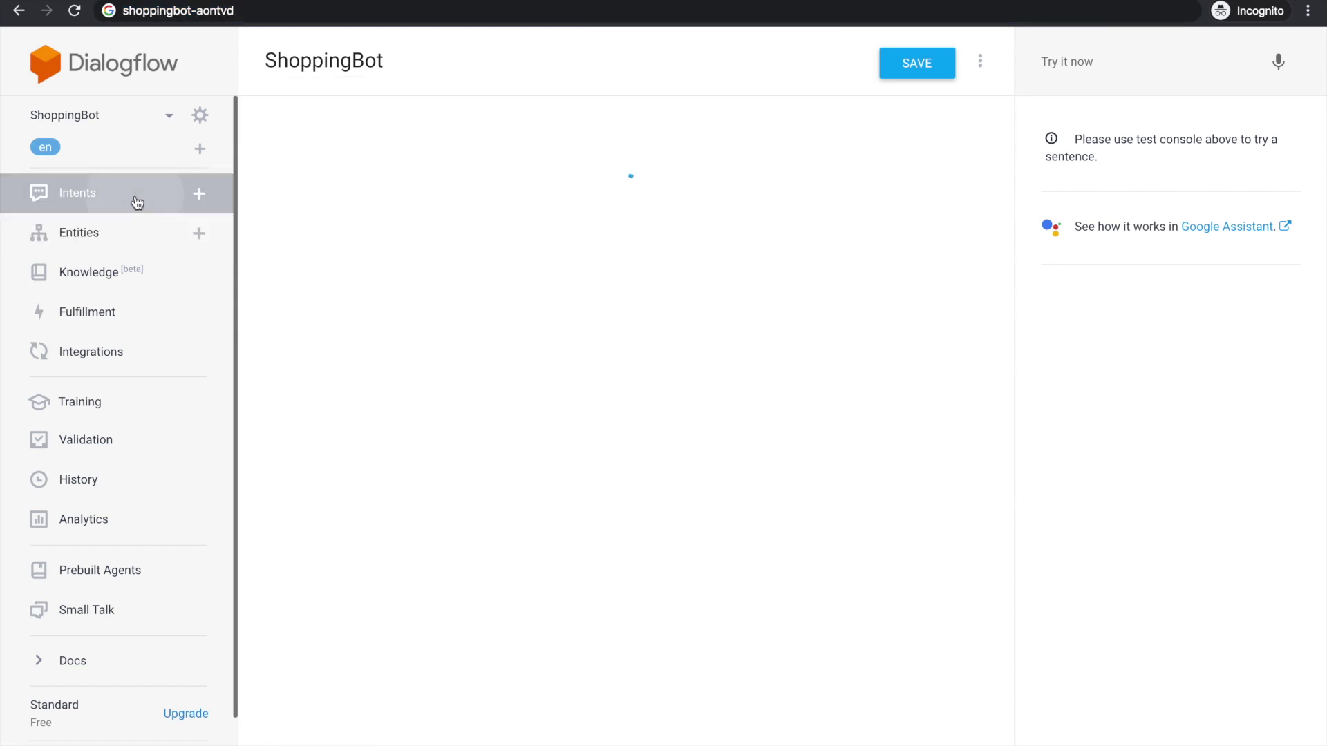
# Step: Open Dialogflow's Default Welcome Intent and select its name
pyautogui.click(361, 224)
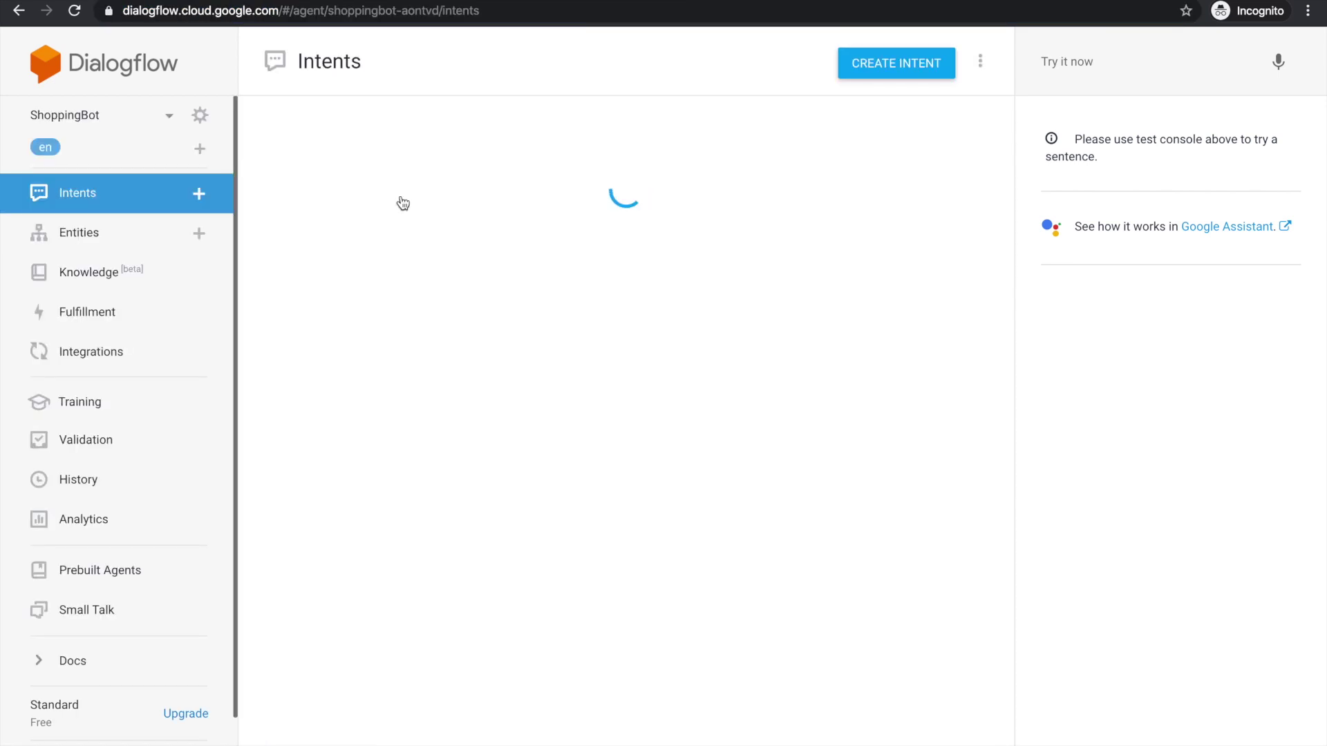
pyautogui.moveTo(607, 62); pyautogui.dragTo(276, 62)
pyautogui.hotkey('ctrl', 'c')
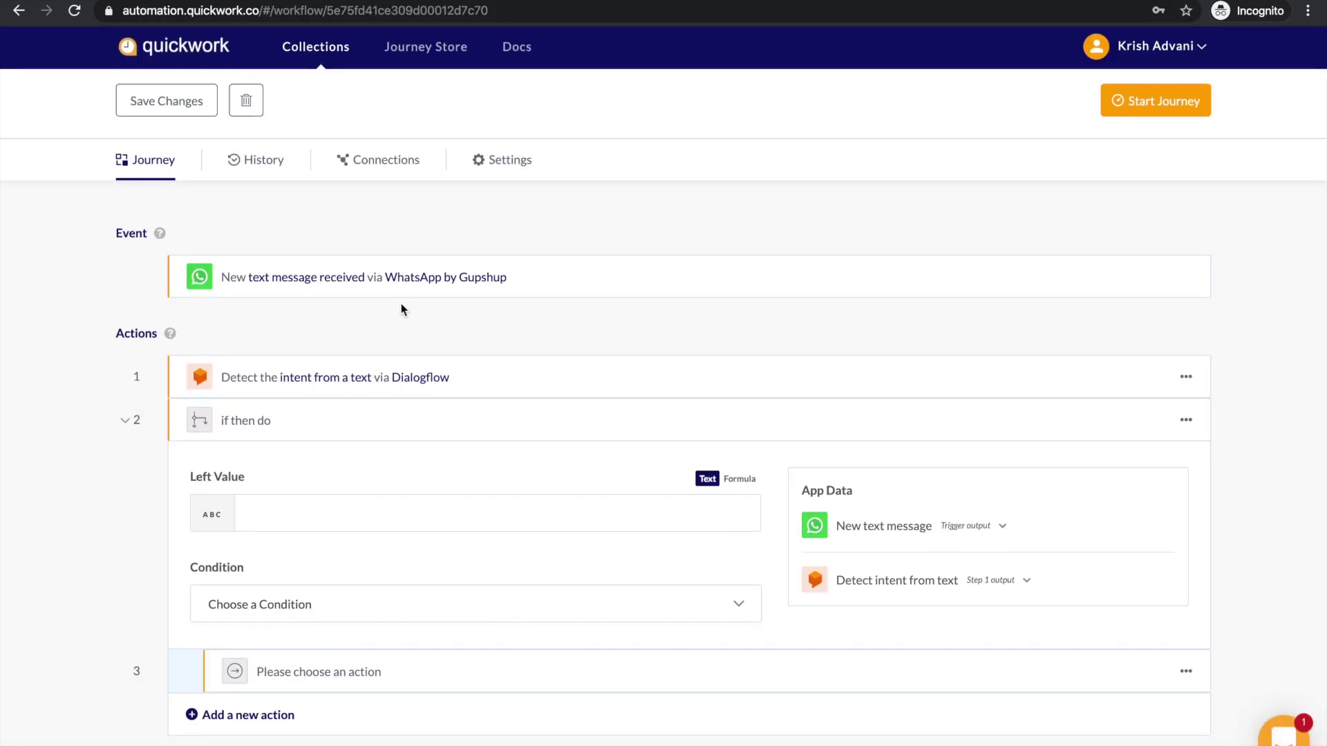
# Step: Set the condition to displayName Equals 'Default Welcome Intent' and collapse the step
pyautogui.click(306, 510)
pyautogui.click(902, 614)
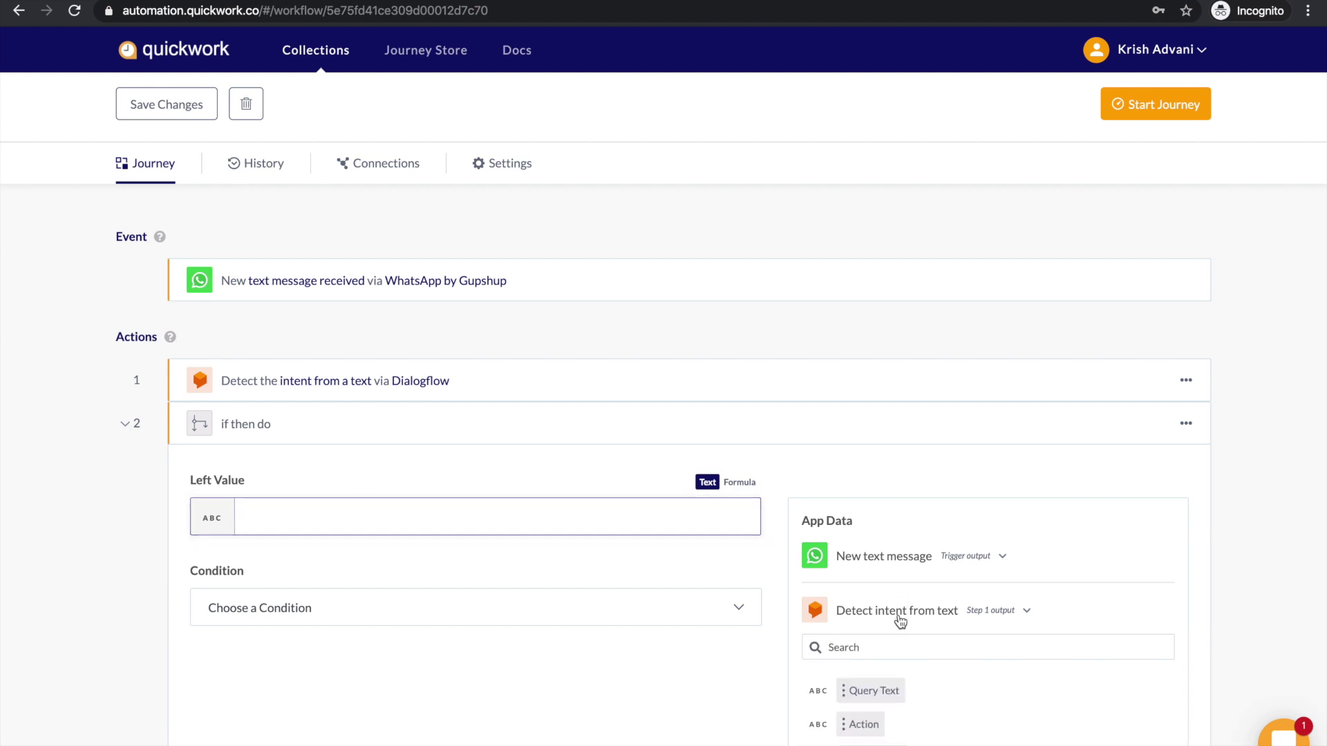
pyautogui.scroll(-2, 901, 619)
pyautogui.scroll(-1, 901, 620)
pyautogui.moveTo(863, 676); pyautogui.dragTo(453, 335)
pyautogui.click(293, 417)
pyautogui.click(294, 451)
pyautogui.click(338, 509)
pyautogui.hotkey('ctrl', 'v')
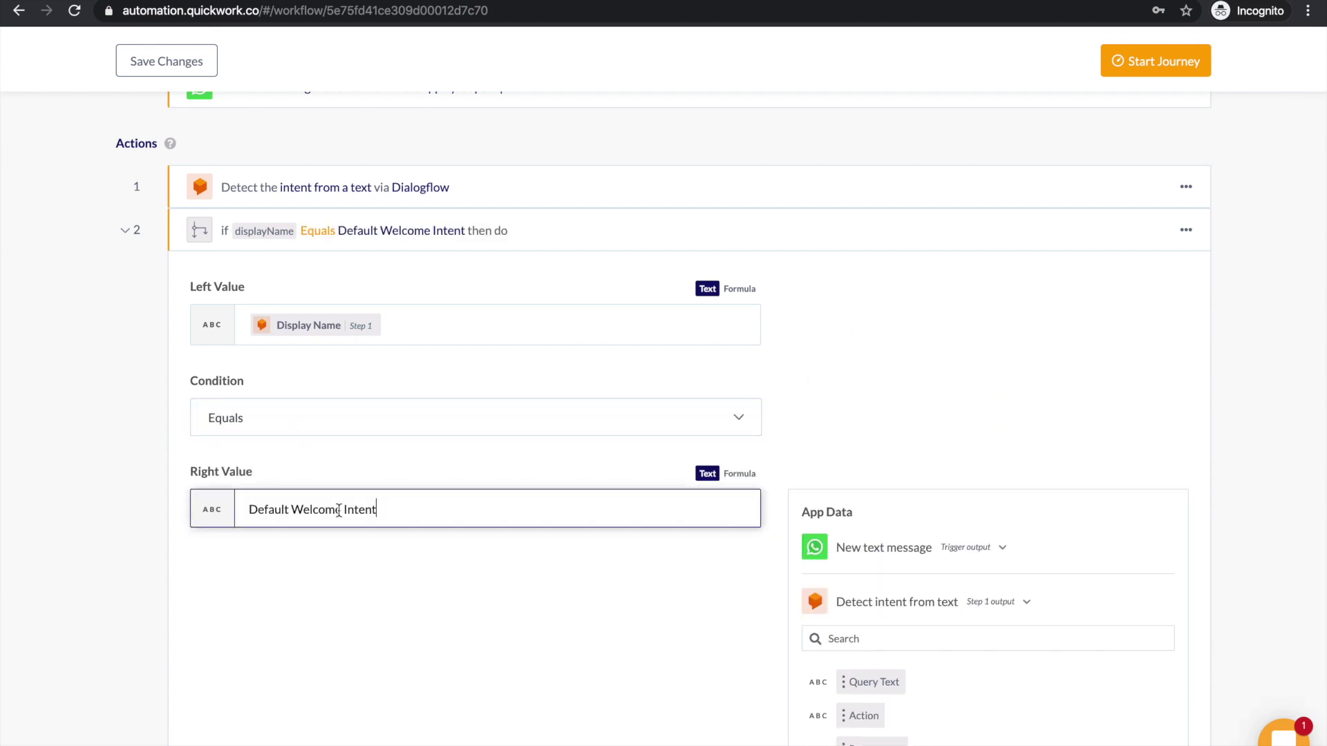
pyautogui.click(373, 236)
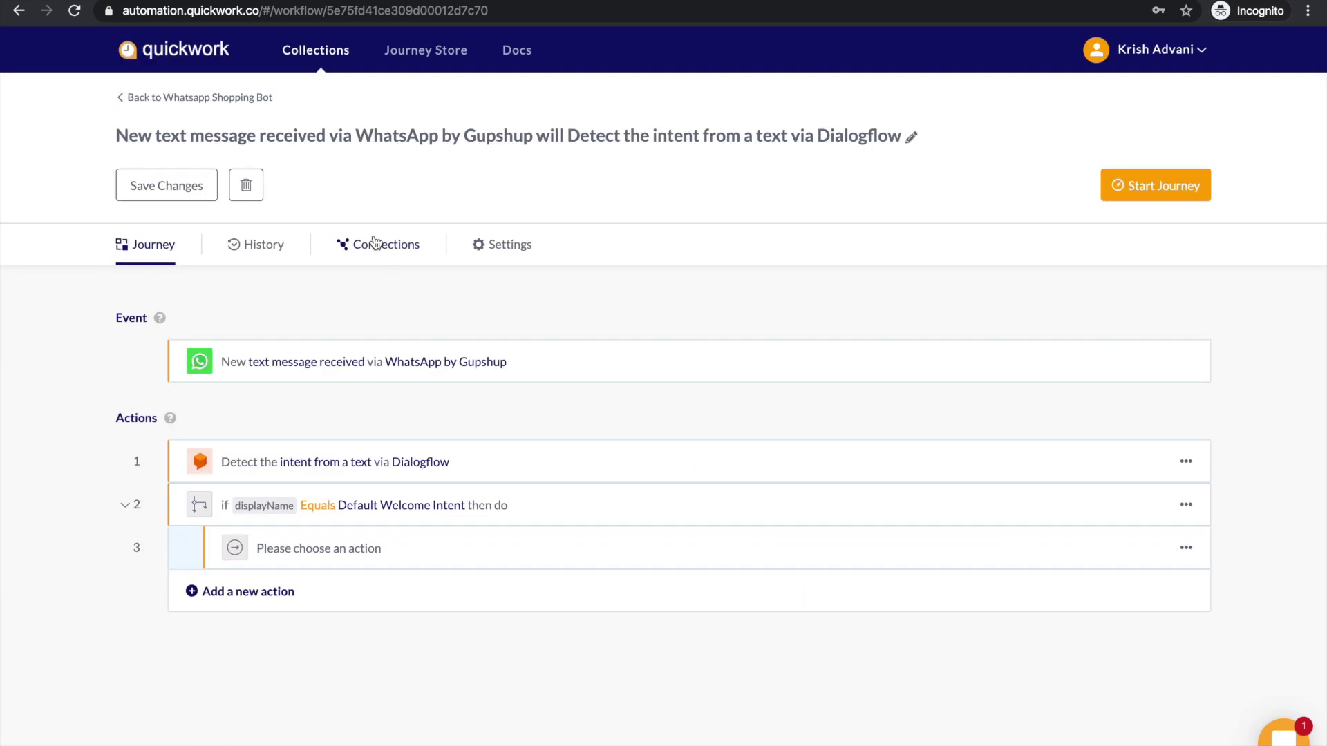
pyautogui.click(370, 548)
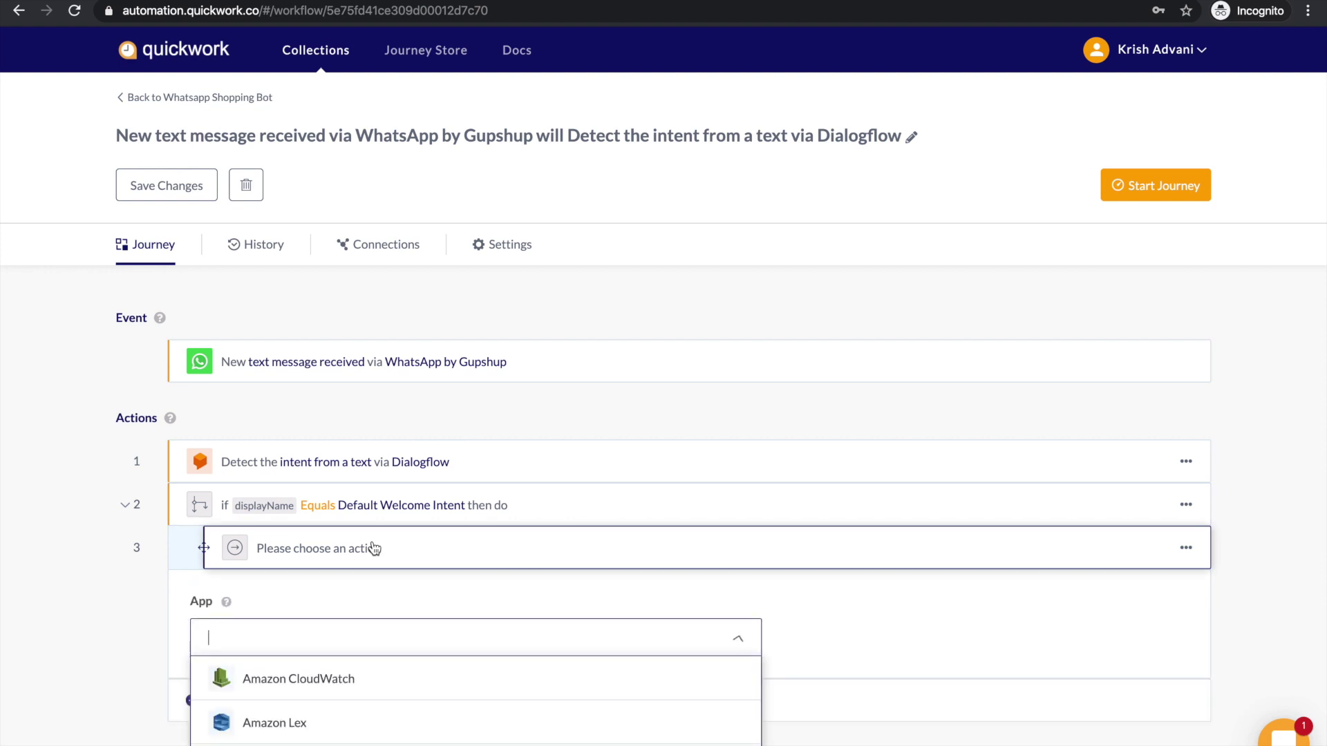
# Step: Make action 3 a WhatsApp by Gupshup send-message action
pyautogui.write('what')
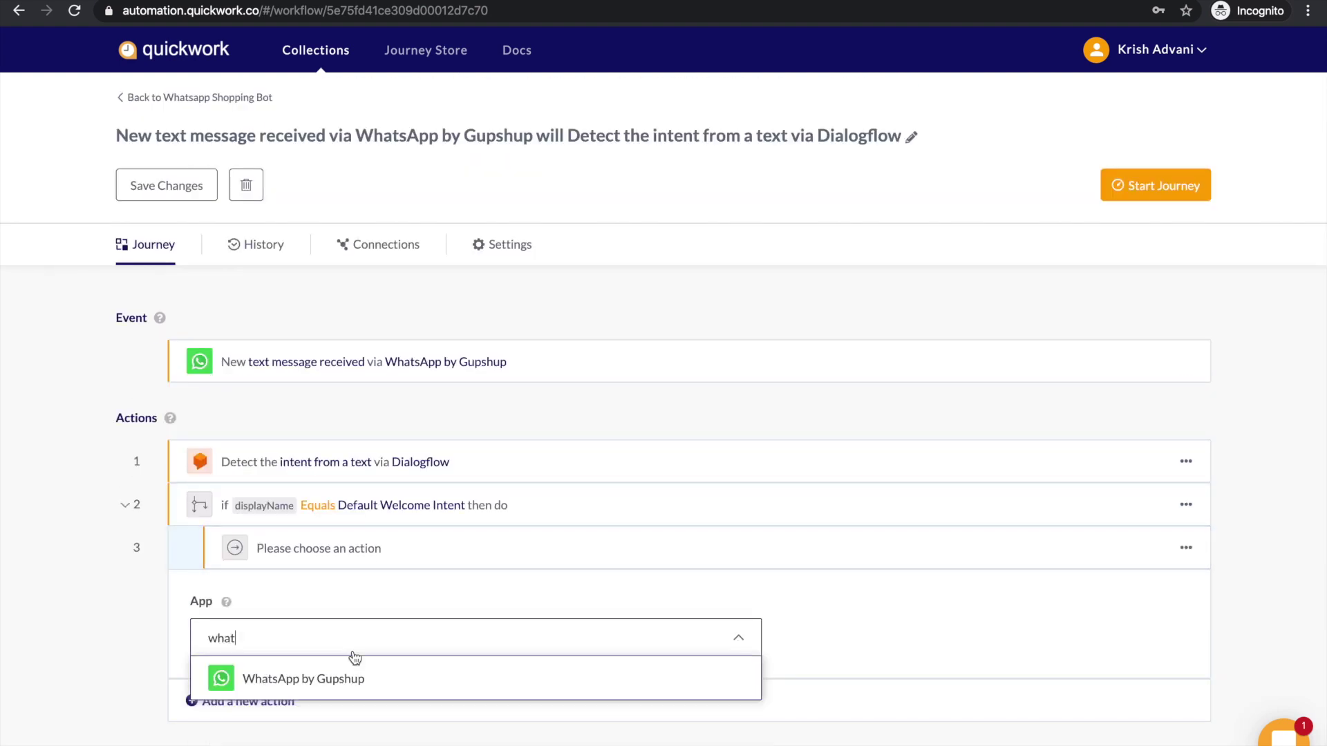
pyautogui.click(352, 662)
pyautogui.click(345, 741)
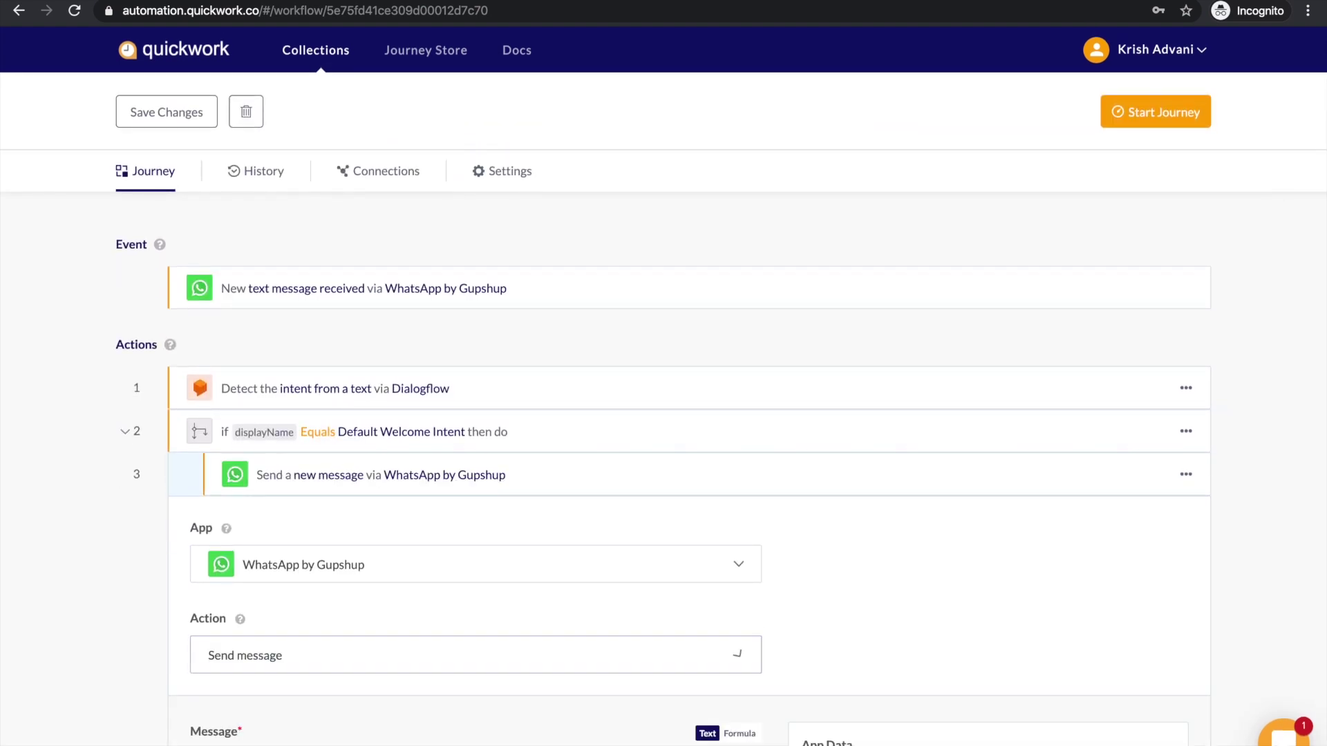
# Step: Write the welcome message asking which brownie they want, listing 1. Chocolate and 2. Walnut
pyautogui.click(281, 497)
pyautogui.write('Helk')
pyautogui.press('BackSpace')
pyautogui.write('lo, welcome to ')
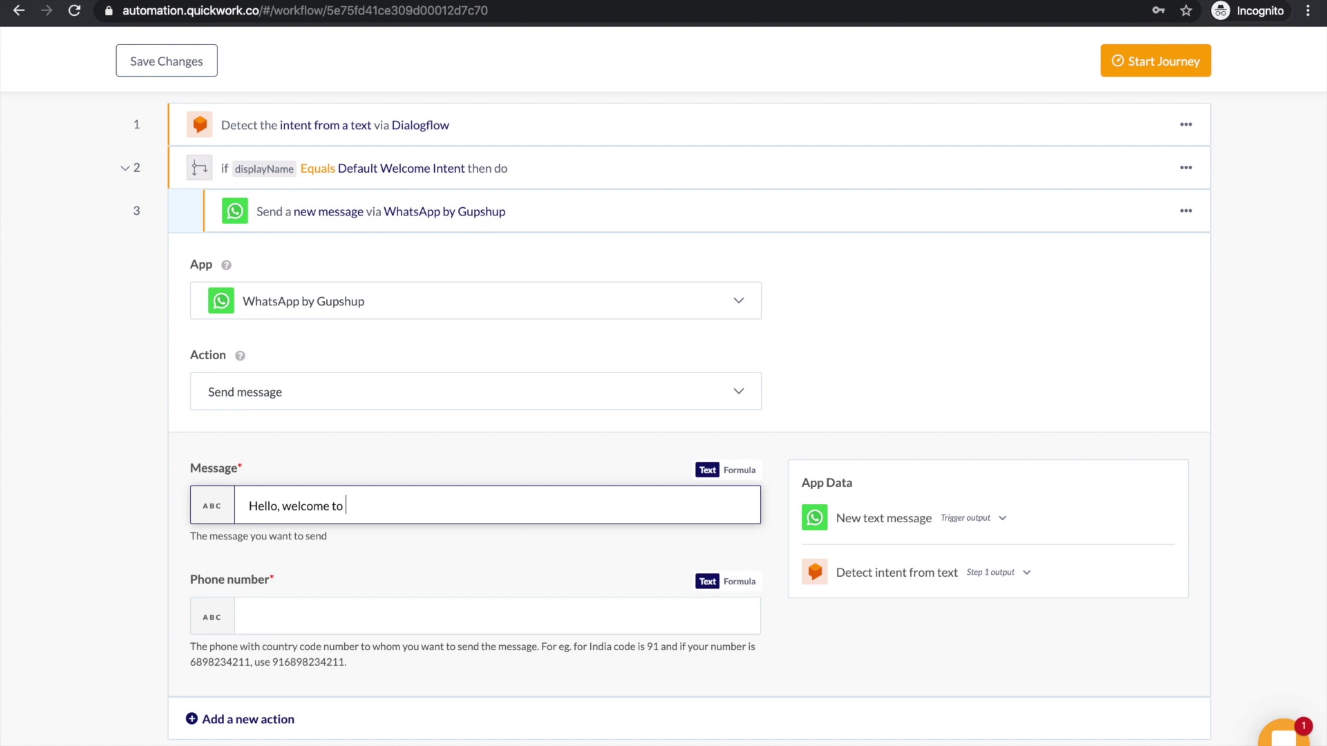
pyautogui.write('my brownie store, please let me ')
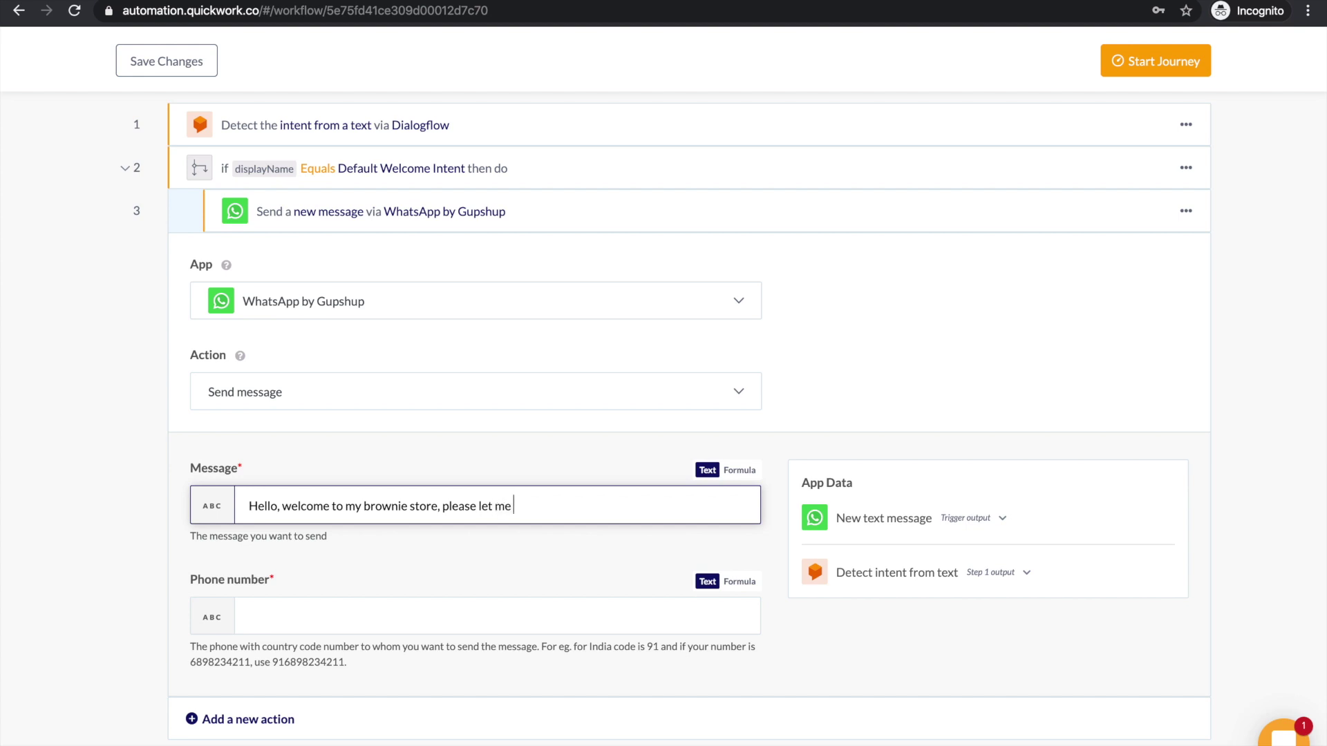
pyautogui.write('know which of the follown')
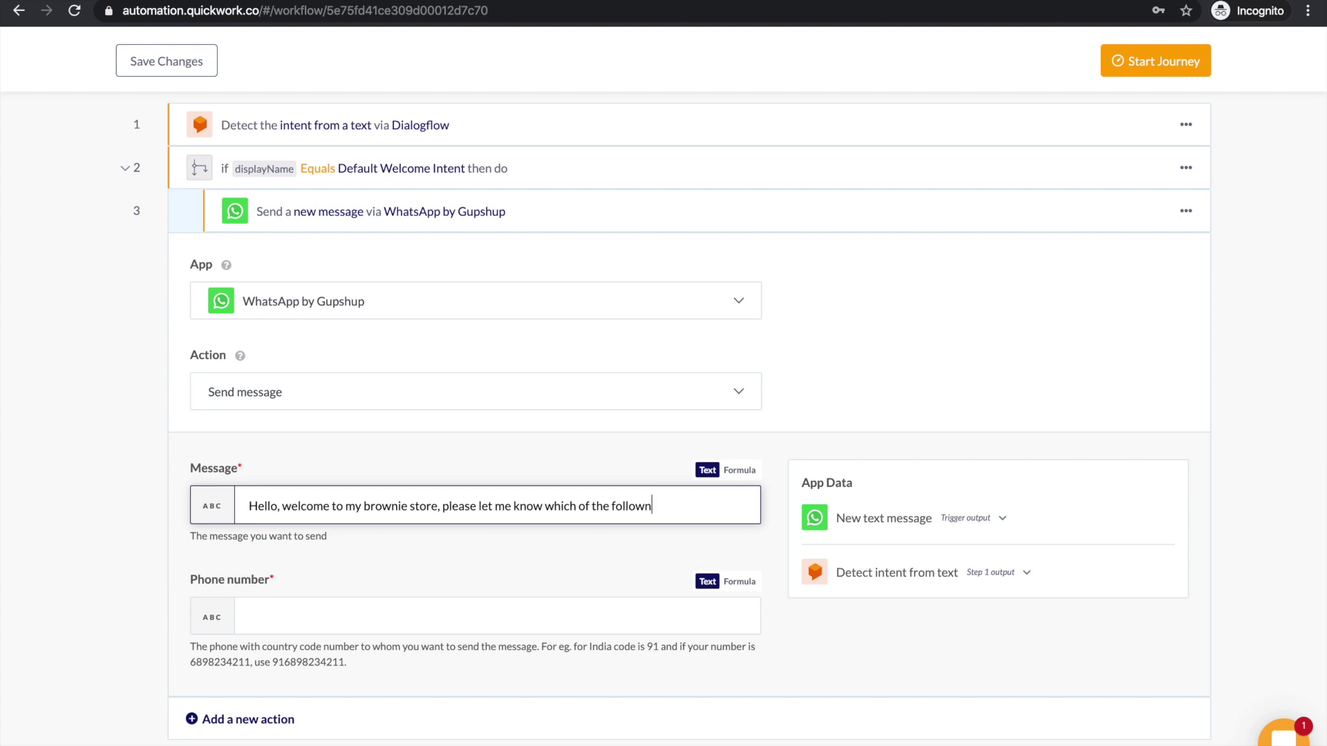
pyautogui.press('BackSpace')
pyautogui.write('ing brownies are you inte')
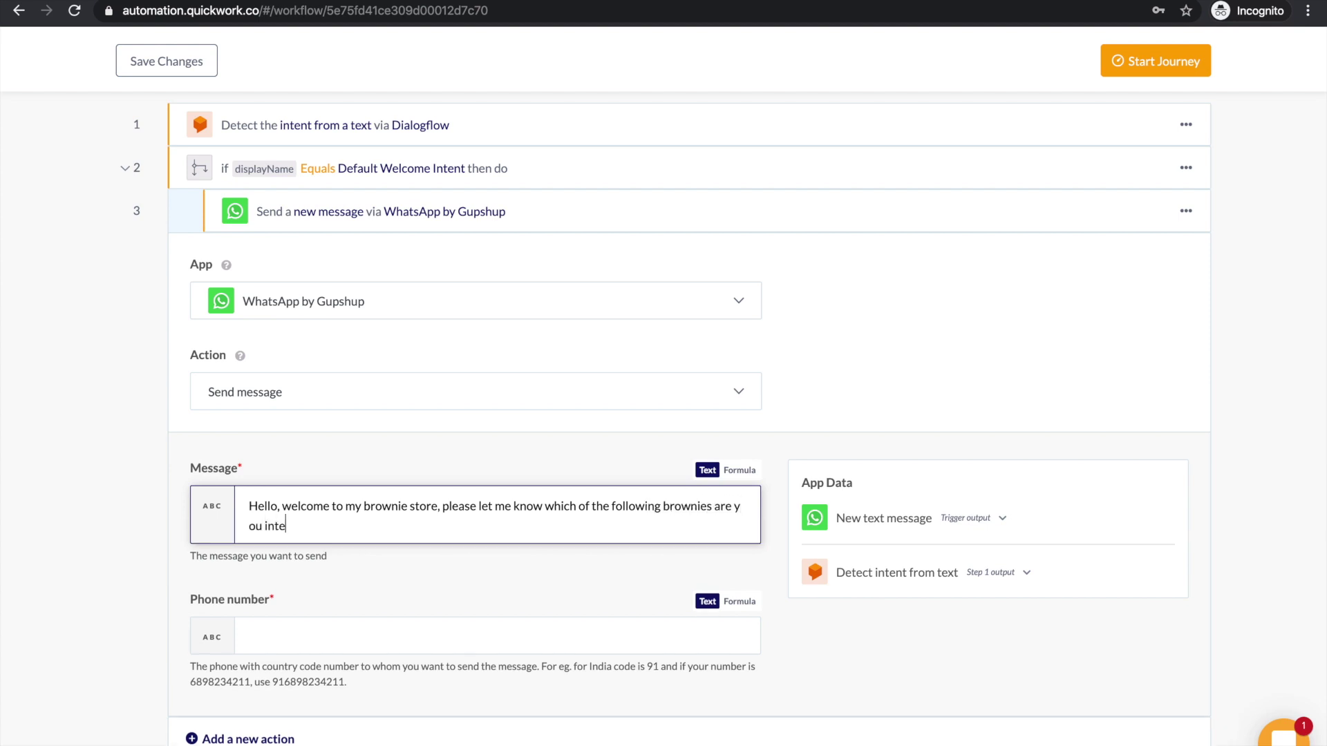
pyautogui.write('rested in:')
pyautogui.press('Return')
pyautogui.press('Return')
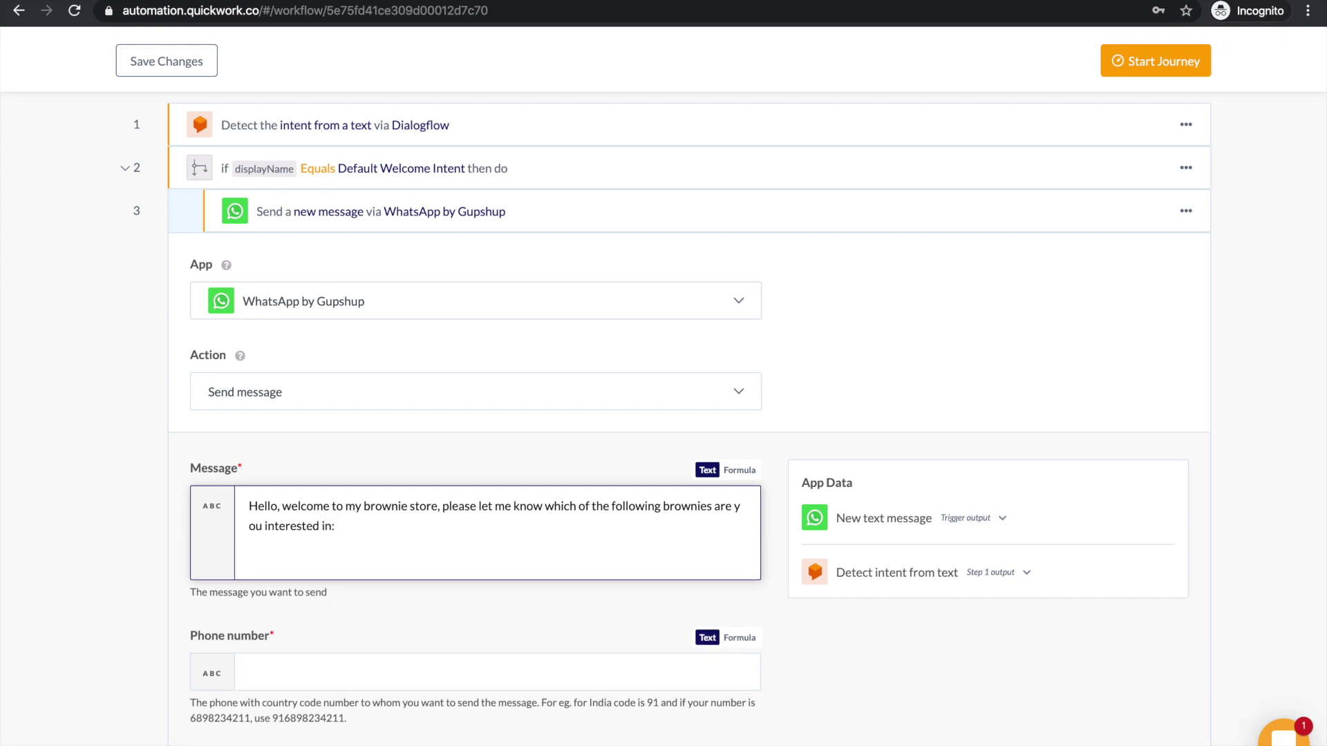
pyautogui.write('1. Chocoalte')
pyautogui.press('BackSpace')
pyautogui.press('BackSpace')
pyautogui.press('BackSpace')
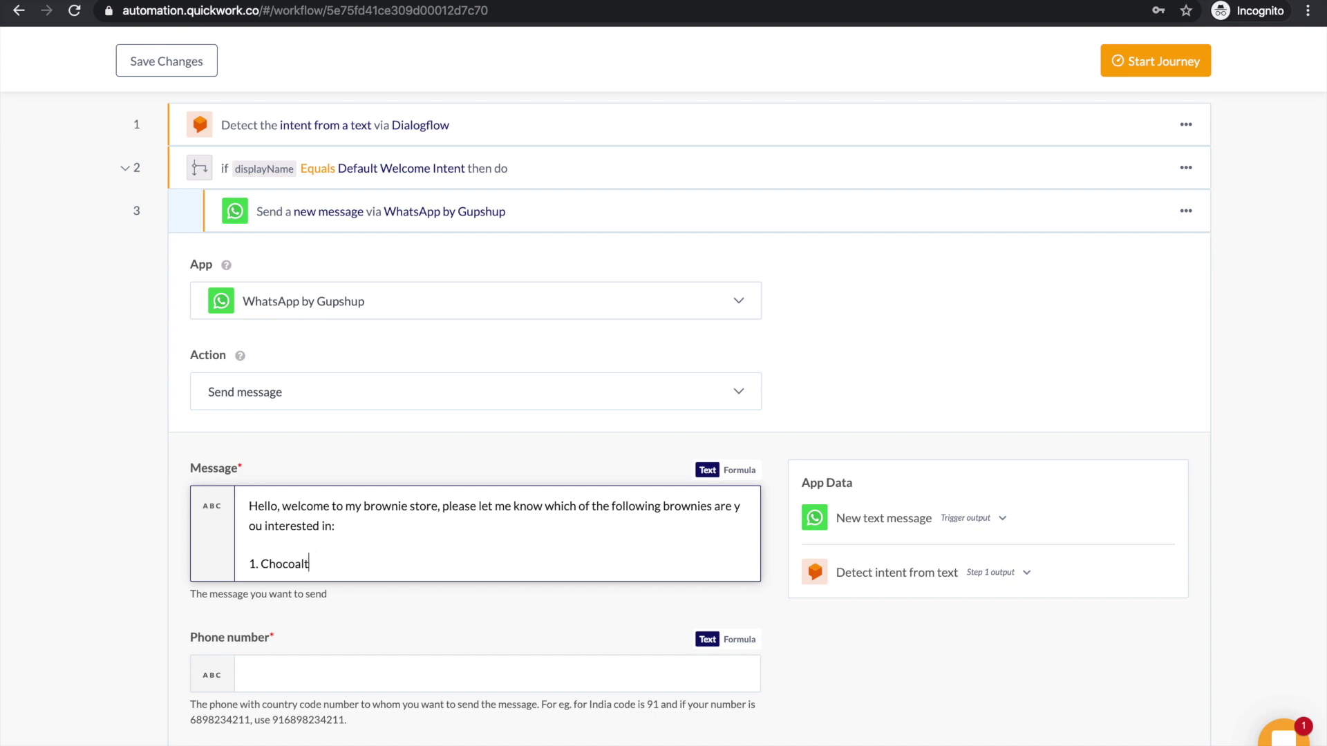
pyautogui.write('late')
pyautogui.press('Return')
pyautogui.write('2. ')
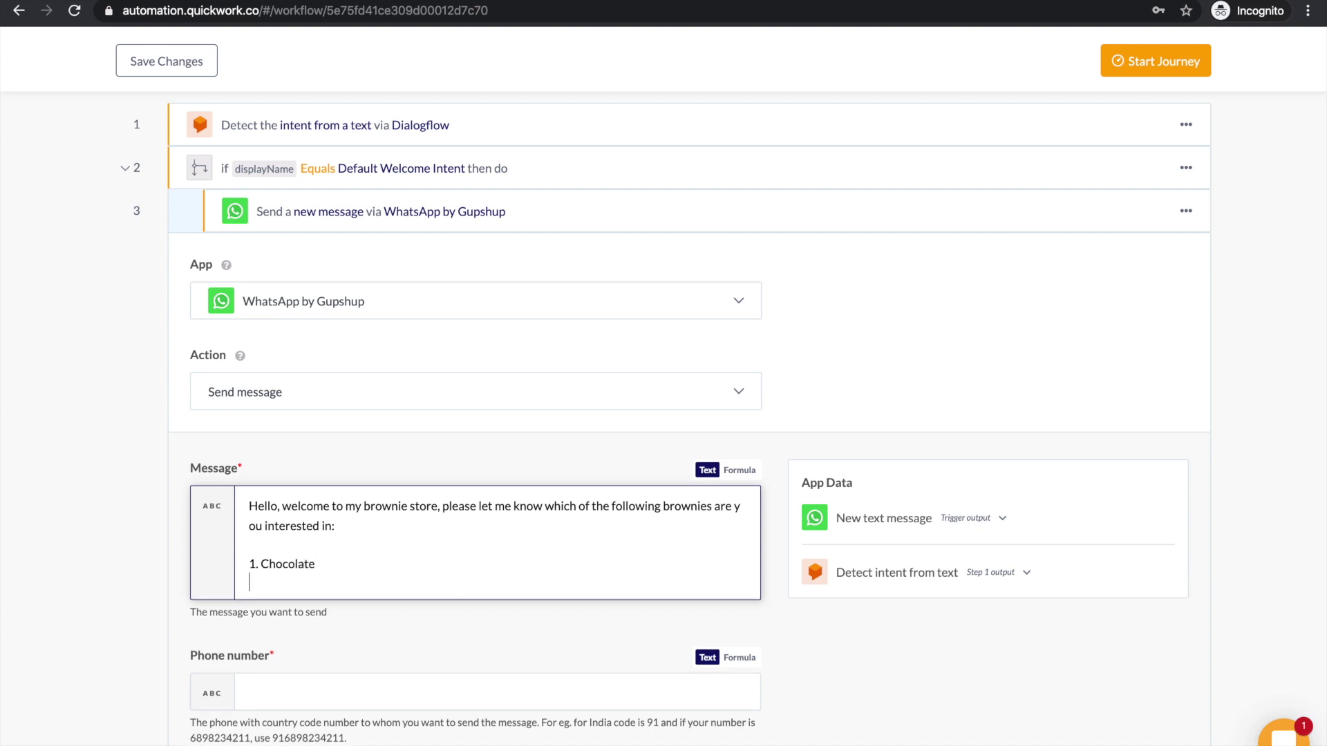
pyautogui.write('Walnit')
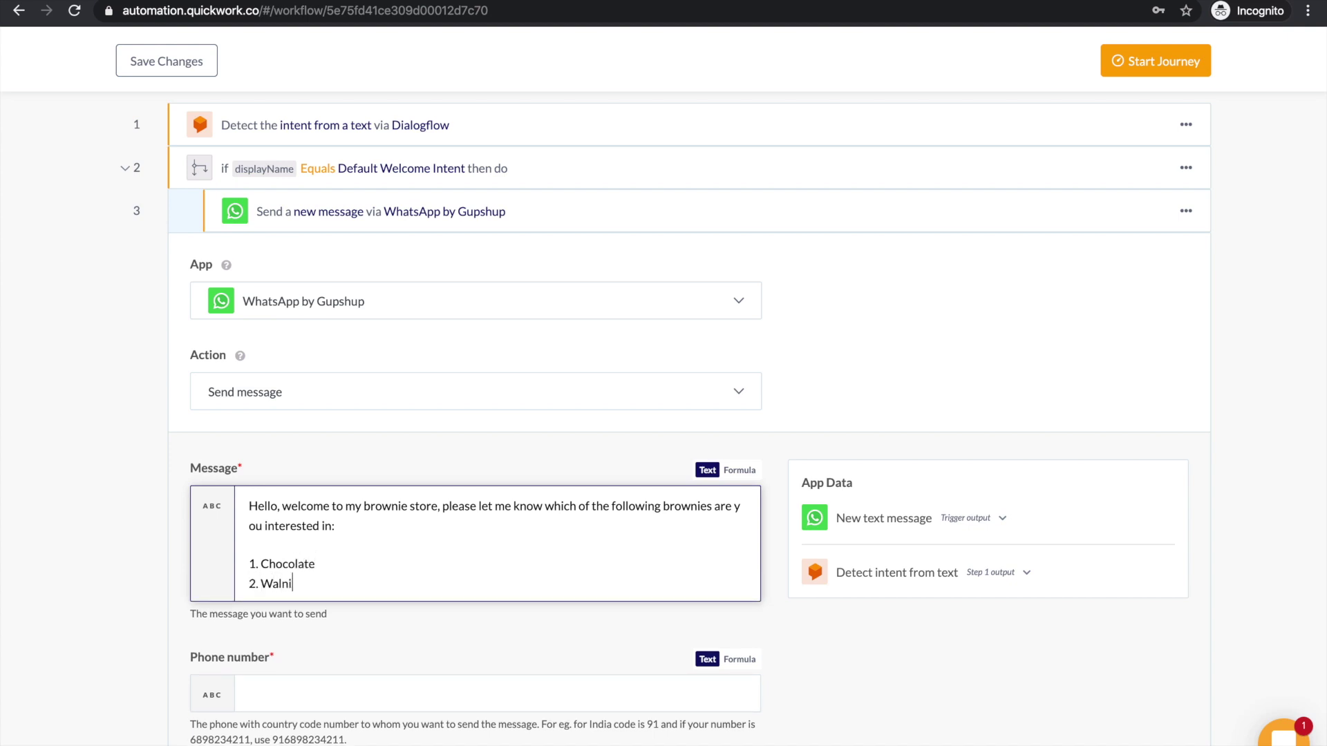
pyautogui.press('BackSpace')
pyautogui.press('BackSpace')
pyautogui.write('ut')
# Step: Change the menu items to 'Chocolate Brownie' and 'Walnut Brownie'
pyautogui.doubleClick(379, 507)
pyautogui.hotkey('ctrl', 'c')
pyautogui.click(326, 564)
pyautogui.hotkey('ctrl', 'v')
pyautogui.click(316, 588)
pyautogui.hotkey('ctrl', 'v')
pyautogui.click(316, 563)
pyautogui.press('BackSpace')
pyautogui.write('B')
pyautogui.click(300, 584)
pyautogui.press('Right')
pyautogui.press('BackSpace')
pyautogui.write('B')
pyautogui.click(106, 533)
# Step: Send the reply to the incoming Sender Id, collapse the step, and start the journey
pyautogui.scroll(-1, 358, 698)
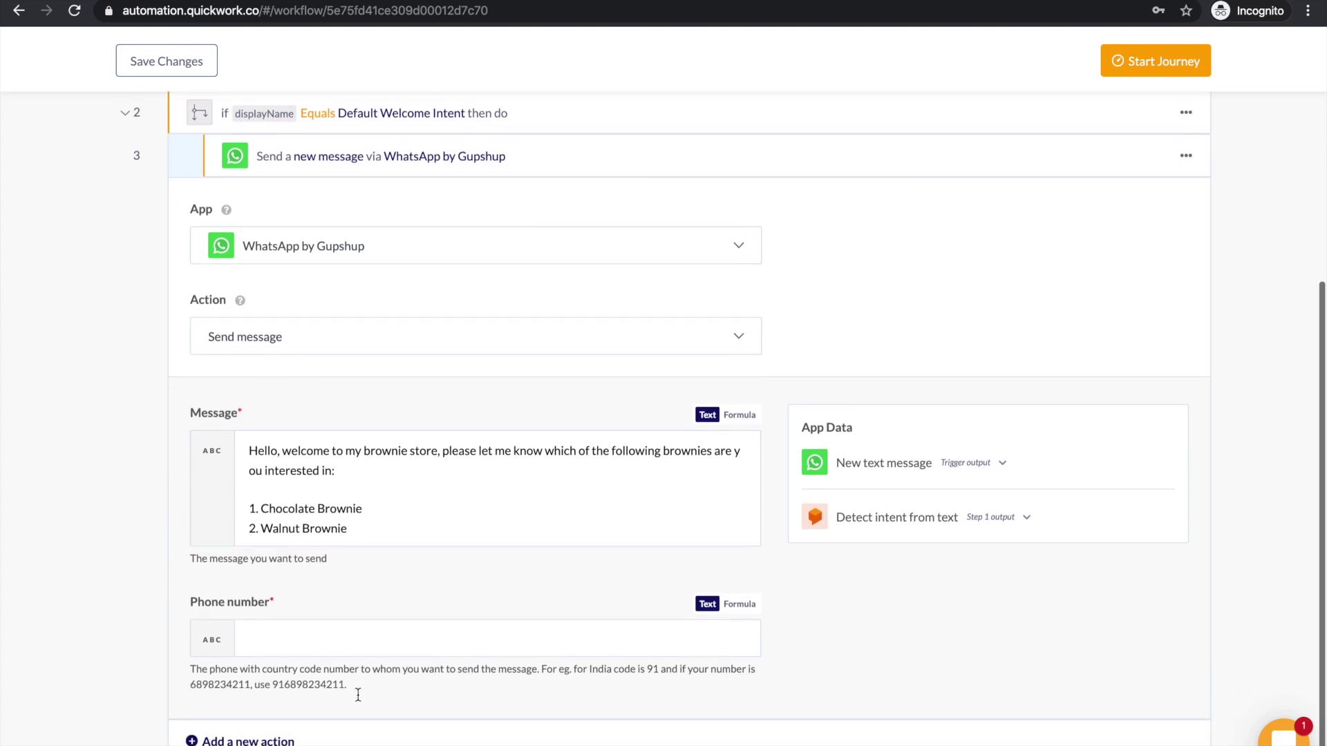
pyautogui.click(340, 640)
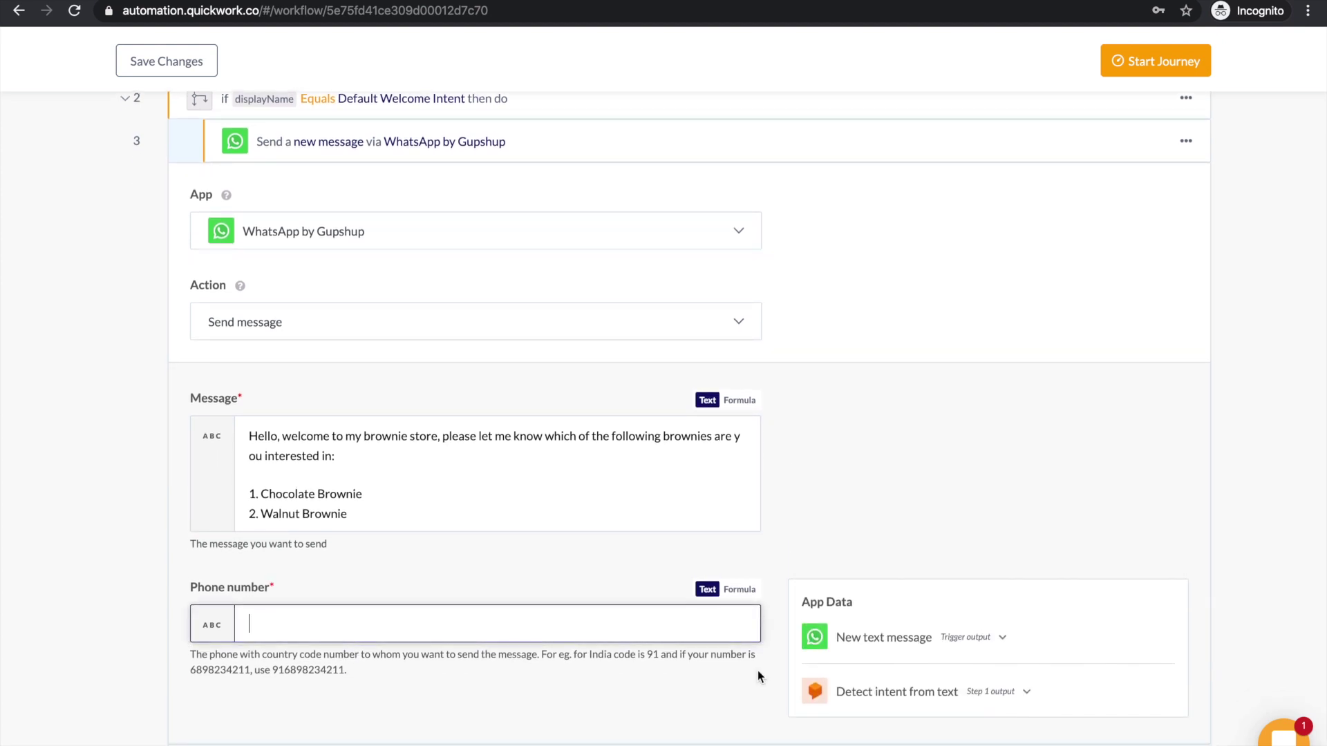
pyautogui.click(918, 652)
pyautogui.scroll(-3, 920, 651)
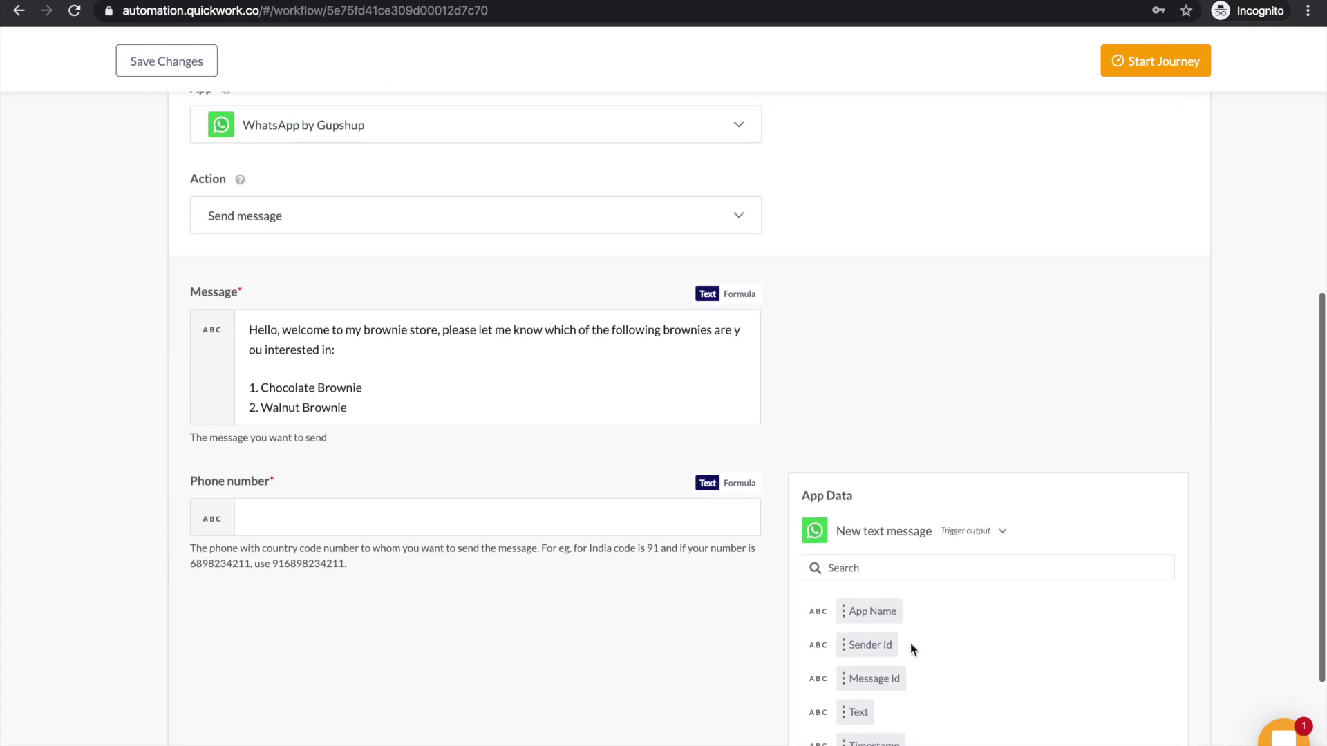
pyautogui.moveTo(897, 649); pyautogui.dragTo(406, 515)
pyautogui.scroll(1, 406, 516)
pyautogui.scroll(3, 406, 513)
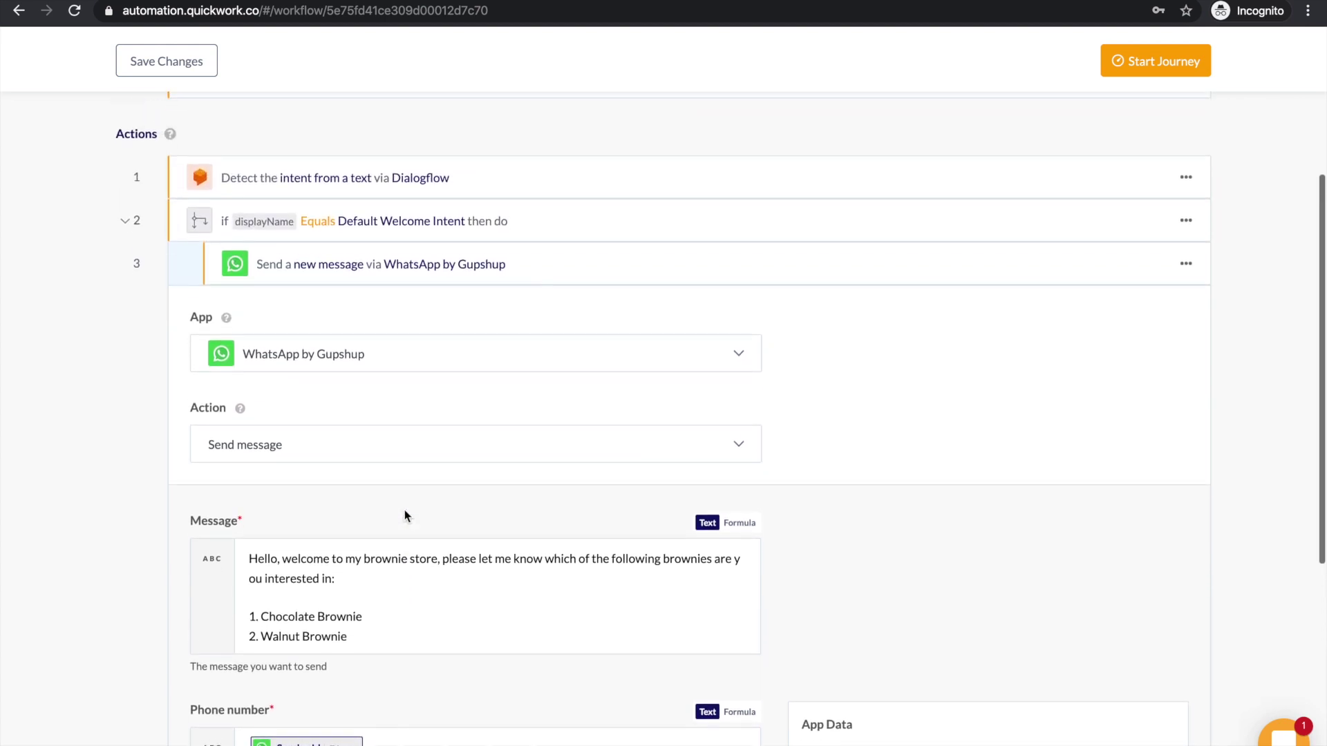
pyautogui.click(357, 284)
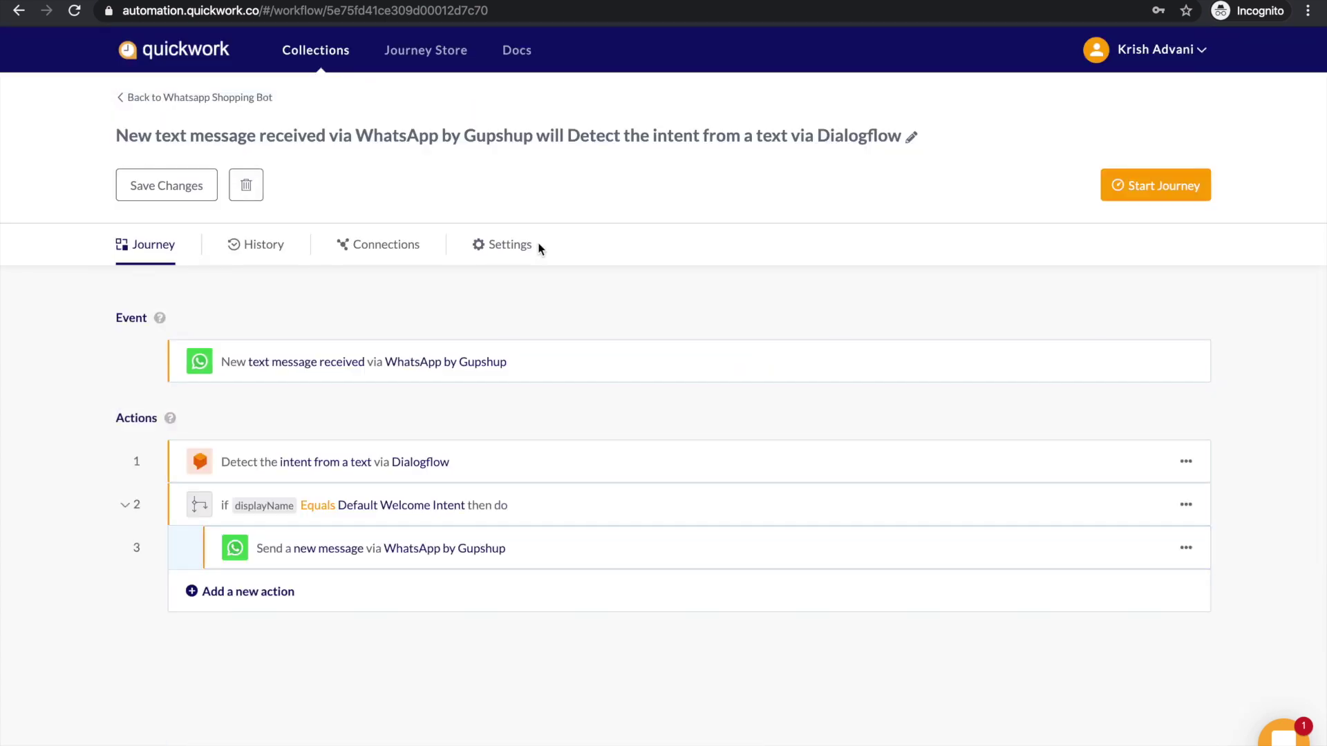
pyautogui.click(1108, 183)
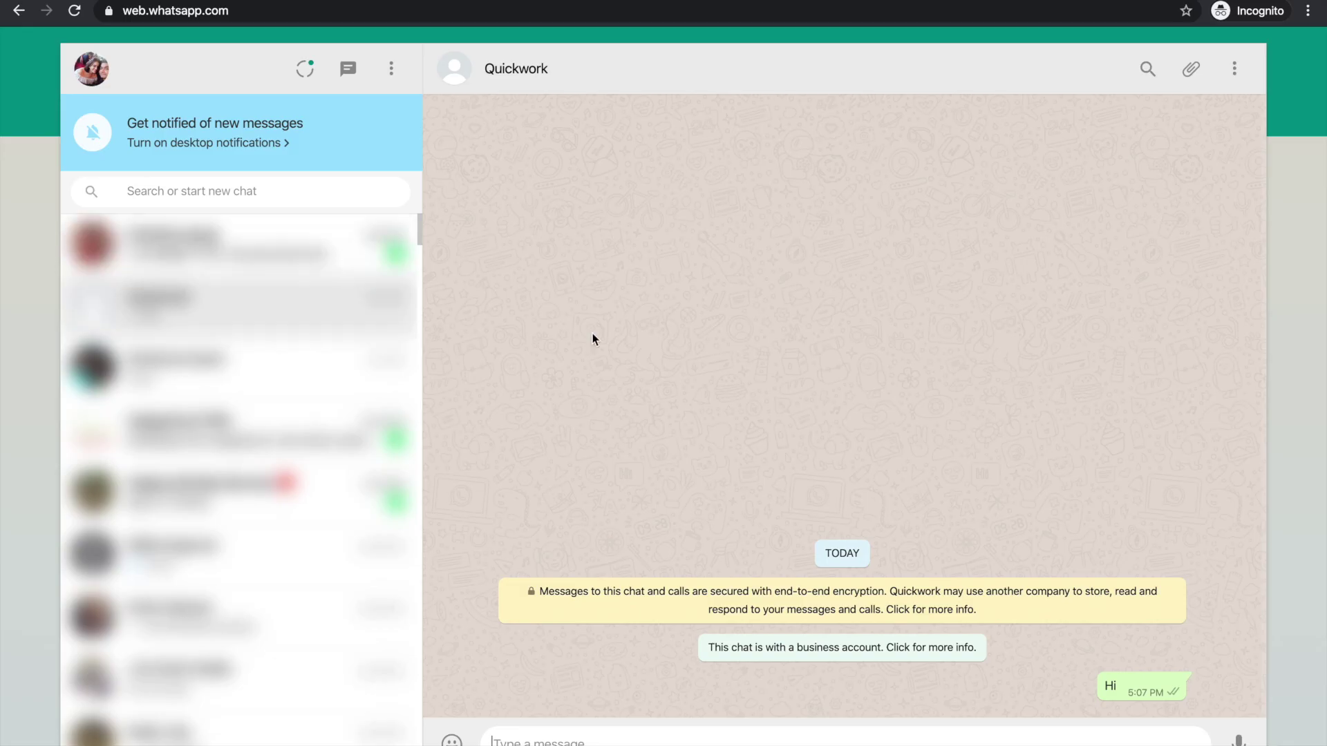
# Step: Send 'hi' to the bot on WhatsApp, then view Dialogflow's Intents list
pyautogui.write('hi')
pyautogui.press('Return')
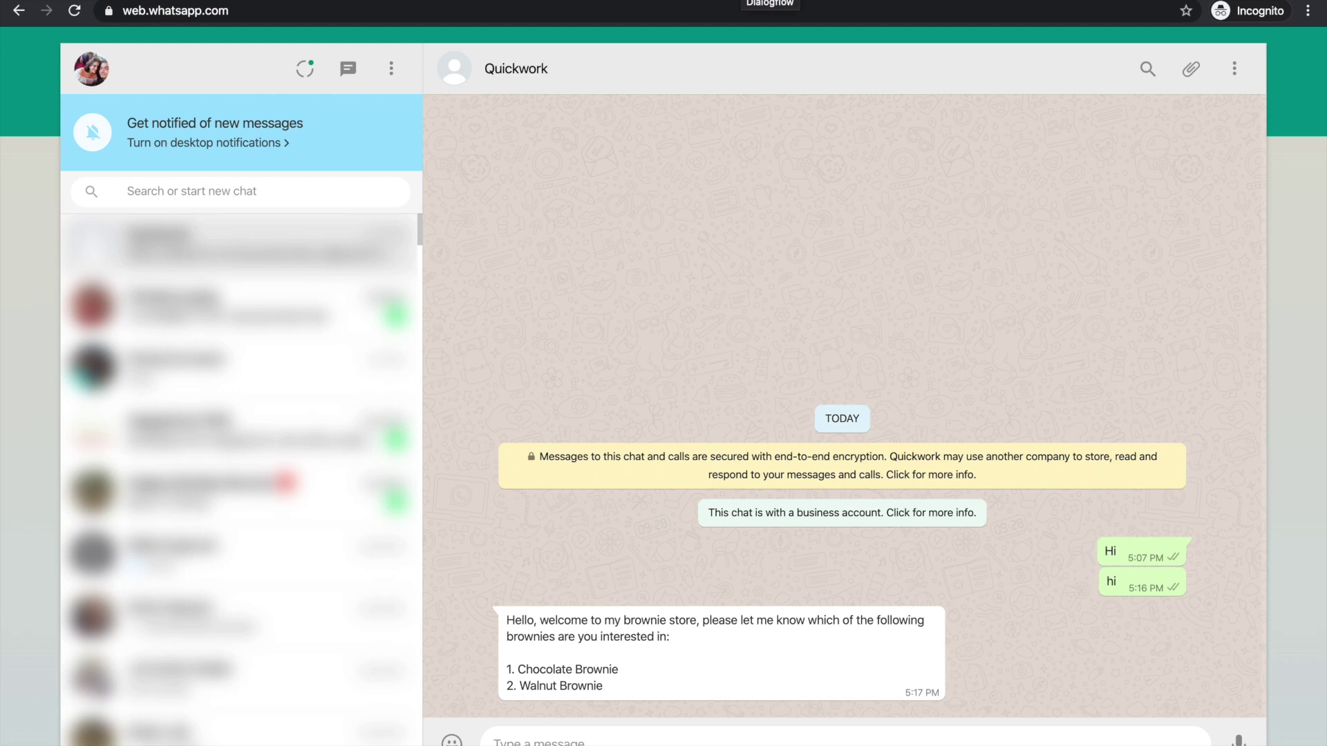
pyautogui.click(770, 2)
pyautogui.click(83, 193)
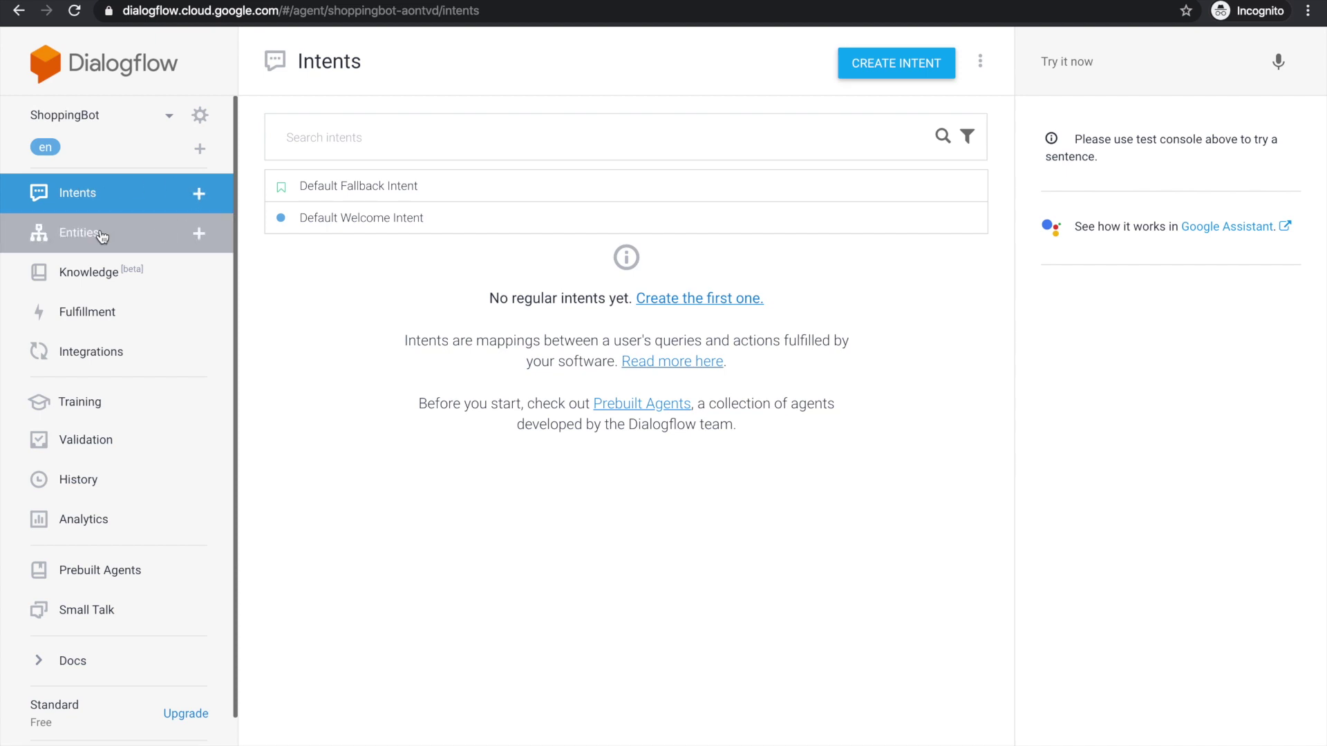
# Step: Create a Dialogflow intent named 'buy' and save it
pyautogui.click(878, 67)
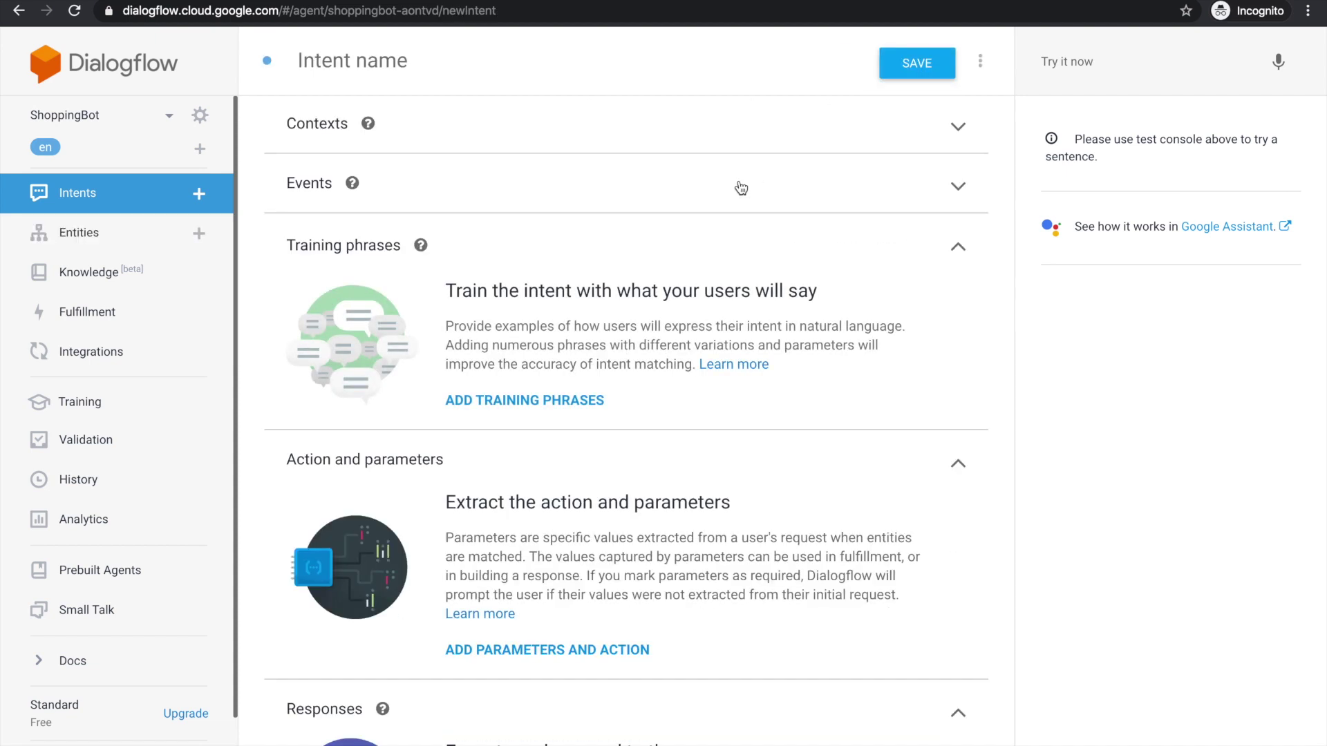
pyautogui.click(436, 59)
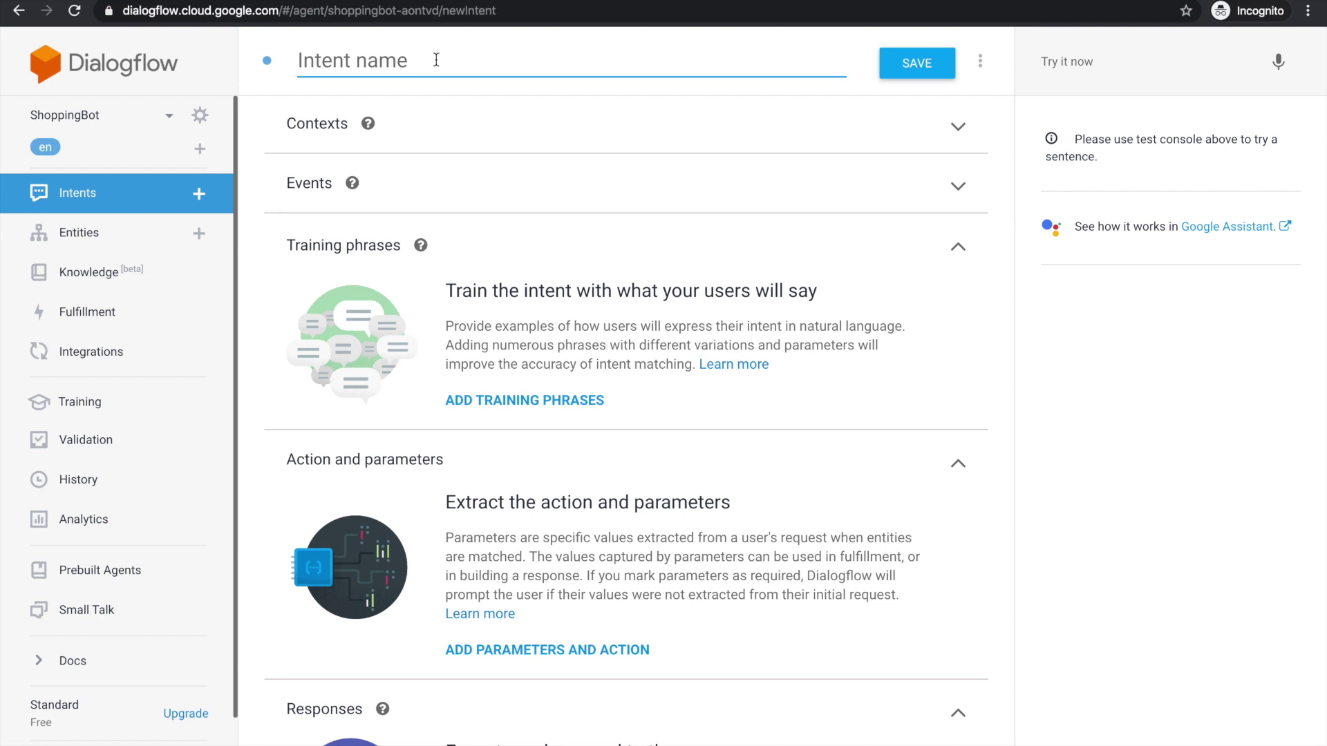
pyautogui.write('buy')
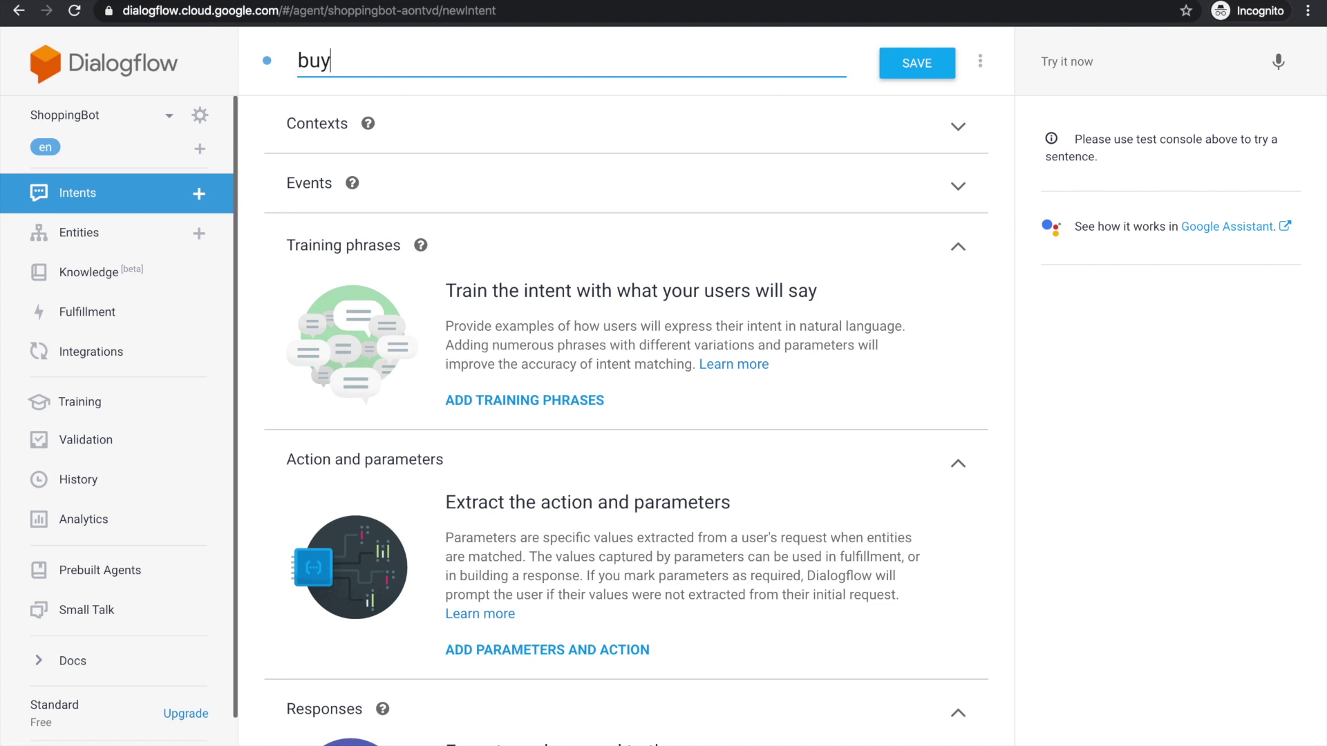
pyautogui.click(903, 68)
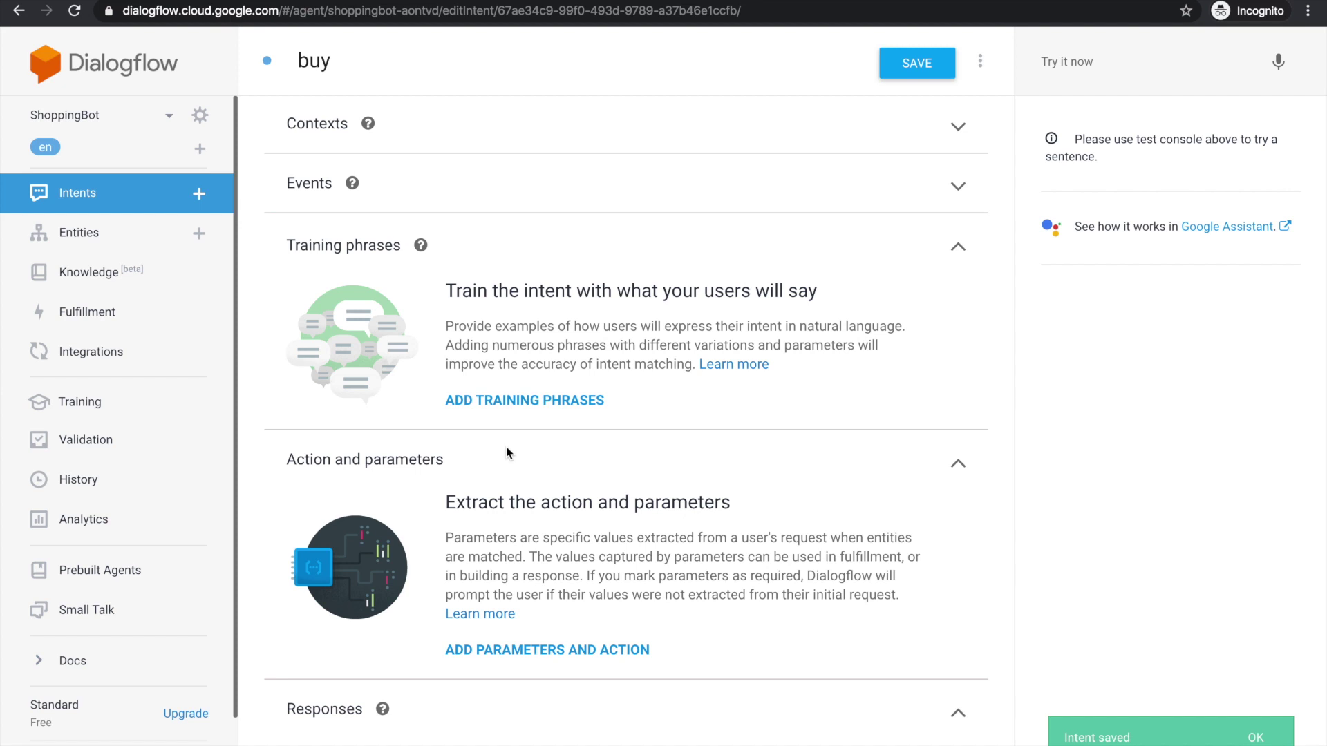
# Step: Add training phrases 'I want to buy chocolate brownie' and 'I want to buy a walnut brownie', then save
pyautogui.click(549, 402)
pyautogui.write('I wa')
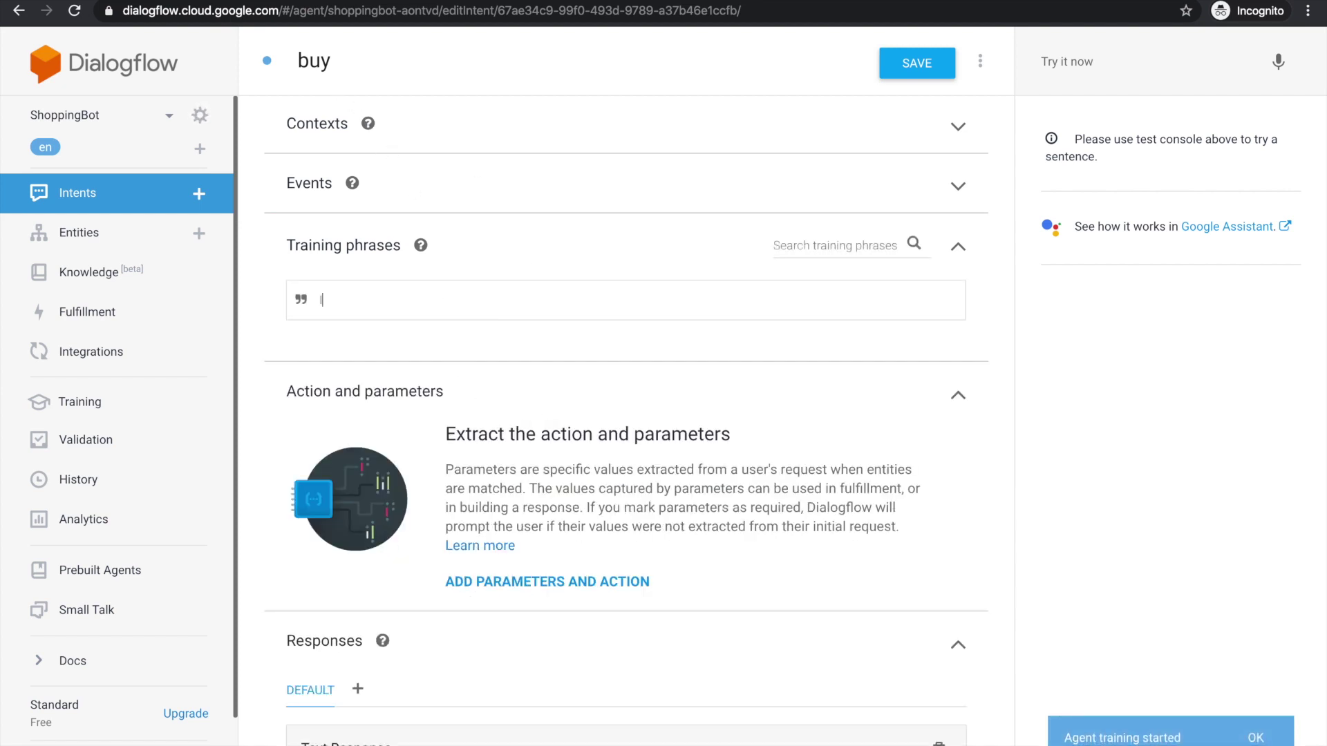
pyautogui.write('nt to buy')
pyautogui.write(' chco')
pyautogui.press('BackSpace')
pyautogui.press('BackSpace')
pyautogui.write('oc')
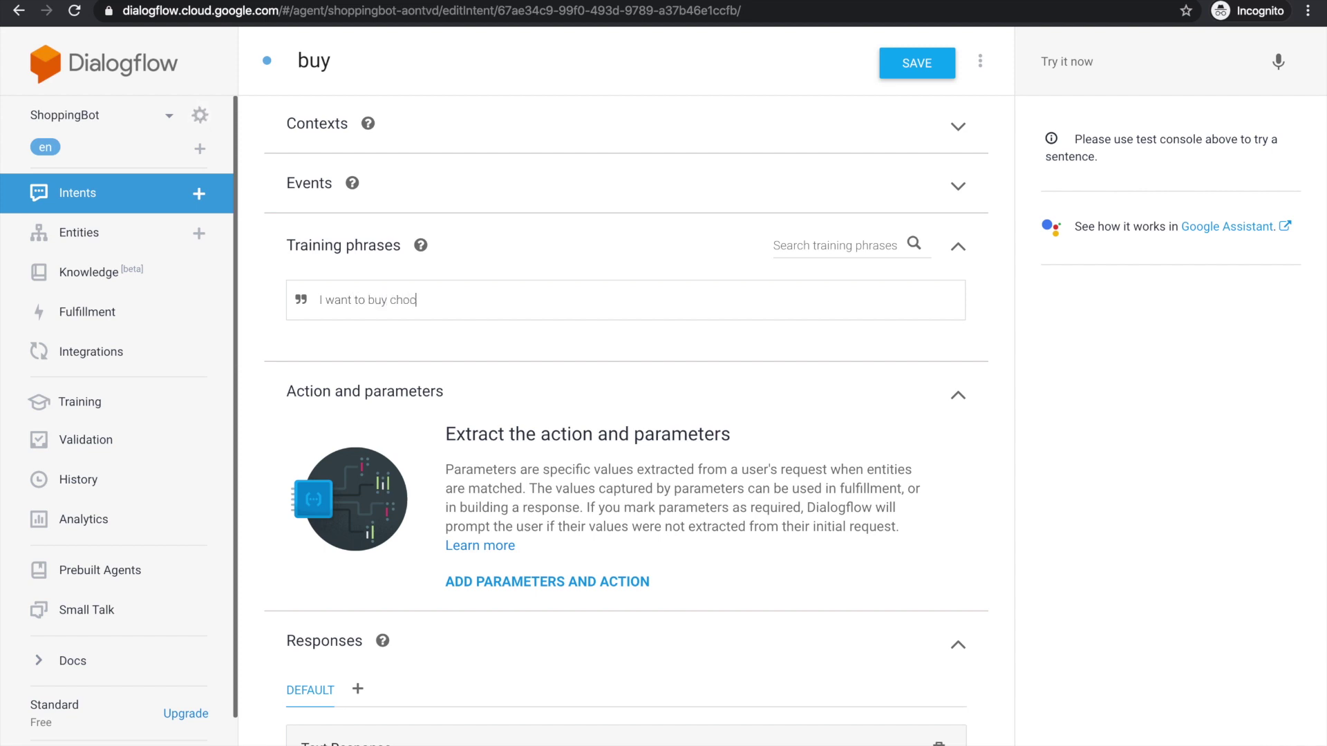
pyautogui.write('olate brow')
pyautogui.write('wne')
pyautogui.press('Return')
pyautogui.click(471, 357)
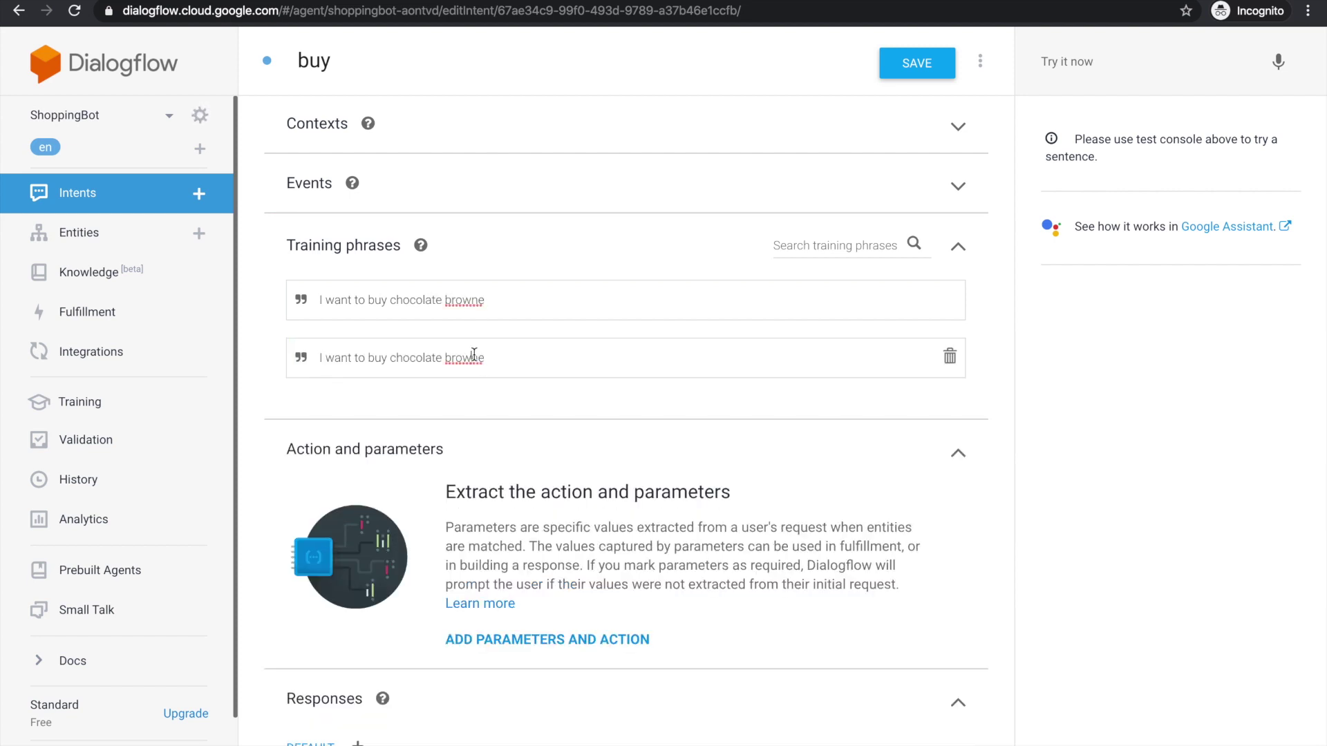
pyautogui.write('i')
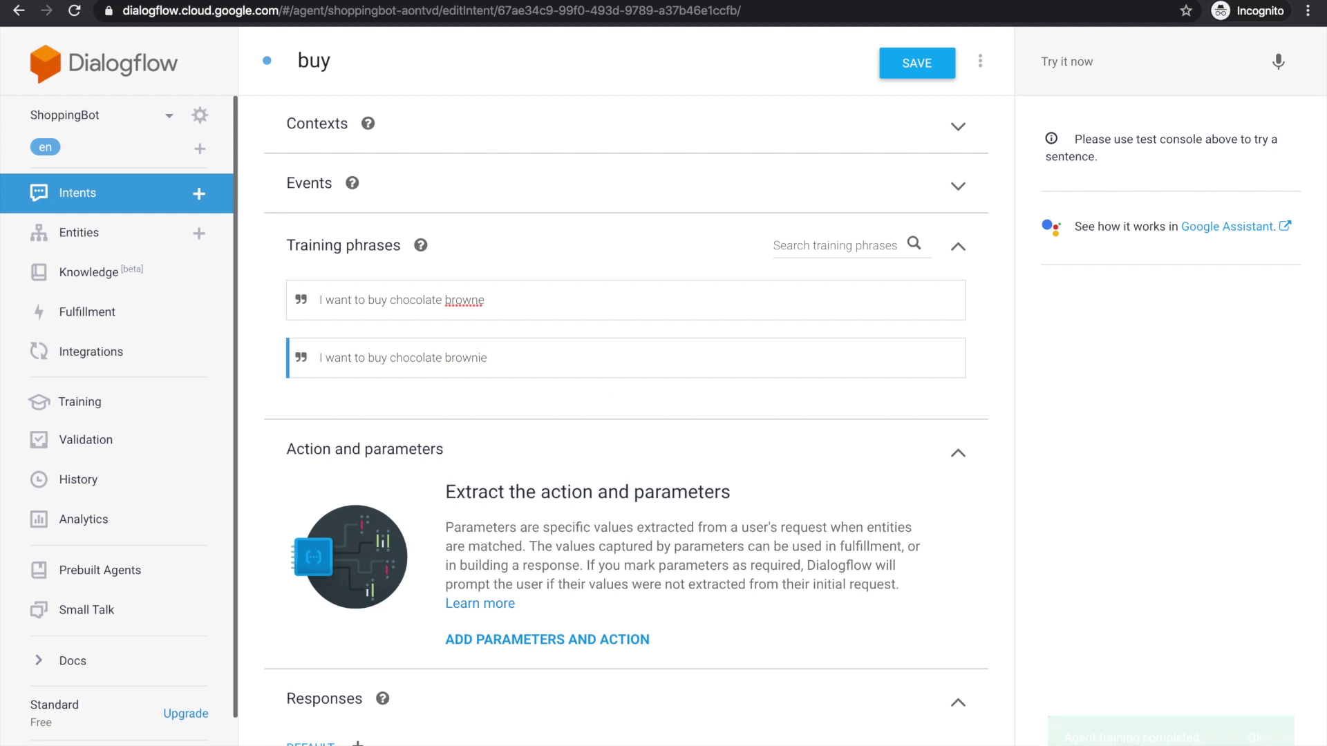
pyautogui.click(654, 295)
pyautogui.hotkey('ctrl', 'a')
pyautogui.write('I wa')
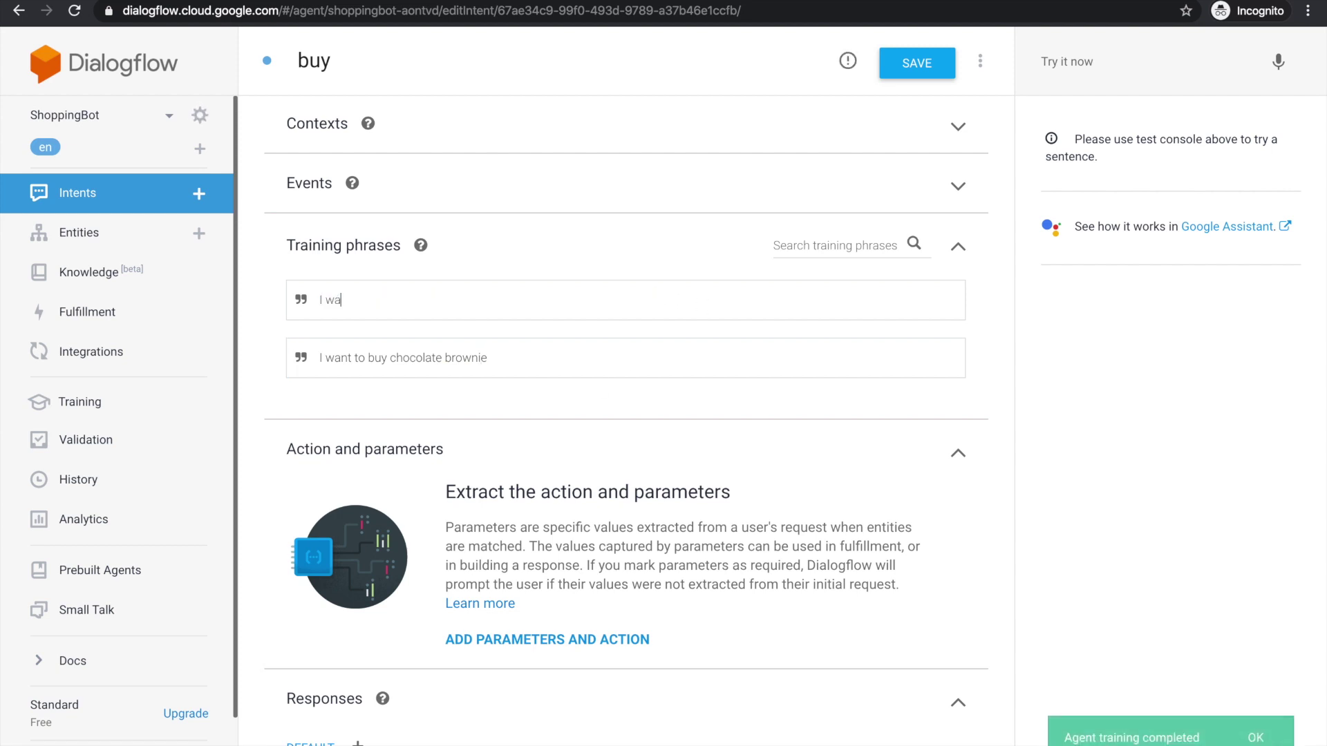
pyautogui.write('nt to buy a walnut bronwnie')
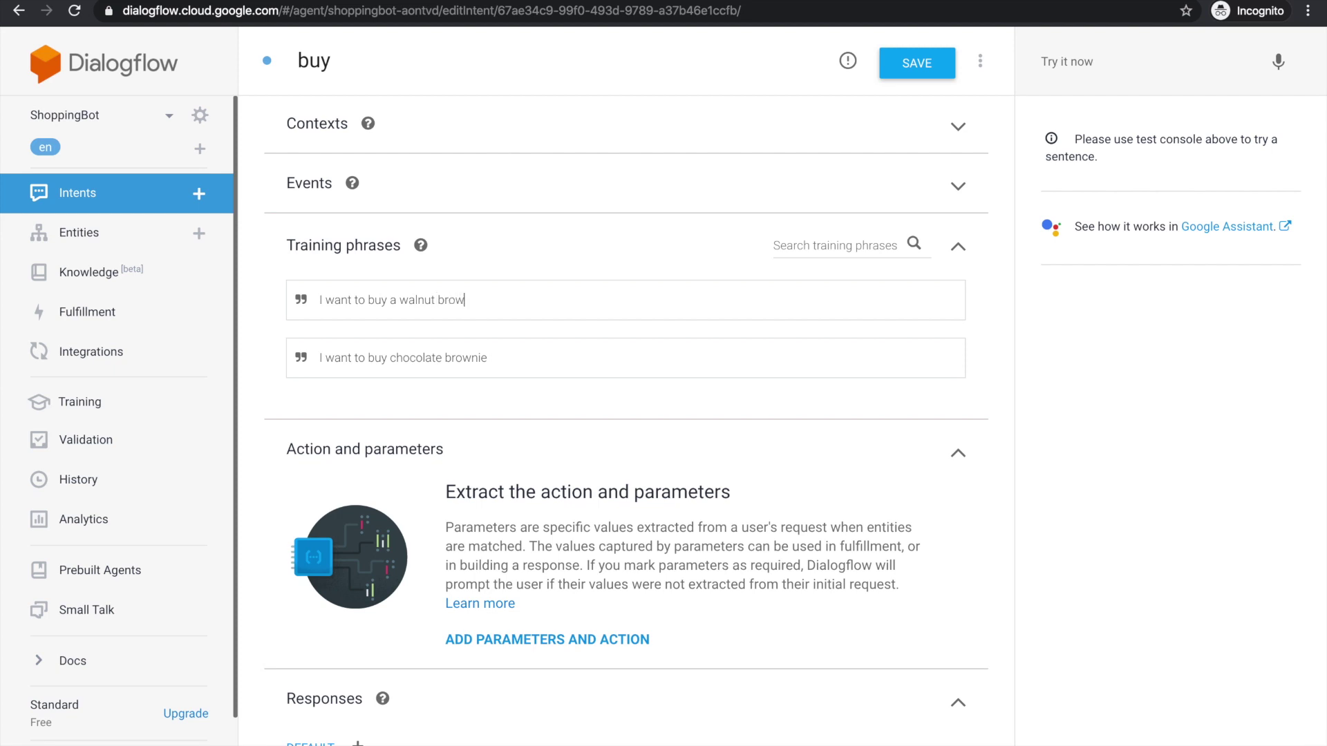
pyautogui.press('Return')
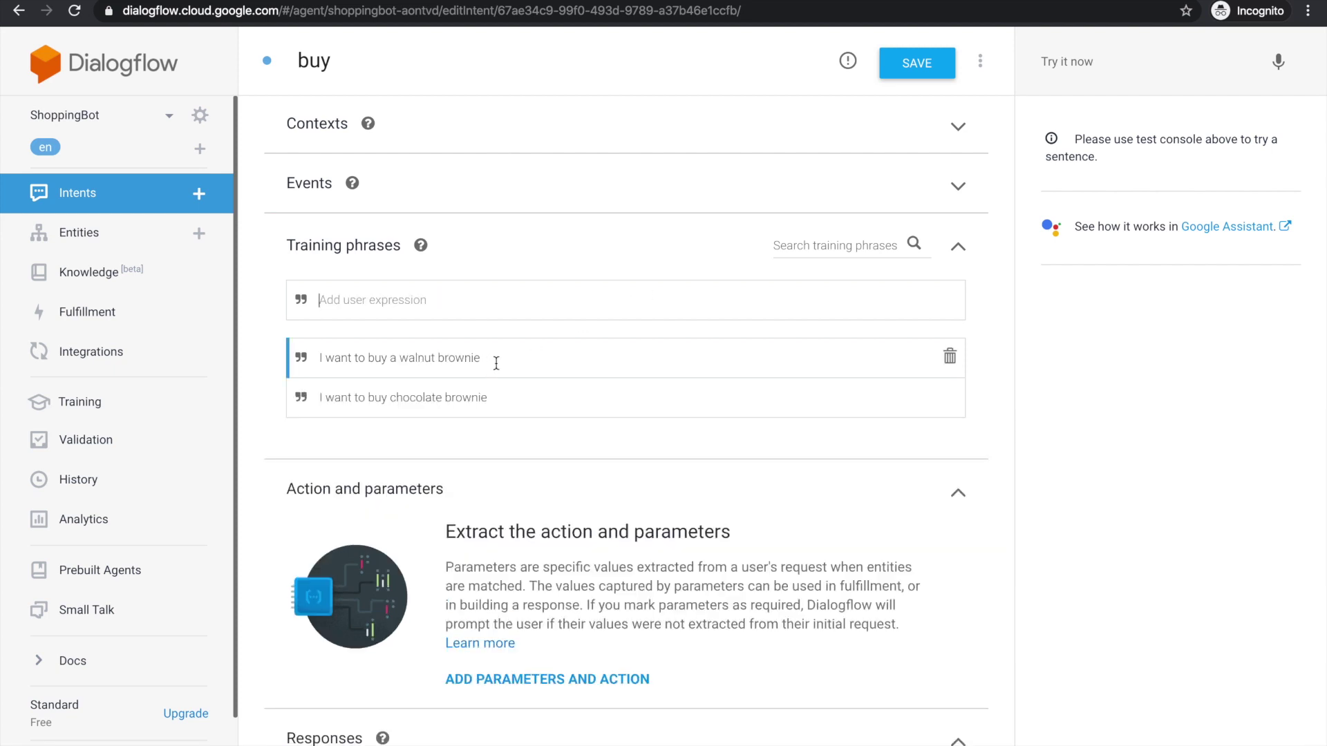
pyautogui.click(928, 69)
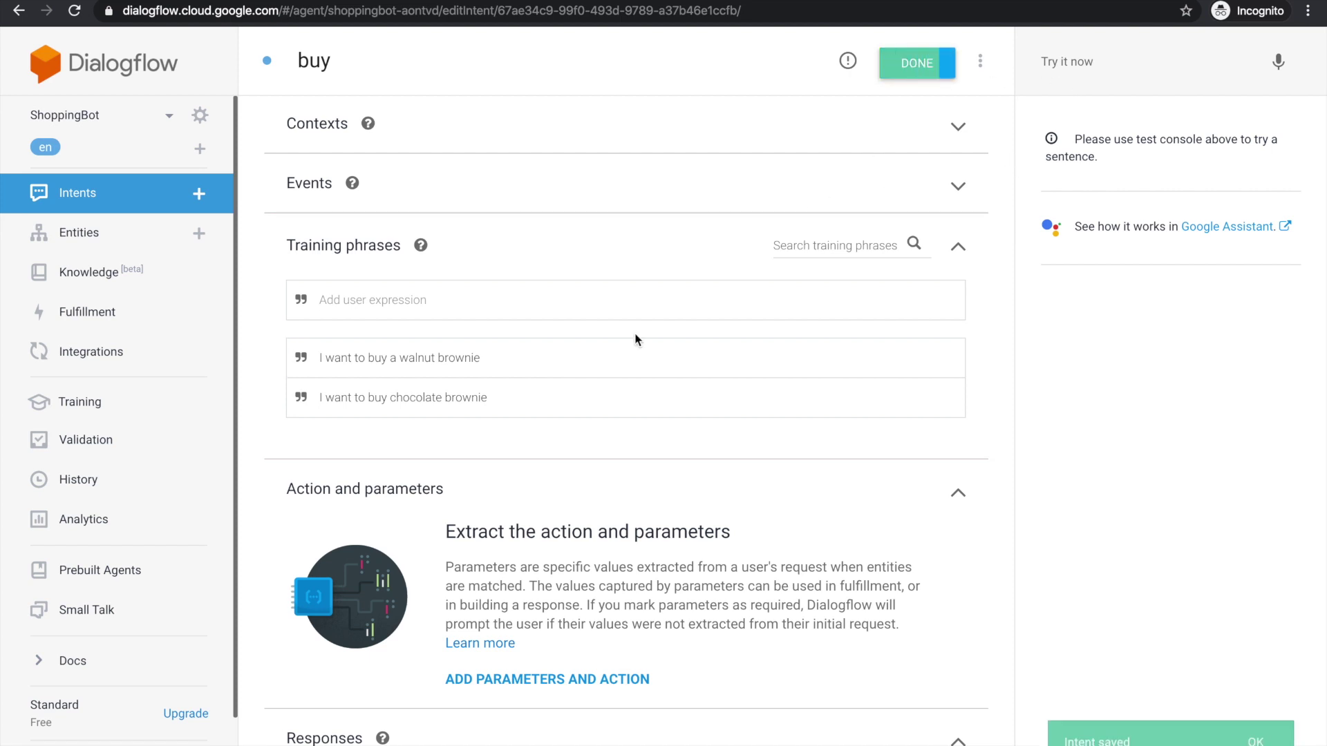
# Step: Paste the walnut brownie phrase into the Try it now test field
pyautogui.click(515, 366)
pyautogui.moveTo(482, 358); pyautogui.dragTo(318, 358)
pyautogui.hotkey('ctrl', 'c')
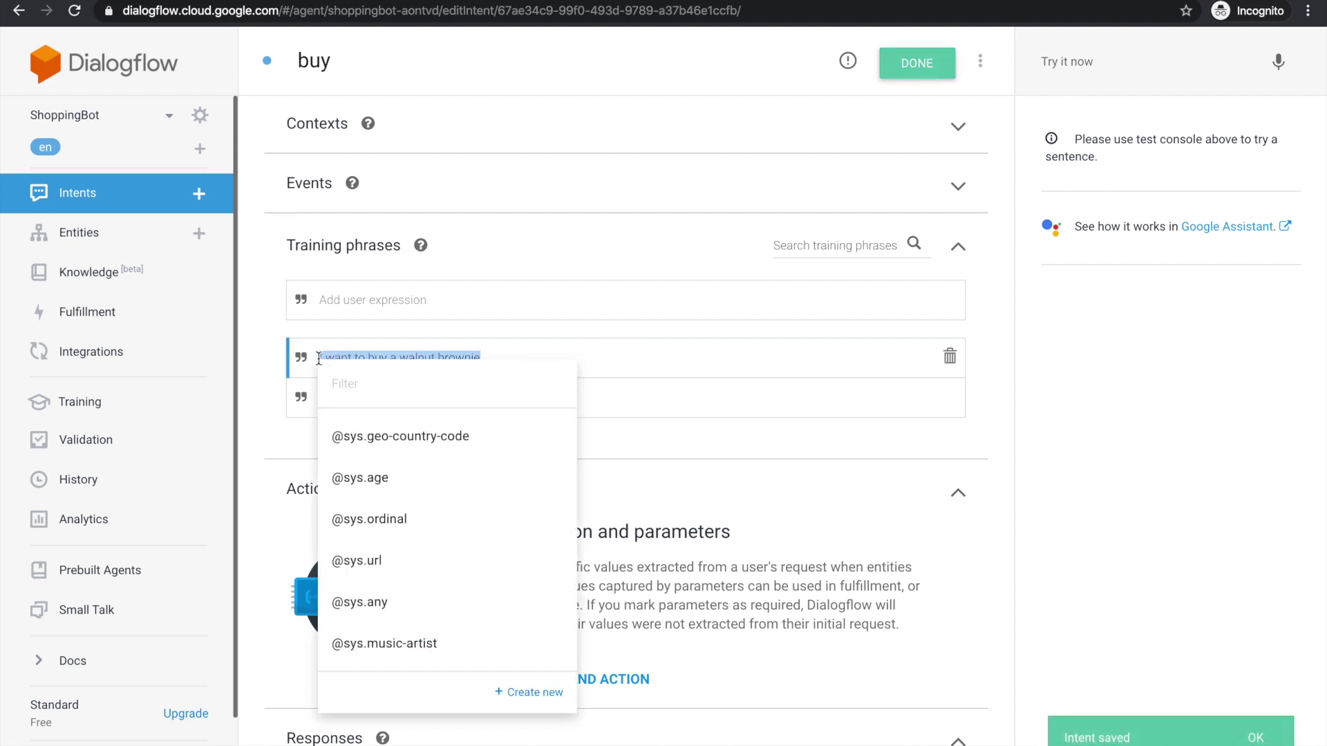
pyautogui.click(1063, 414)
pyautogui.click(1084, 60)
pyautogui.hotkey('ctrl', 'v')
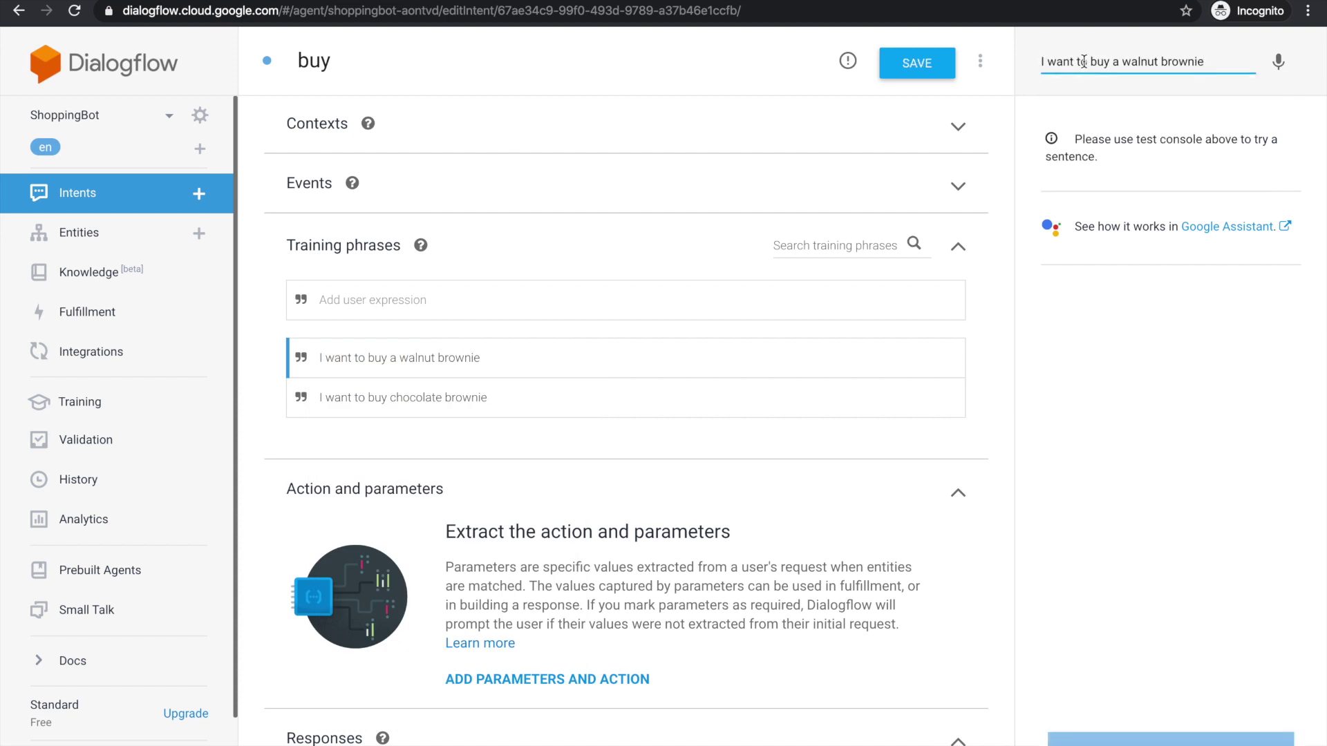
# Step: Run the 'I want to buy a walnut brownie' test and confirm it matches buy
pyautogui.press('Return')
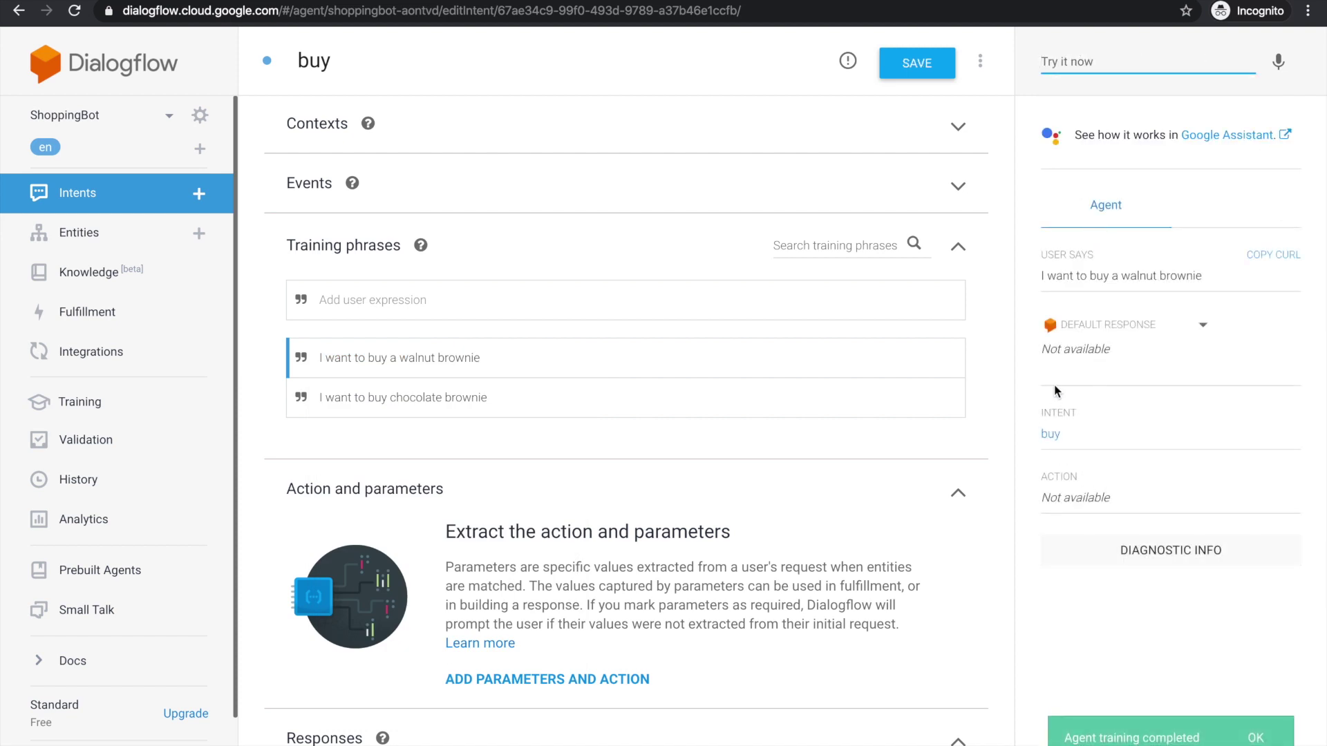
pyautogui.scroll(5, 1075, 396)
pyautogui.scroll(-3, 1075, 395)
pyautogui.hscroll(5, 1075, 396)
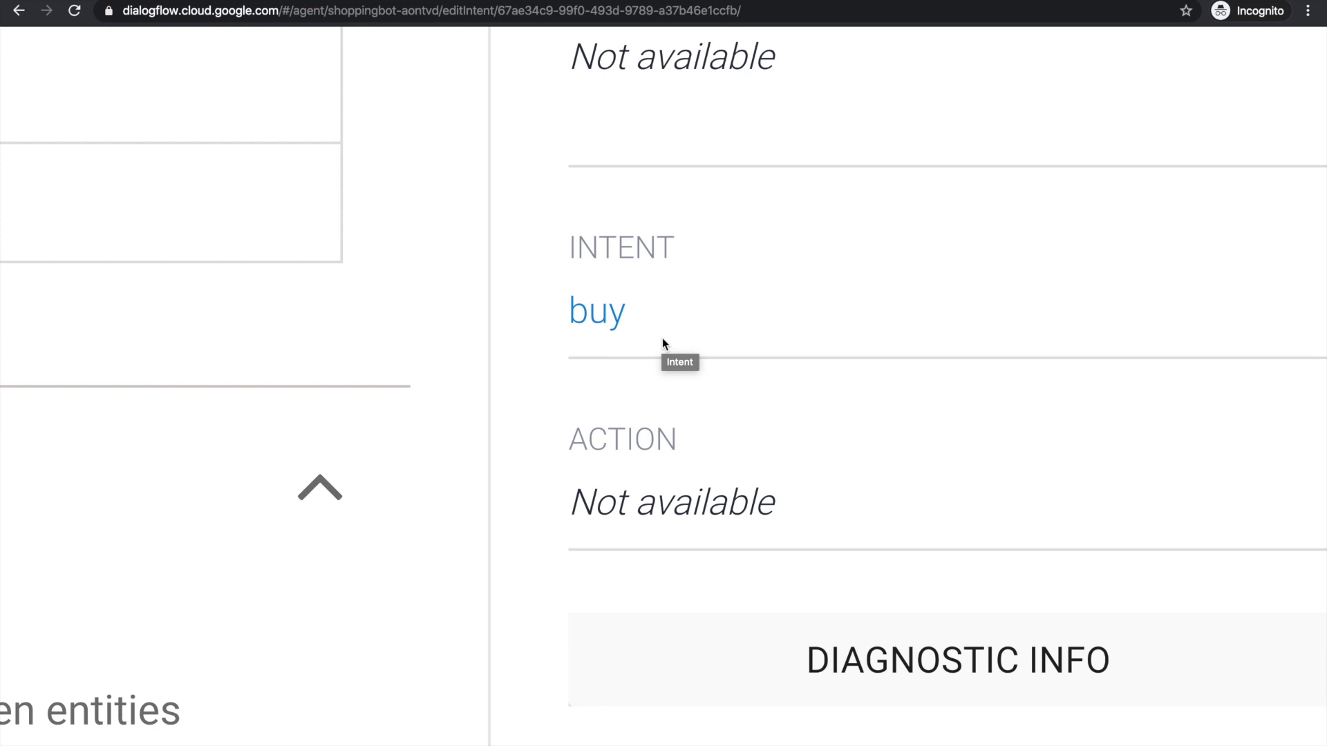
pyautogui.scroll(-5, 660, 338)
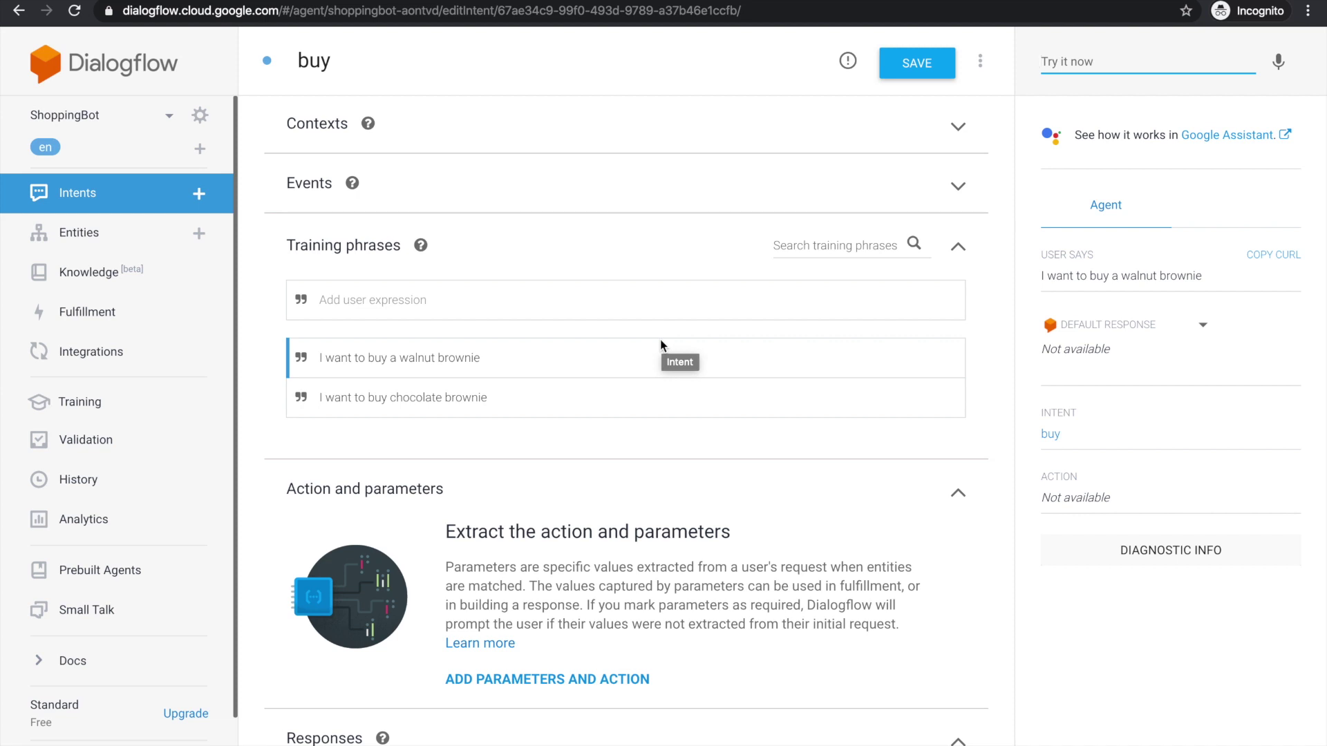
# Step: Select 'walnut brownie' in the first training phrase to bring up entity choices
pyautogui.moveTo(483, 357); pyautogui.dragTo(402, 363)
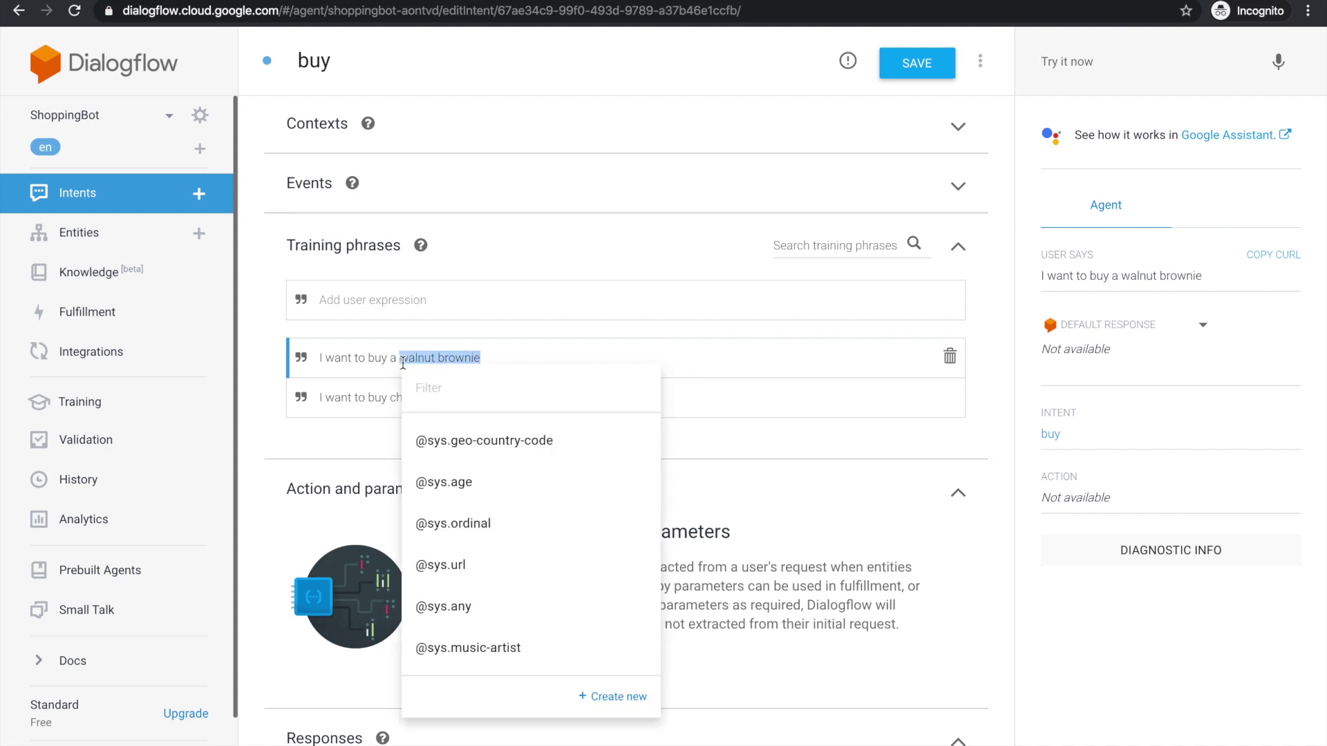
pyautogui.click(515, 254)
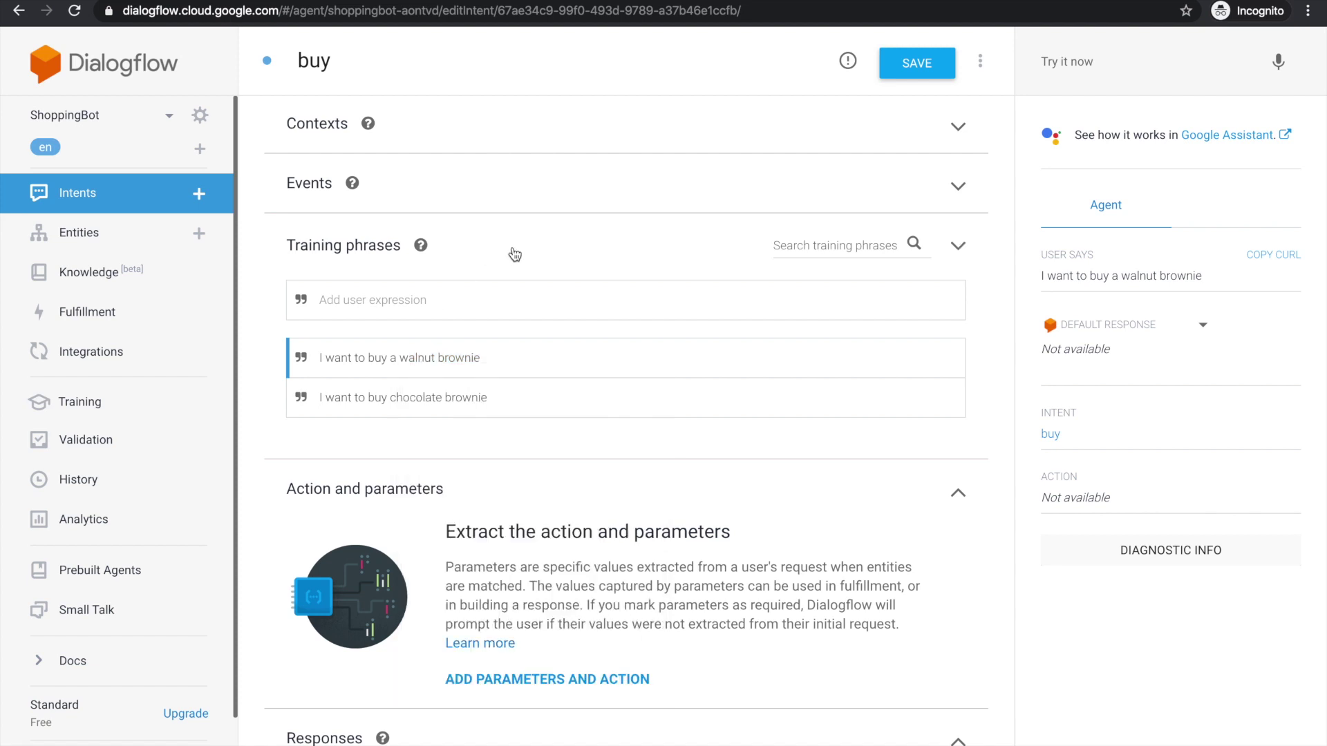
pyautogui.click(514, 254)
pyautogui.moveTo(504, 359); pyautogui.dragTo(399, 361)
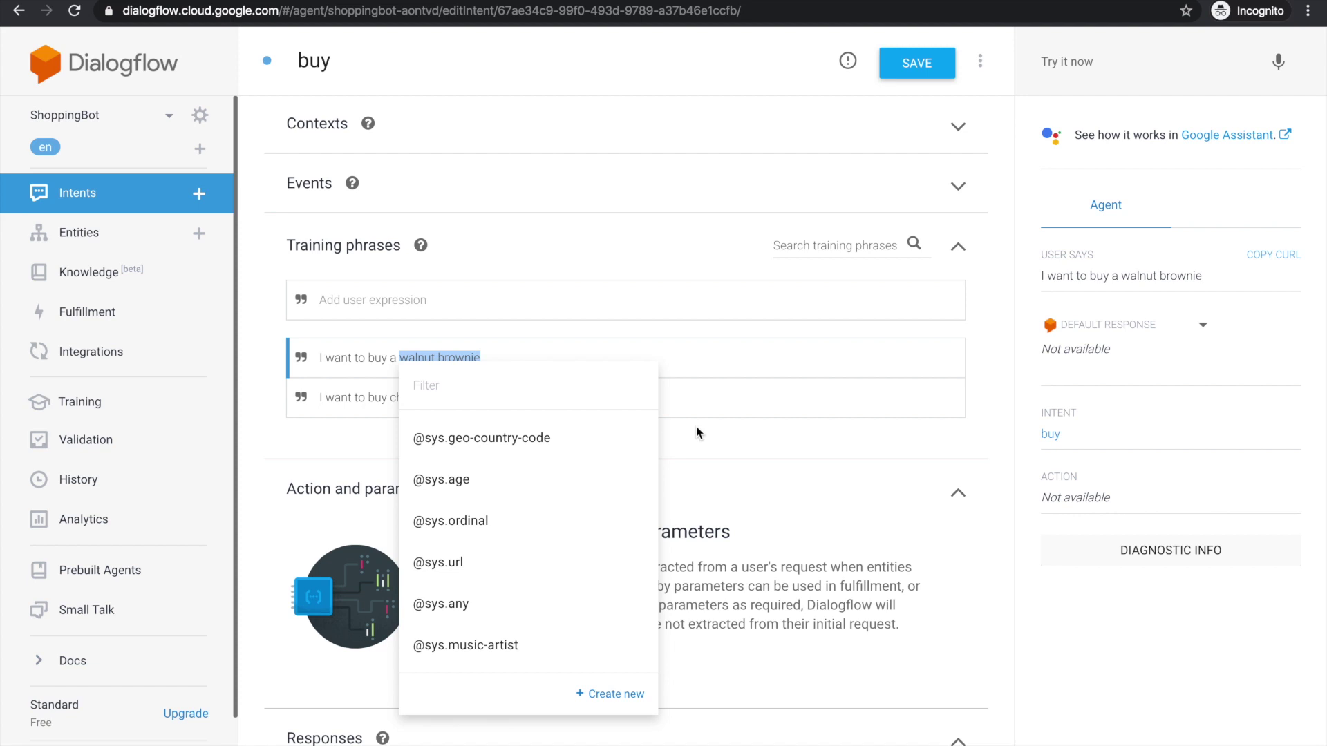
# Step: Create an entity entry 'walnut' with synonyms walnut, walnut brownie and brownie walnut
pyautogui.click(609, 697)
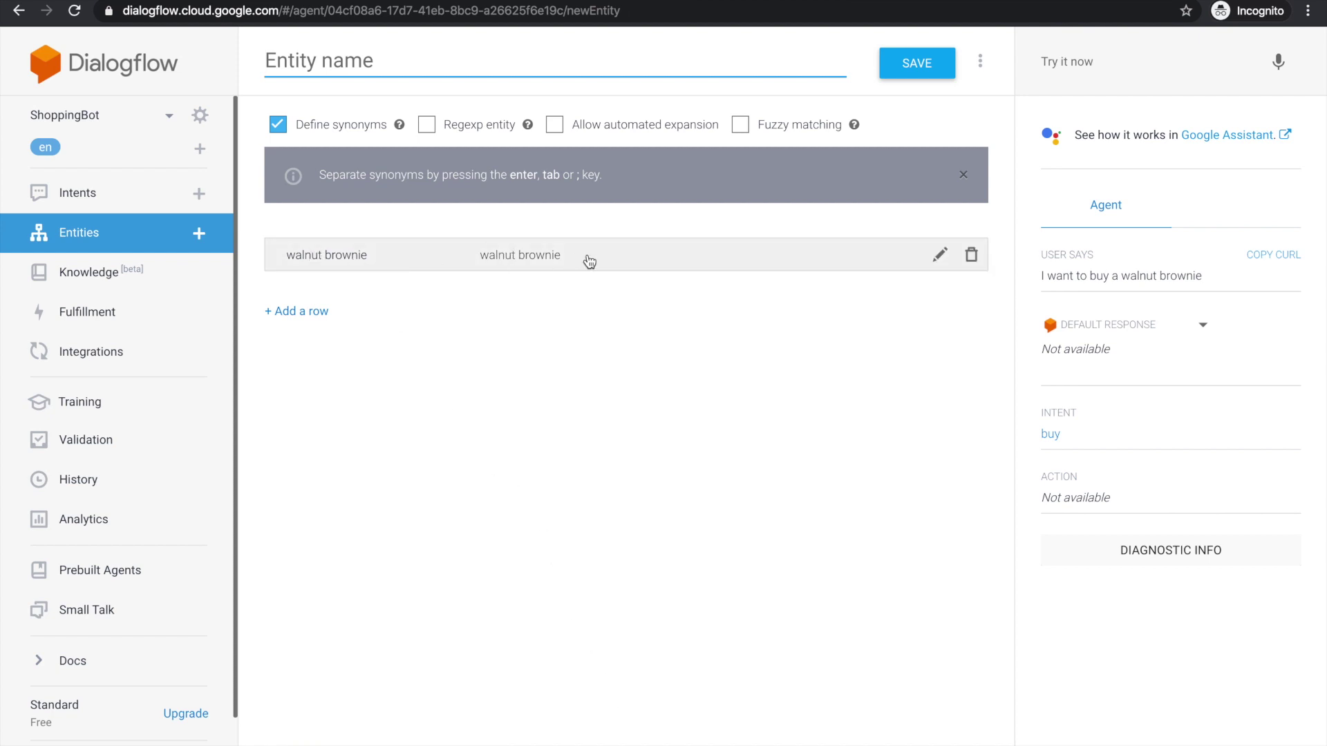
pyautogui.click(346, 255)
pyautogui.doubleClick(346, 262)
pyautogui.press('BackSpace')
pyautogui.press('BackSpace')
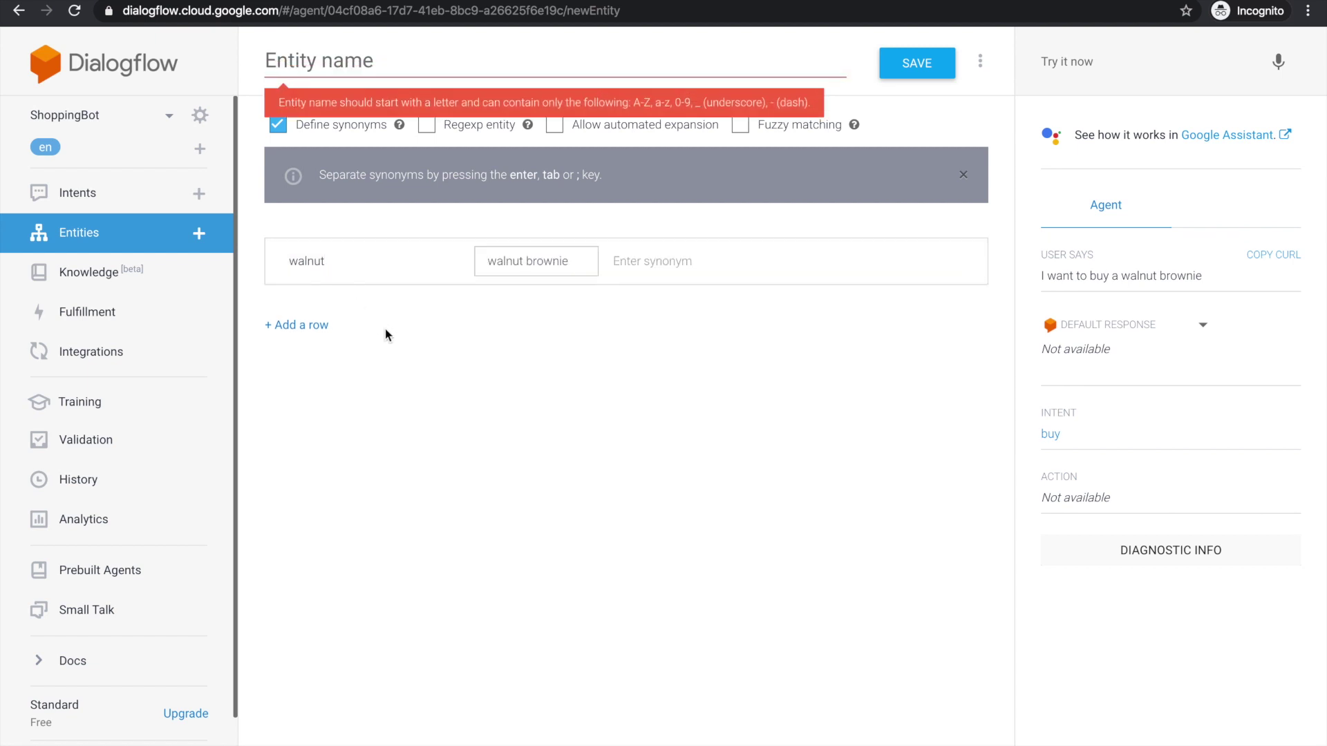
pyautogui.click(679, 264)
pyautogui.write('walnut')
pyautogui.press('Return')
pyautogui.write('walnut brownie')
pyautogui.press('Return')
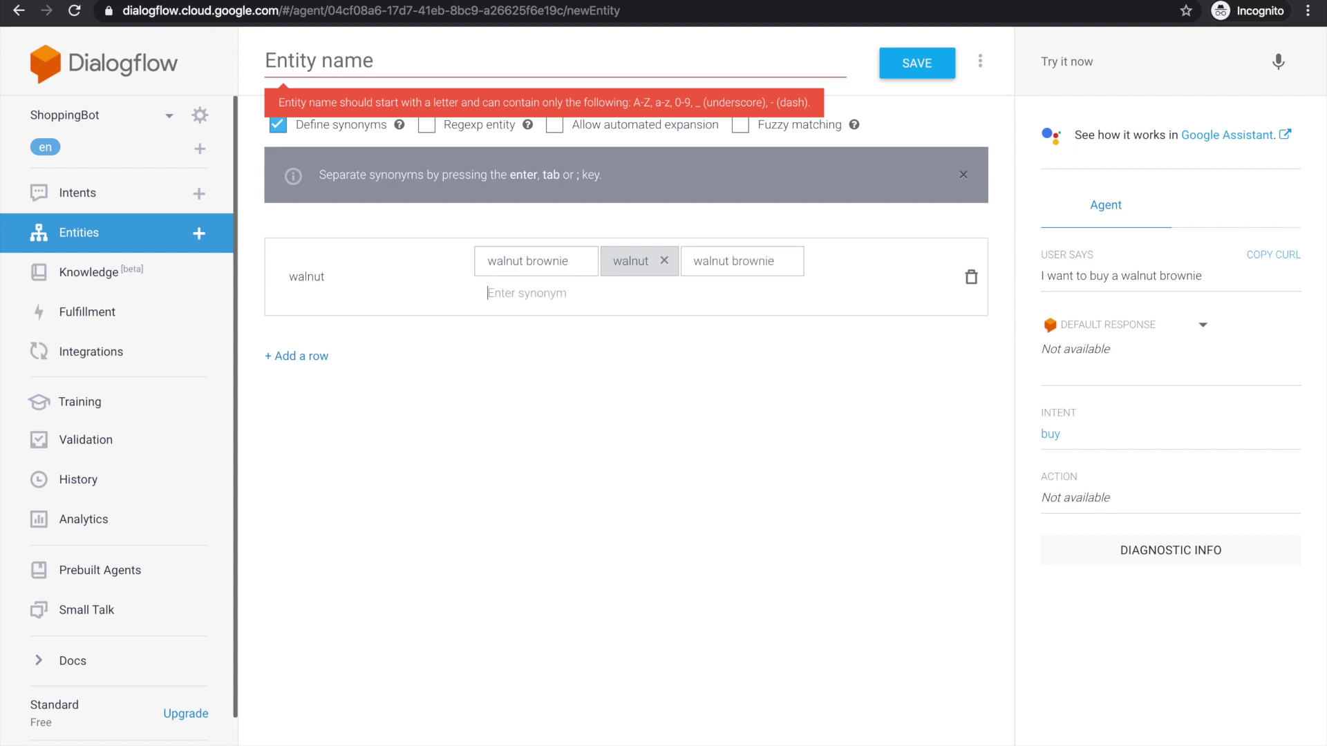
pyautogui.write('boorn')
pyautogui.press('BackSpace')
pyautogui.press('BackSpace')
pyautogui.press('BackSpace')
pyautogui.write('rownie walnut')
pyautogui.press('Return')
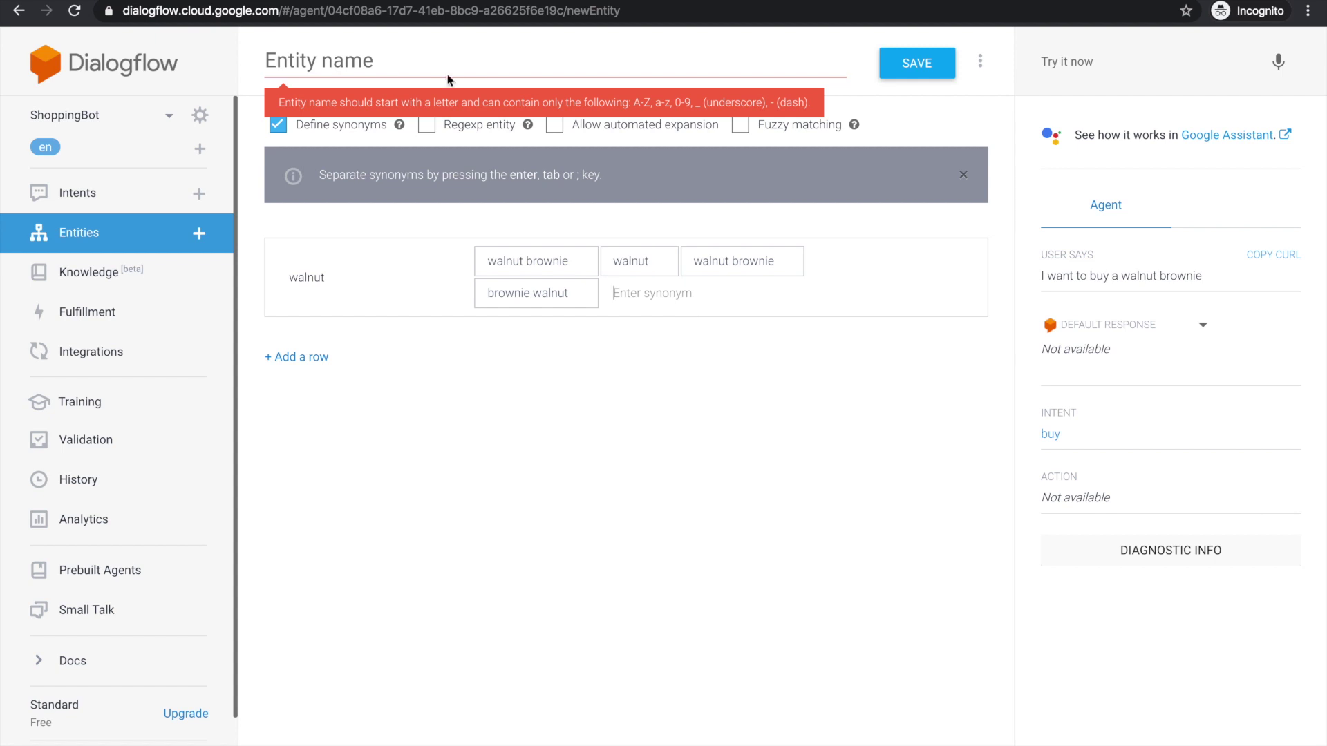
# Step: Name the entity 'brownietypes' and save it
pyautogui.click(334, 71)
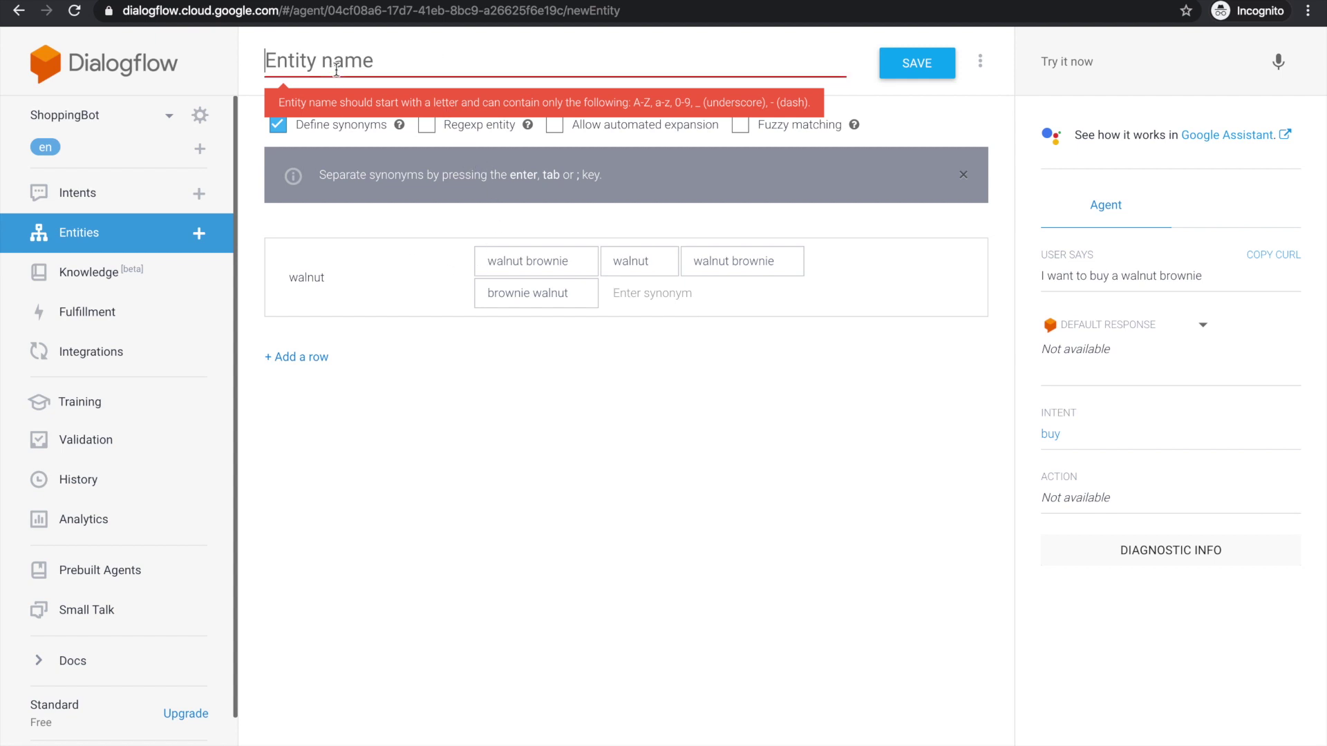
pyautogui.write('browni')
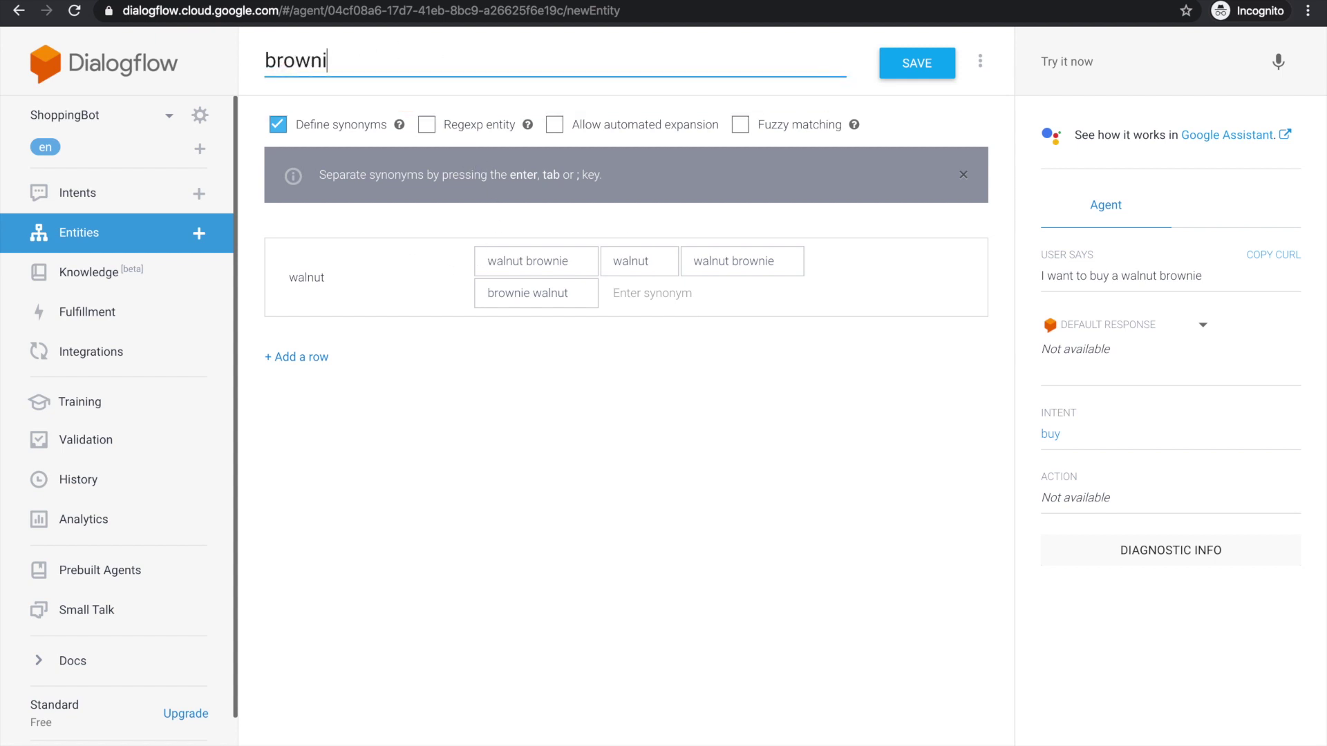
pyautogui.write('e types')
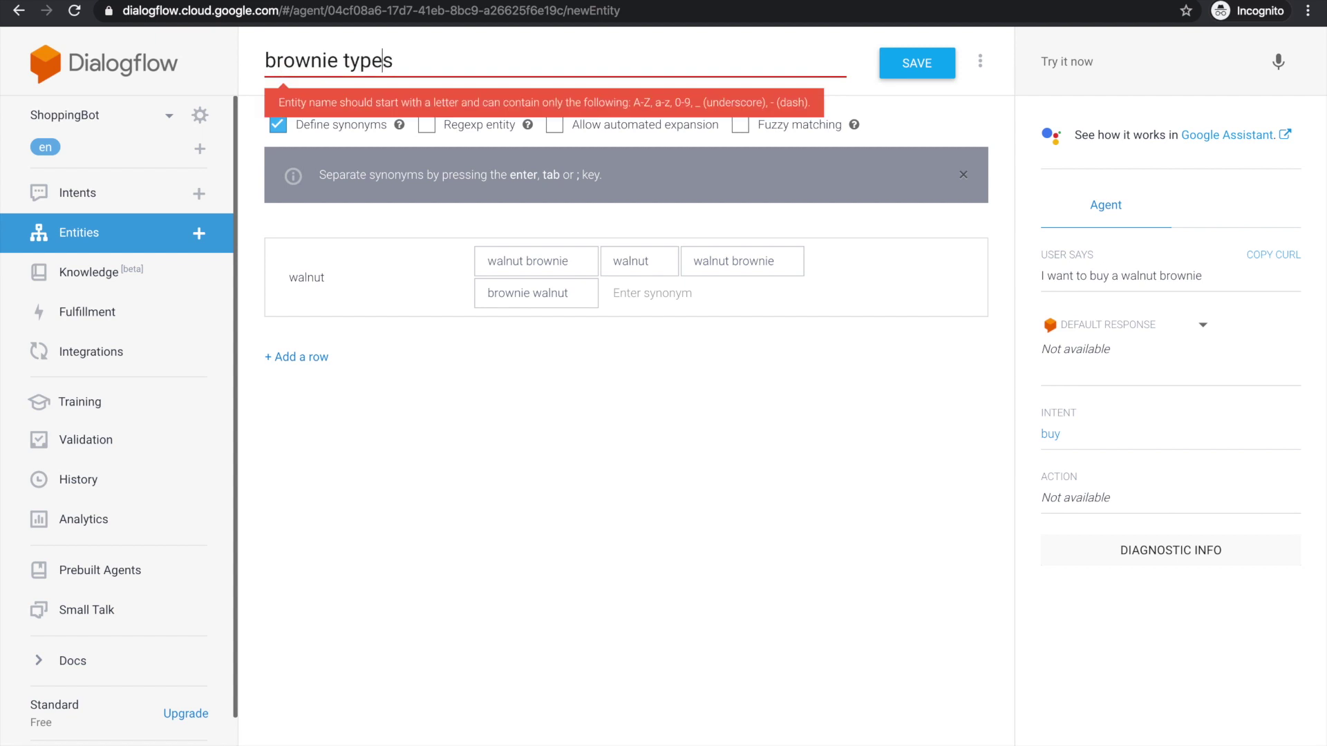
pyautogui.press('BackSpace')
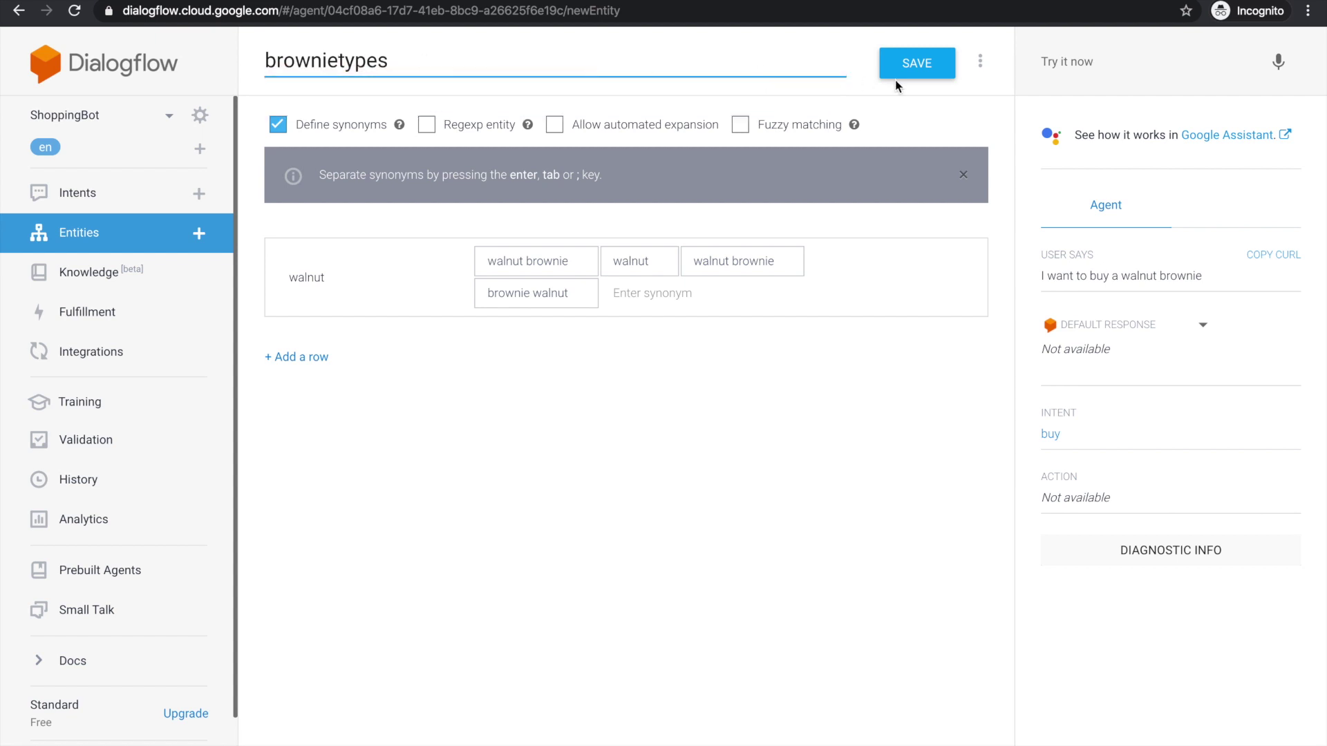
pyautogui.click(922, 67)
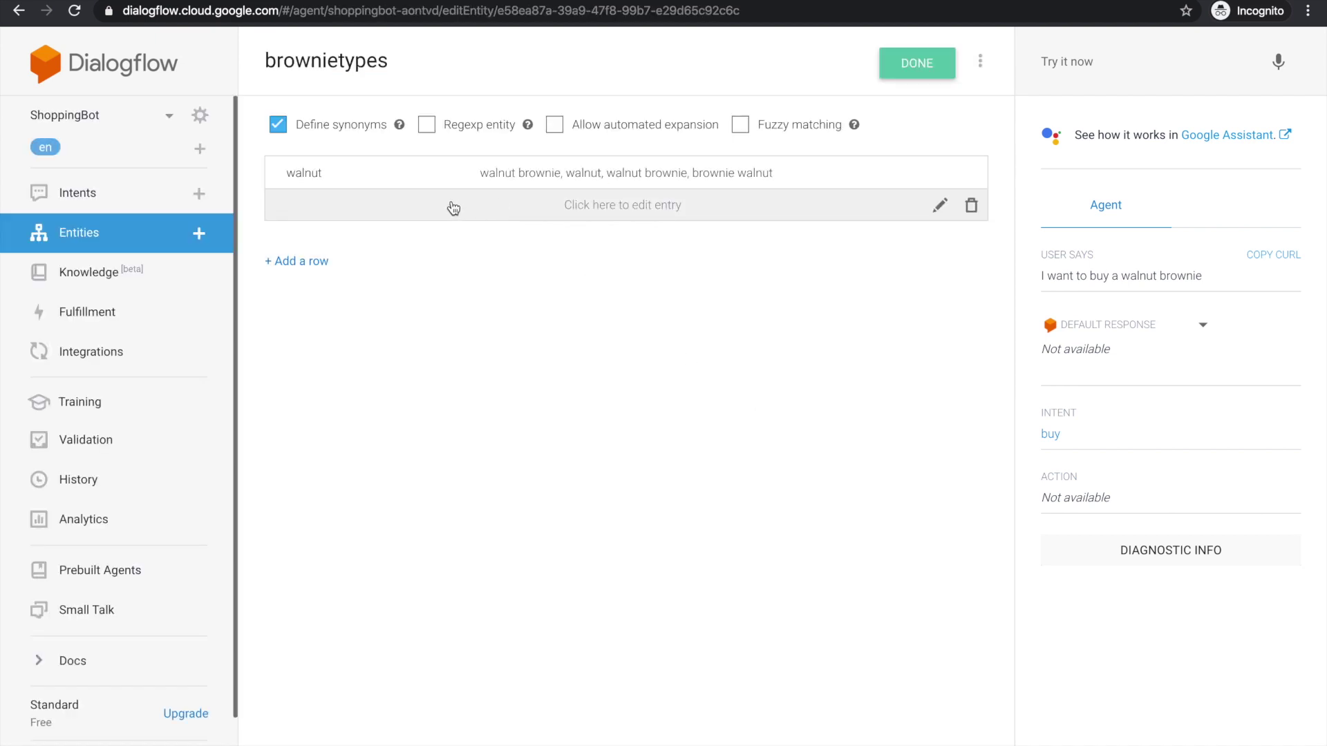
# Step: Add a new 'chocolate' reference value to the brownietypes entity
pyautogui.click(322, 205)
pyautogui.write('choco')
pyautogui.press('BackSpace')
pyautogui.press('BackSpace')
pyautogui.write('ocolate')
pyautogui.press('Tab')
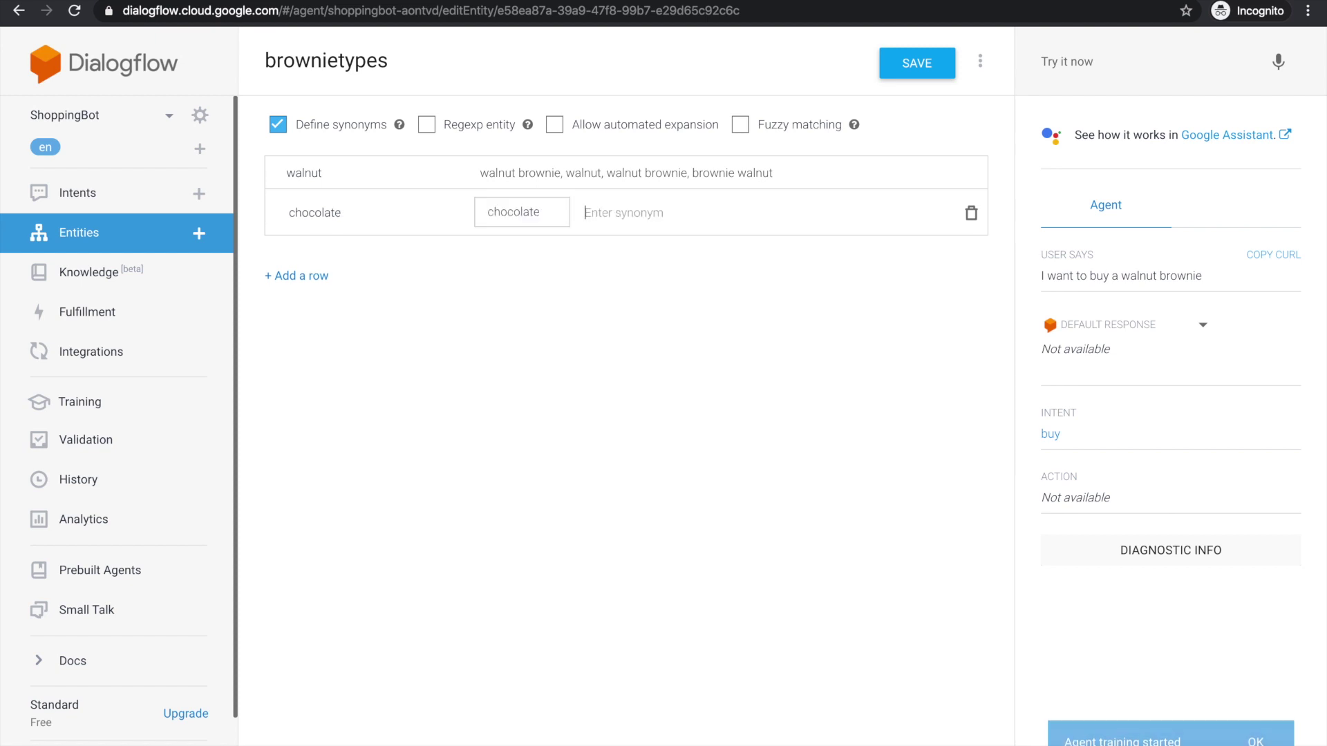
# Step: Give chocolate the synonyms 'chocolate brownie' and 'brownie chocolate', save, and go to Intents
pyautogui.write('chcoal brow')
pyautogui.press('BackSpace')
pyautogui.press('BackSpace')
pyautogui.press('BackSpace')
pyautogui.press('BackSpace')
pyautogui.press('BackSpace')
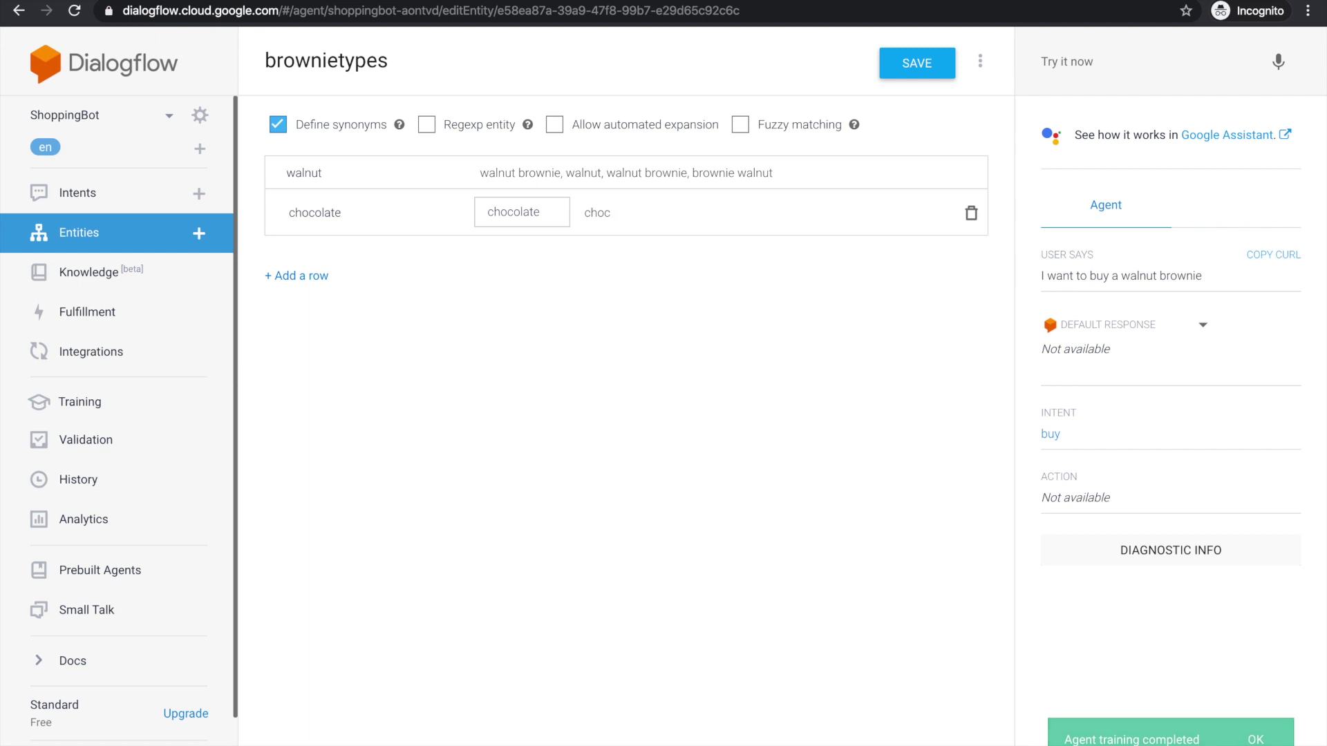
pyautogui.write('olate brownie')
pyautogui.press('Return')
pyautogui.write('brownie cho')
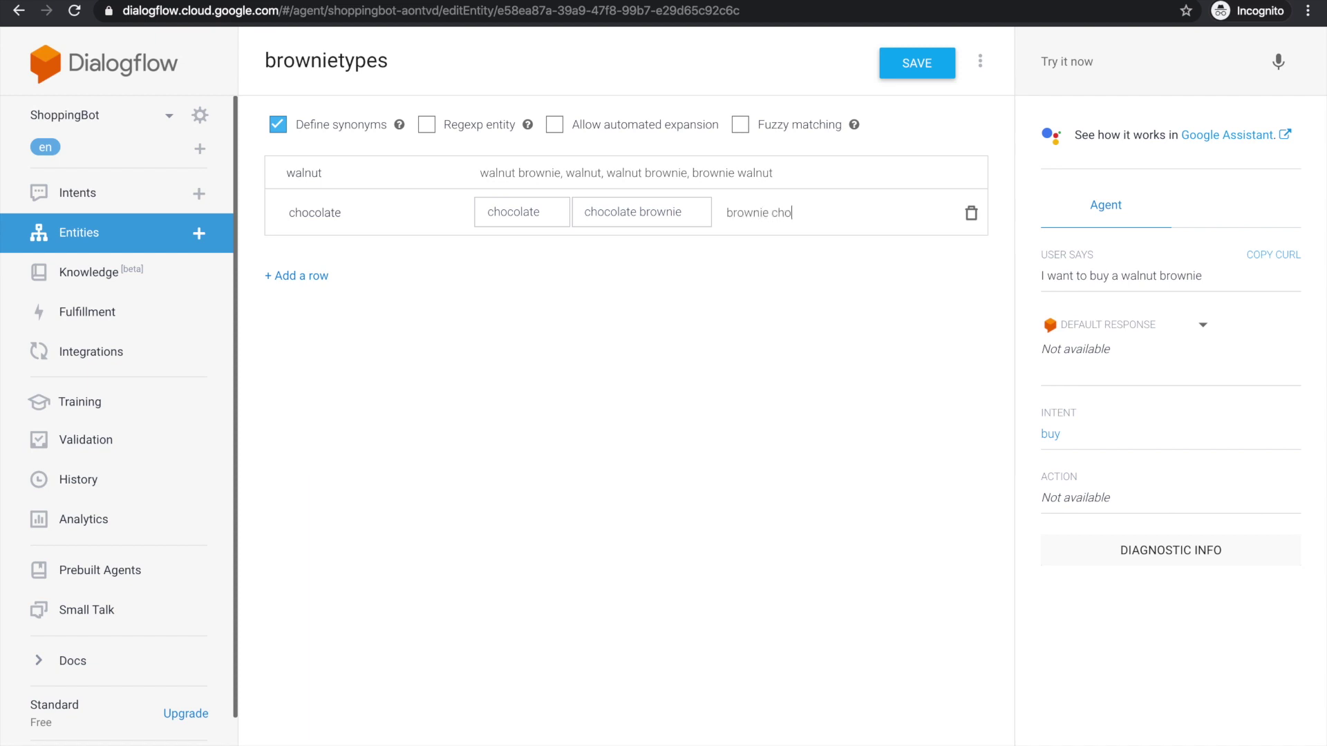
pyautogui.write('colate')
pyautogui.press('Return')
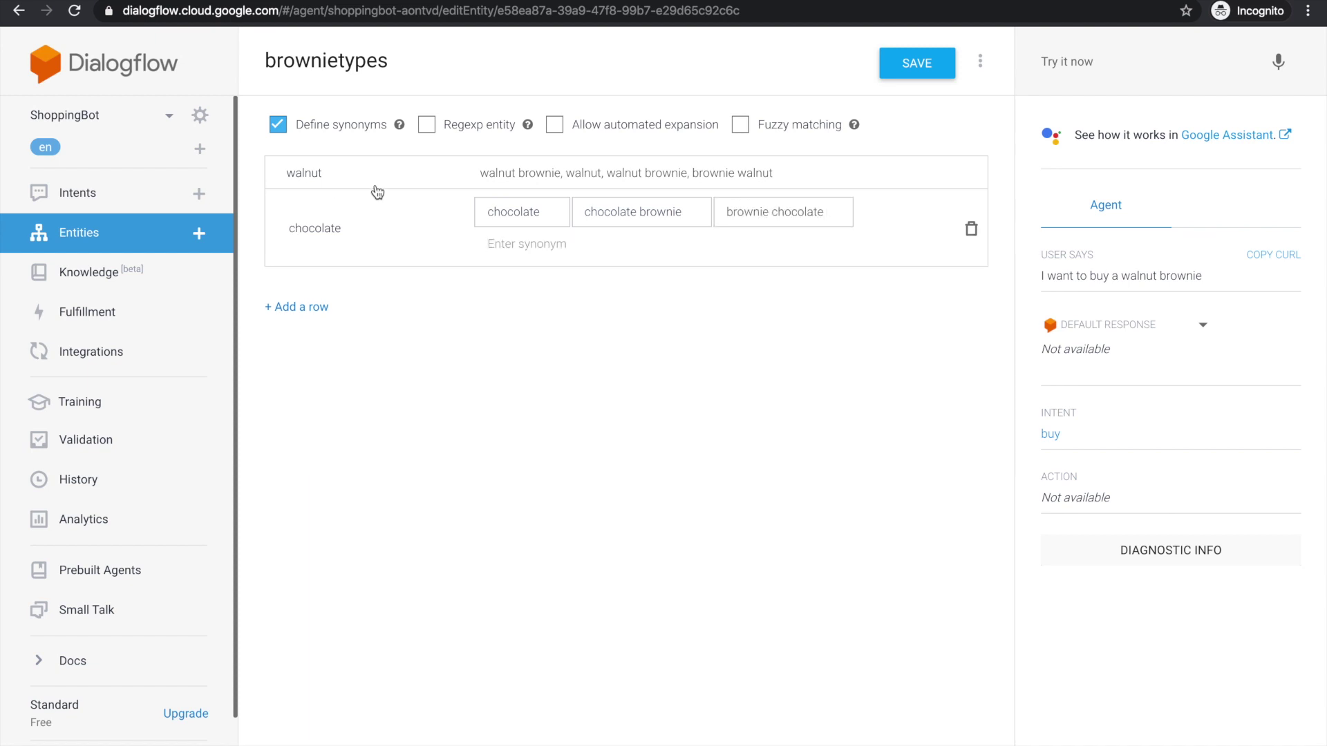
pyautogui.click(910, 68)
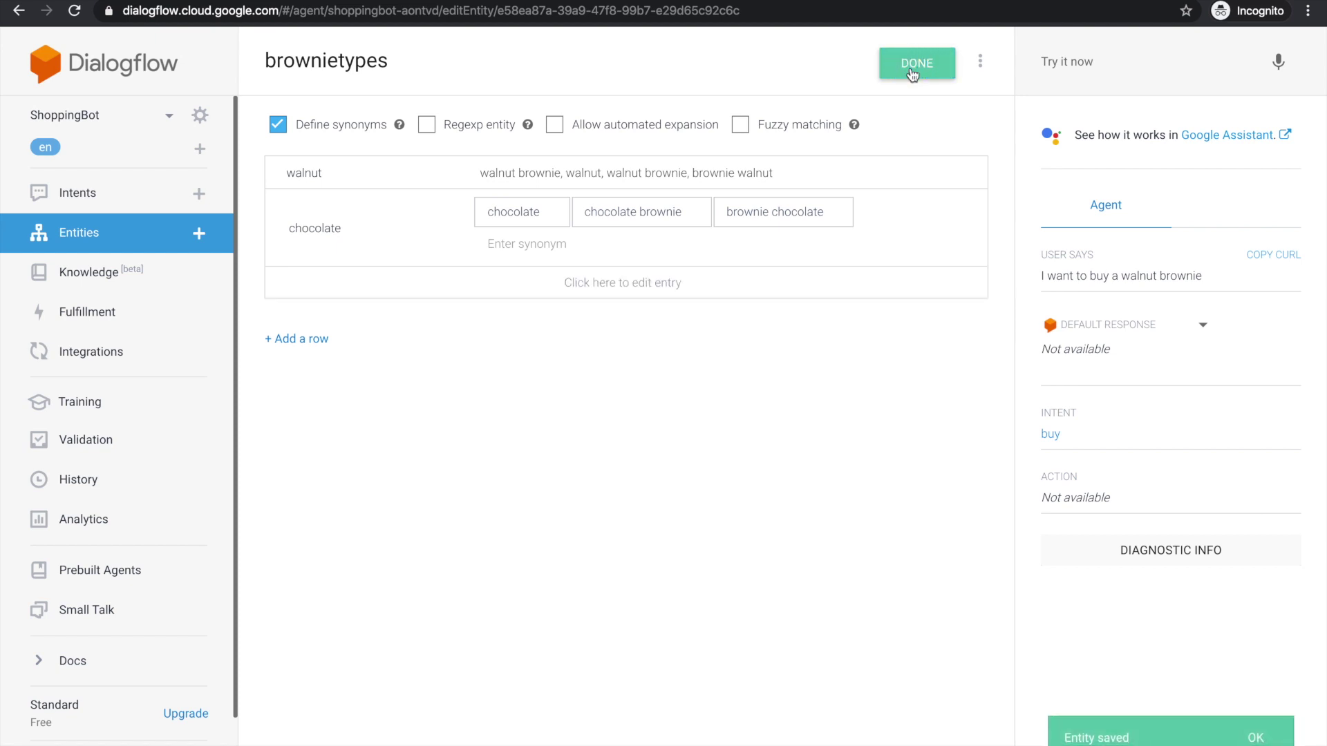
pyautogui.click(105, 193)
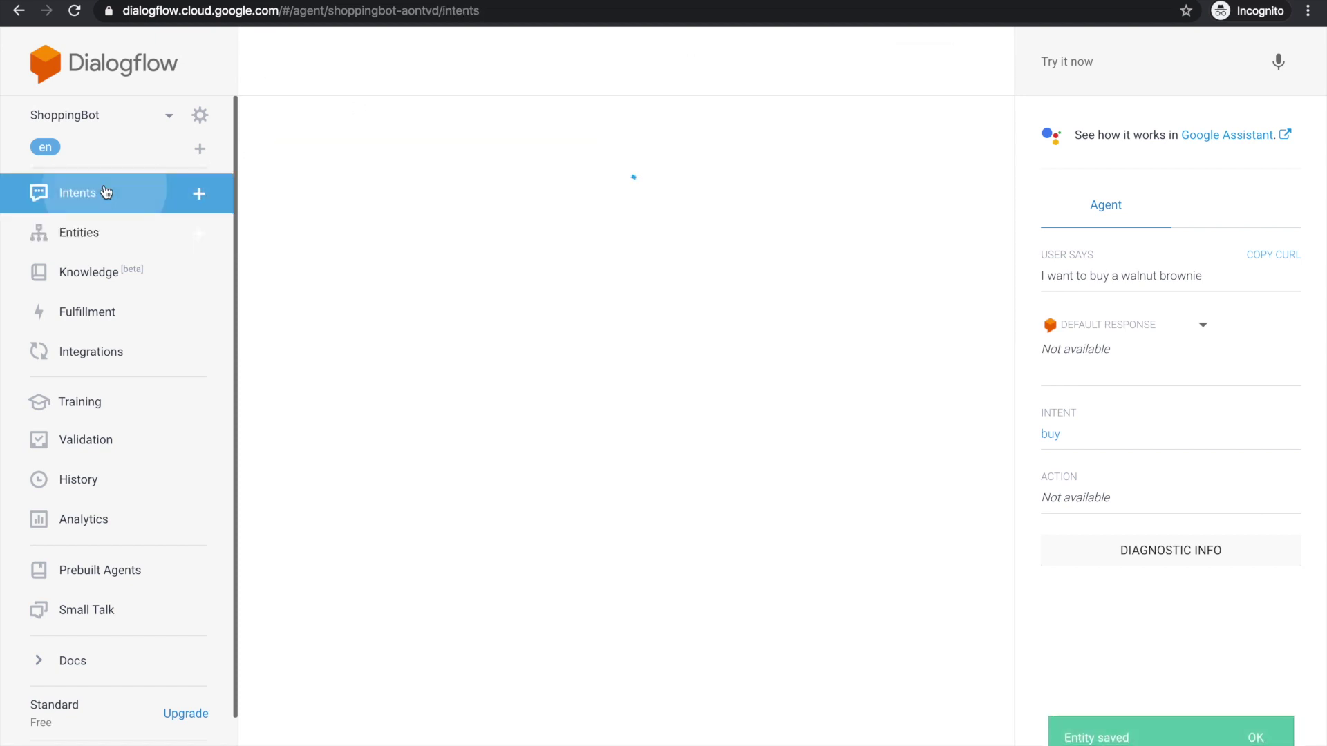
# Step: Open the buy intent and try tagging 'walnut brownie' in its training phrase
pyautogui.click(310, 192)
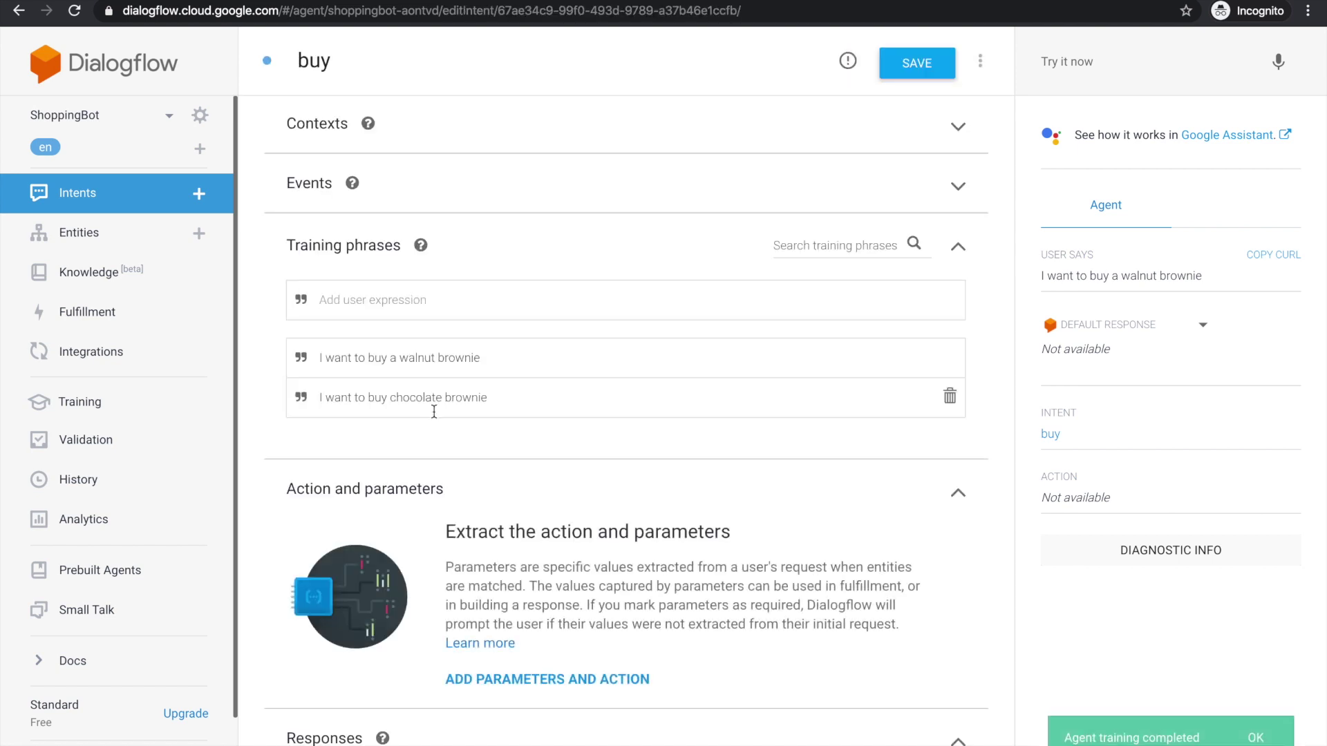
pyautogui.moveTo(399, 357); pyautogui.dragTo(534, 361)
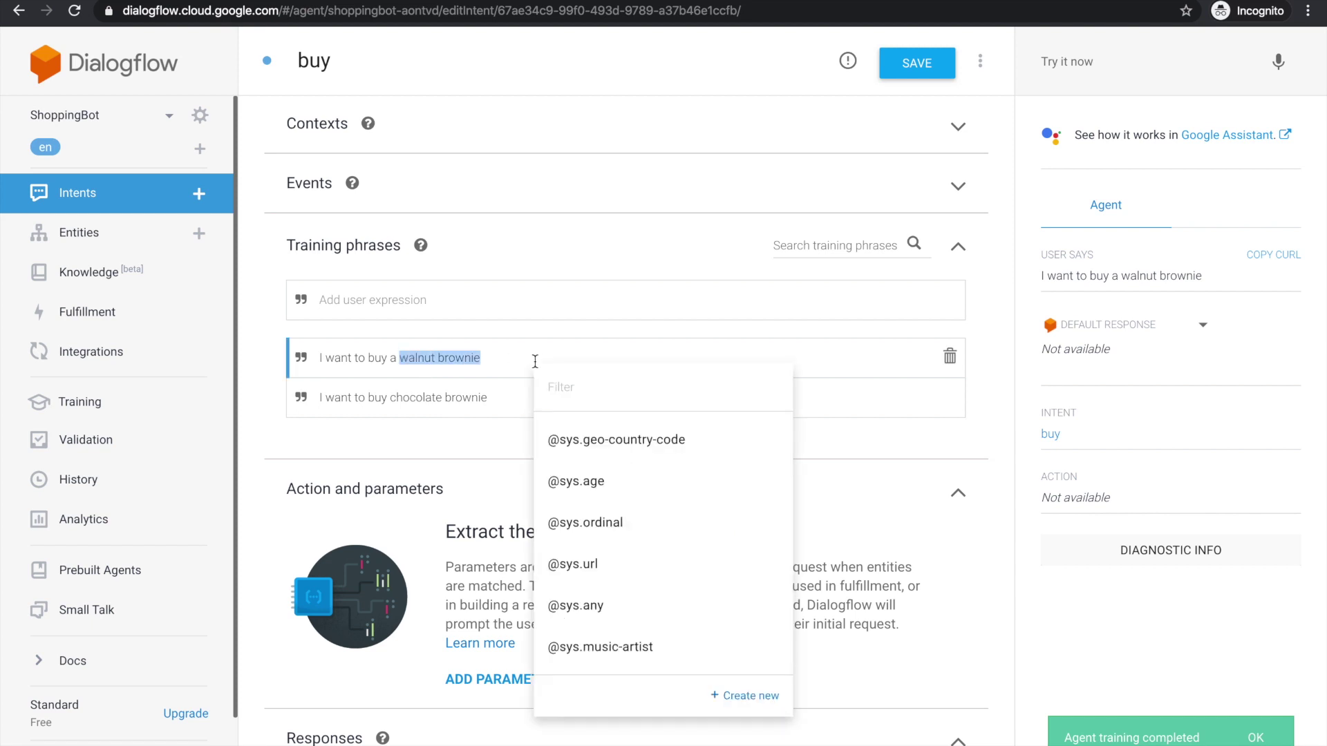
pyautogui.scroll(-10, 563, 525)
pyautogui.scroll(8, 604, 579)
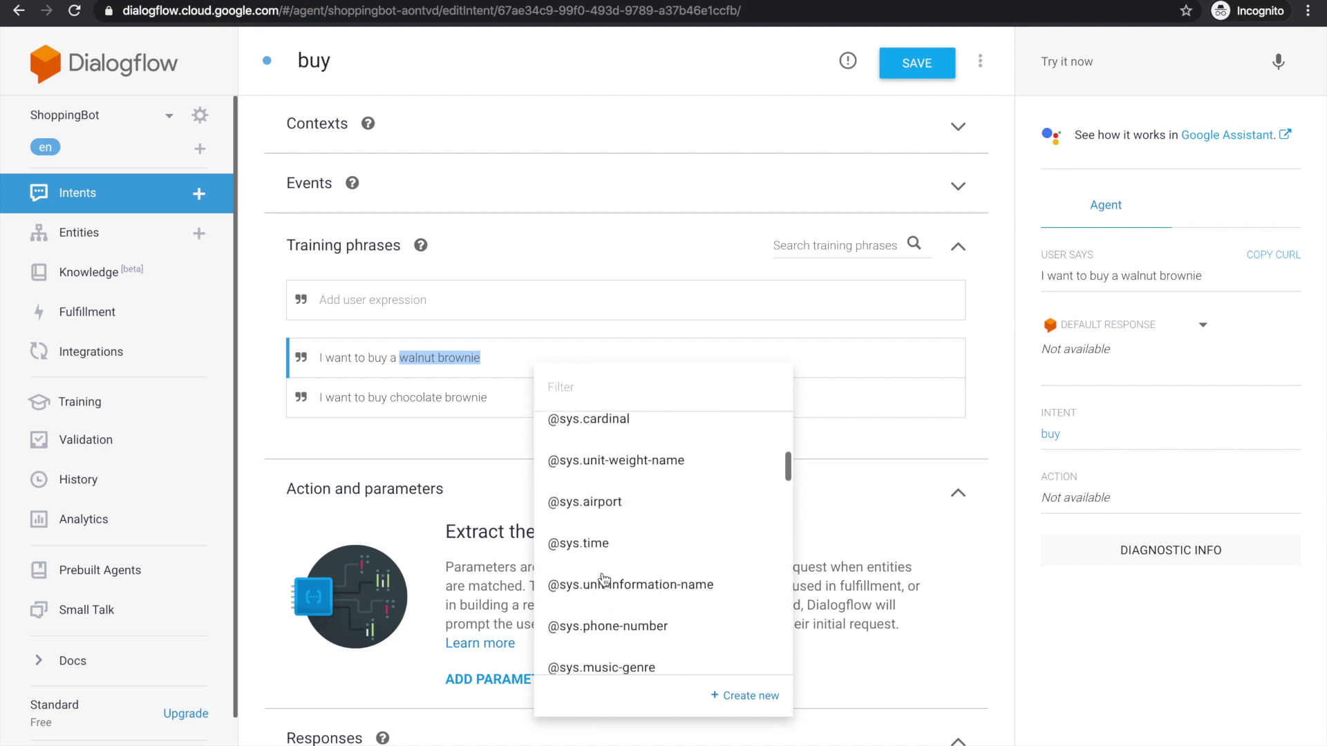
pyautogui.scroll(3, 604, 579)
pyautogui.click(434, 430)
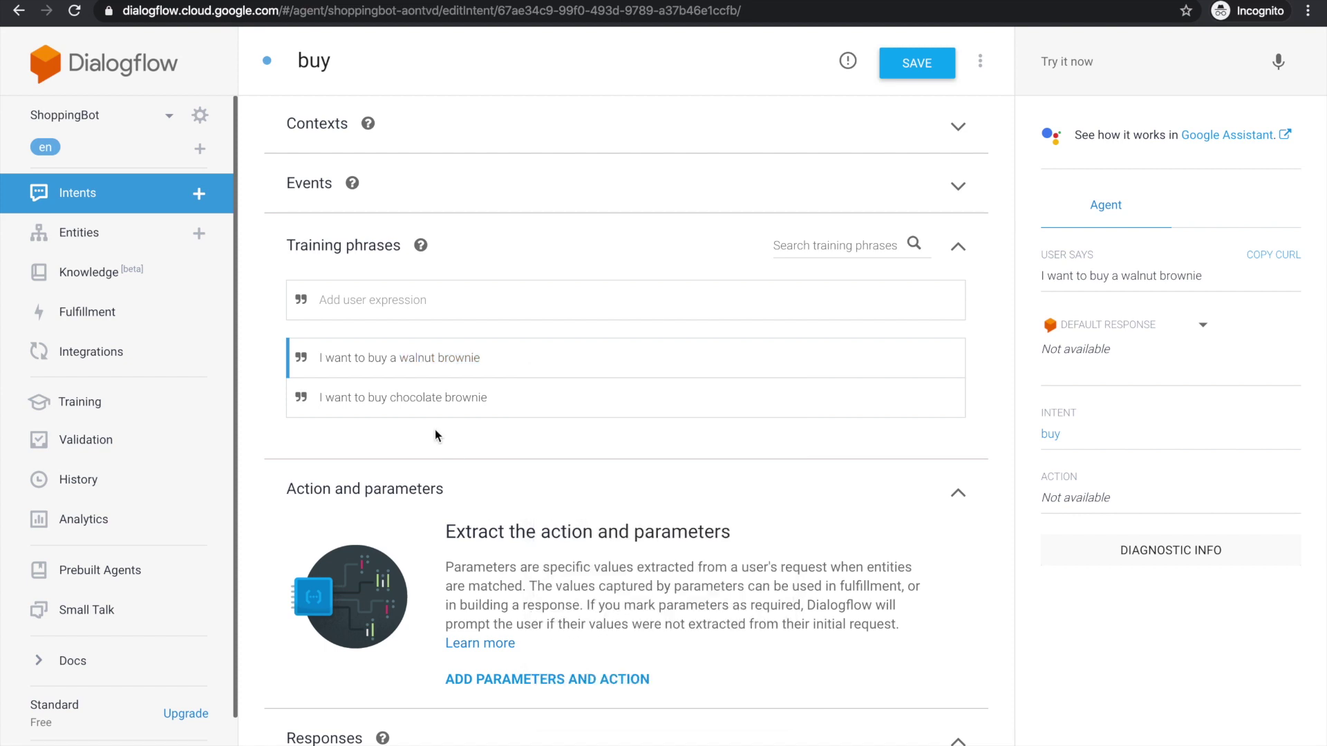
pyautogui.tripleClick(546, 351)
pyautogui.click(478, 358)
pyautogui.tripleClick(471, 360)
pyautogui.hotkey('ctrl', 'c')
pyautogui.click(949, 356)
pyautogui.click(950, 359)
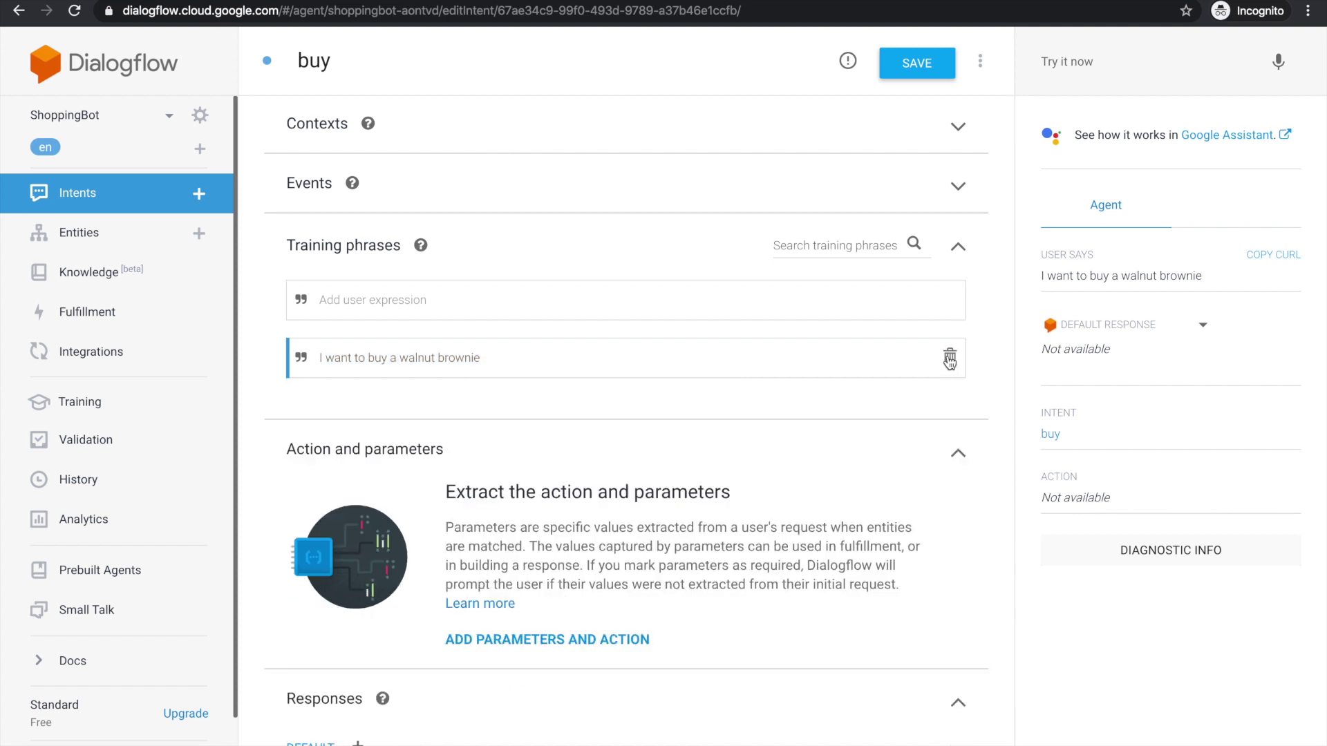
pyautogui.click(949, 359)
# Step: Re-paste the walnut brownie training phrase and try tagging 'walnut' as an entity
pyautogui.click(390, 300)
pyautogui.hotkey('ctrl', 'v')
pyautogui.press('Return')
pyautogui.click(951, 358)
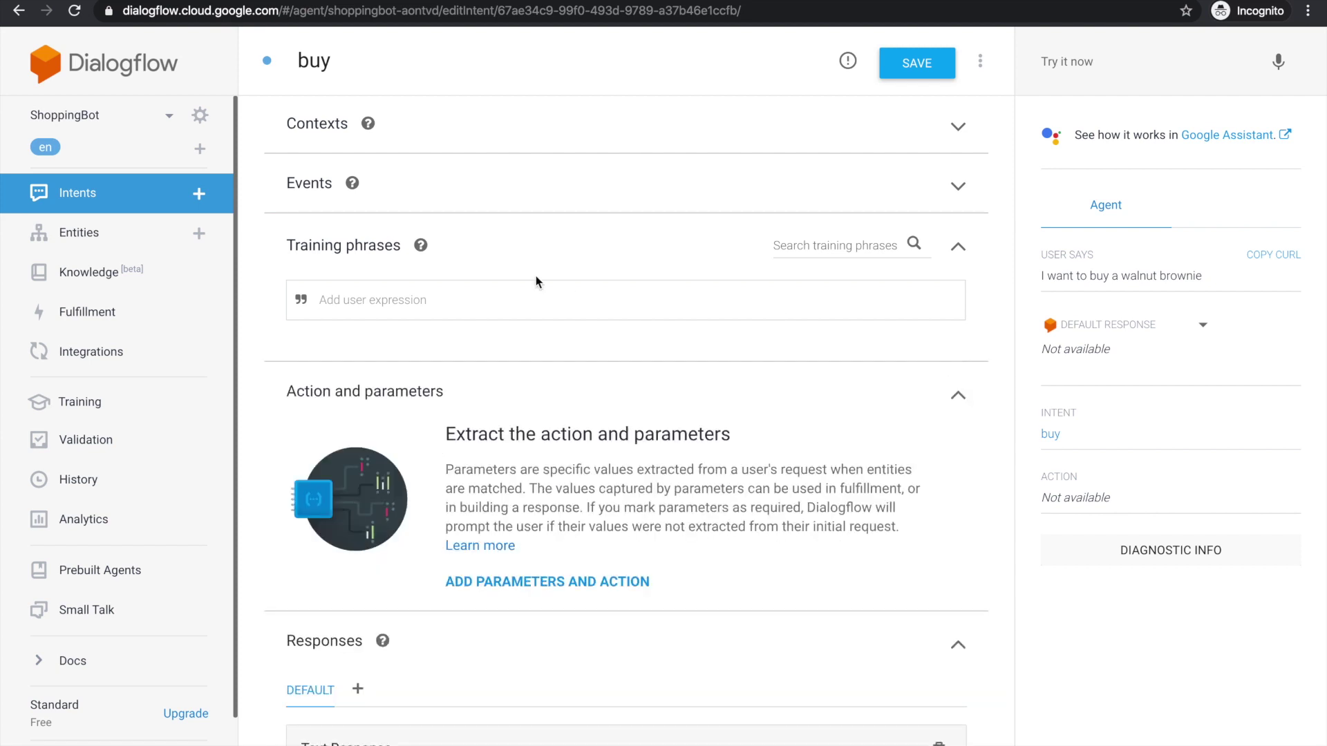
pyautogui.hotkey('ctrl', 'v')
pyautogui.press('Return')
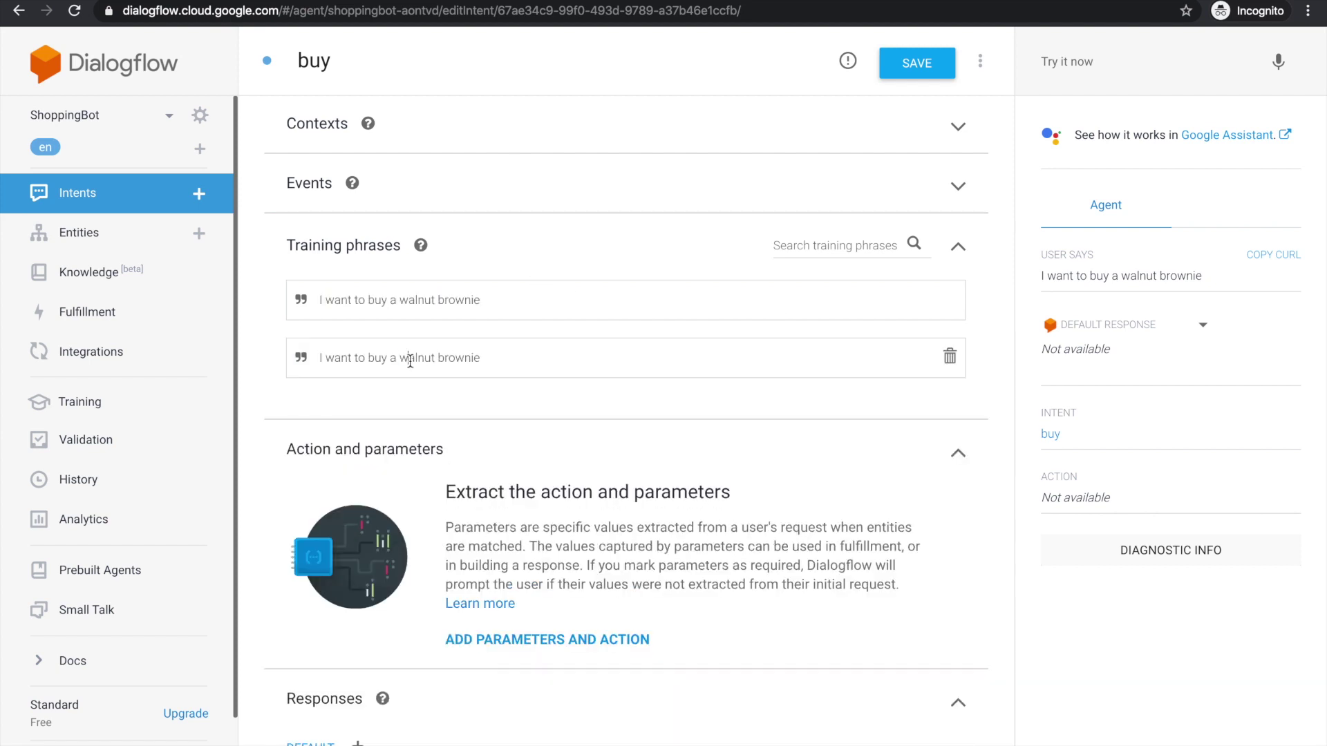
pyautogui.doubleClick(410, 359)
pyautogui.click(531, 239)
# Step: Leave the buy intent unsaved to check the brownietypes entity, then return to intents
pyautogui.click(127, 243)
pyautogui.click(814, 128)
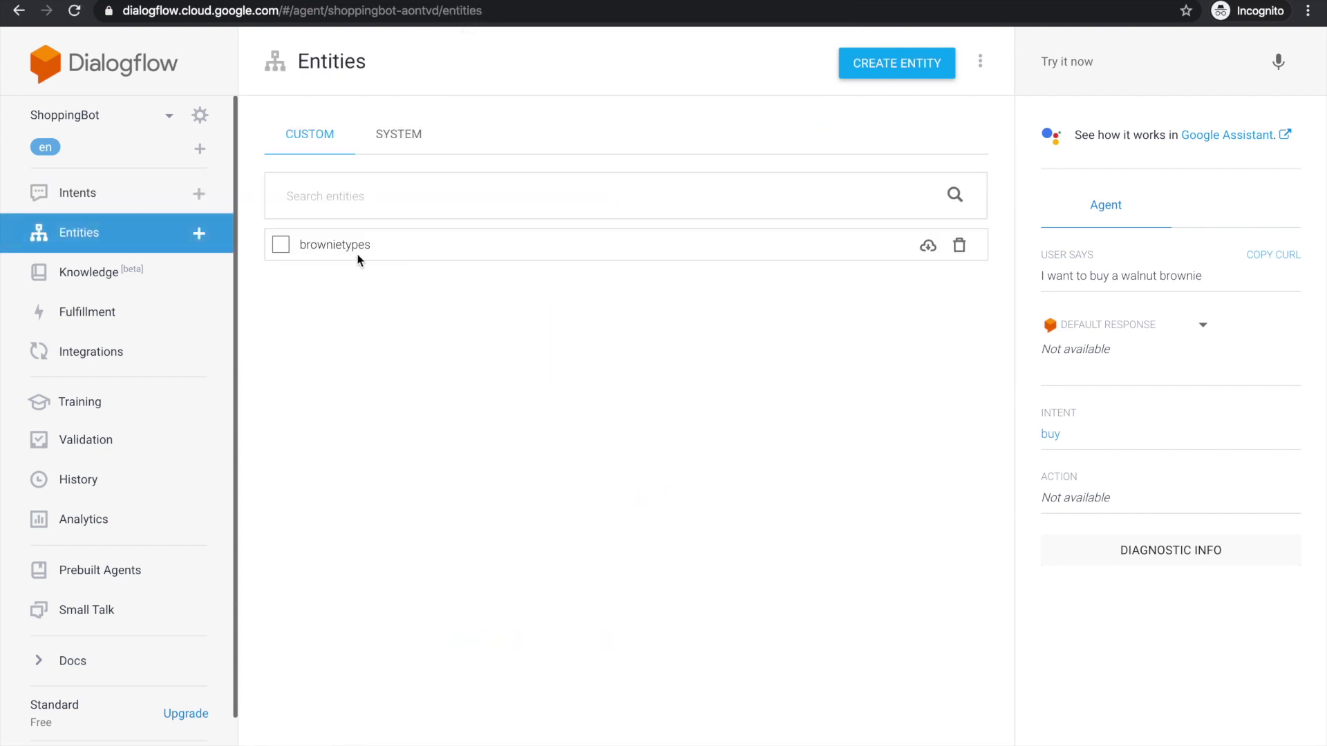
pyautogui.click(358, 256)
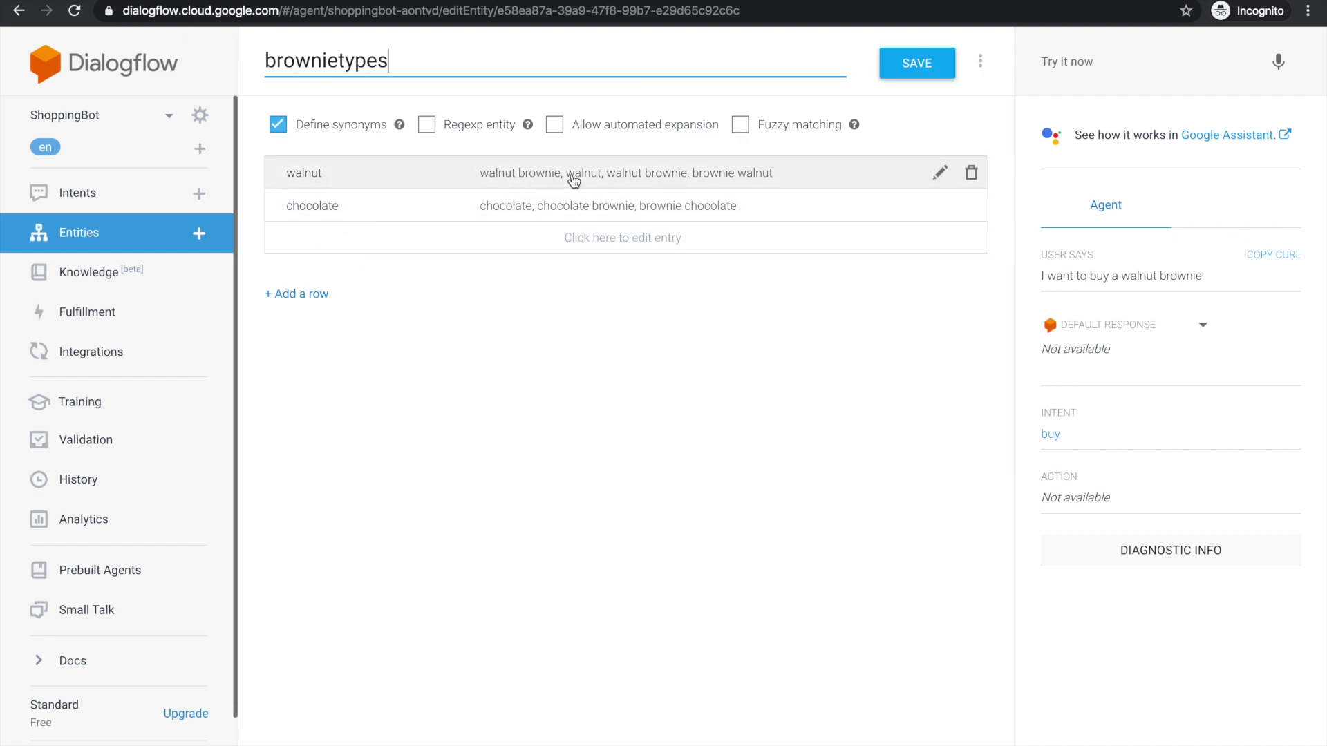
pyautogui.click(52, 204)
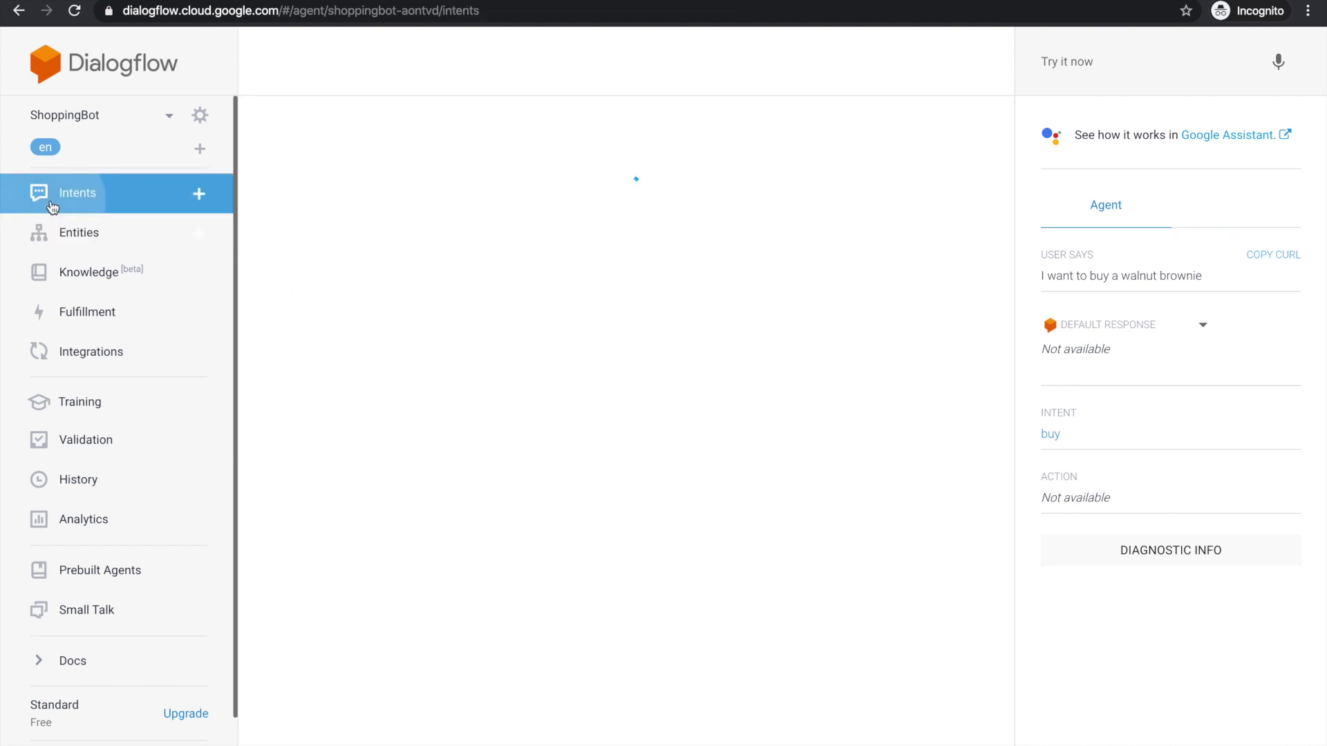
# Step: Delete the walnut brownie and chocolate brownie training phrases from buy and save
pyautogui.click(313, 187)
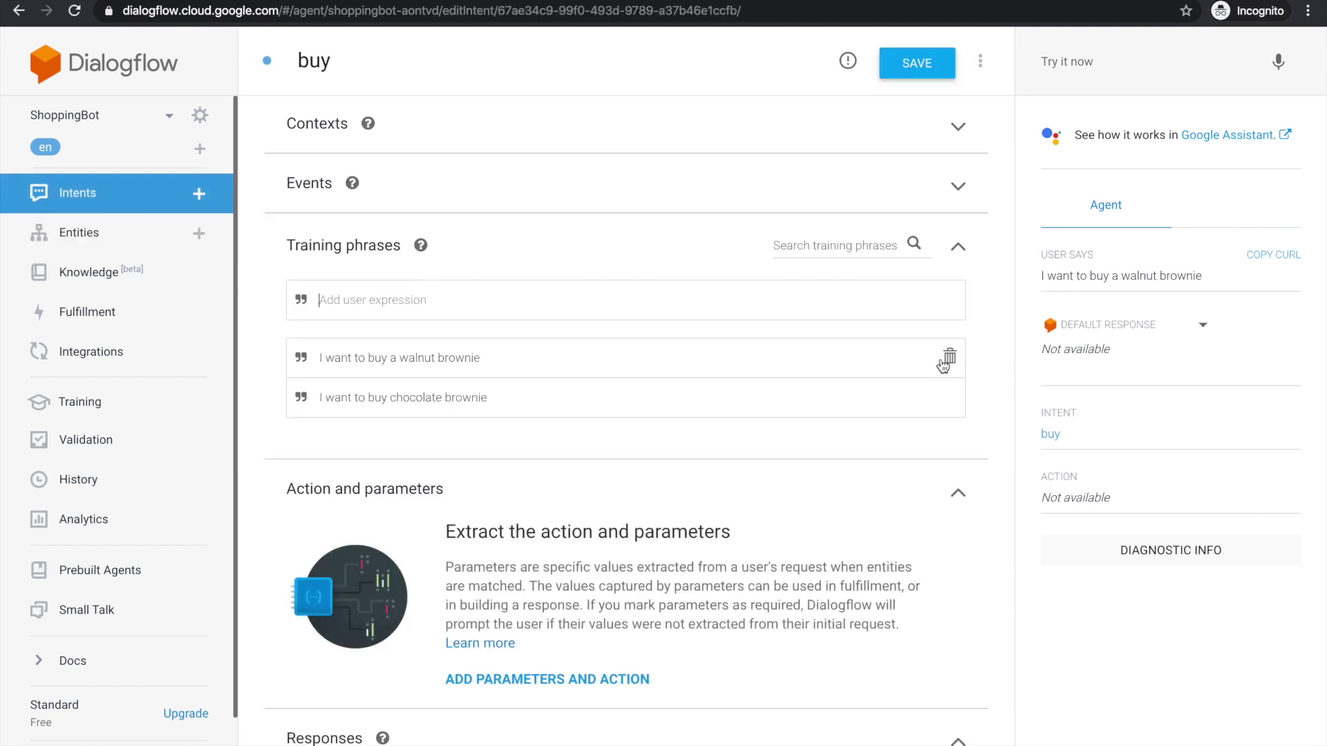
pyautogui.click(945, 358)
pyautogui.click(949, 358)
pyautogui.click(912, 61)
# Step: Add training phrases 'I want a walnut' and 'I want a walnut brownie'
pyautogui.click(470, 294)
pyautogui.write('I want a walnut')
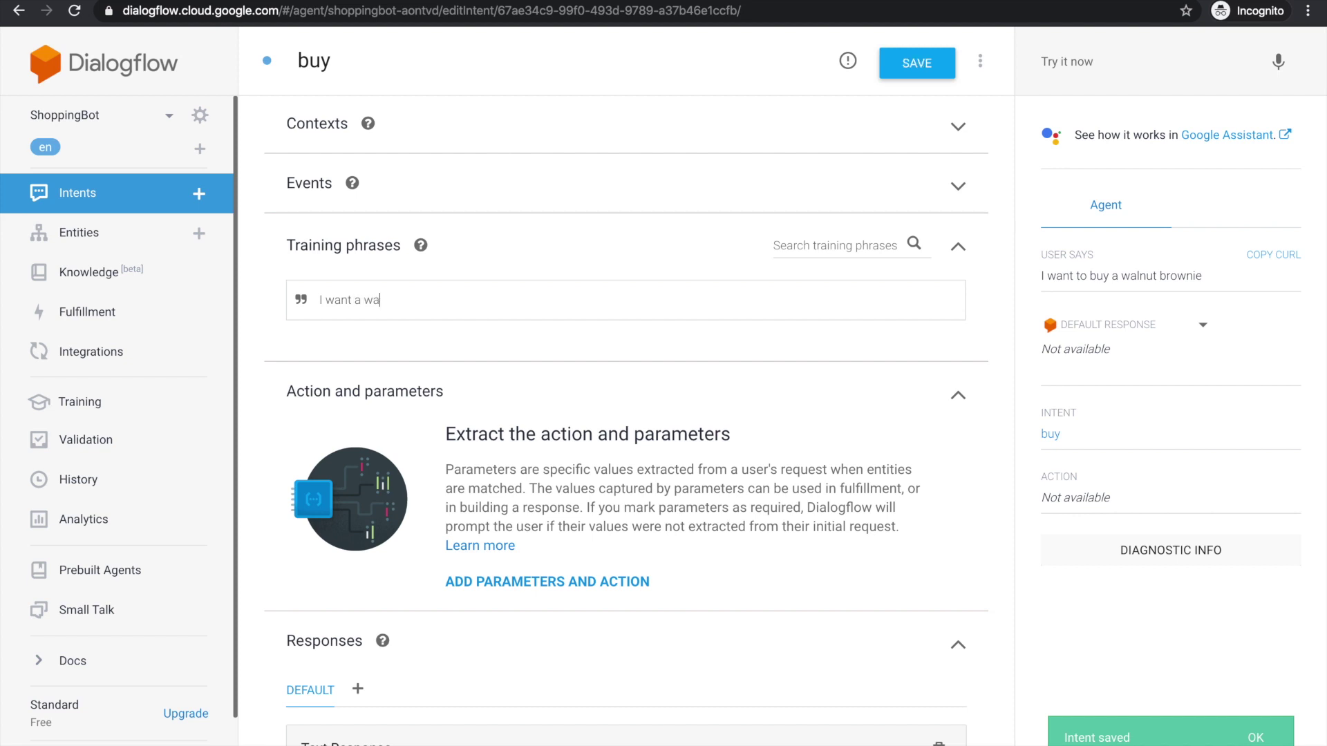
pyautogui.press('Return')
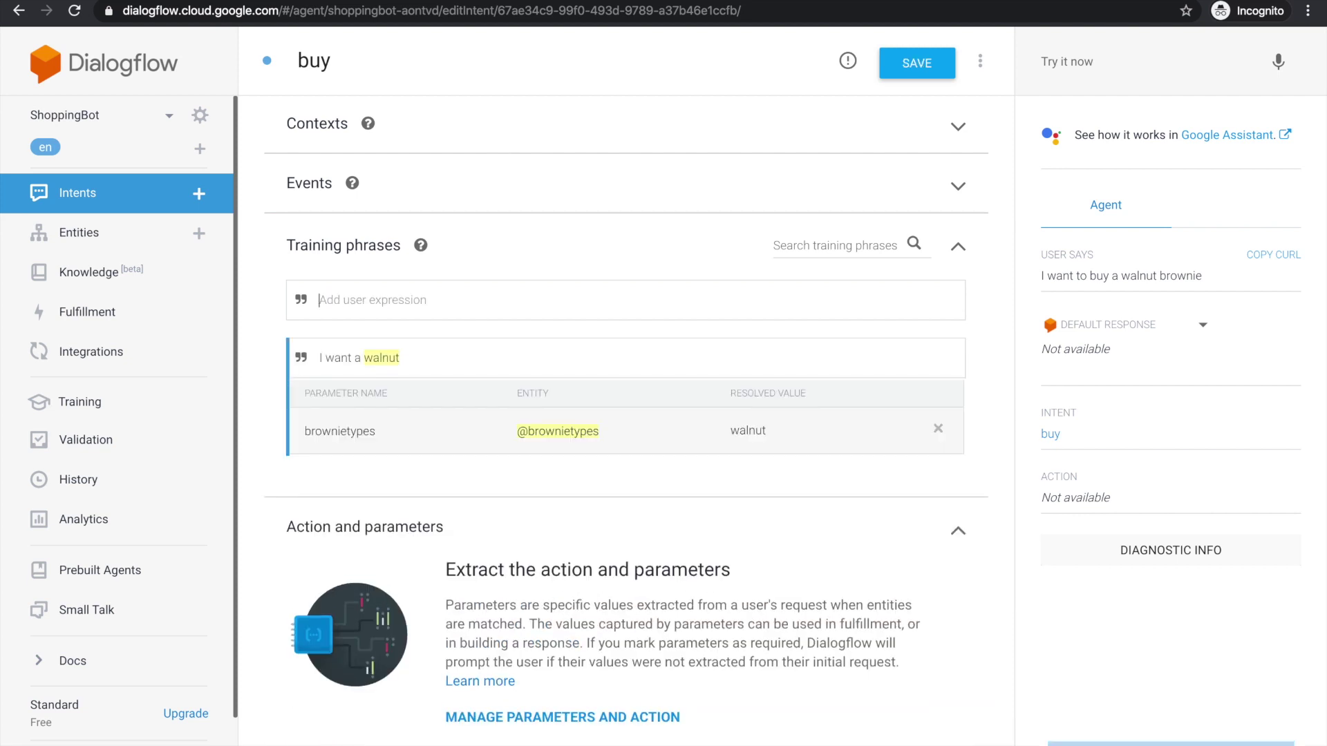
pyautogui.write('I')
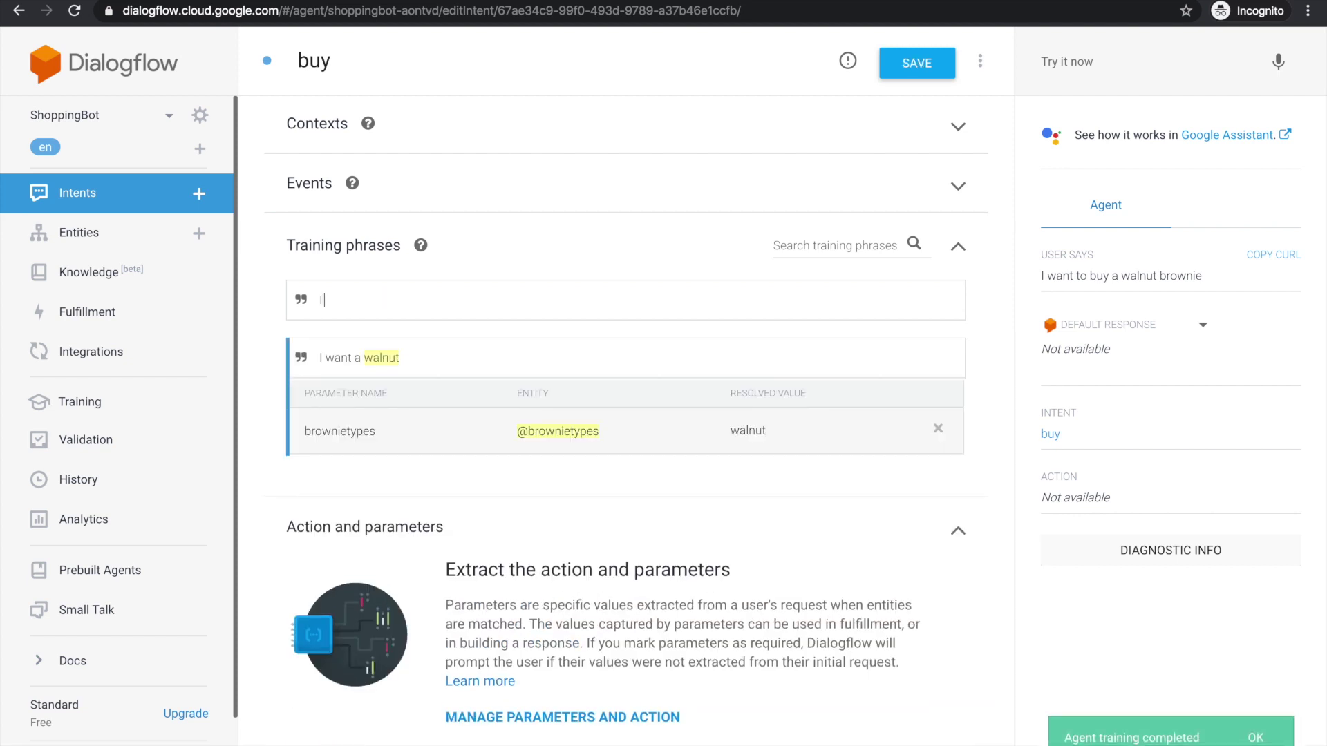
pyautogui.write(' want')
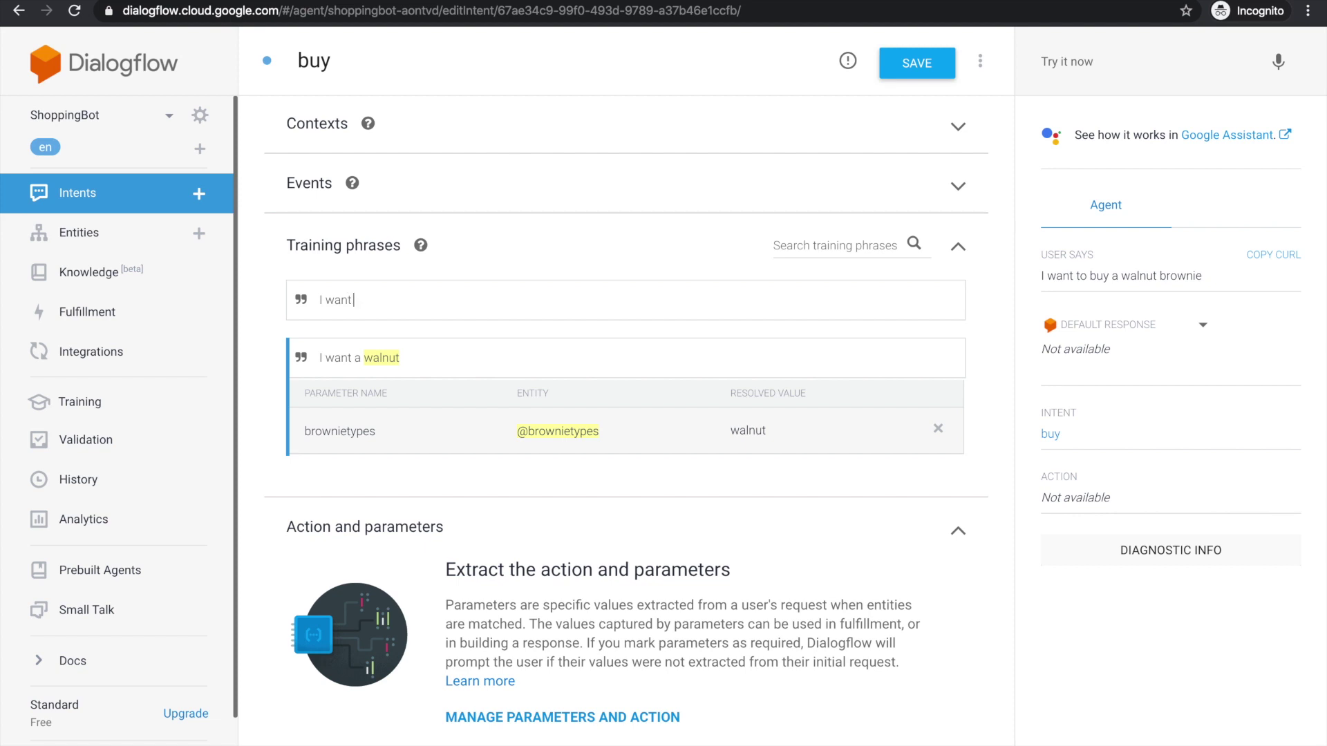
pyautogui.write('a walnut brownie')
pyautogui.press('Return')
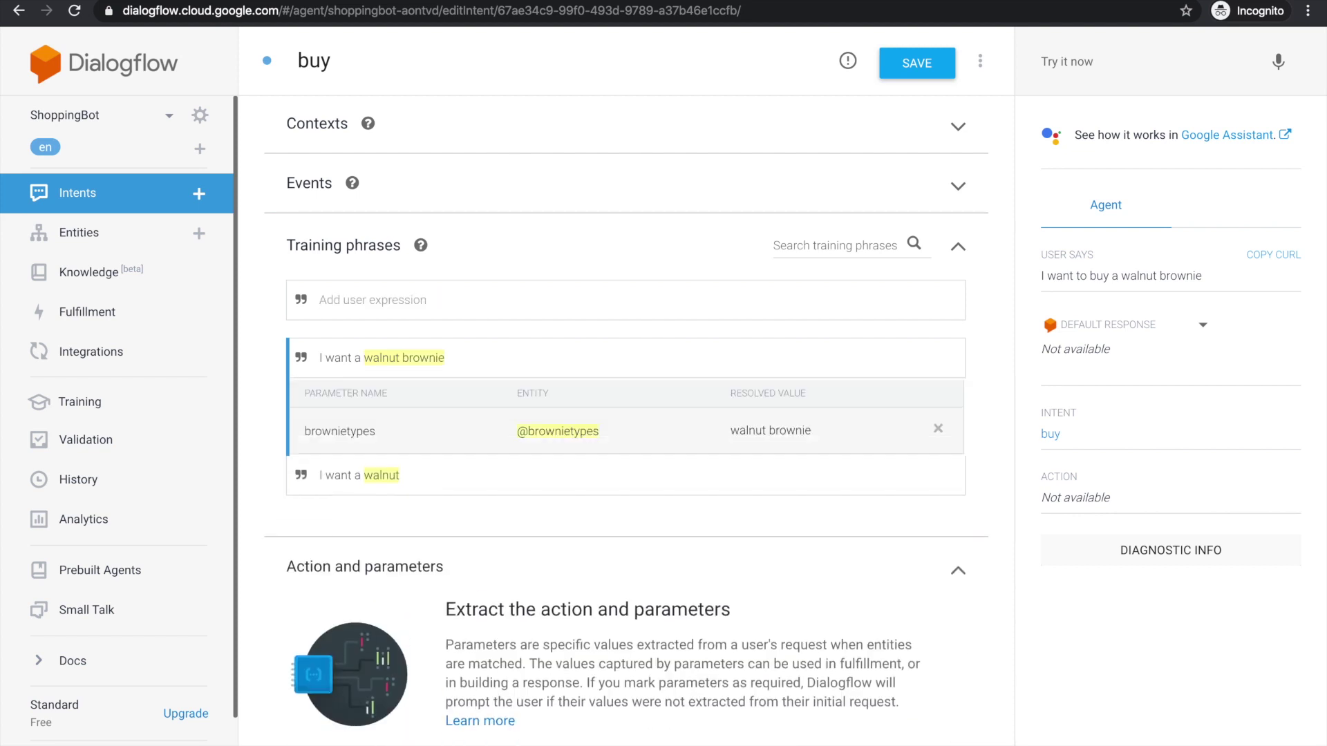
# Step: Add 'I want a chocolate brownie' as a training phrase and save the buy intent
pyautogui.write('I want a chool')
pyautogui.press('BackSpace')
pyautogui.press('BackSpace')
pyautogui.write('ocoalte brownie')
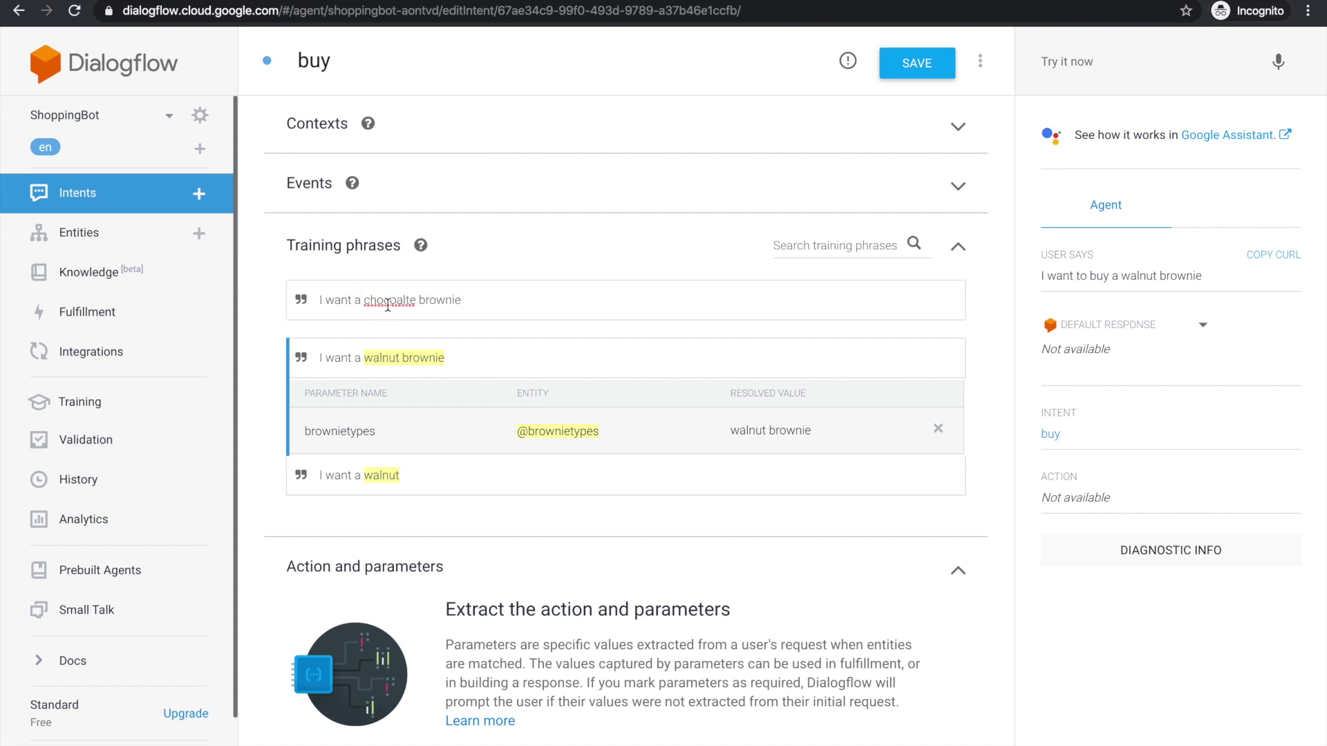
pyautogui.rightClick(389, 304)
pyautogui.click(433, 312)
pyautogui.press('Return')
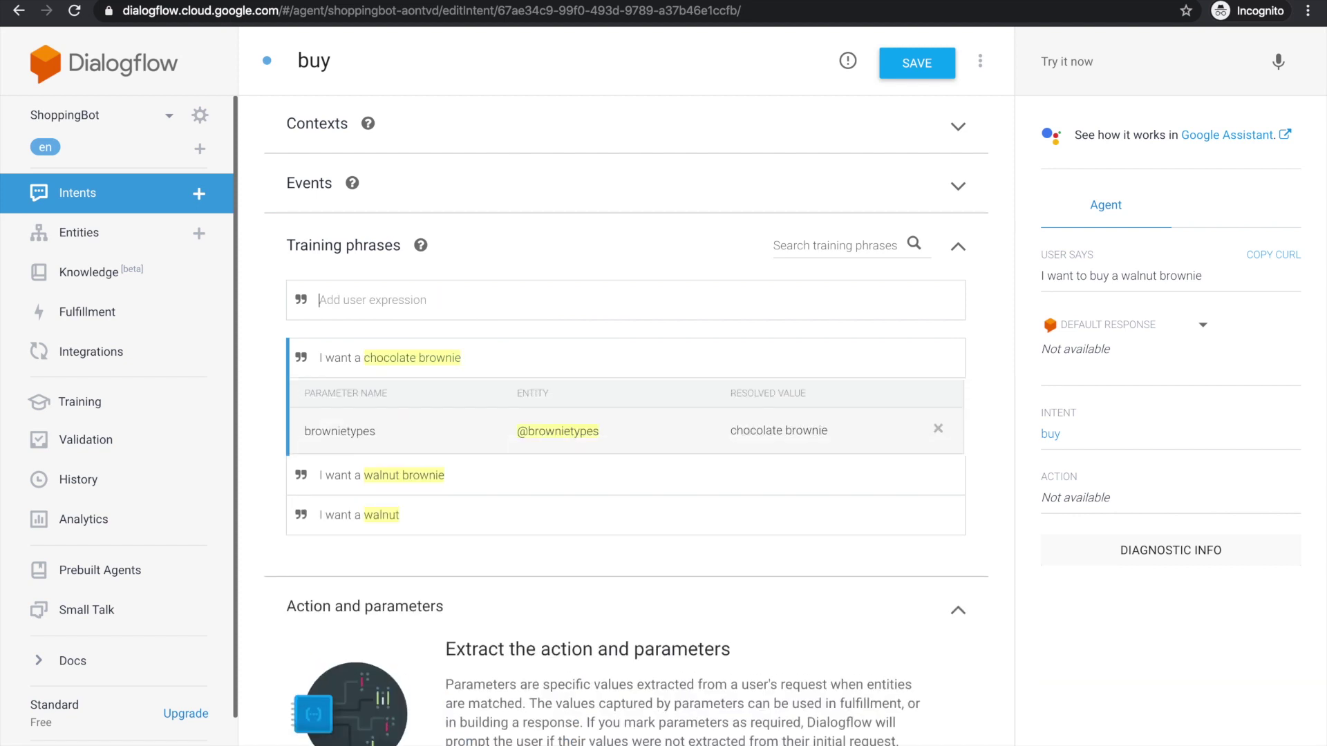
pyautogui.click(903, 64)
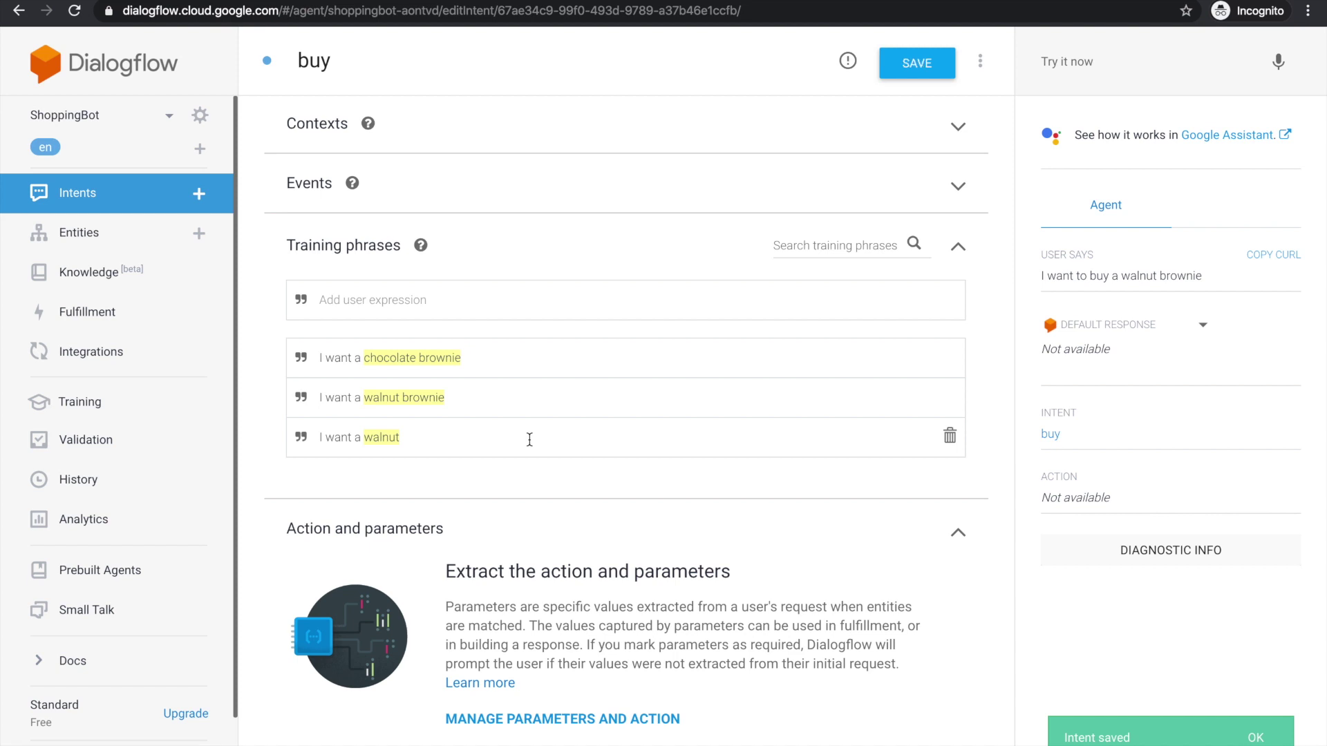
# Step: Test the agent with 'I want a chocolate brownie' in Try it now
pyautogui.click(637, 349)
pyautogui.hotkey('ctrl', 'c')
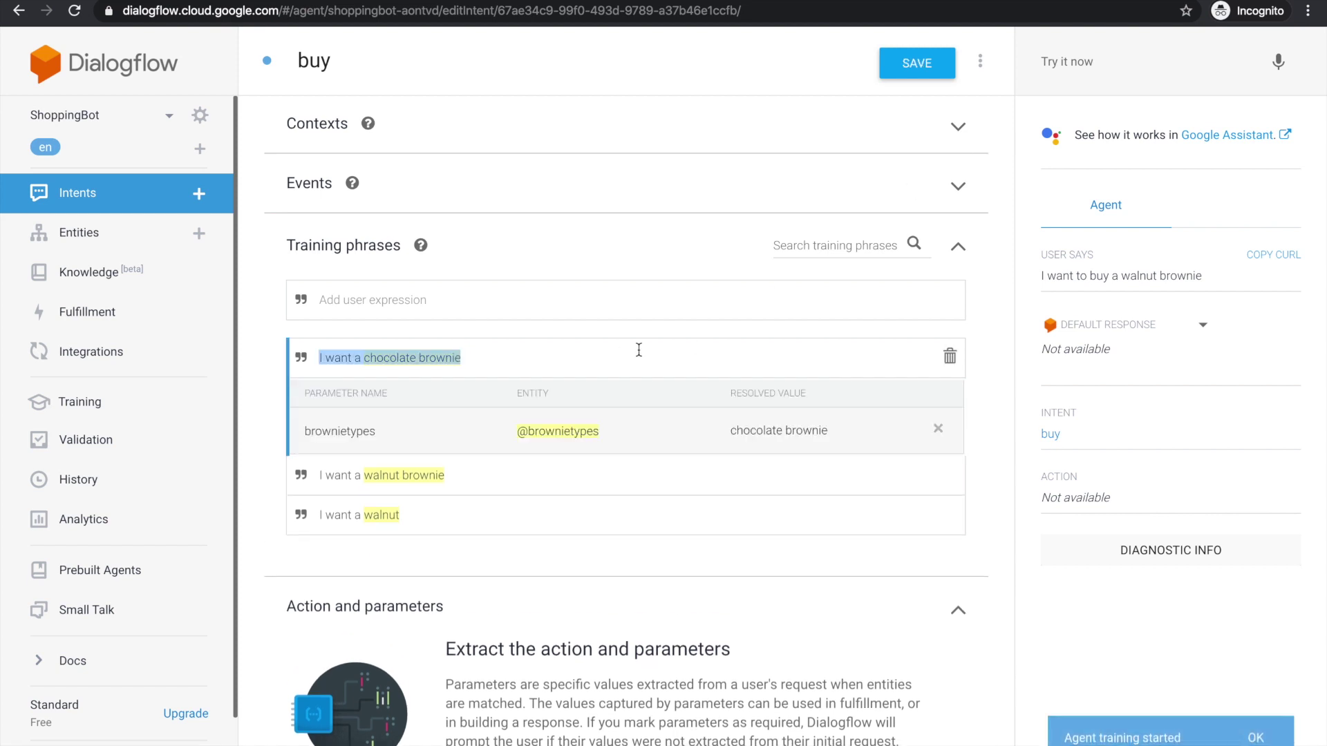
pyautogui.click(1109, 72)
pyautogui.hotkey('ctrl', 'v')
pyautogui.press('Return')
# Step: Check the brownietypes parameter in the test result, then return to the Quickwork journey
pyautogui.scroll(5, 1127, 558)
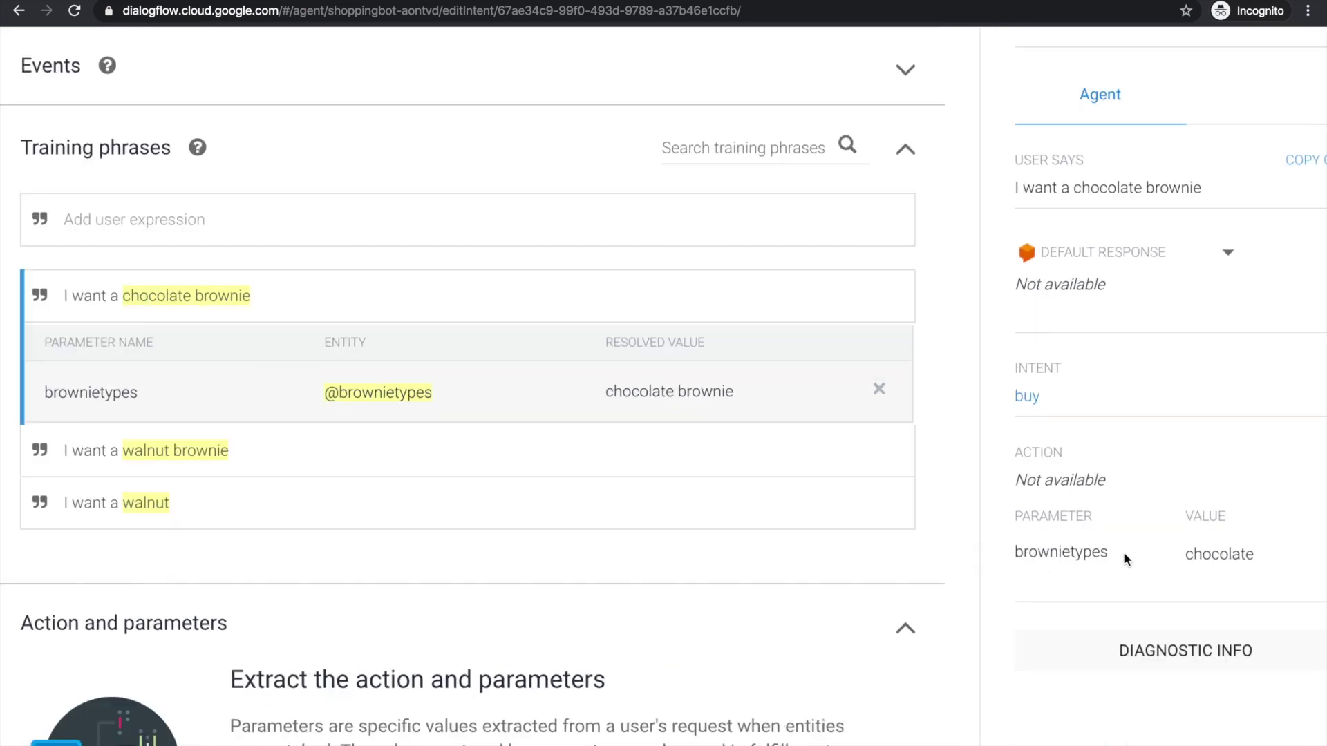
pyautogui.scroll(5, 1127, 558)
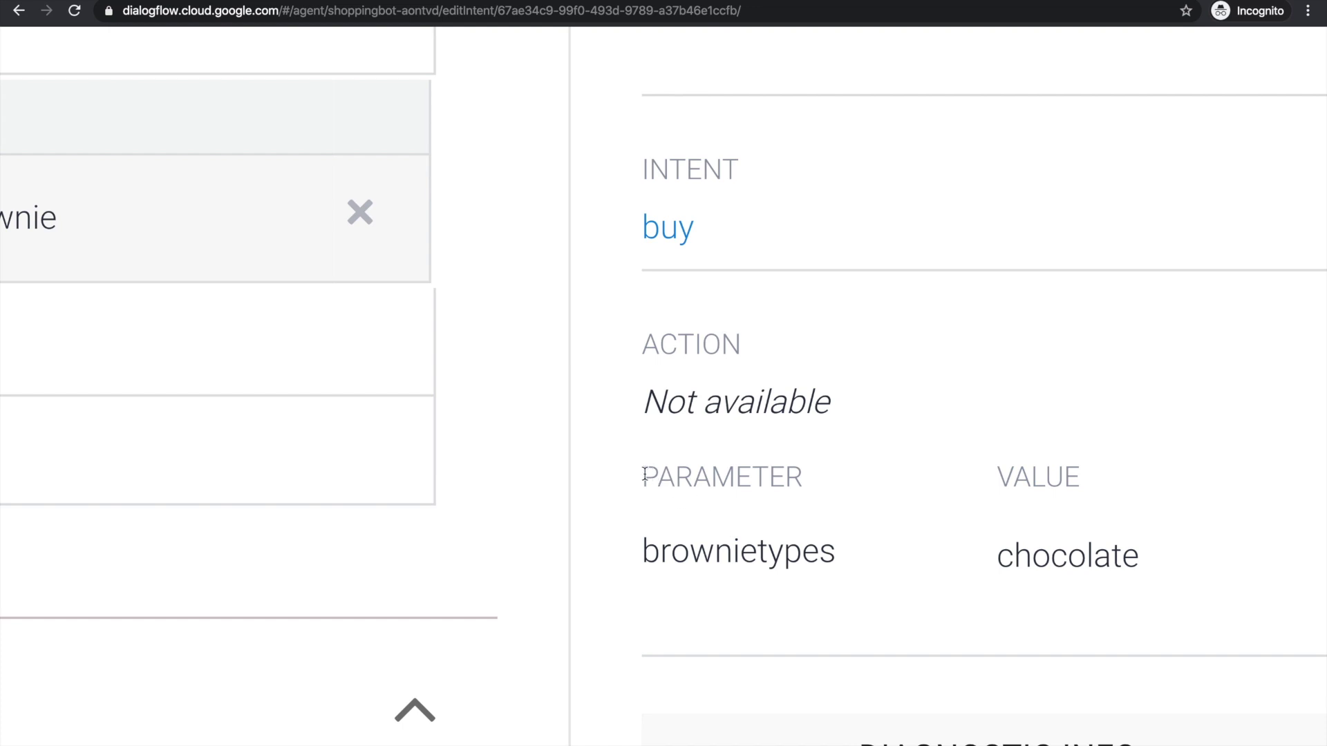
pyautogui.moveTo(642, 477); pyautogui.dragTo(836, 479)
pyautogui.moveTo(714, 550); pyautogui.dragTo(837, 552)
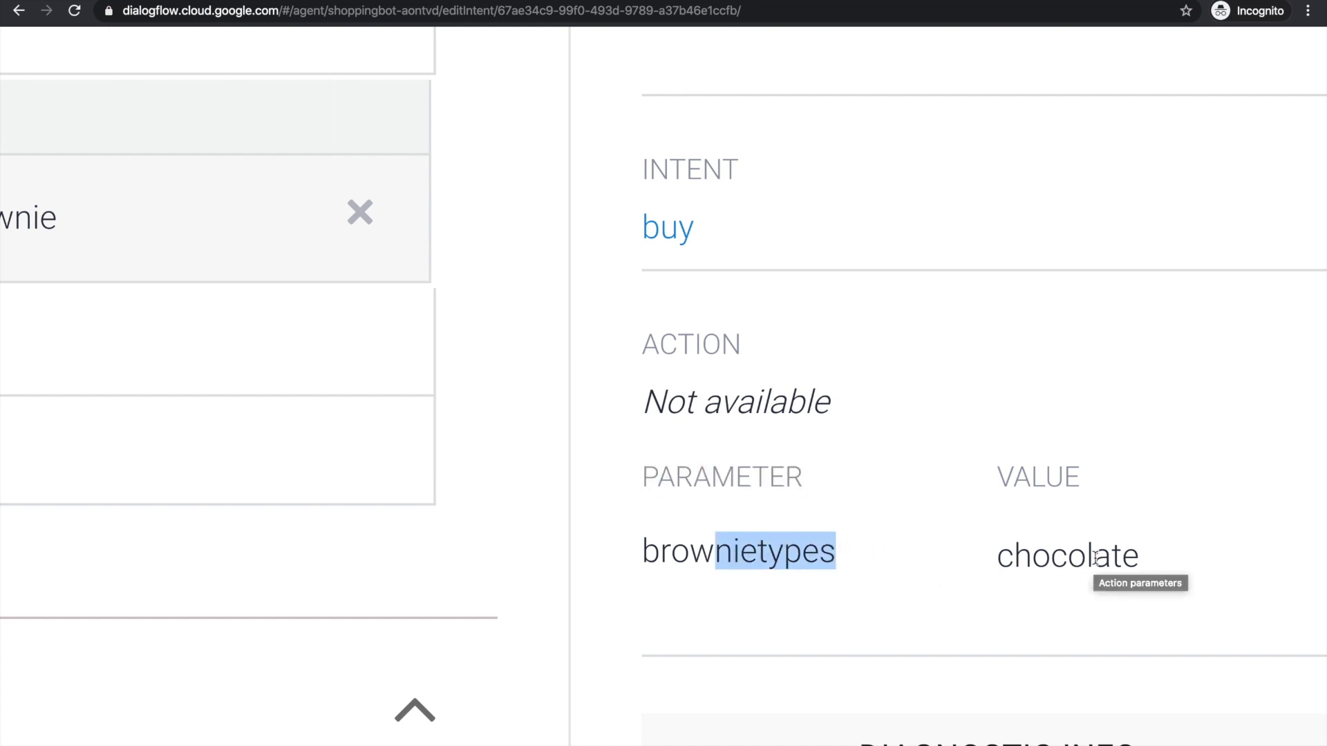
pyautogui.hotkey('ctrl', '0')
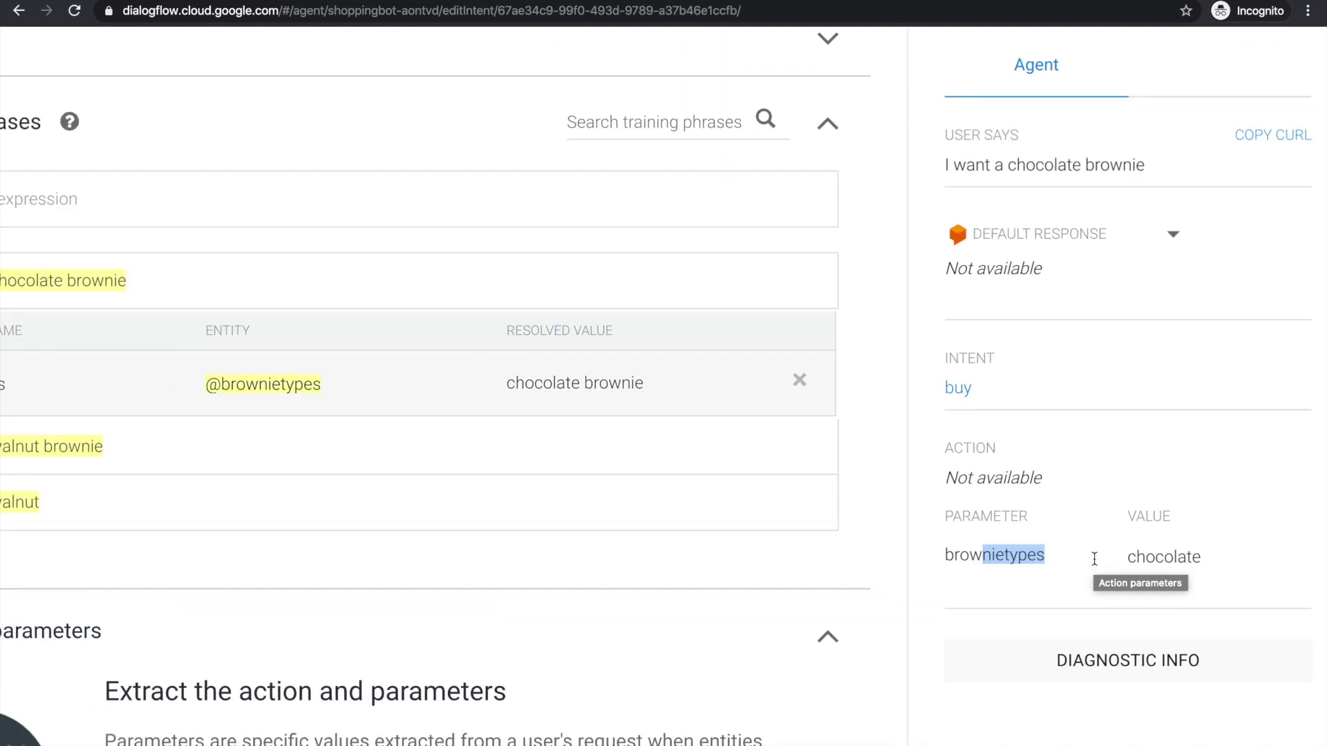
pyautogui.click(1259, 541)
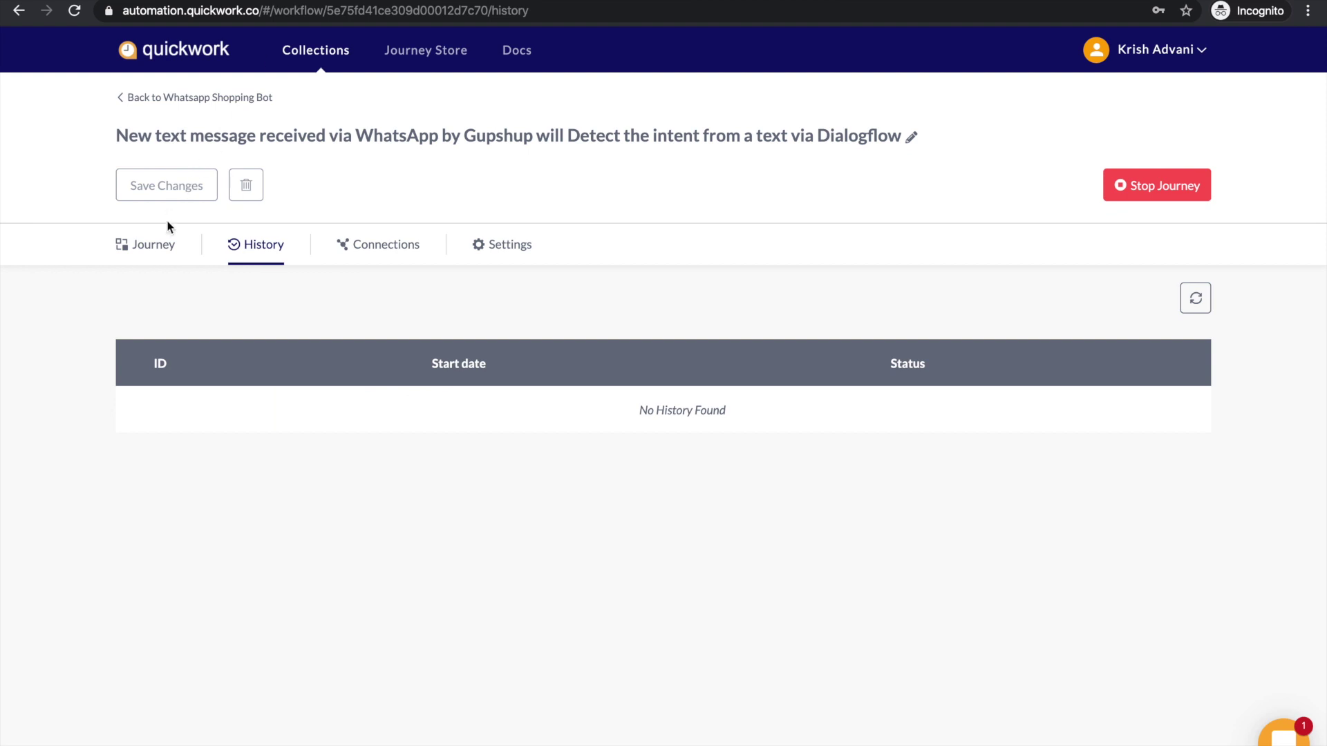
pyautogui.click(165, 243)
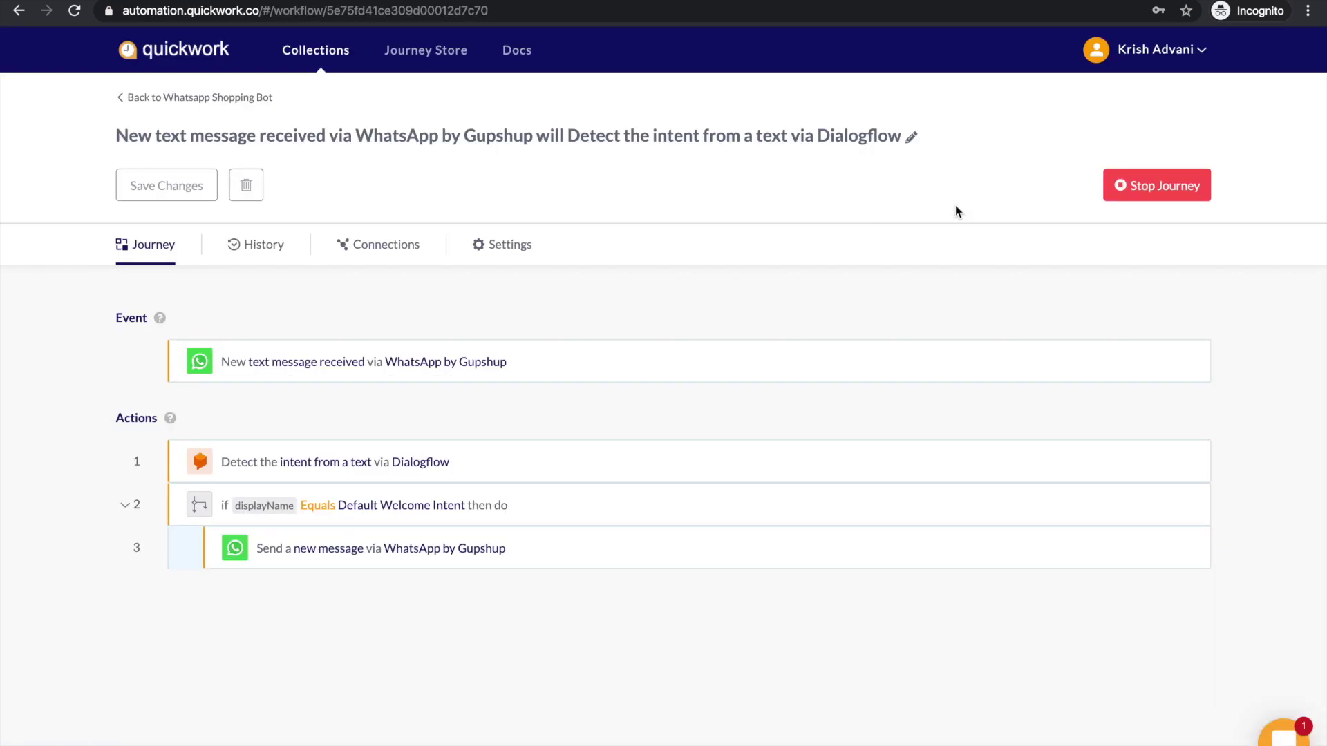
# Step: Stop the journey and clone step 2's welcome condition with its message step
pyautogui.click(1165, 195)
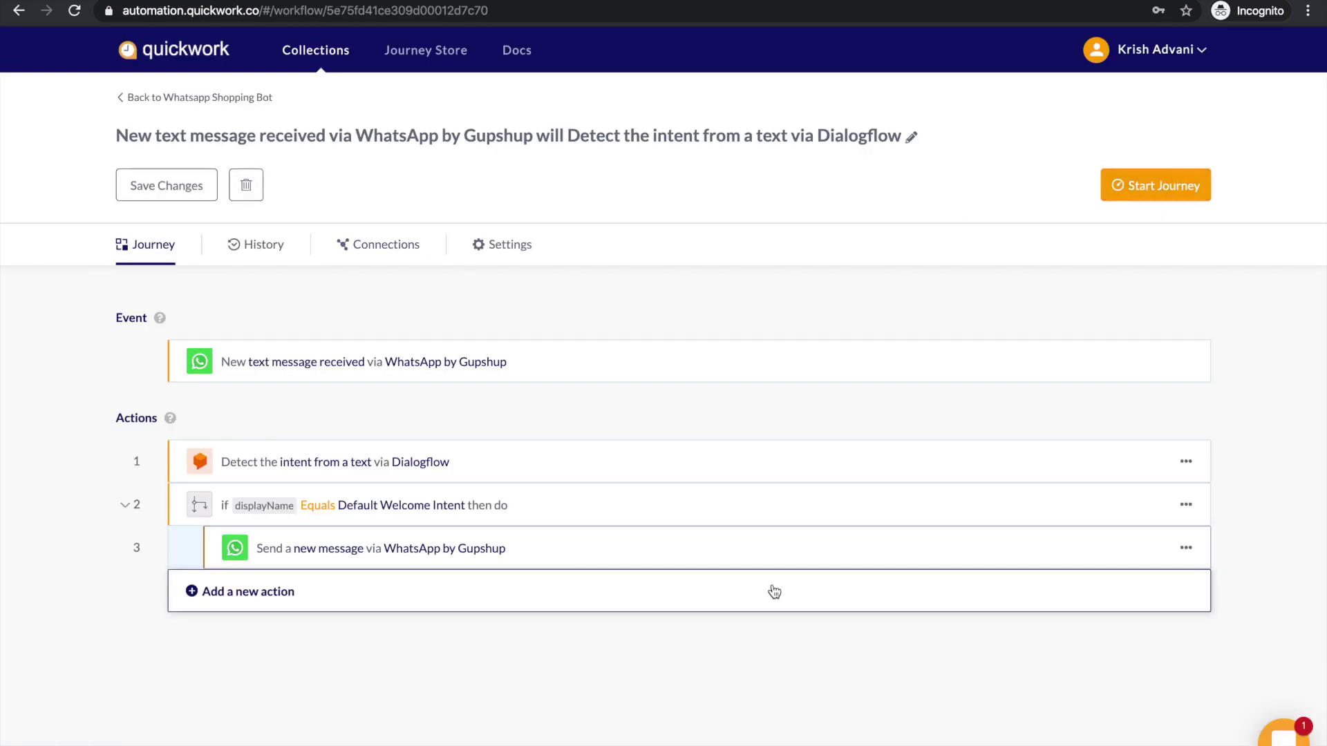
pyautogui.click(1185, 505)
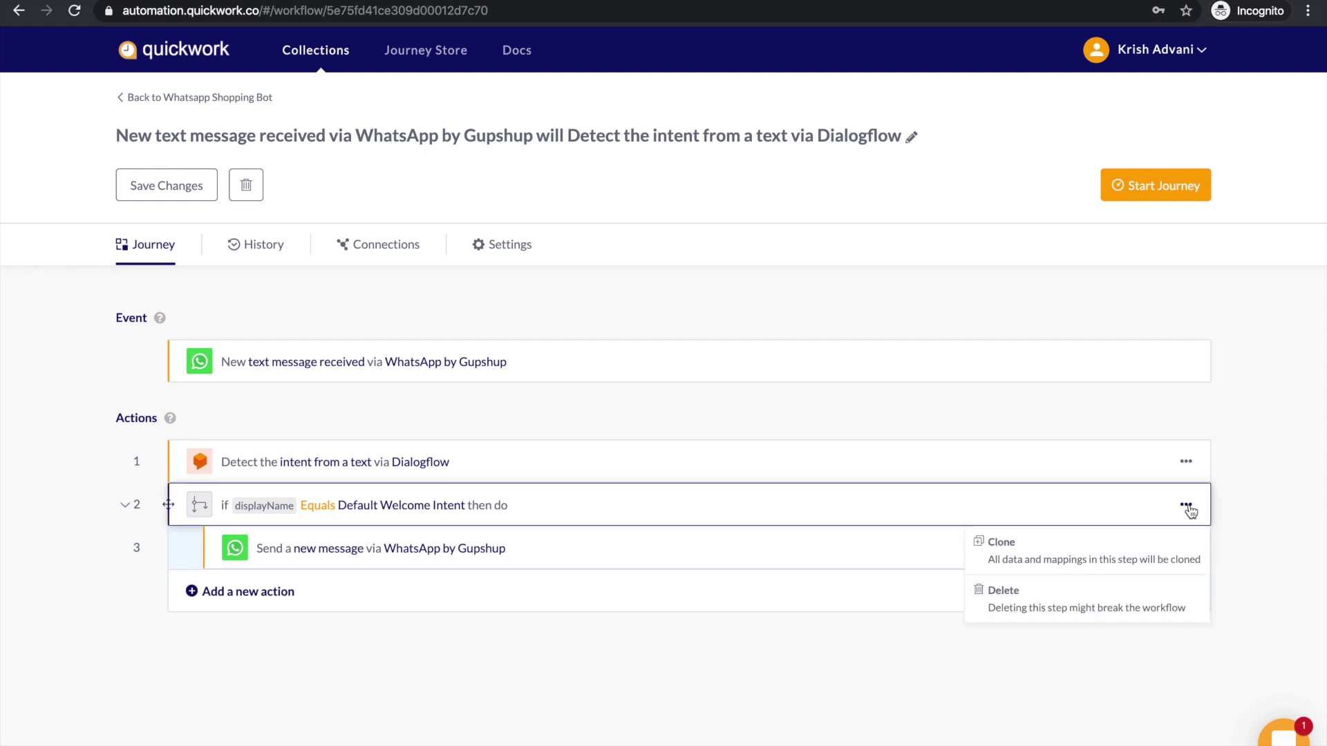
pyautogui.click(1041, 547)
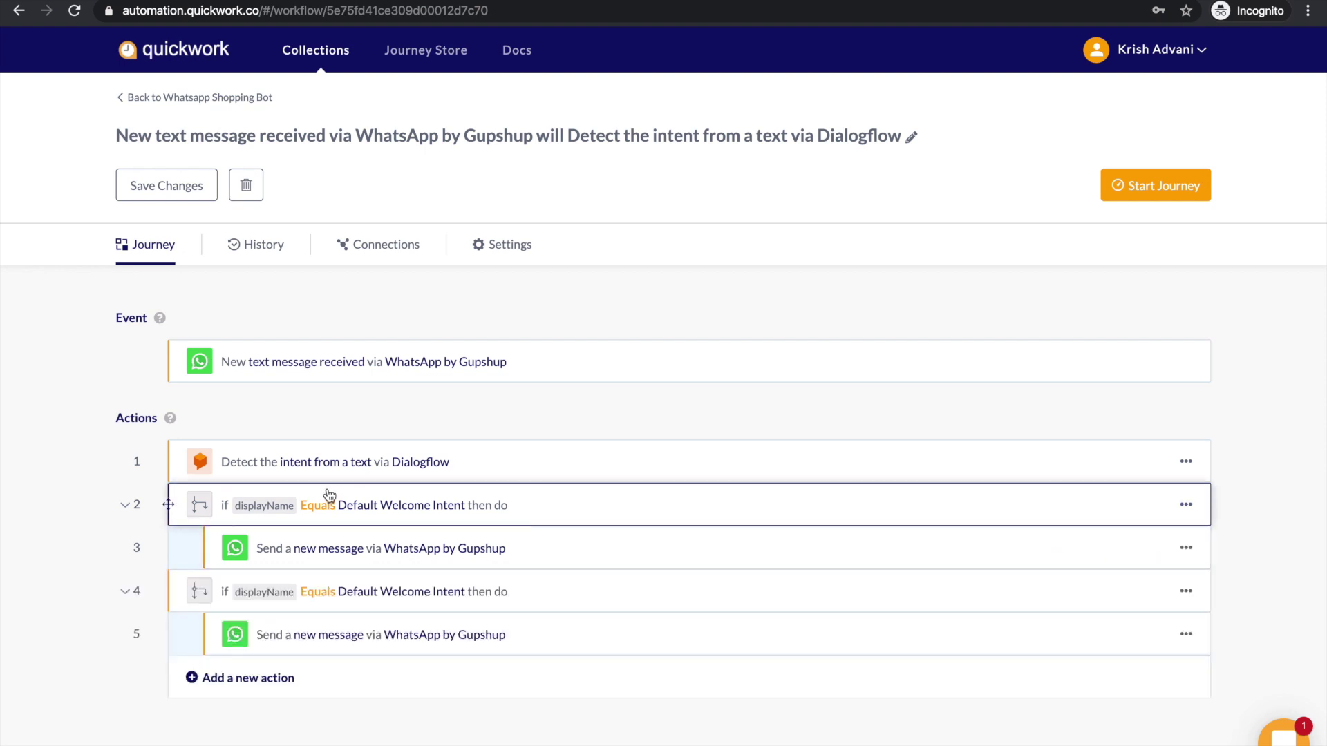
# Step: Change step 4's Right Value from Default Welcome Intent to buy
pyautogui.click(351, 588)
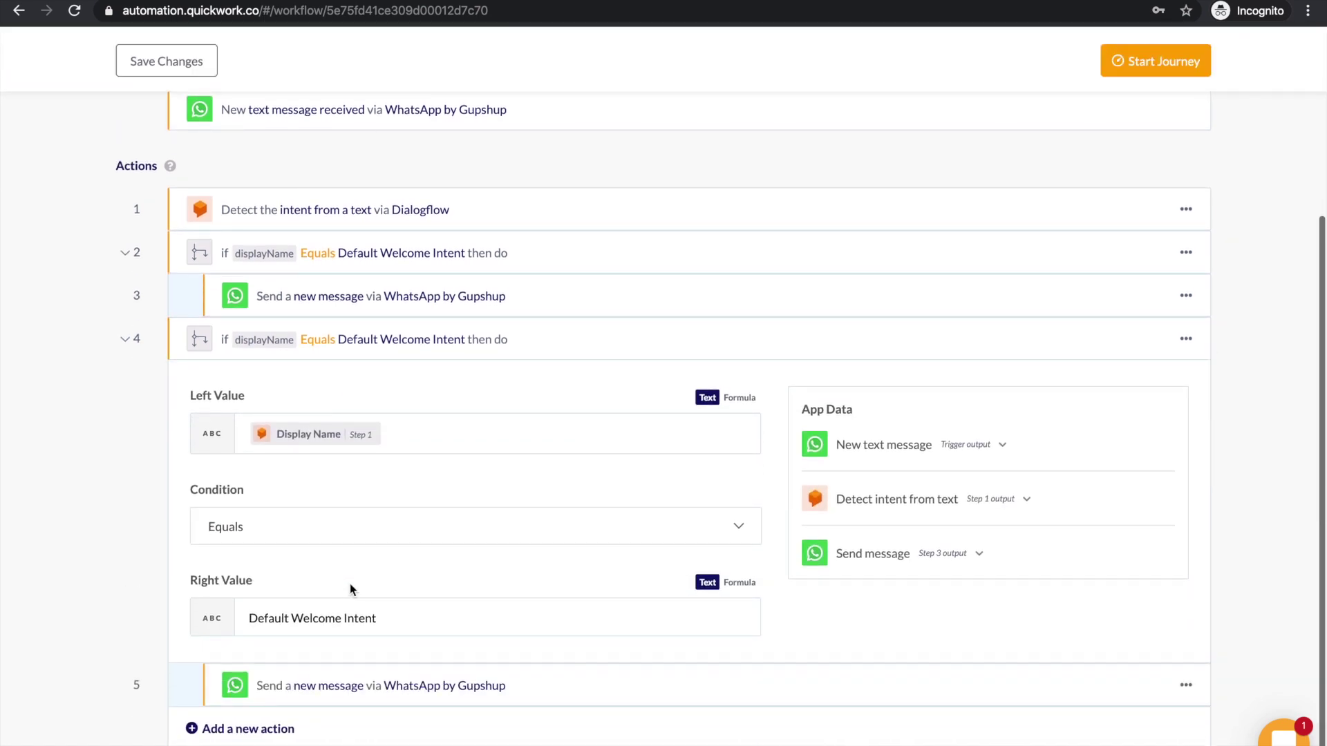
pyautogui.tripleClick(426, 608)
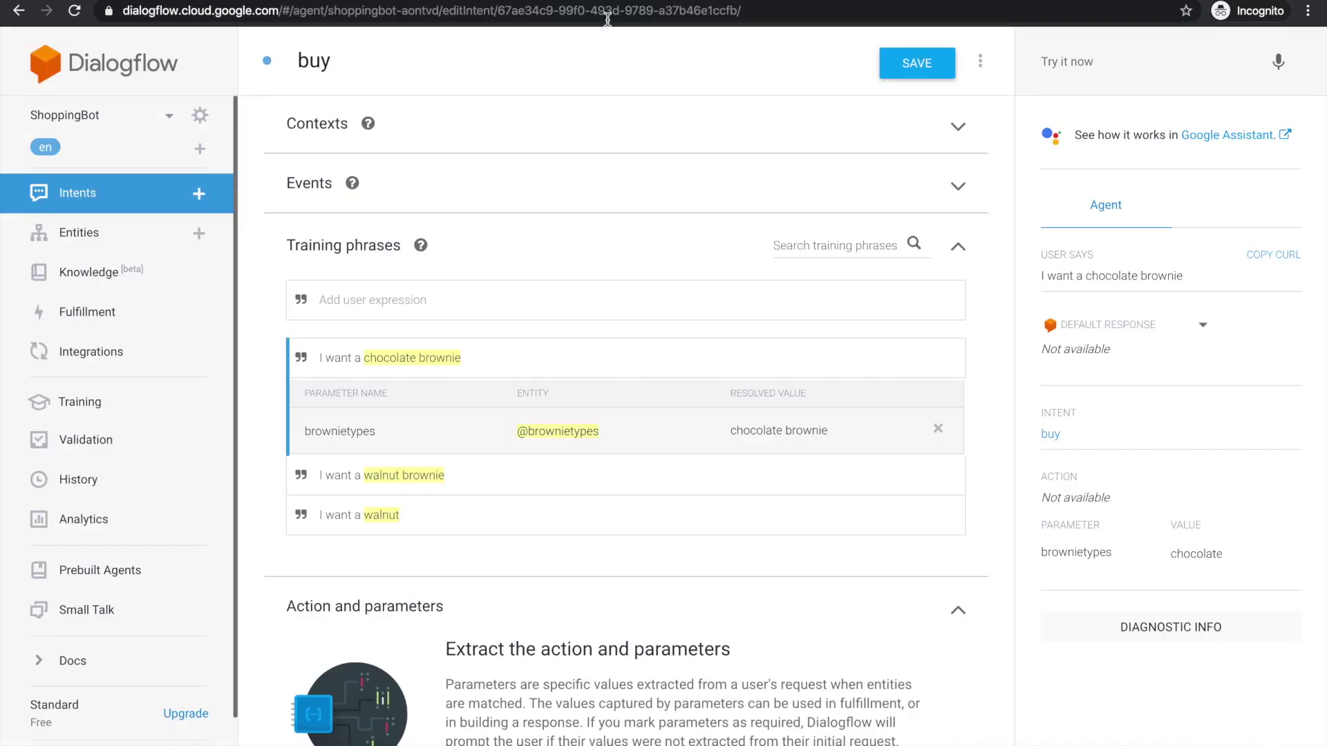
pyautogui.doubleClick(342, 52)
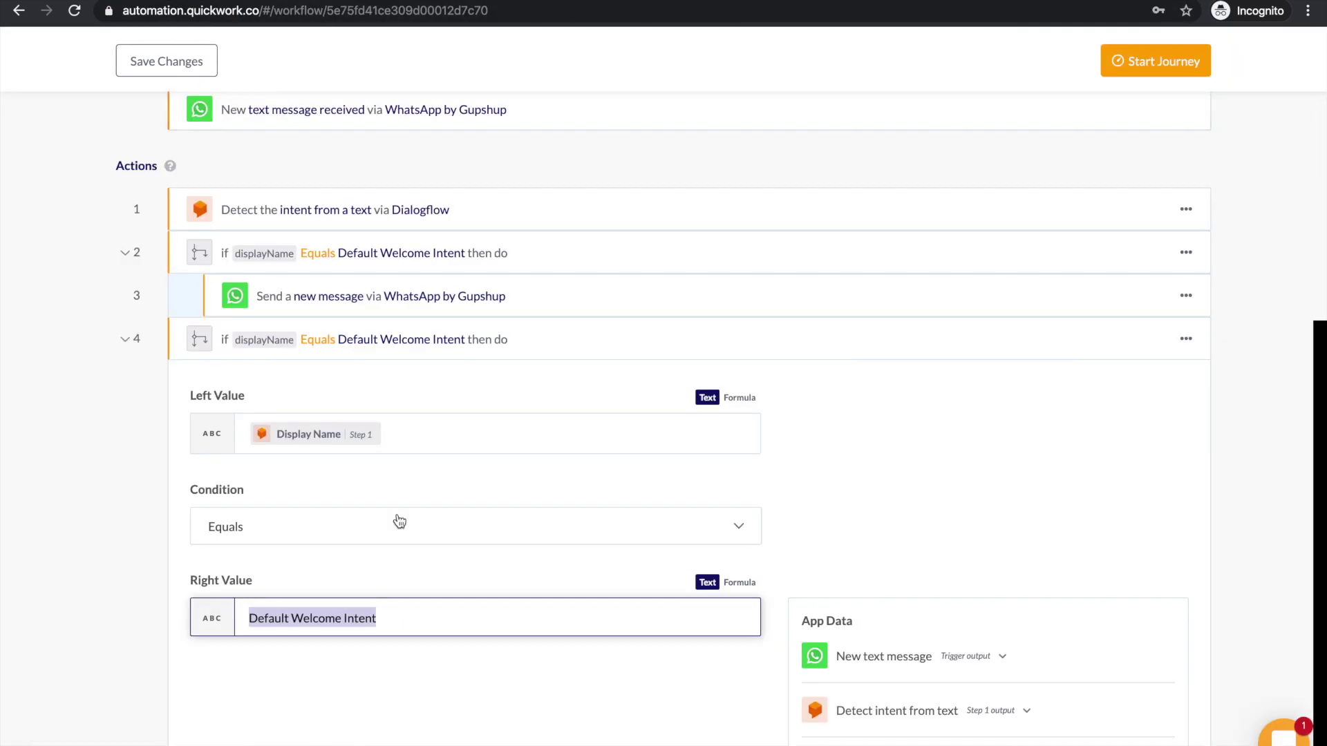
pyautogui.write('buy')
pyautogui.click(106, 694)
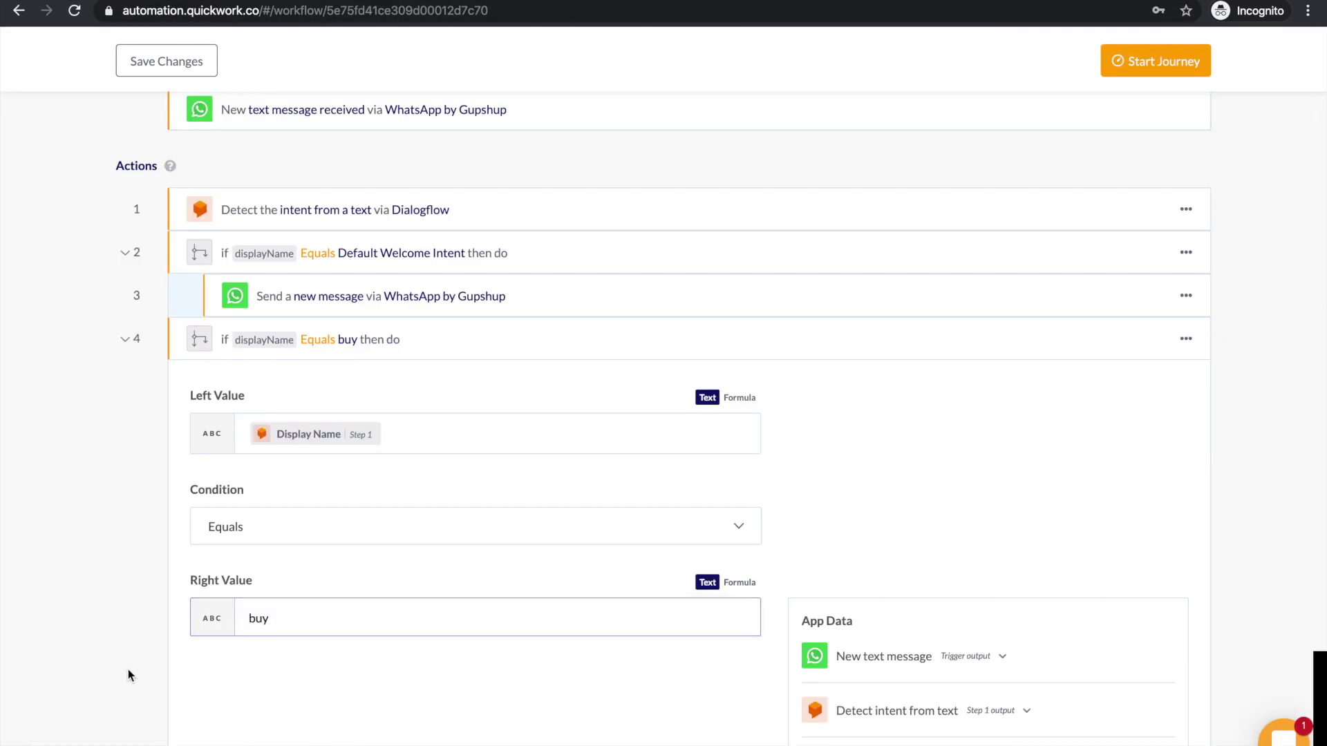
pyautogui.click(409, 351)
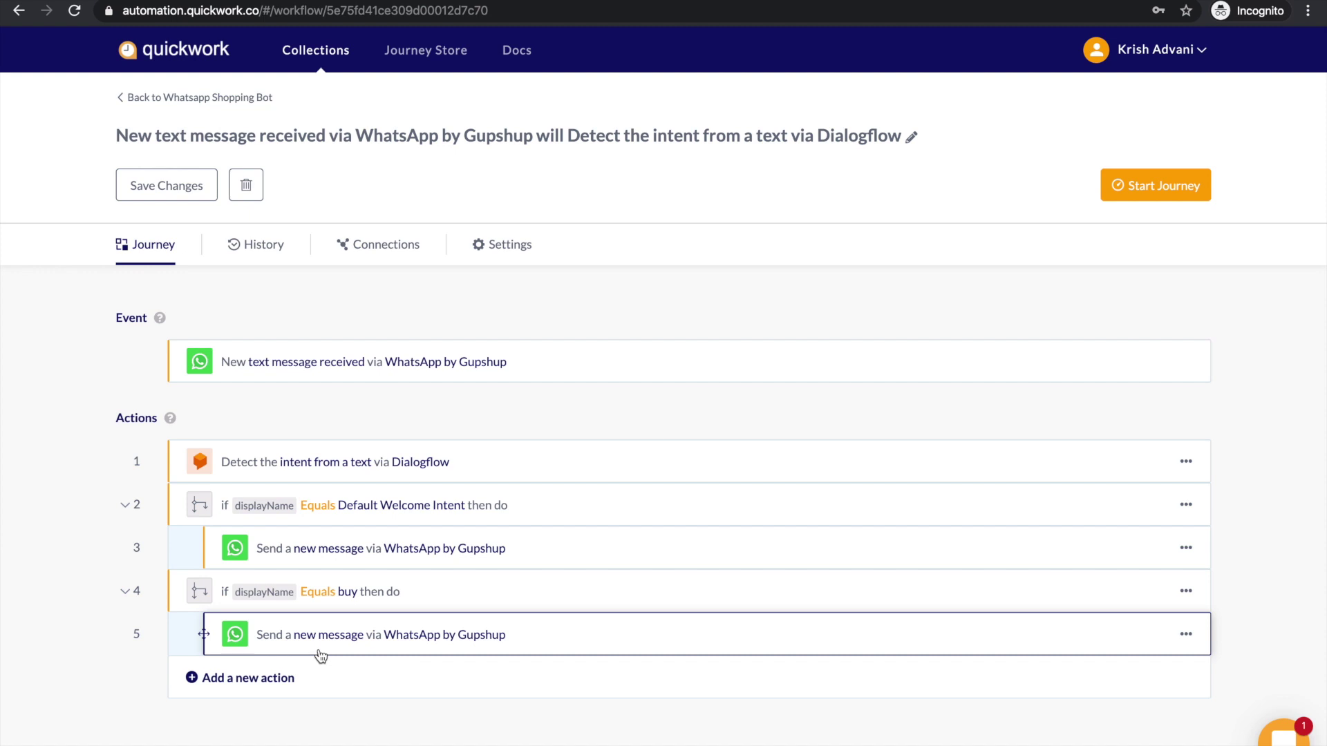
# Step: Add a Logger 'Log a Message' action inside the buy branch
pyautogui.click(276, 678)
pyautogui.scroll(-2, 276, 691)
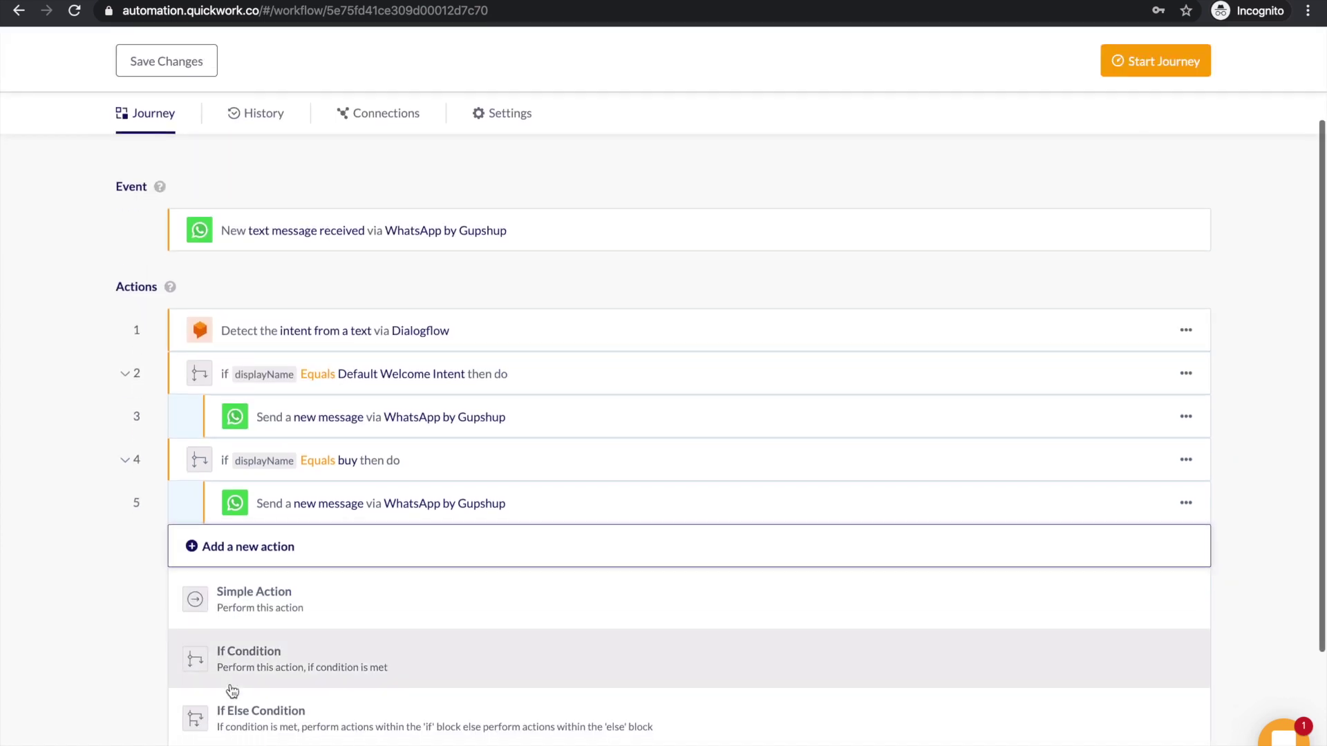
pyautogui.click(235, 617)
pyautogui.moveTo(198, 675); pyautogui.dragTo(335, 600)
pyautogui.click(319, 632)
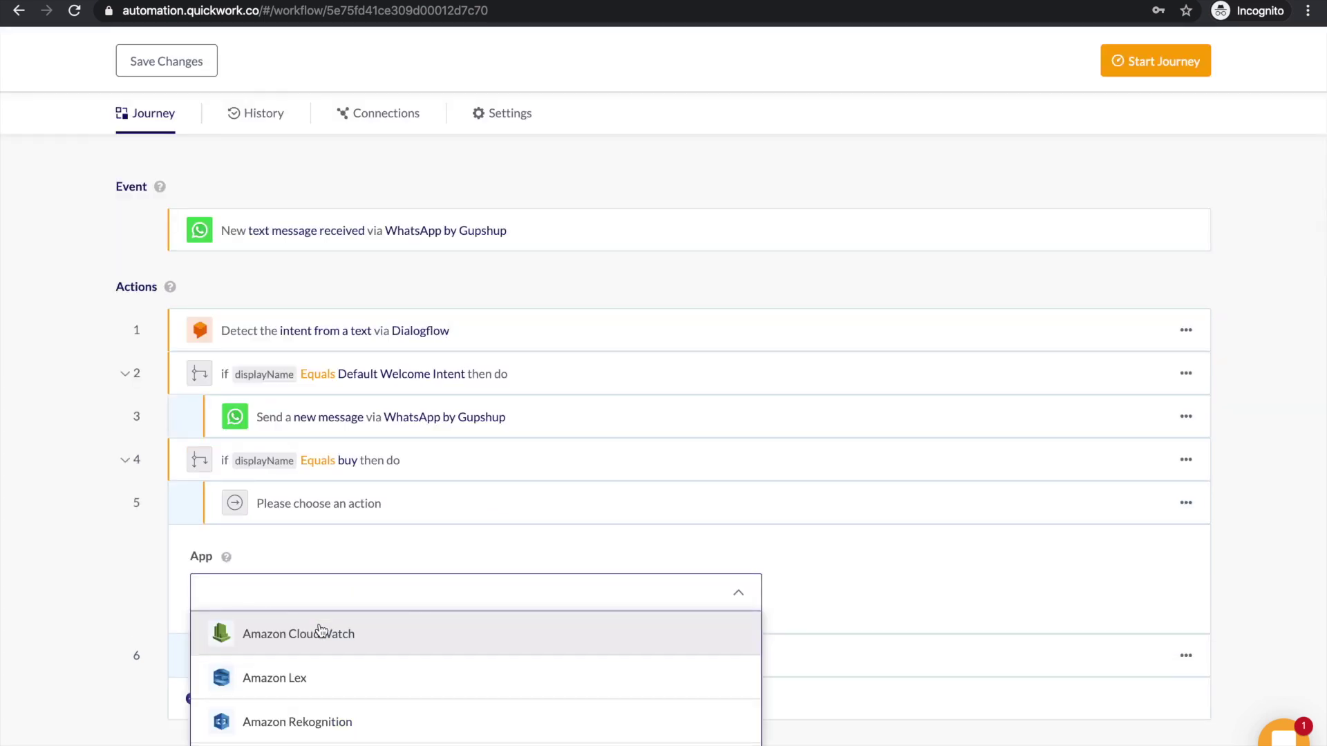
pyautogui.write('log')
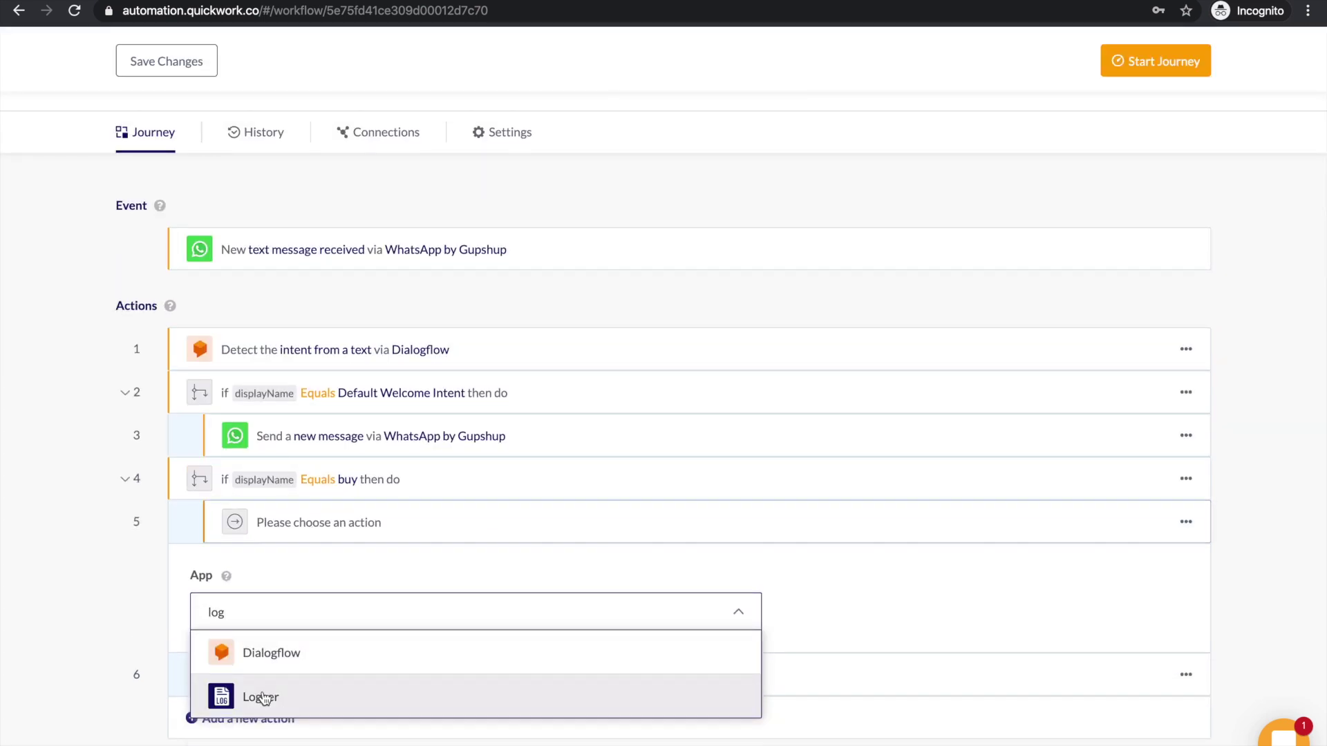
pyautogui.click(259, 698)
pyautogui.click(276, 719)
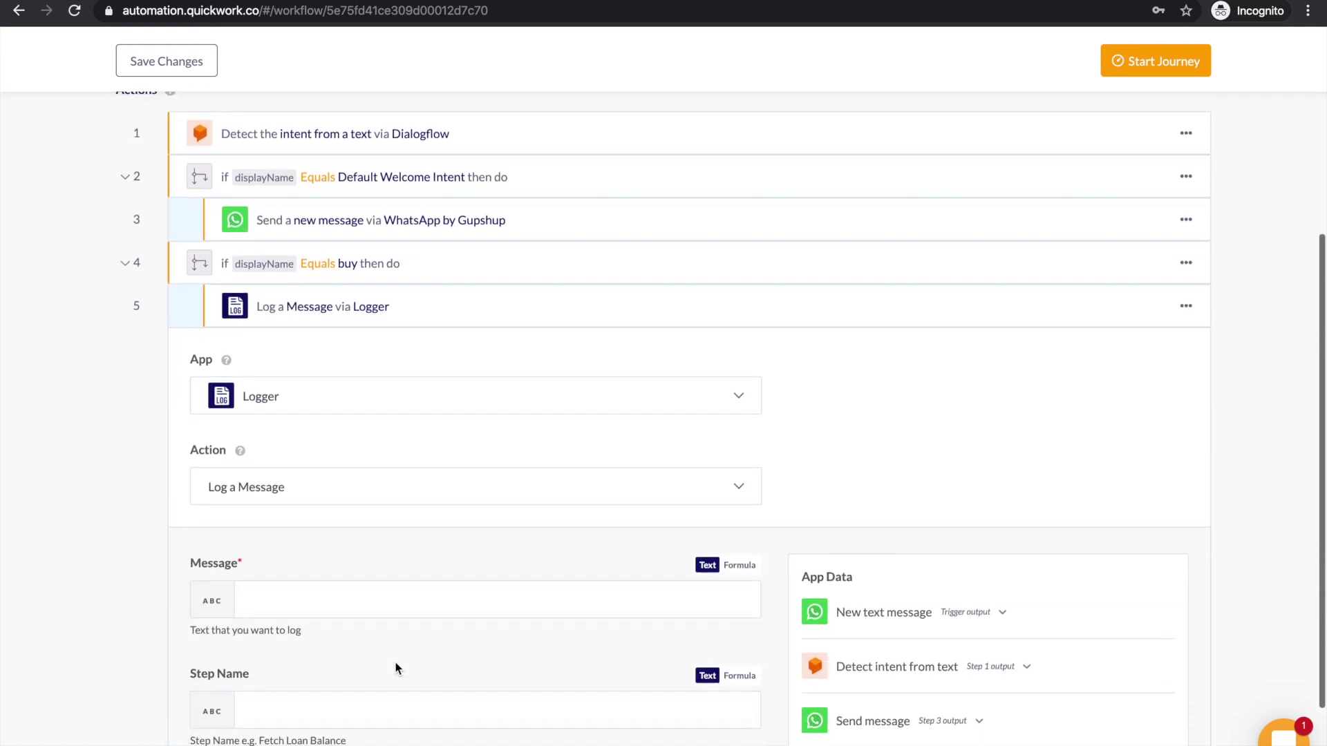
# Step: Set the log message to the formula Parameters.brownietypes
pyautogui.click(498, 490)
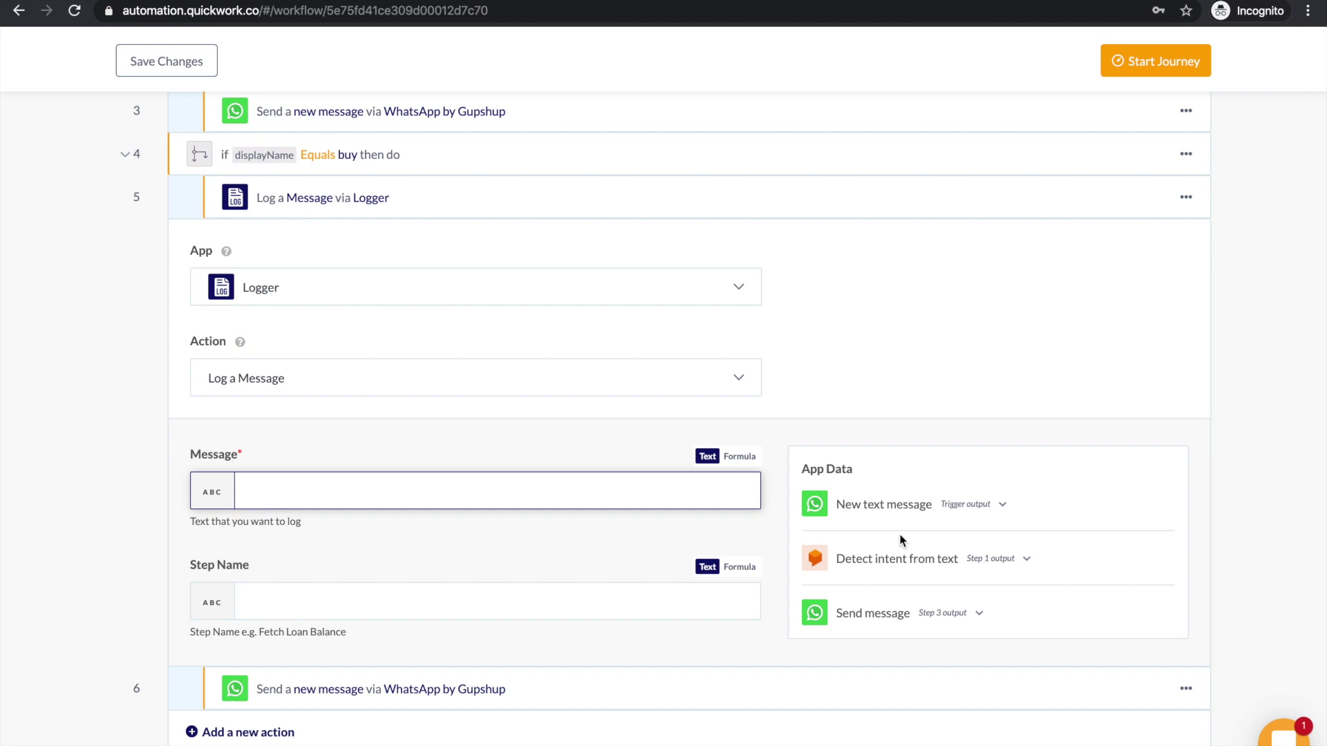
pyautogui.click(896, 559)
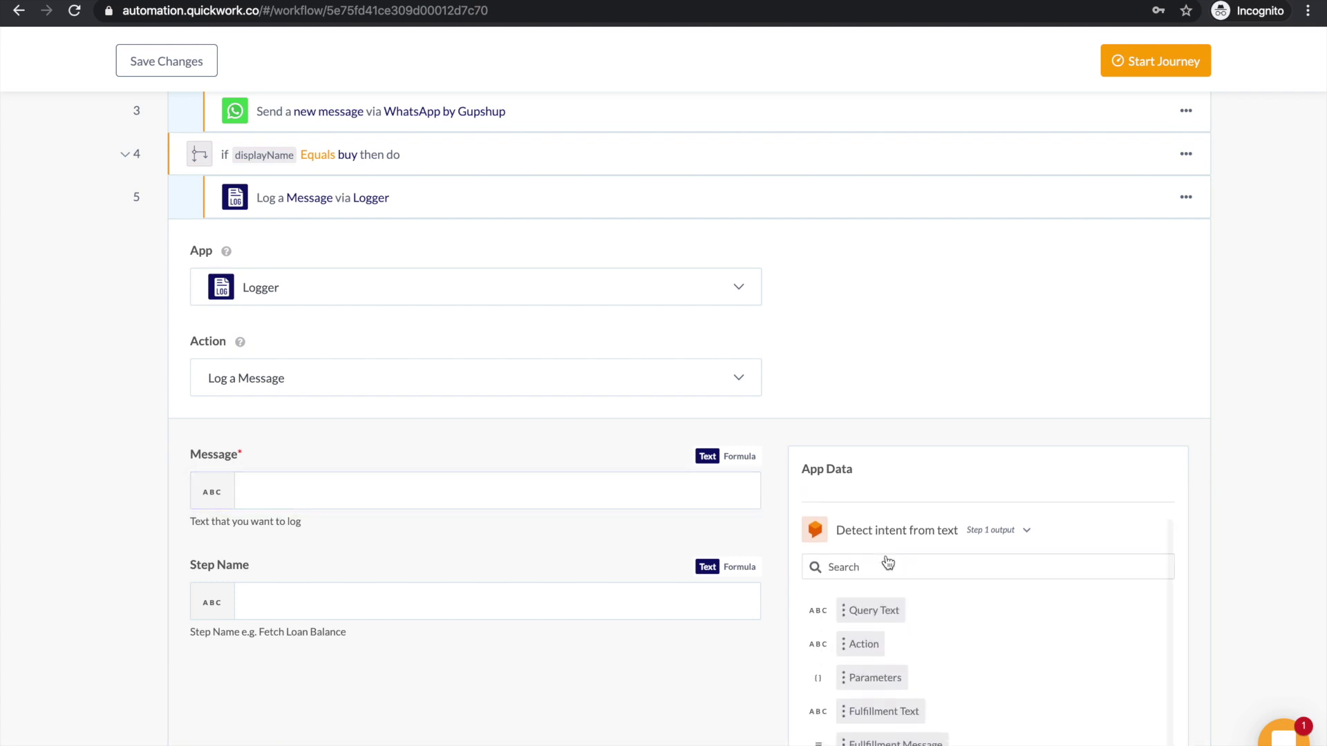
pyautogui.scroll(-5, 907, 469)
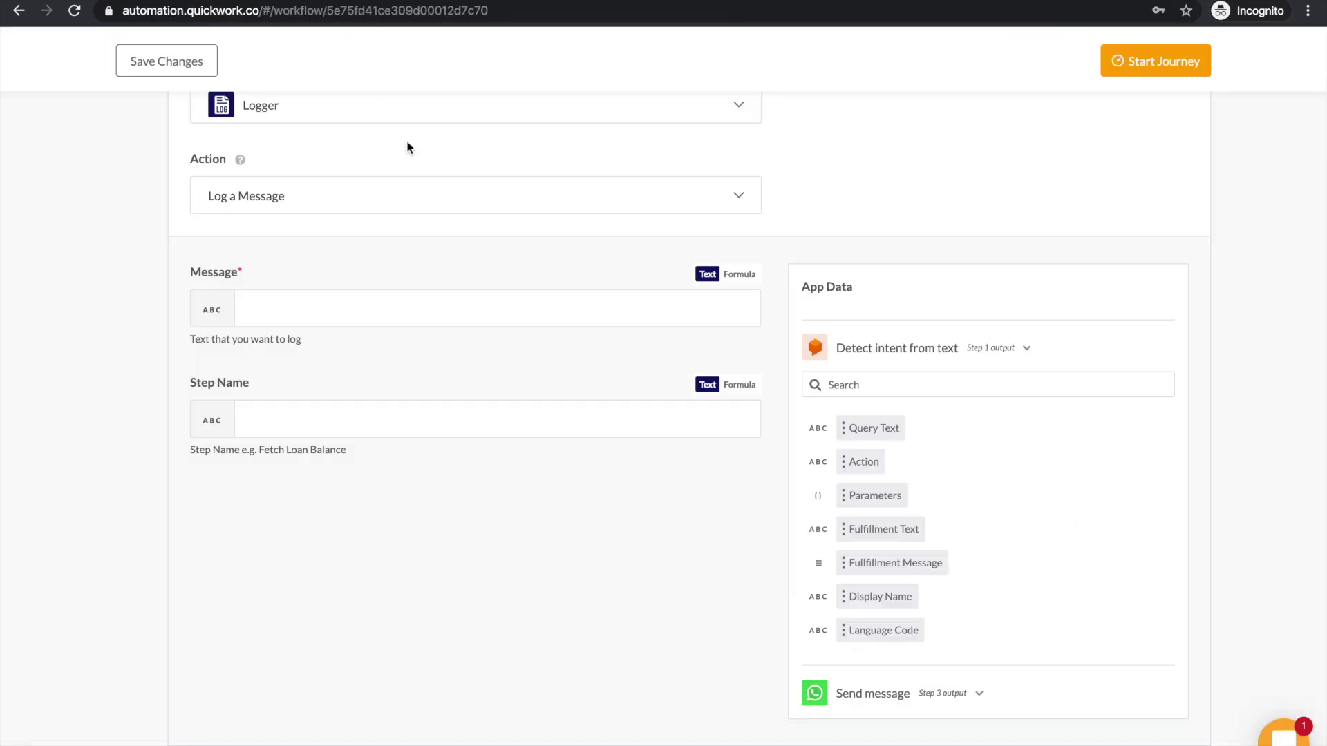
pyautogui.click(498, 314)
pyautogui.click(747, 276)
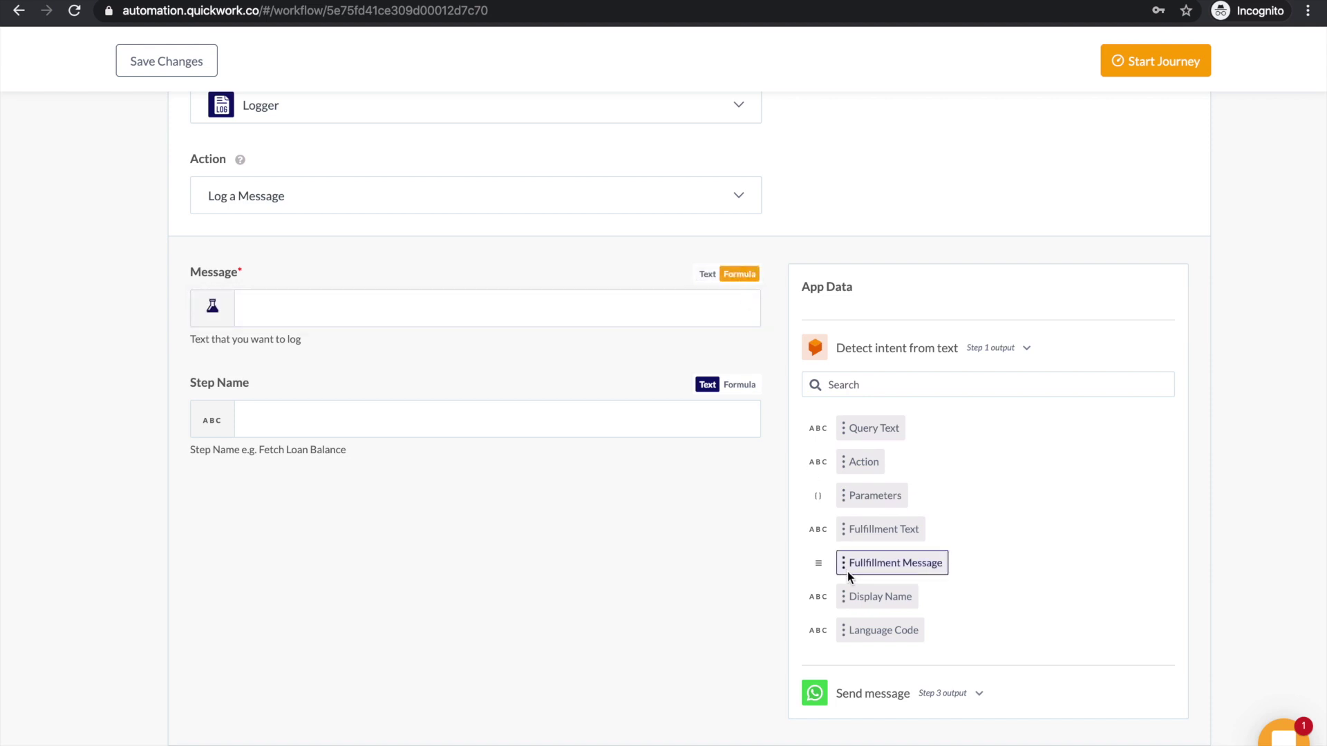
pyautogui.moveTo(872, 497); pyautogui.dragTo(359, 310)
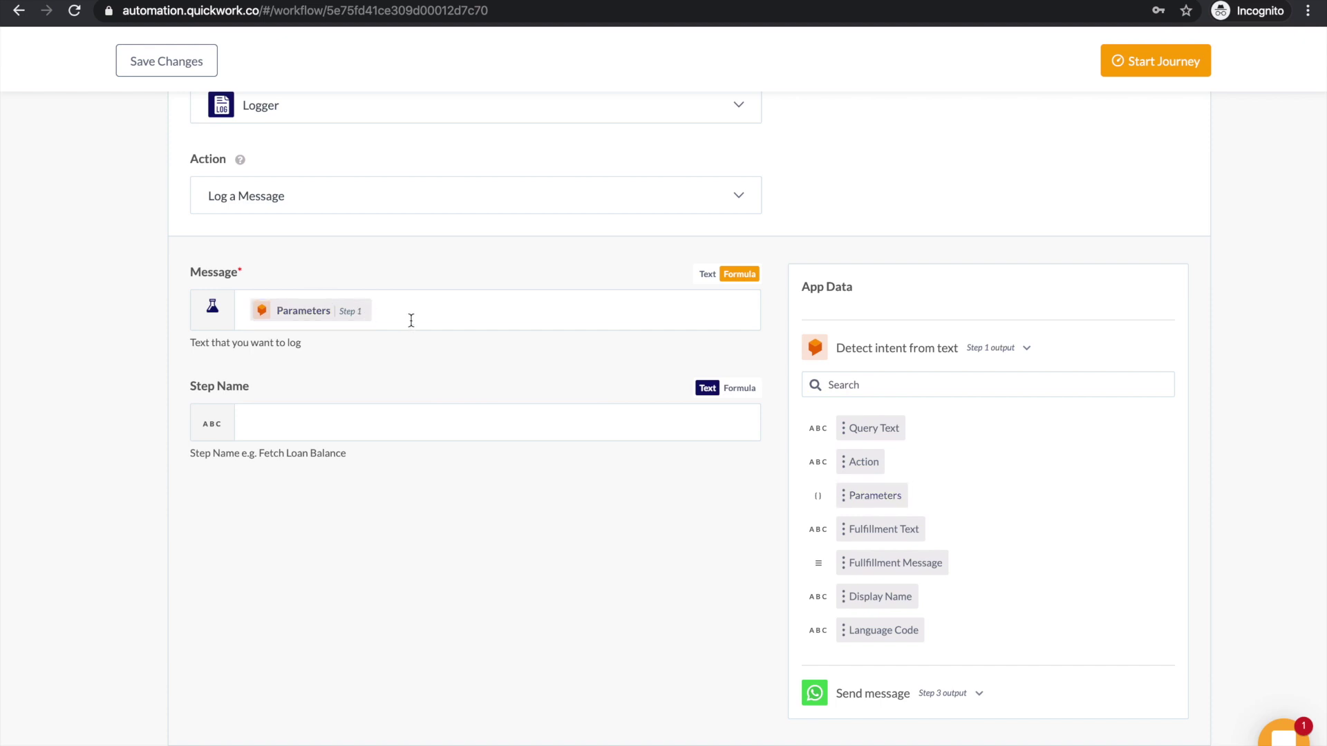
pyautogui.click(418, 325)
pyautogui.write('.')
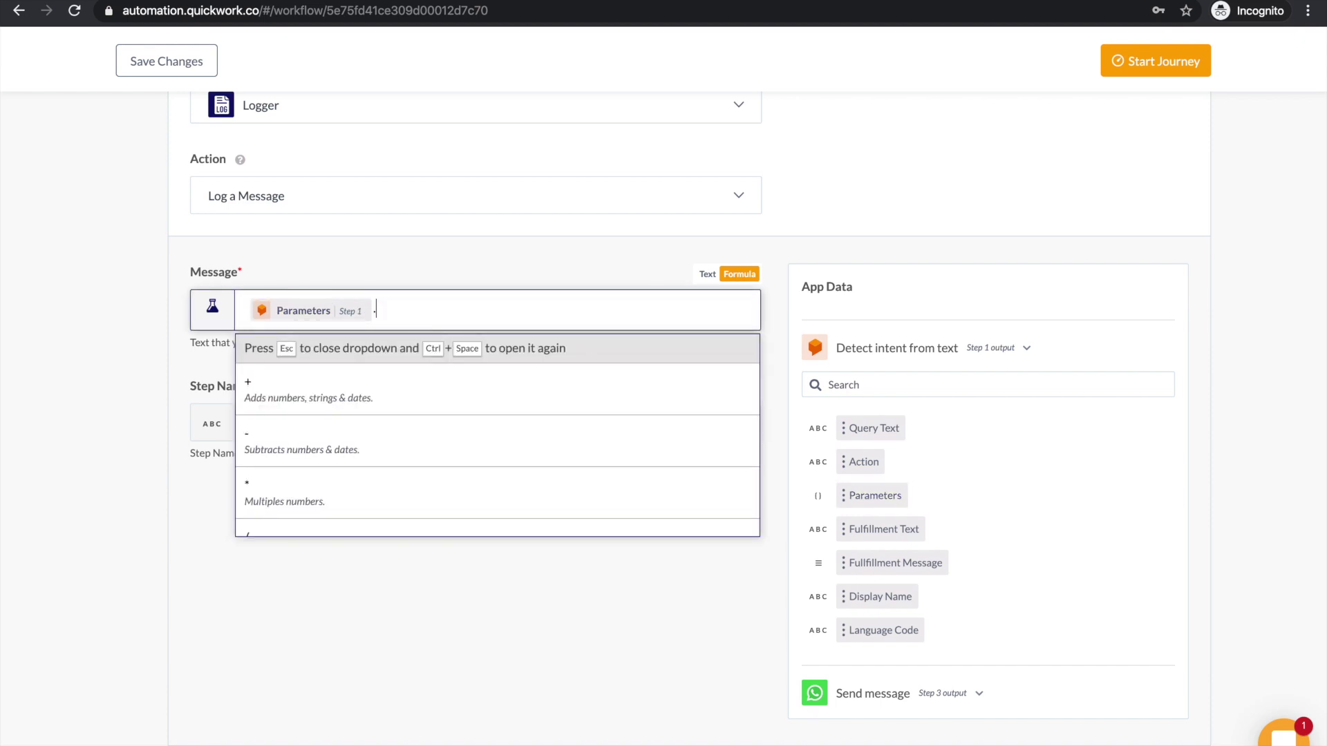
pyautogui.hotkey('alt', 'Tab')
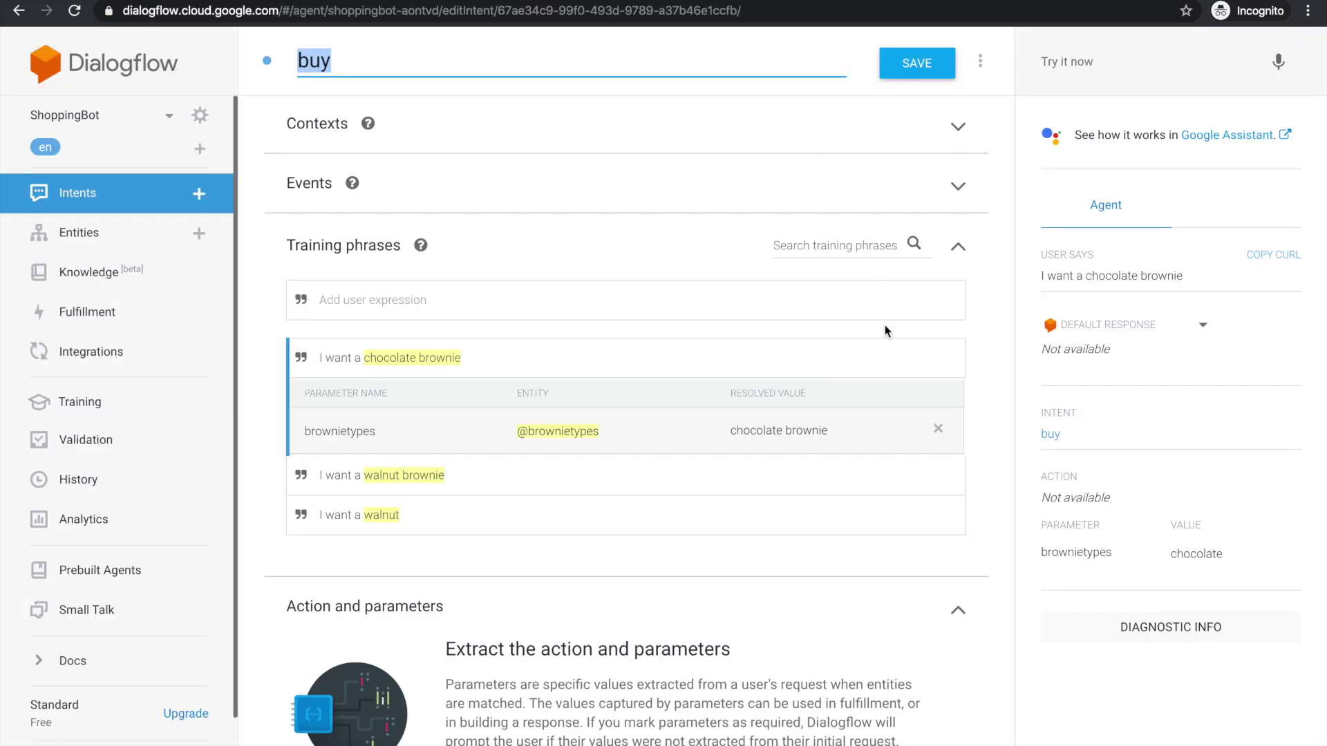
pyautogui.doubleClick(1076, 553)
pyautogui.hotkey('ctrl', 'c')
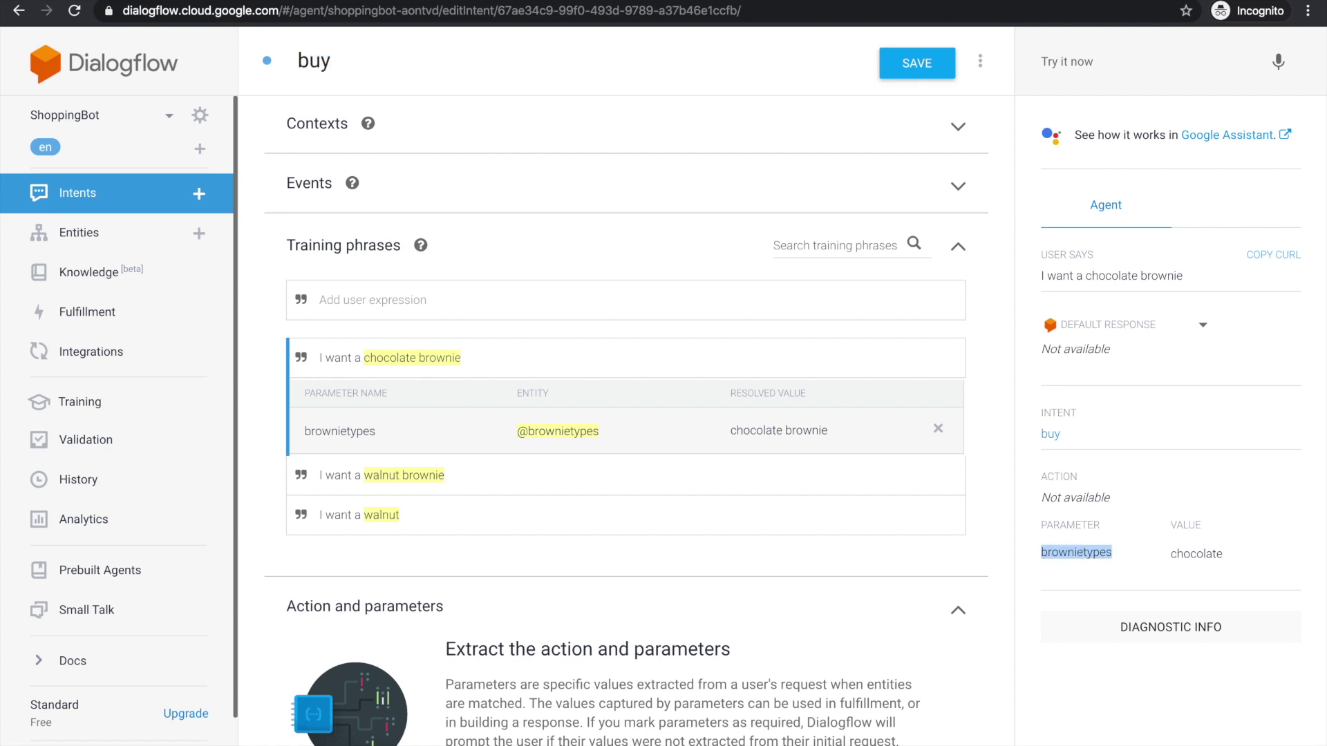
pyautogui.hotkey('alt', 'Tab')
pyautogui.hotkey('ctrl', 'v')
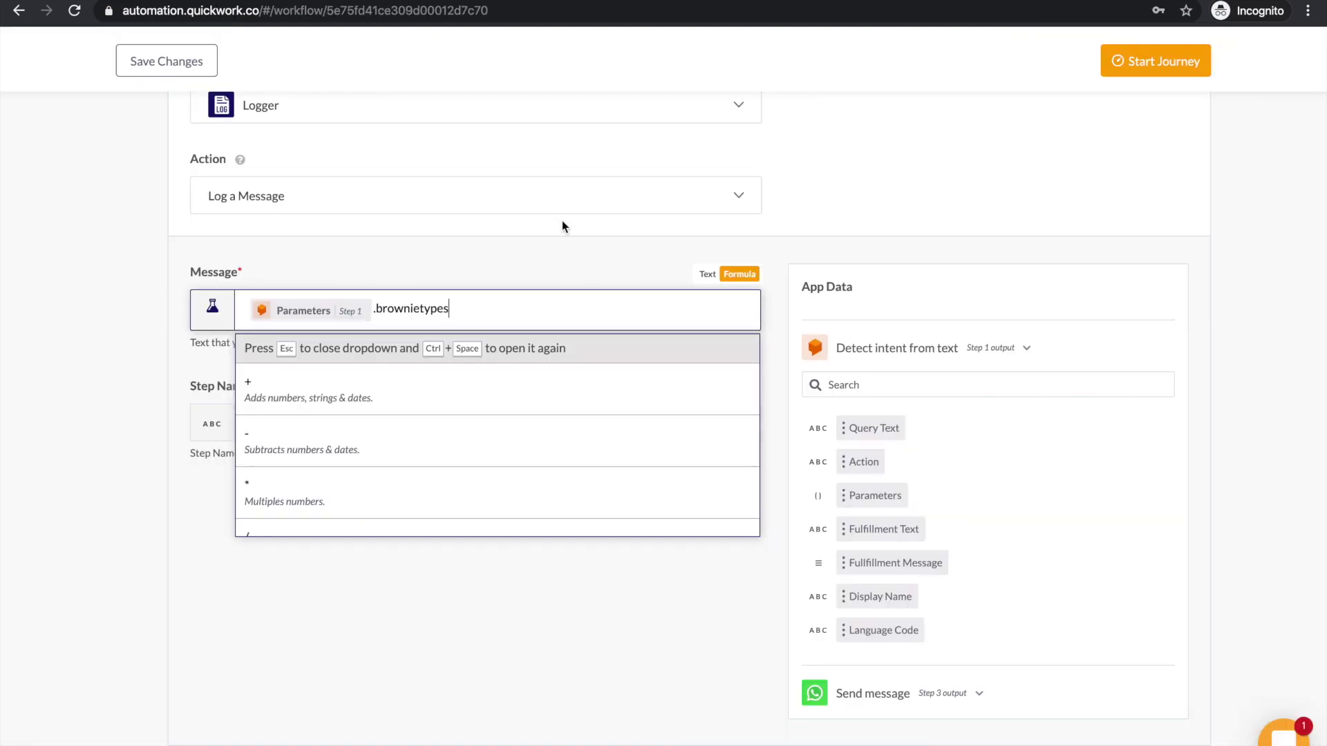
pyautogui.click(157, 228)
# Step: Name the logger step 'Type of brownie' and collapse it
pyautogui.scroll(3, 292, 297)
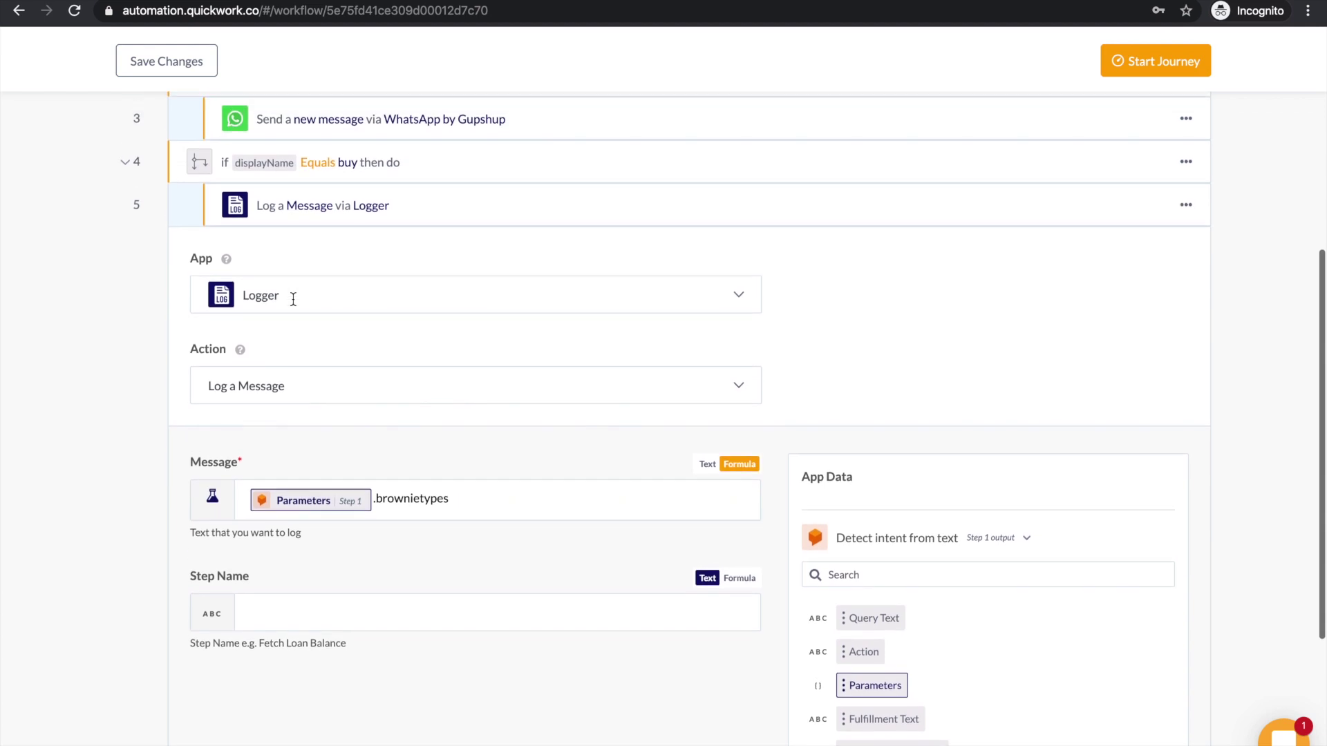
pyautogui.click(273, 639)
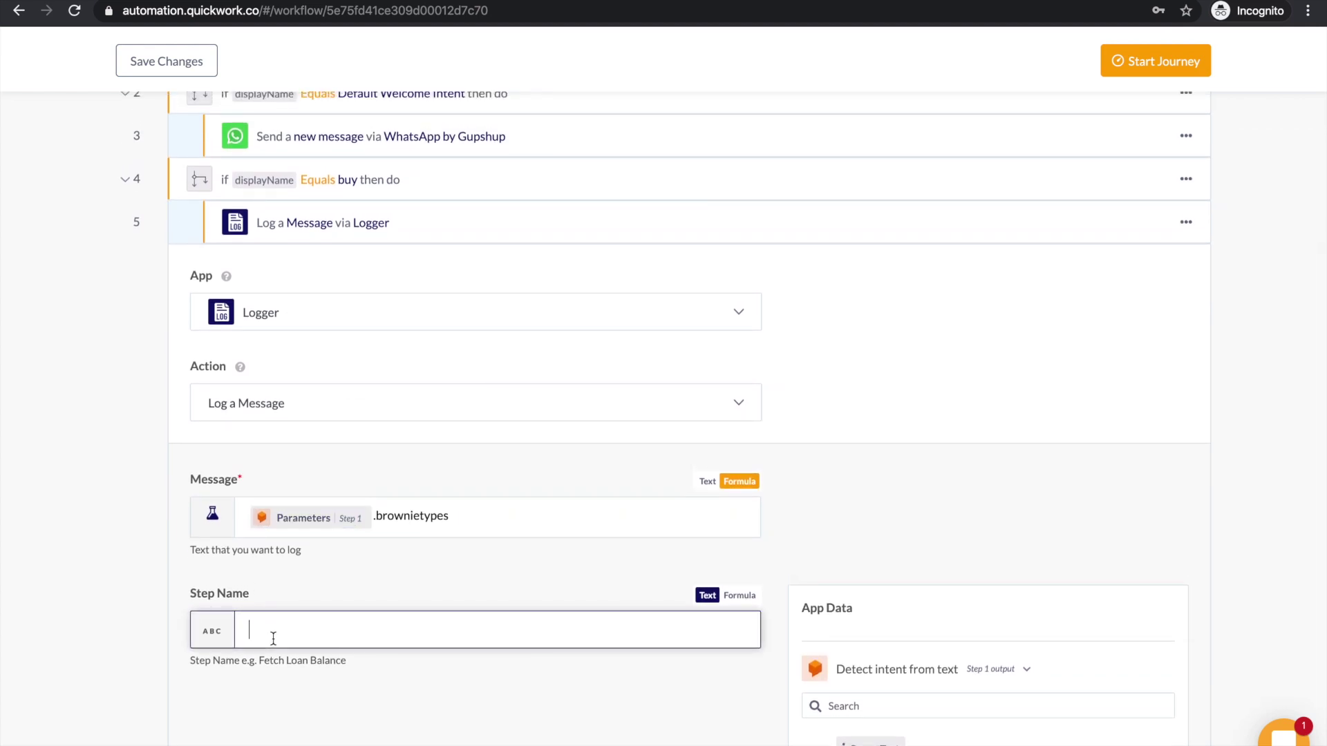
pyautogui.write('Type of brownie')
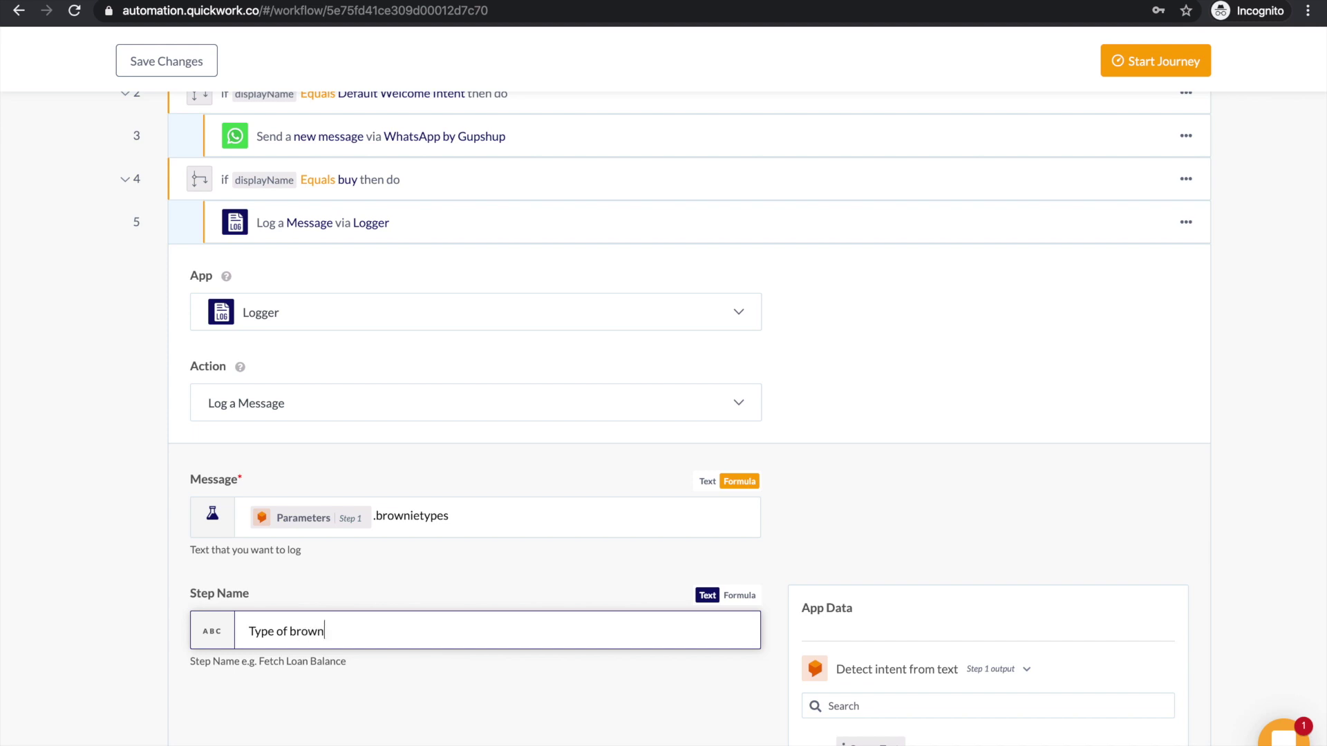
pyautogui.click(379, 467)
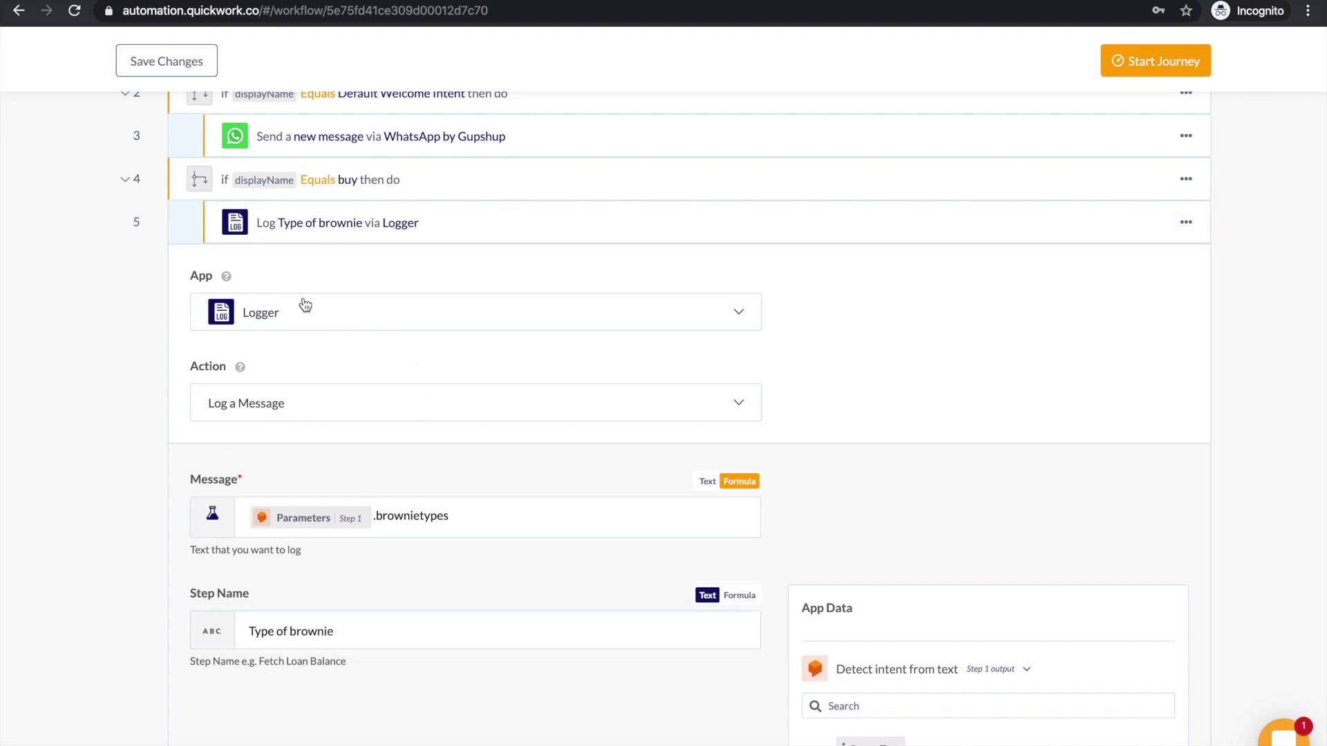
pyautogui.click(278, 230)
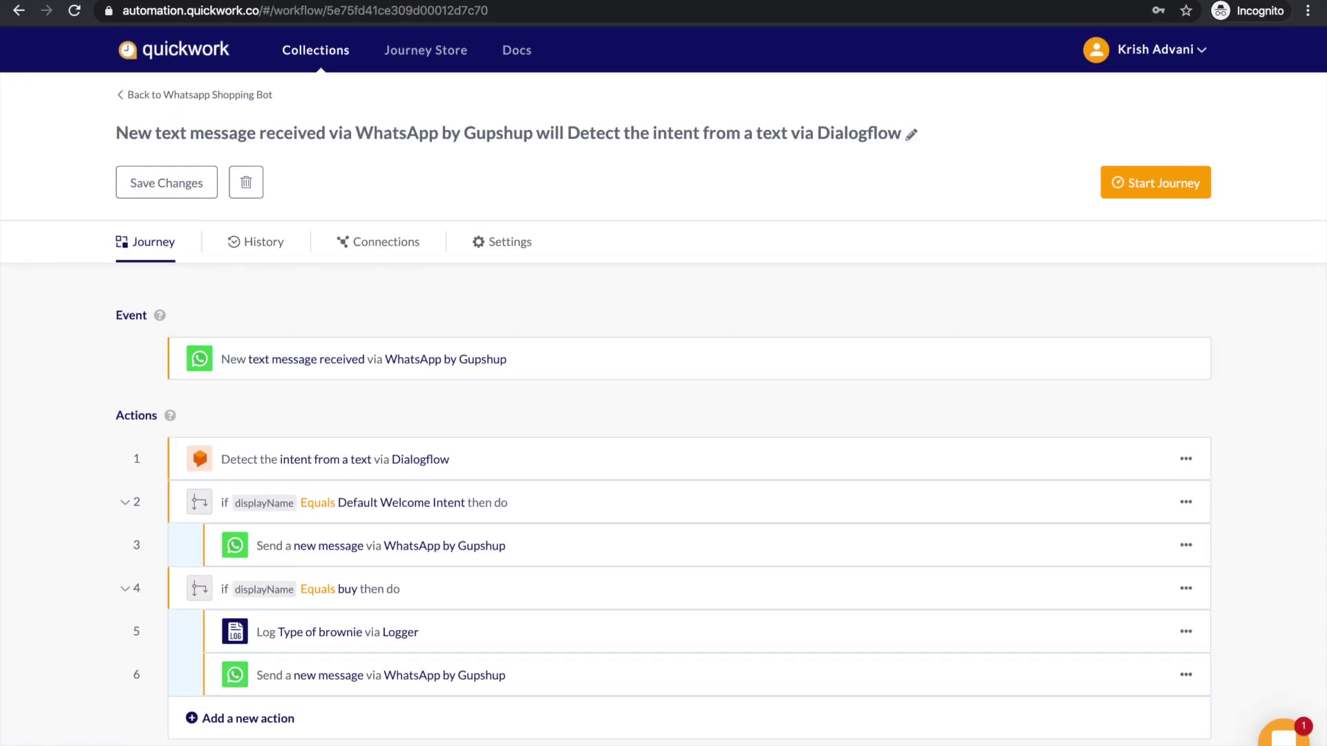
# Step: Add a Google Sheets 'Search cell using query' action after the logger in the buy branch
pyautogui.click(205, 718)
pyautogui.scroll(-5, 205, 738)
pyautogui.click(335, 432)
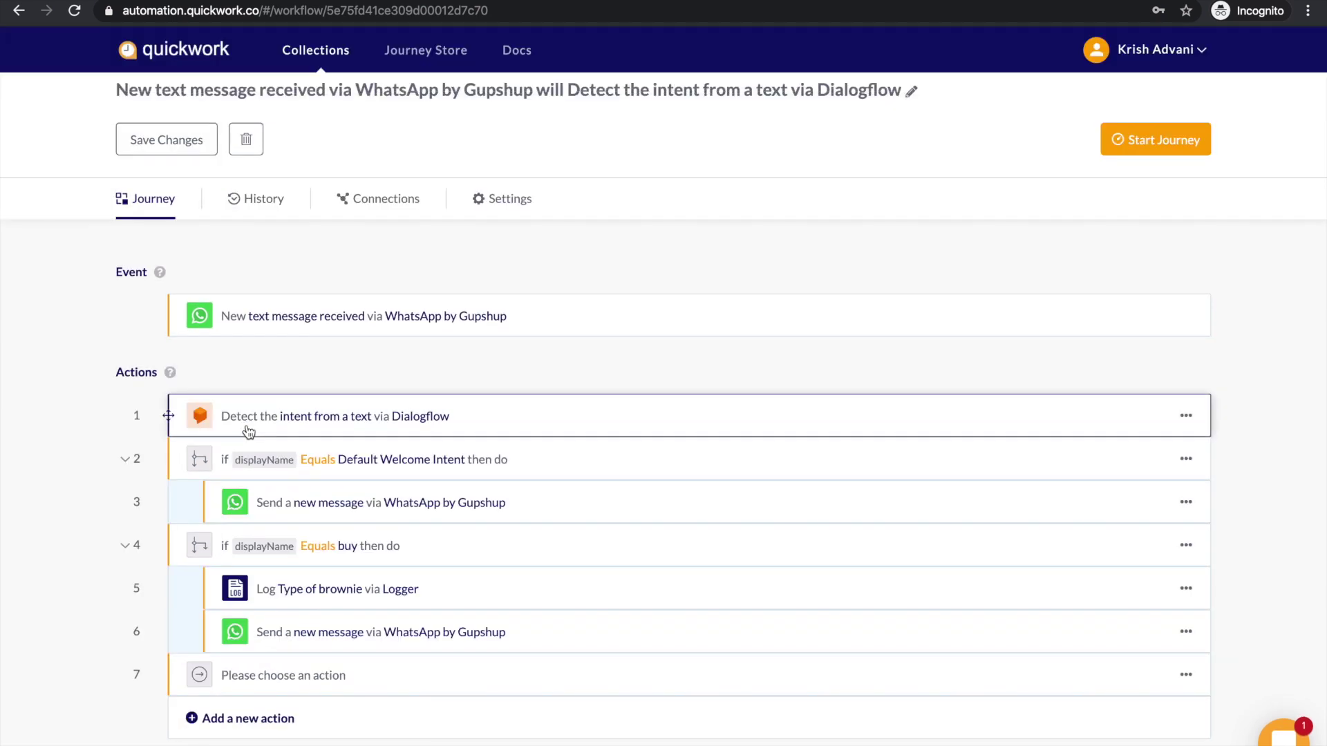
pyautogui.moveTo(199, 675); pyautogui.dragTo(394, 601)
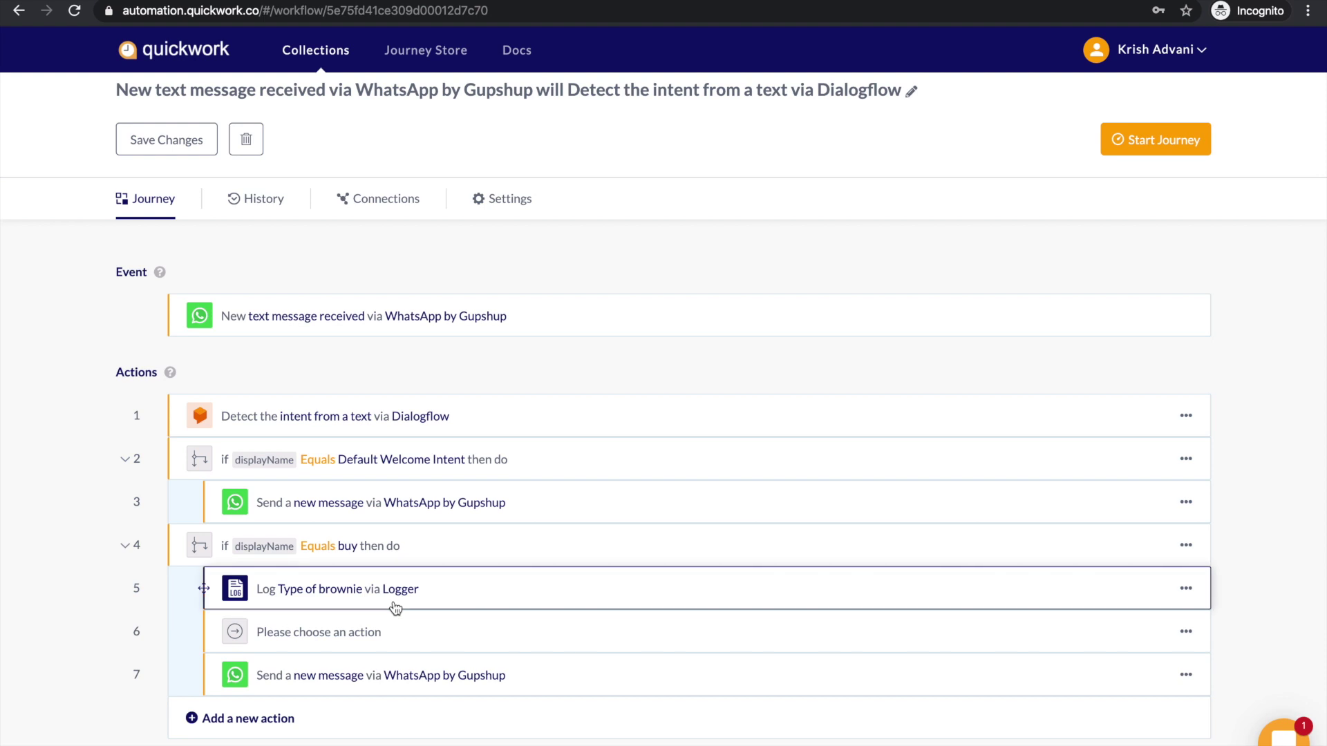
pyautogui.click(383, 630)
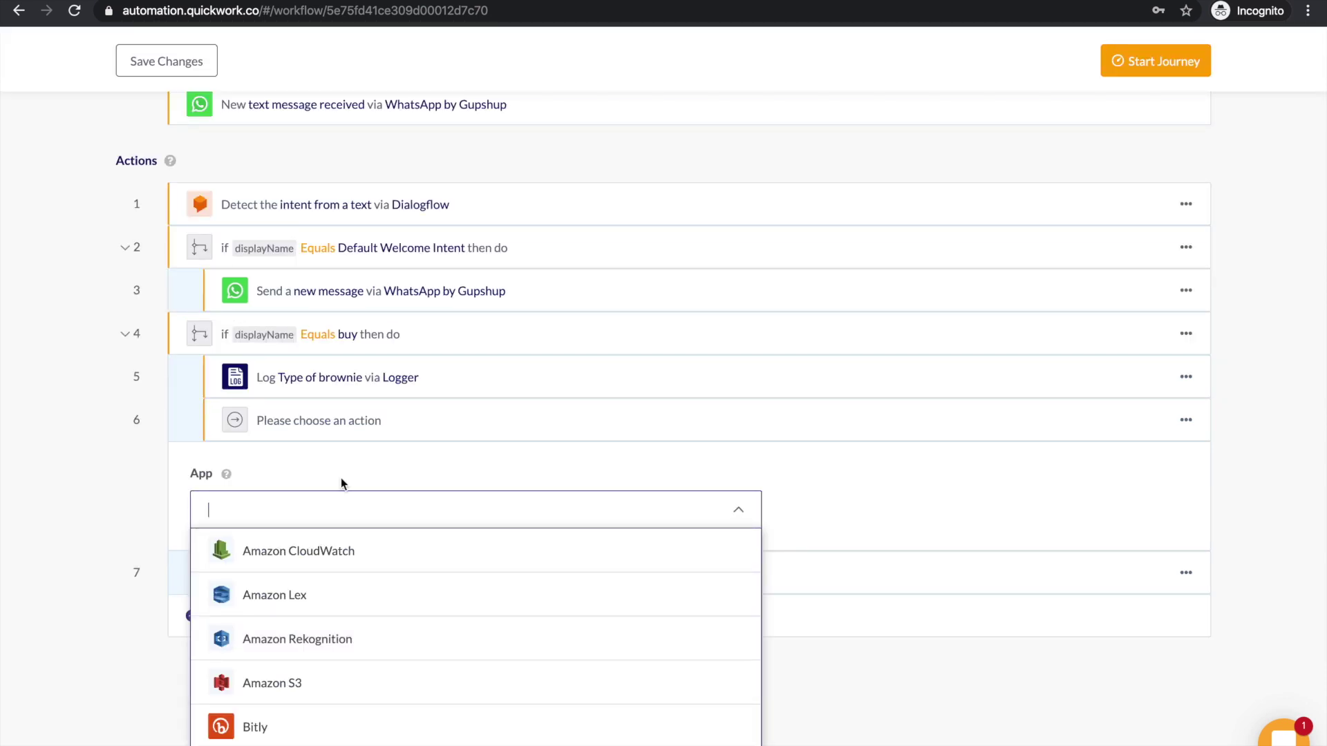
pyautogui.write('shee')
pyautogui.click(325, 656)
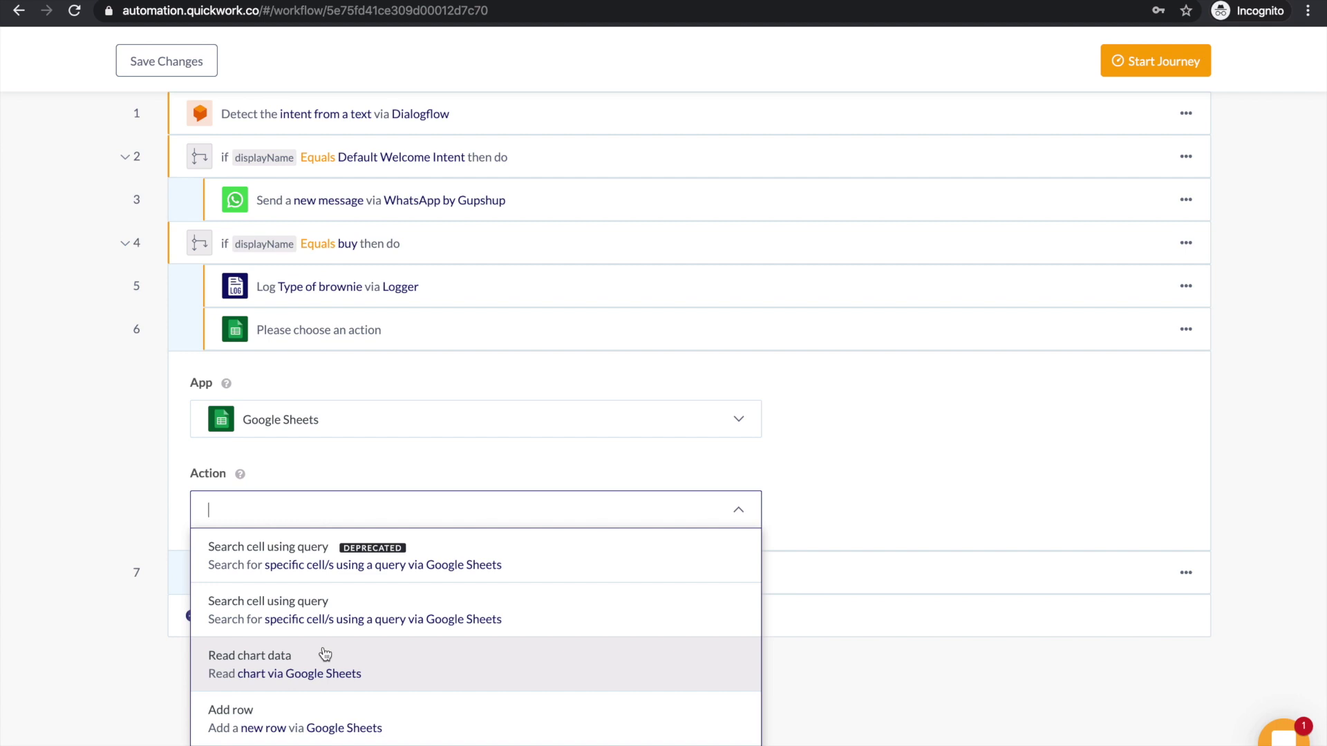
pyautogui.write('qu')
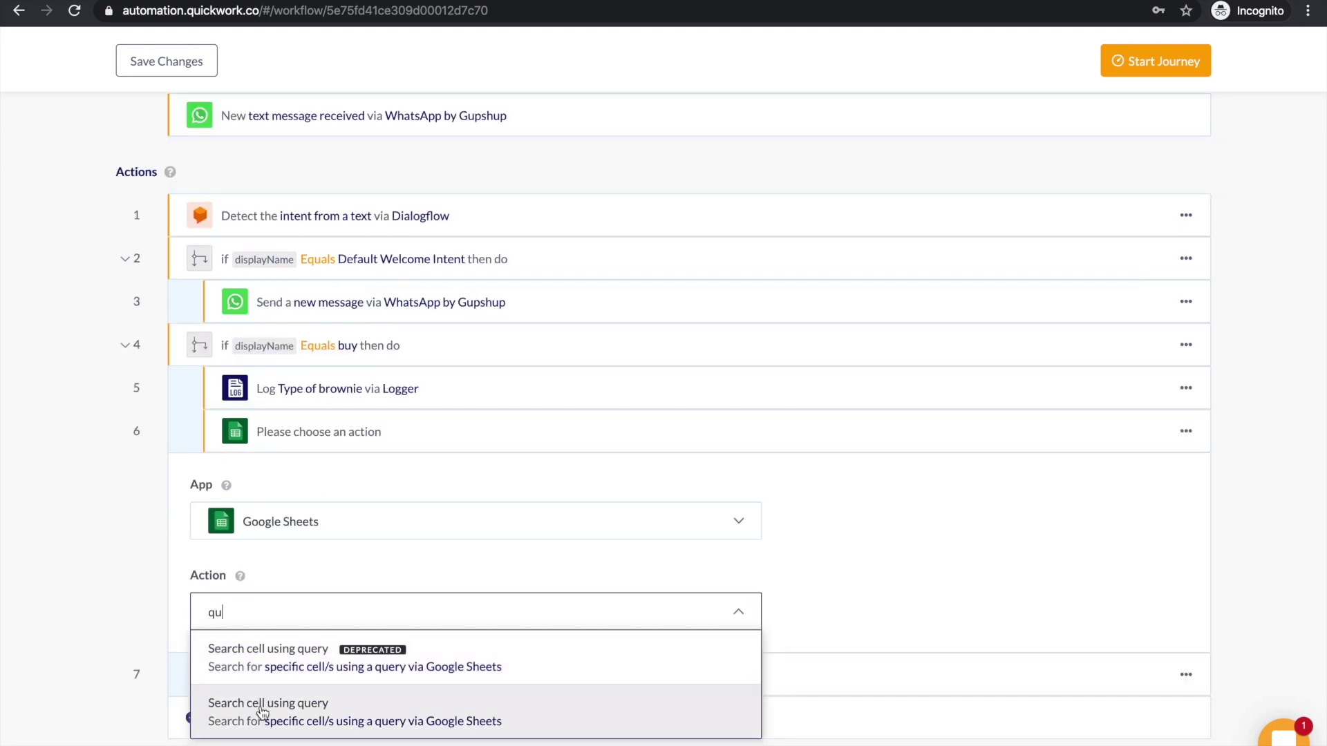
pyautogui.click(261, 713)
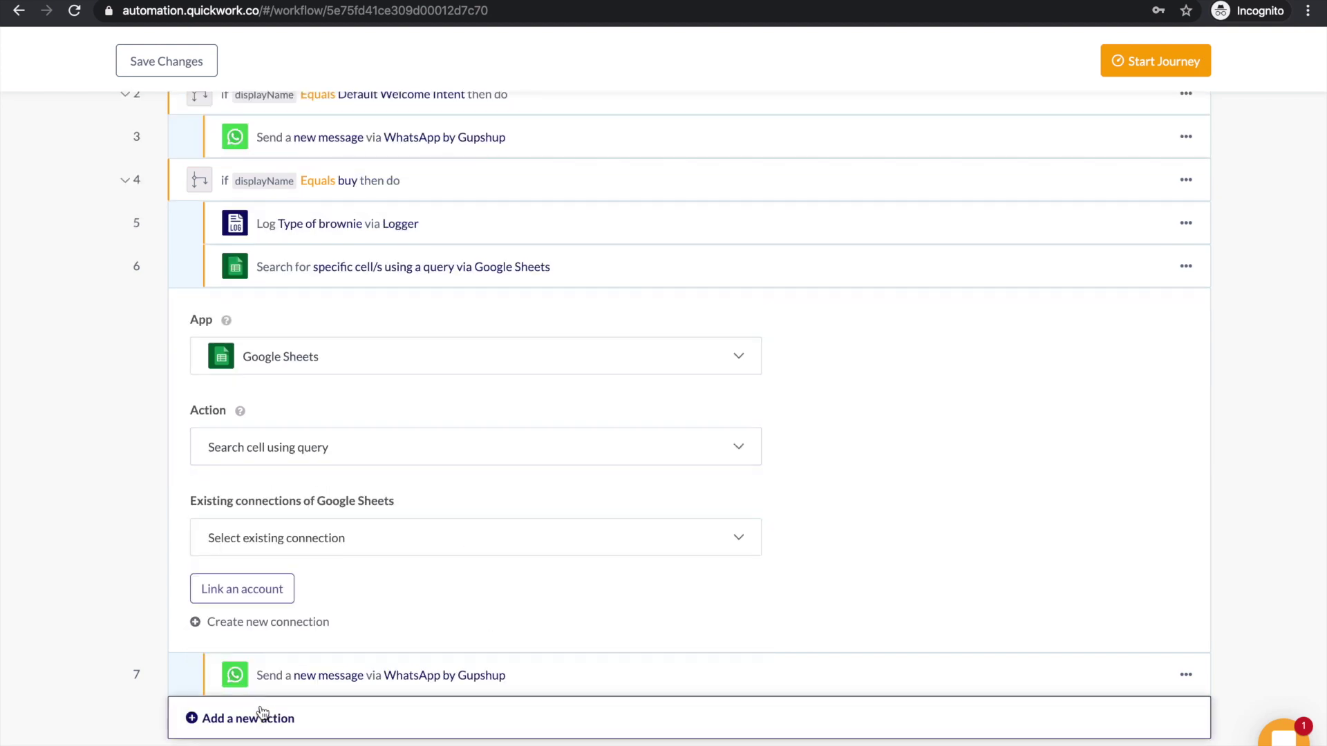
# Step: Link the step to the 'My first Google Sheets account' connection
pyautogui.click(358, 526)
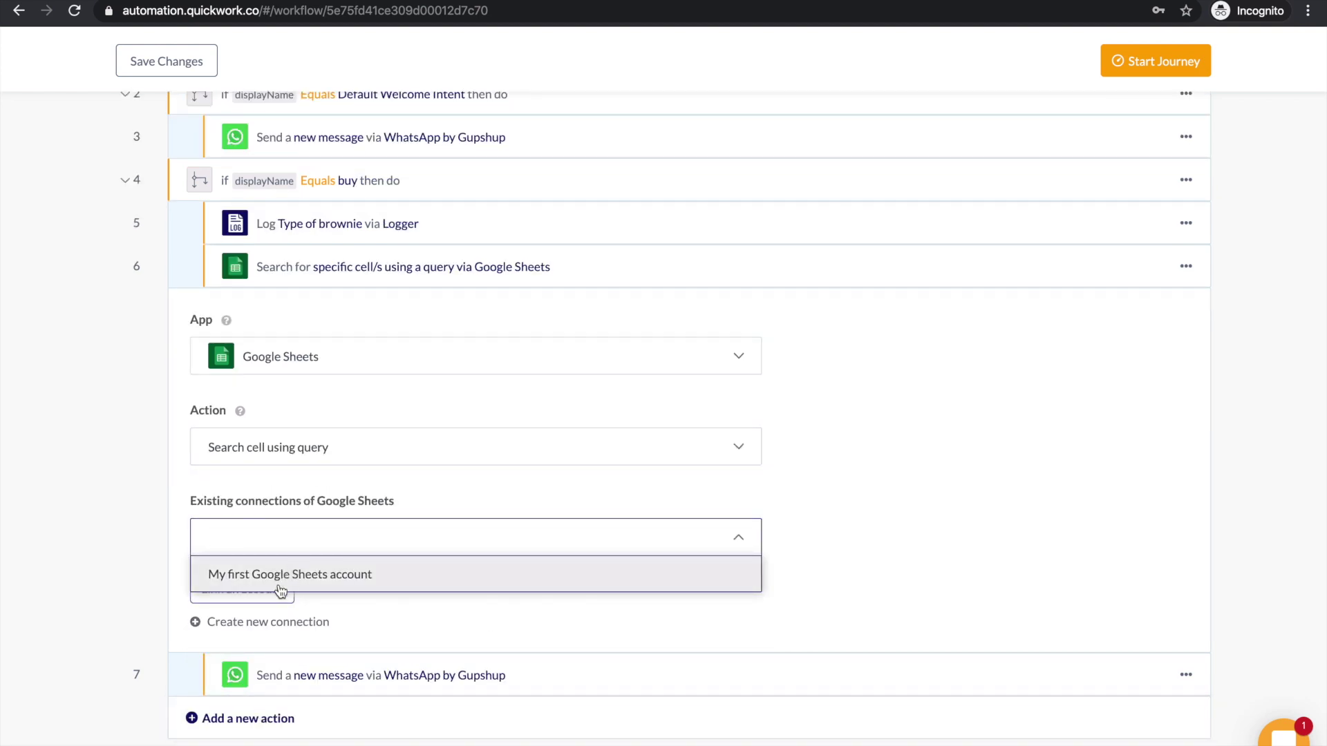
pyautogui.click(340, 581)
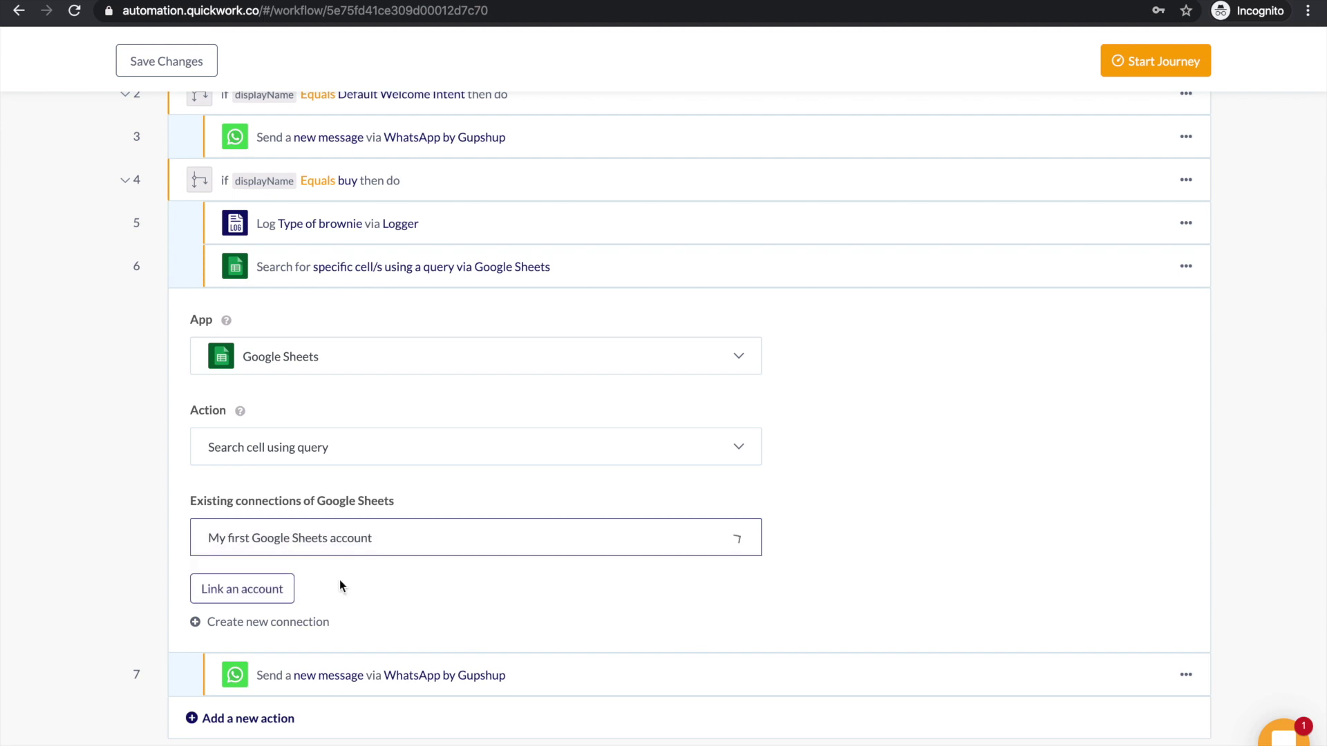
pyautogui.click(274, 597)
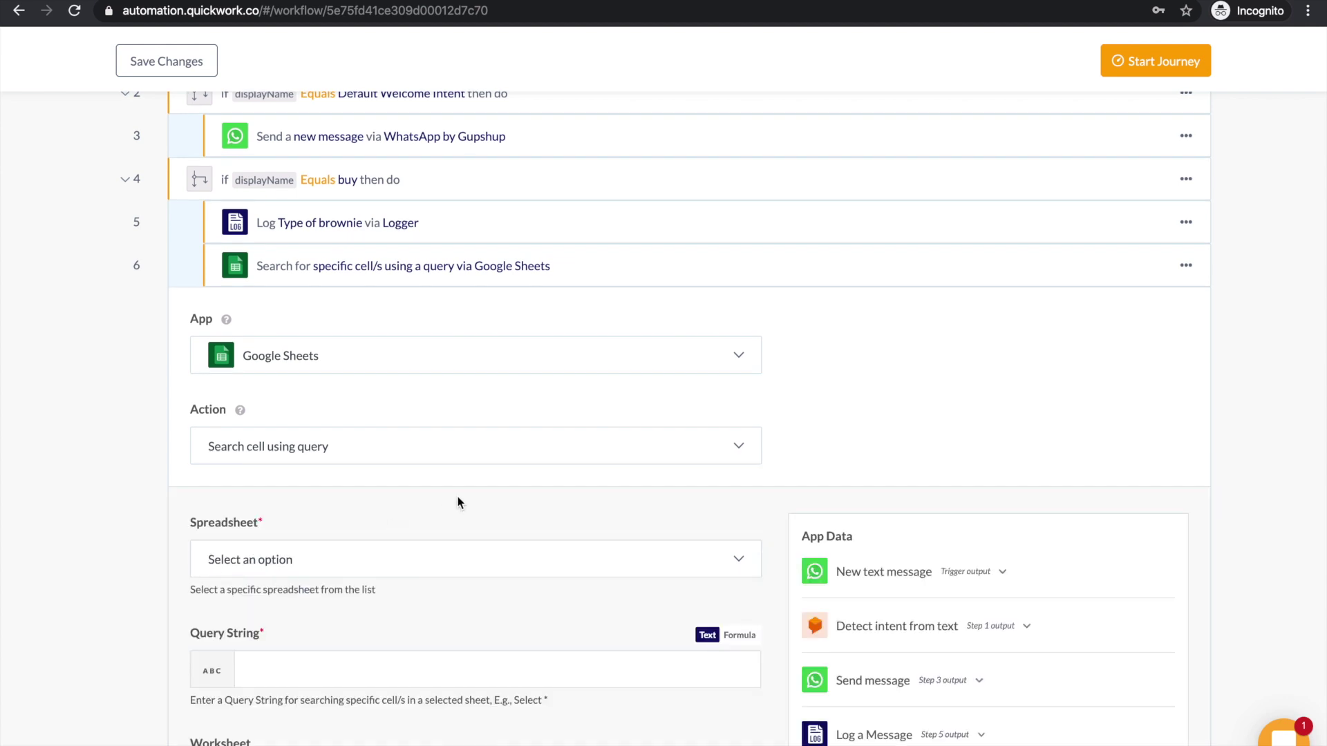
# Step: Choose spreadsheet 'Products' and worksheet 'Hoja 1' in the Sheets search step
pyautogui.scroll(-5, 458, 496)
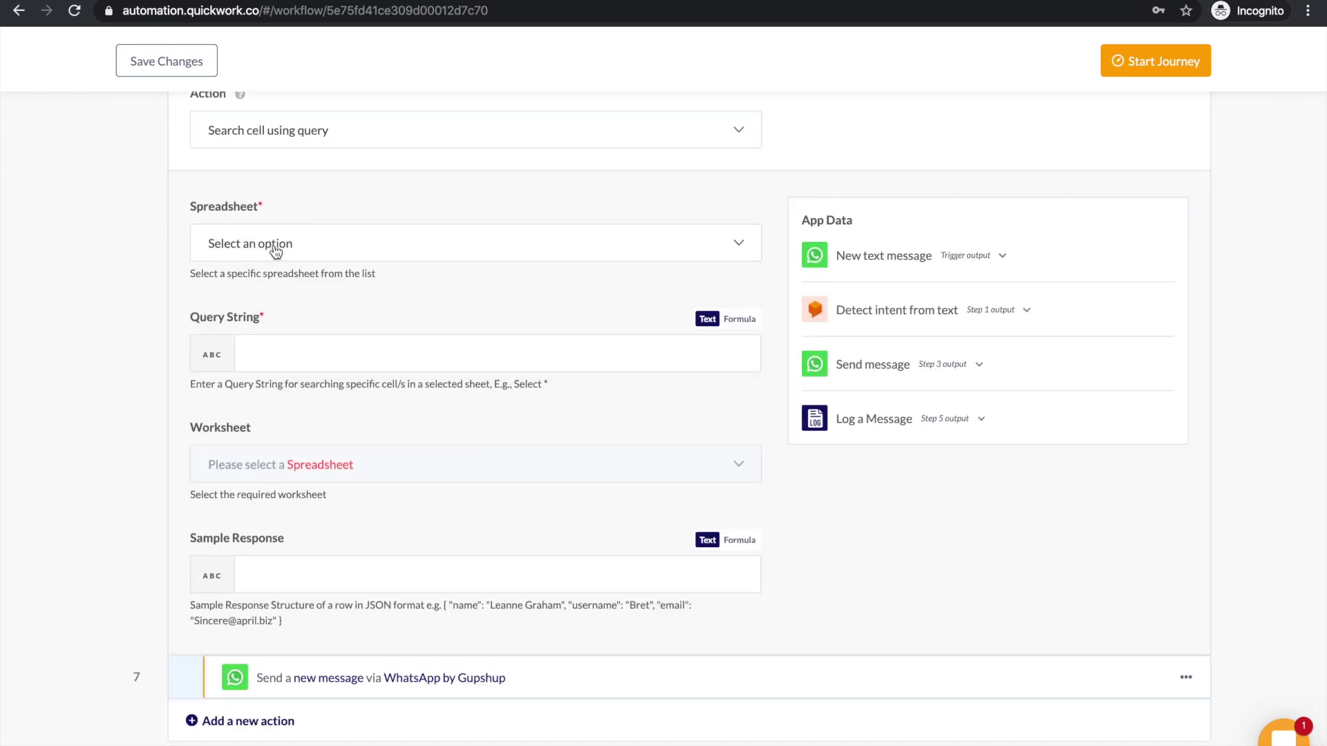
pyautogui.click(274, 246)
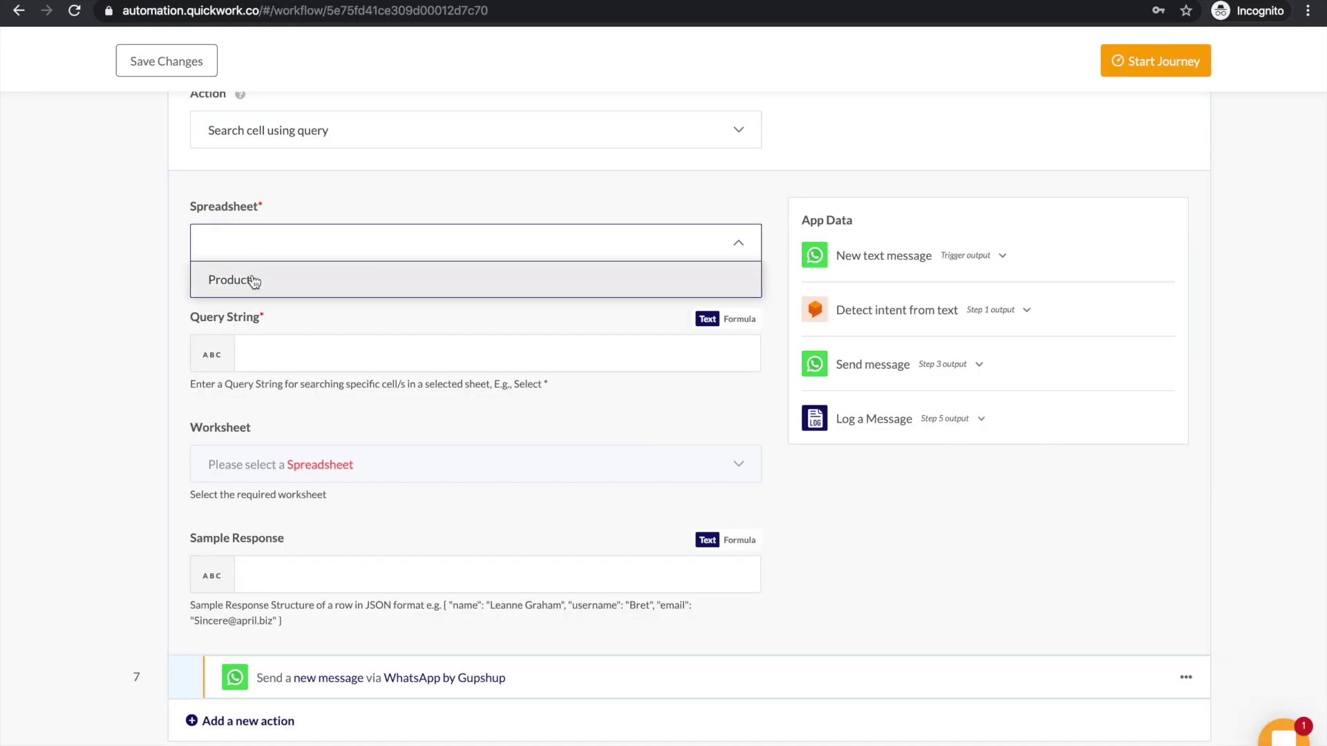
pyautogui.click(253, 281)
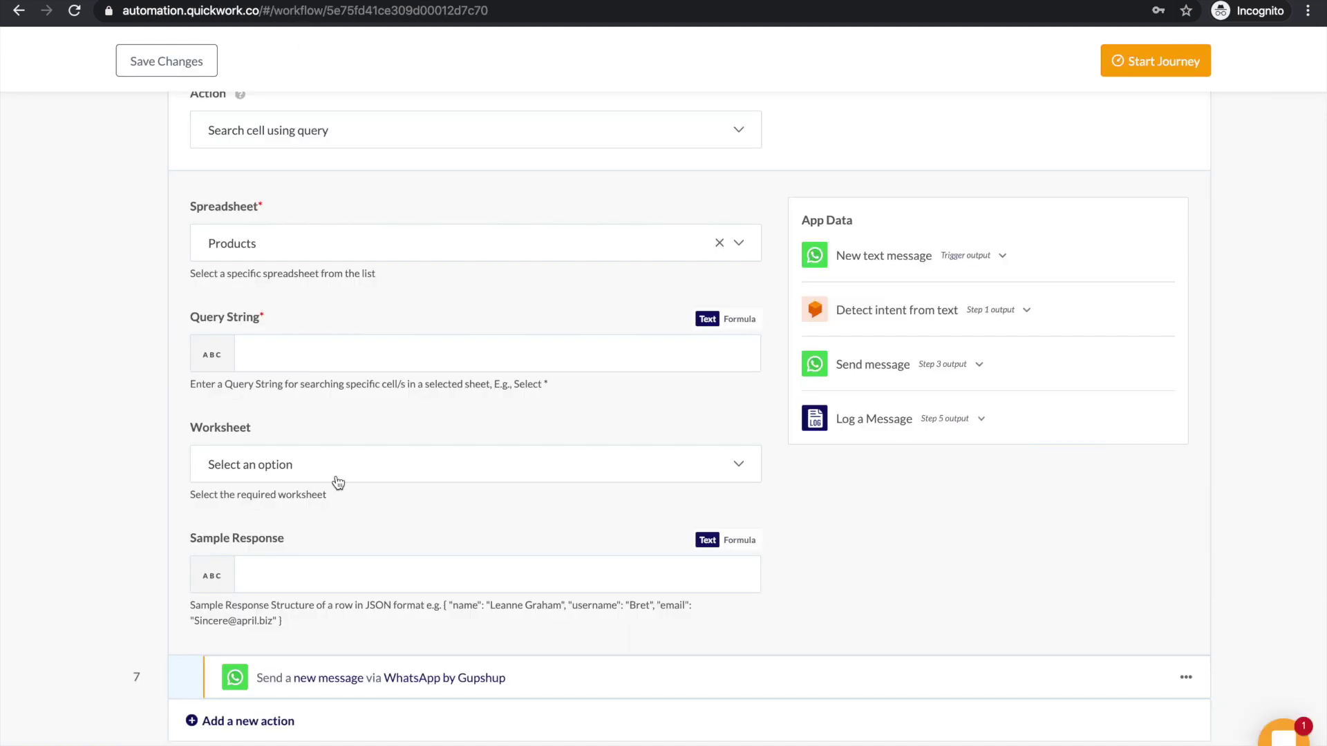
pyautogui.click(338, 482)
pyautogui.click(305, 512)
pyautogui.click(370, 577)
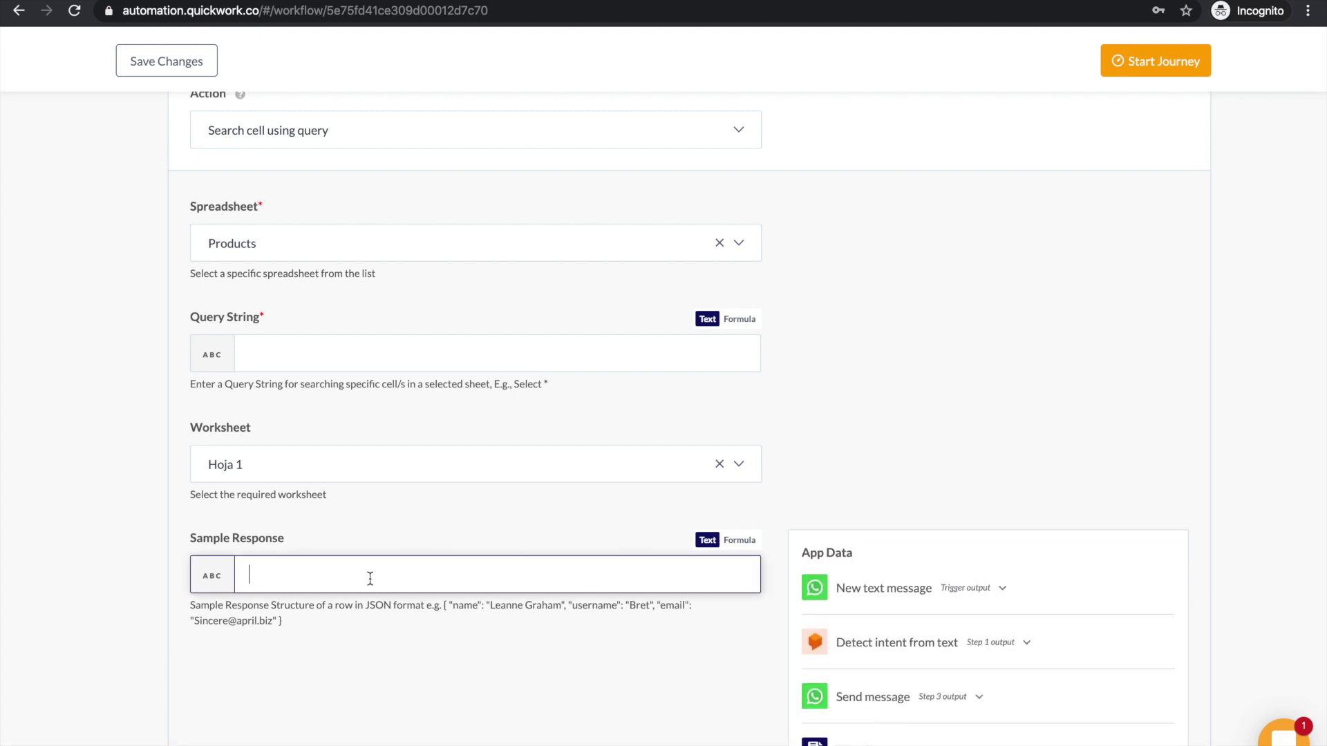
# Step: Enter {"price" : ""} as the sample response, then check the Products spreadsheet
pyautogui.write('{""}')
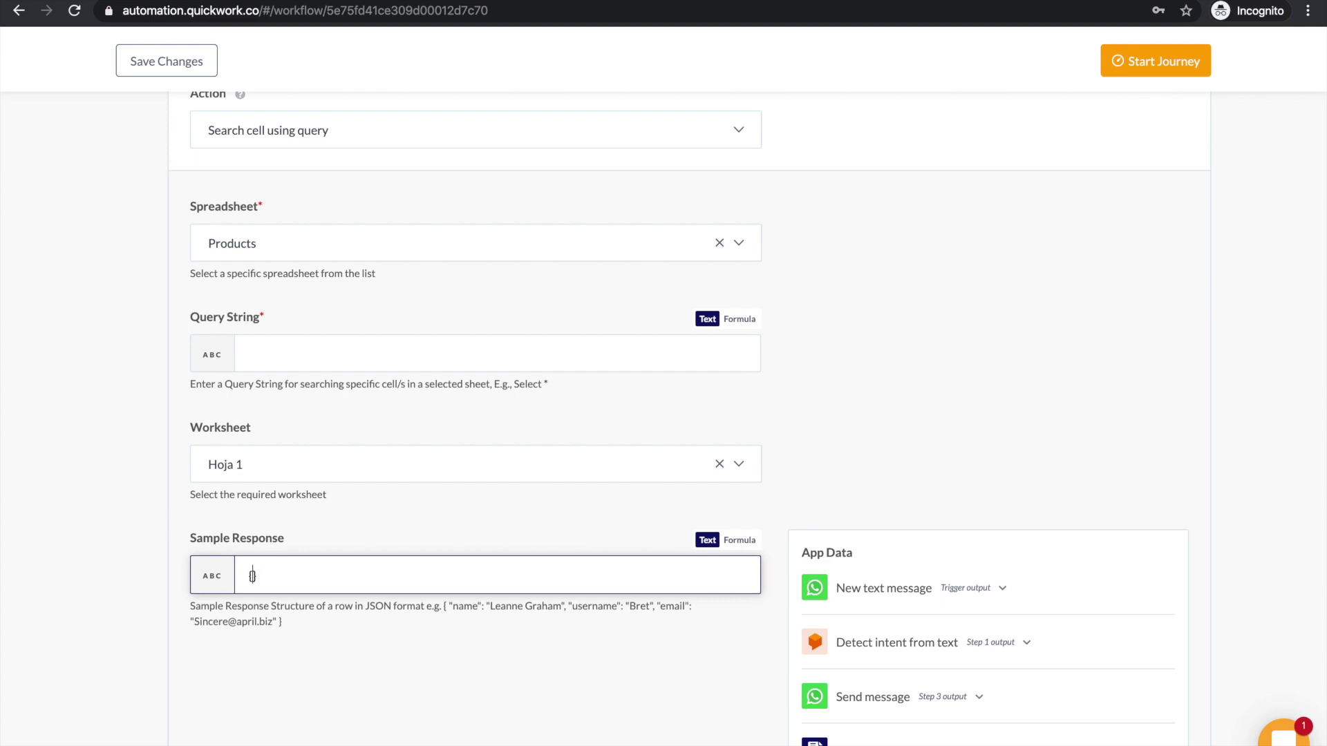
pyautogui.write('price')
pyautogui.press('Right')
pyautogui.write(': ""')
pyautogui.click(139, 541)
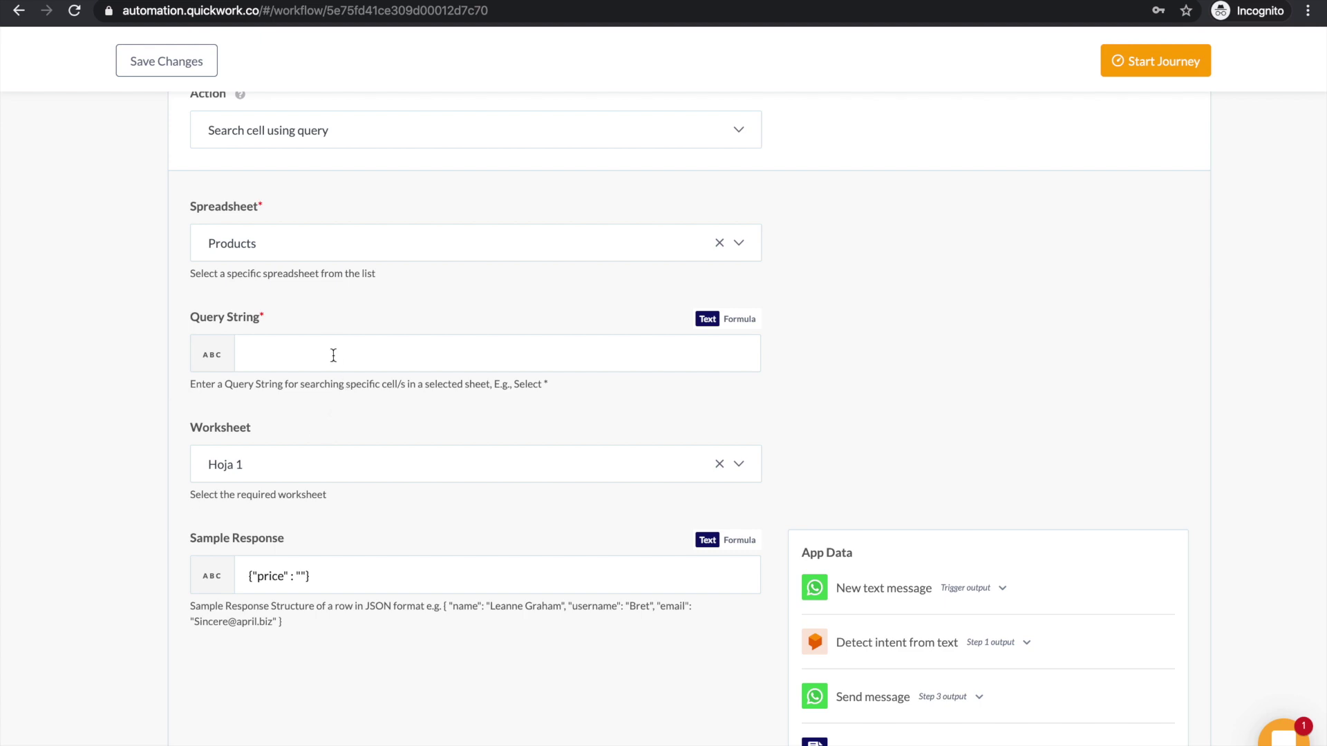
pyautogui.click(330, 349)
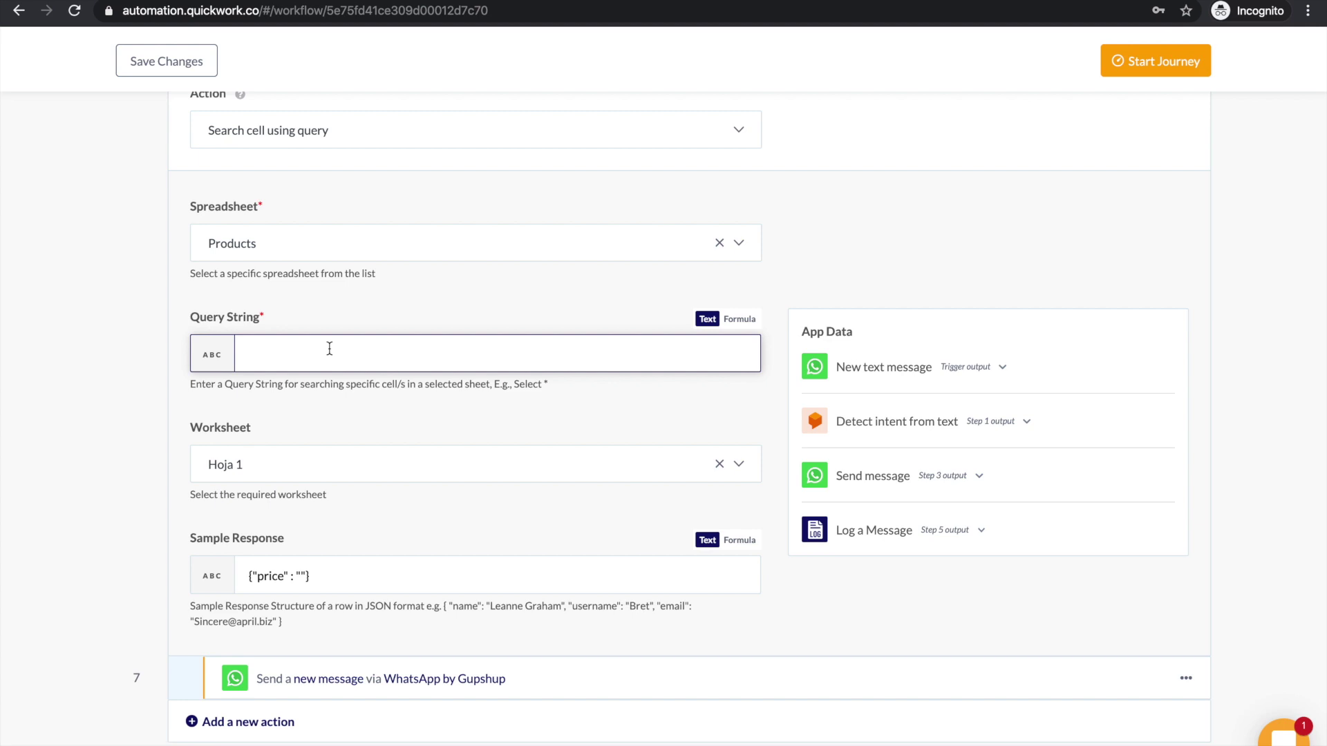
pyautogui.hotkey('ctrl', 'Tab')
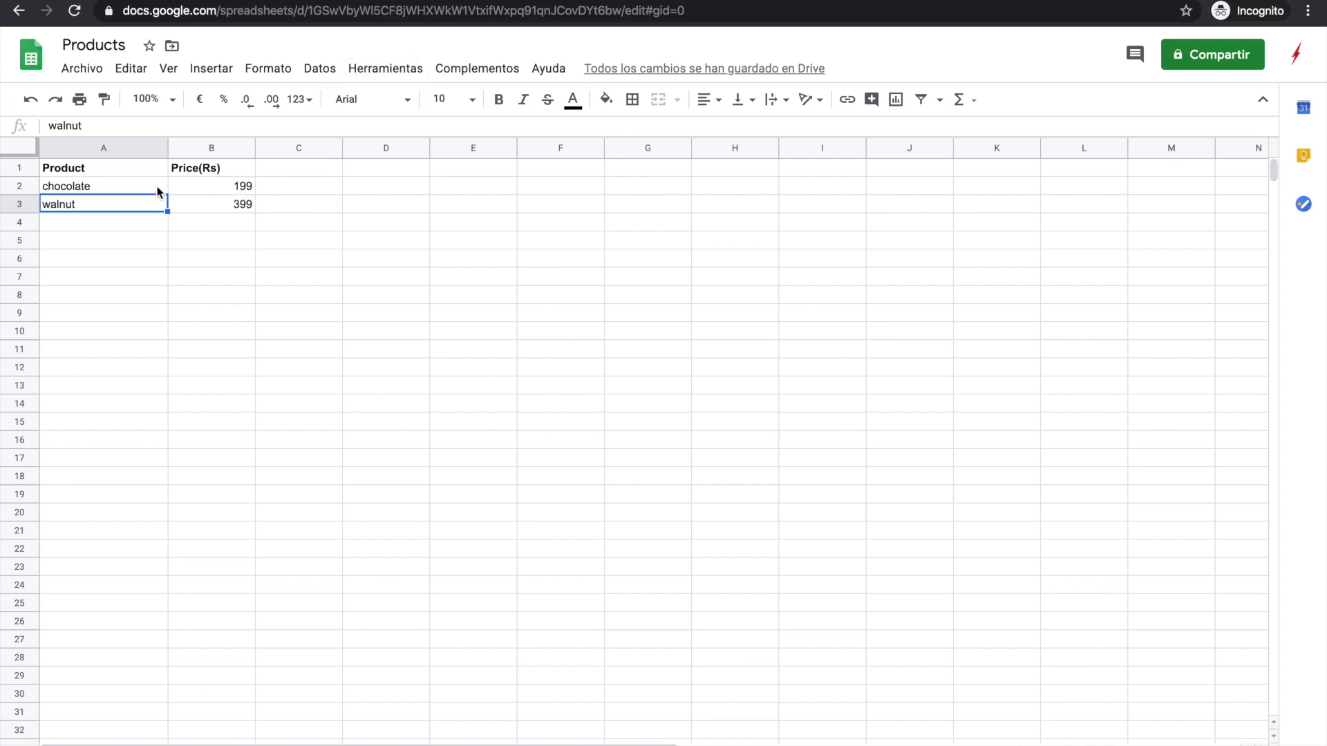
# Step: Begin the query string with 'Select B where A =' after checking the Products columns
pyautogui.click(102, 187)
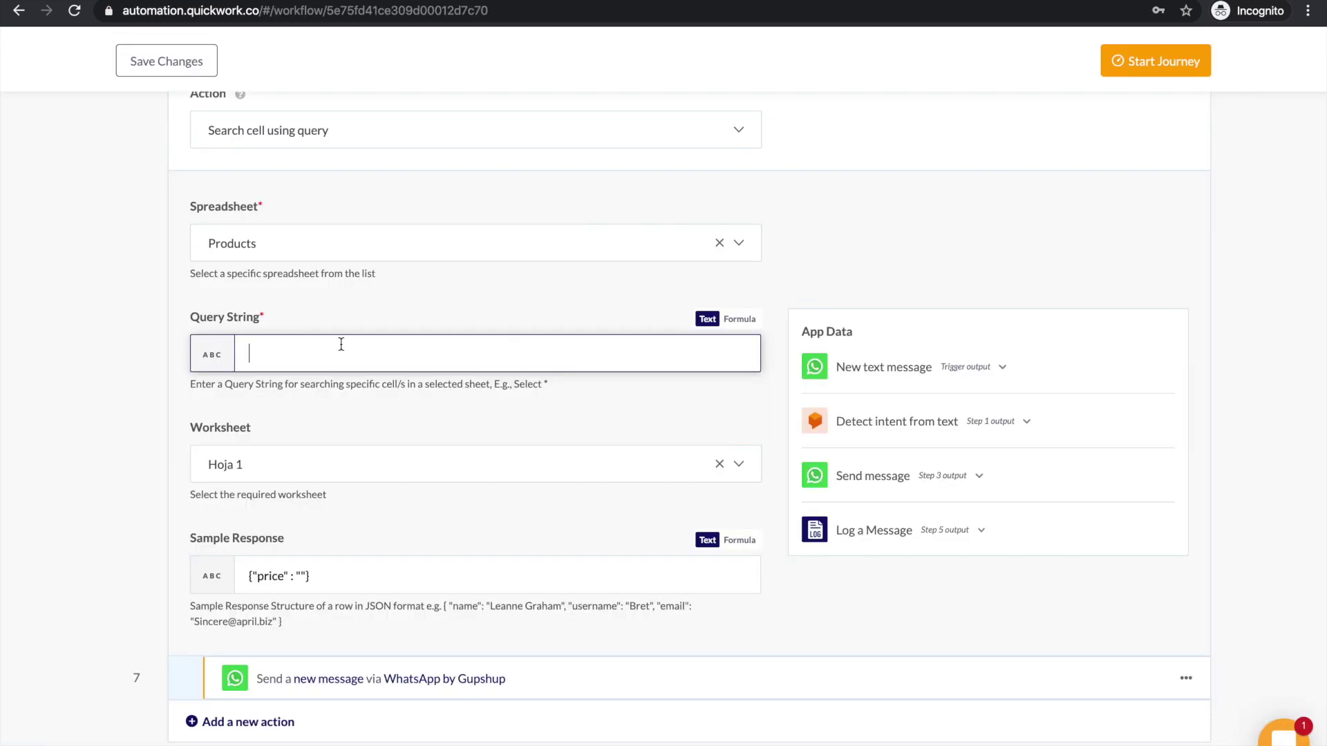
pyautogui.write('Select ')
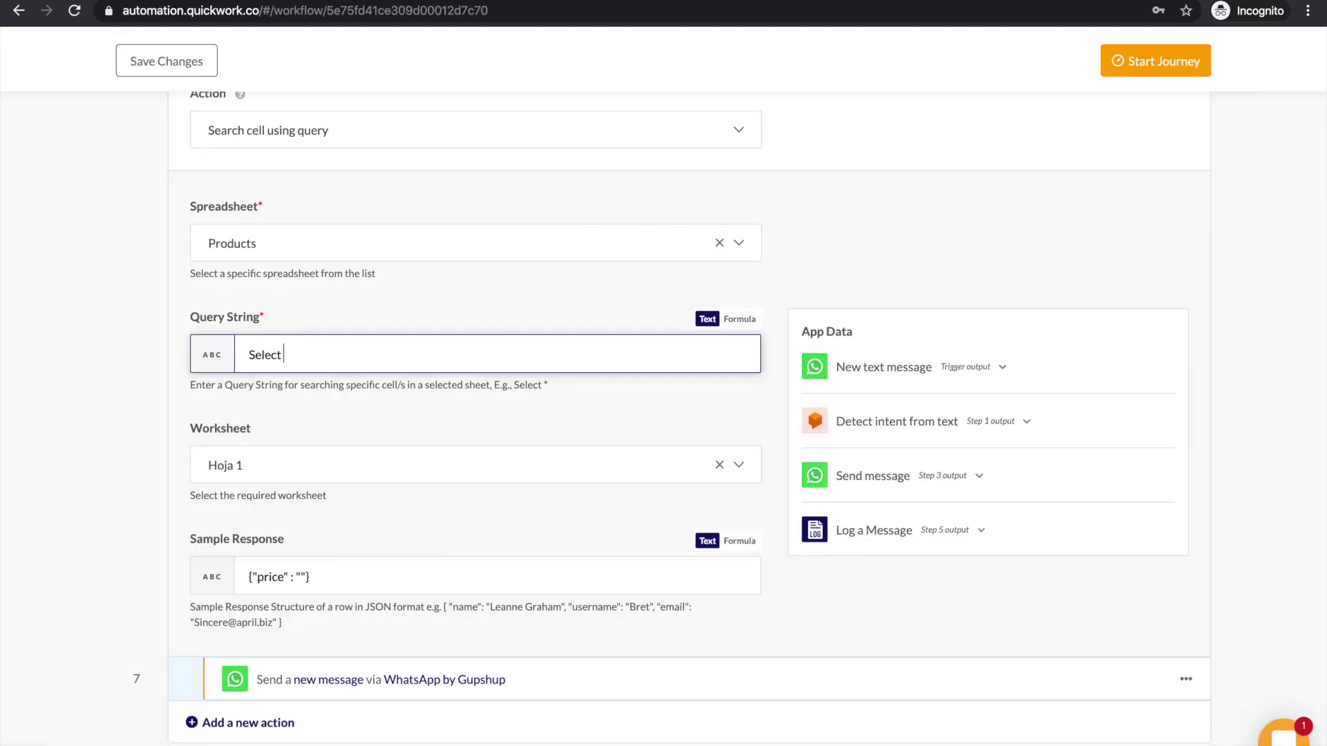
pyautogui.write('B where A')
pyautogui.click(207, 0)
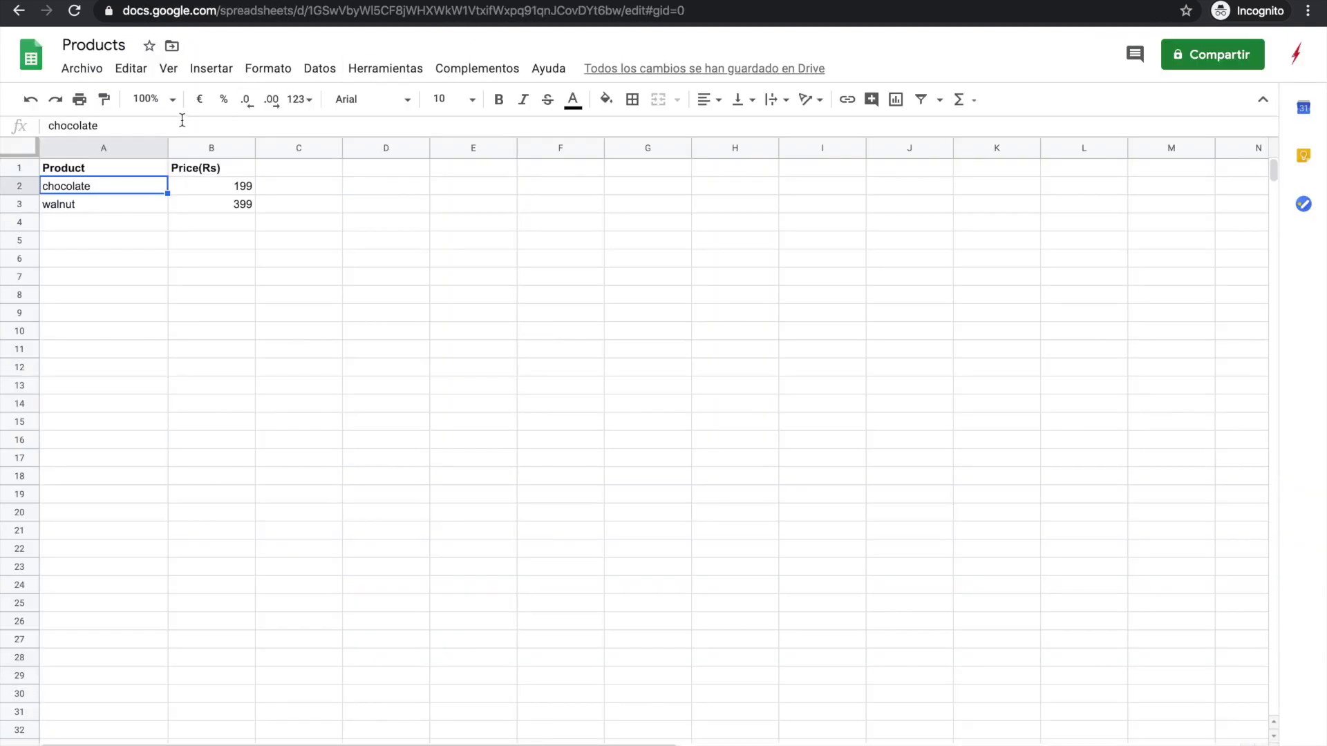
pyautogui.hotkey('ctrl', 'Tab')
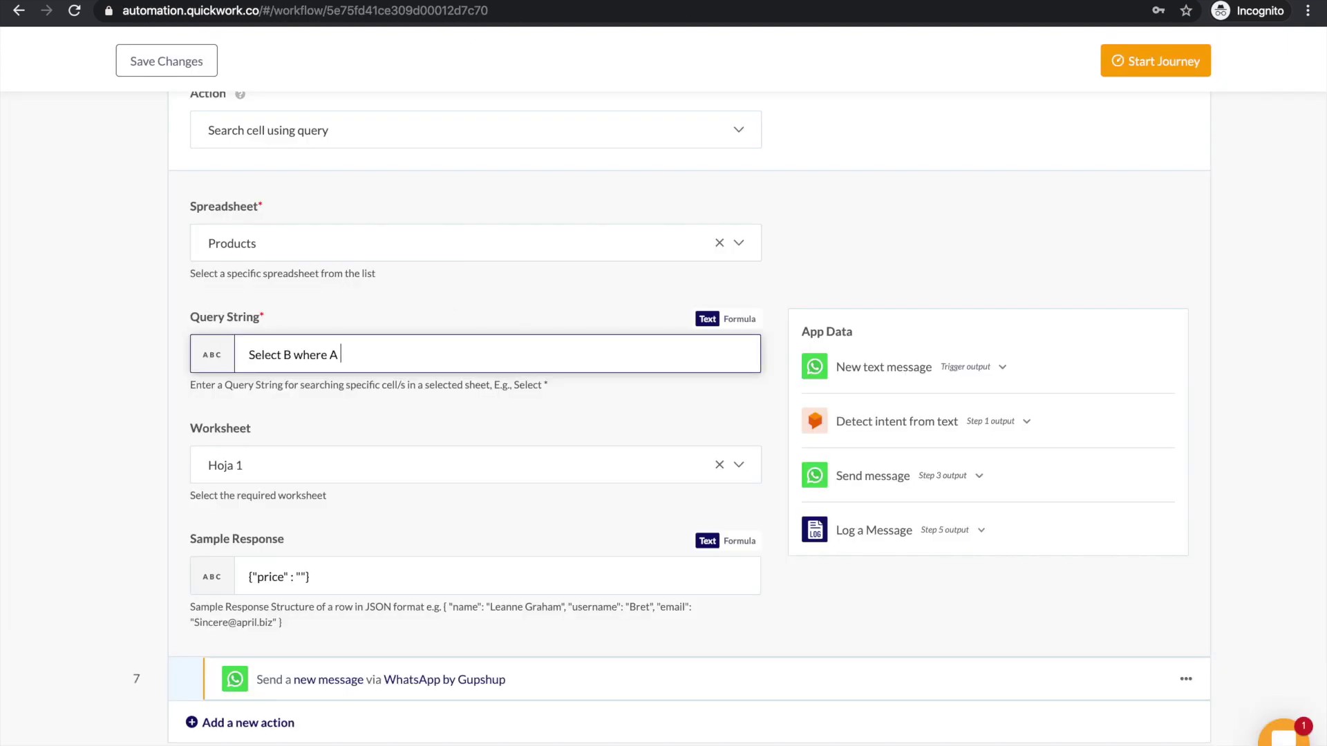
pyautogui.write('= "')
# Step: Insert the Logged Message value and end the query with label B 'price'
pyautogui.click(883, 530)
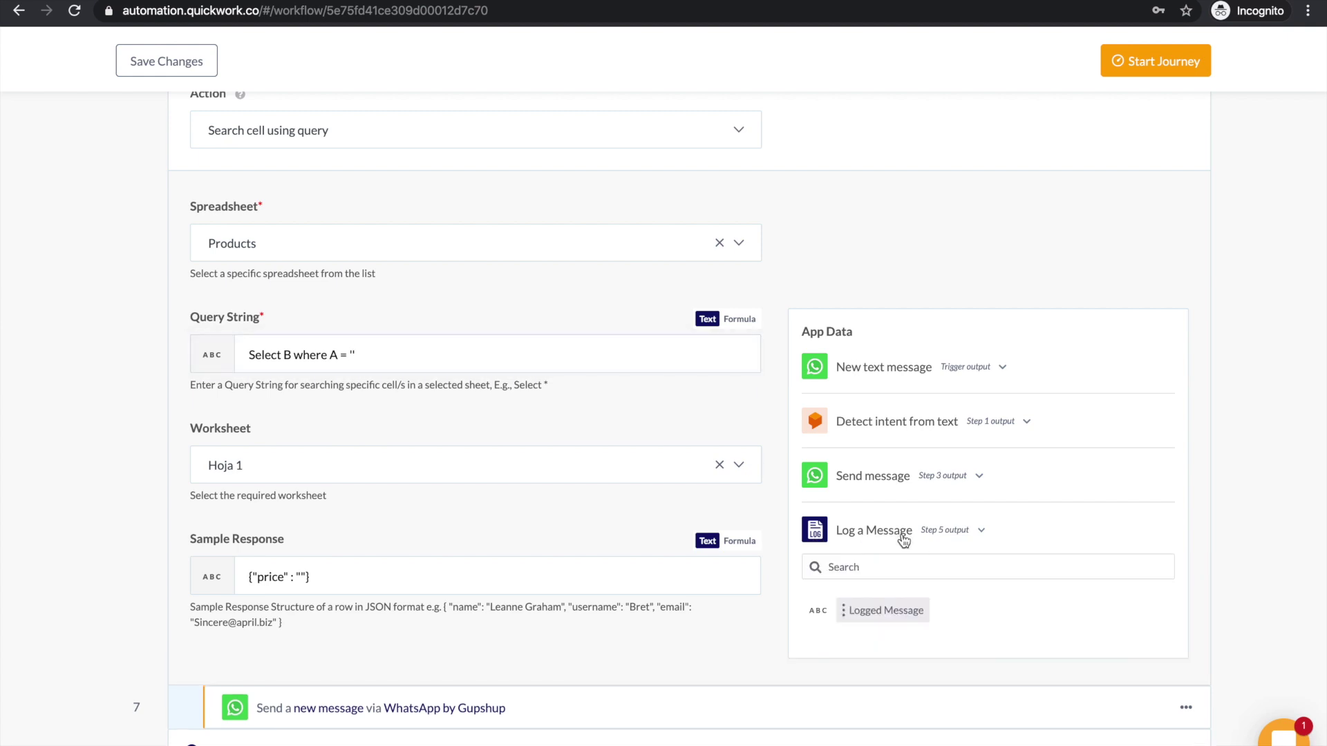
pyautogui.click(896, 610)
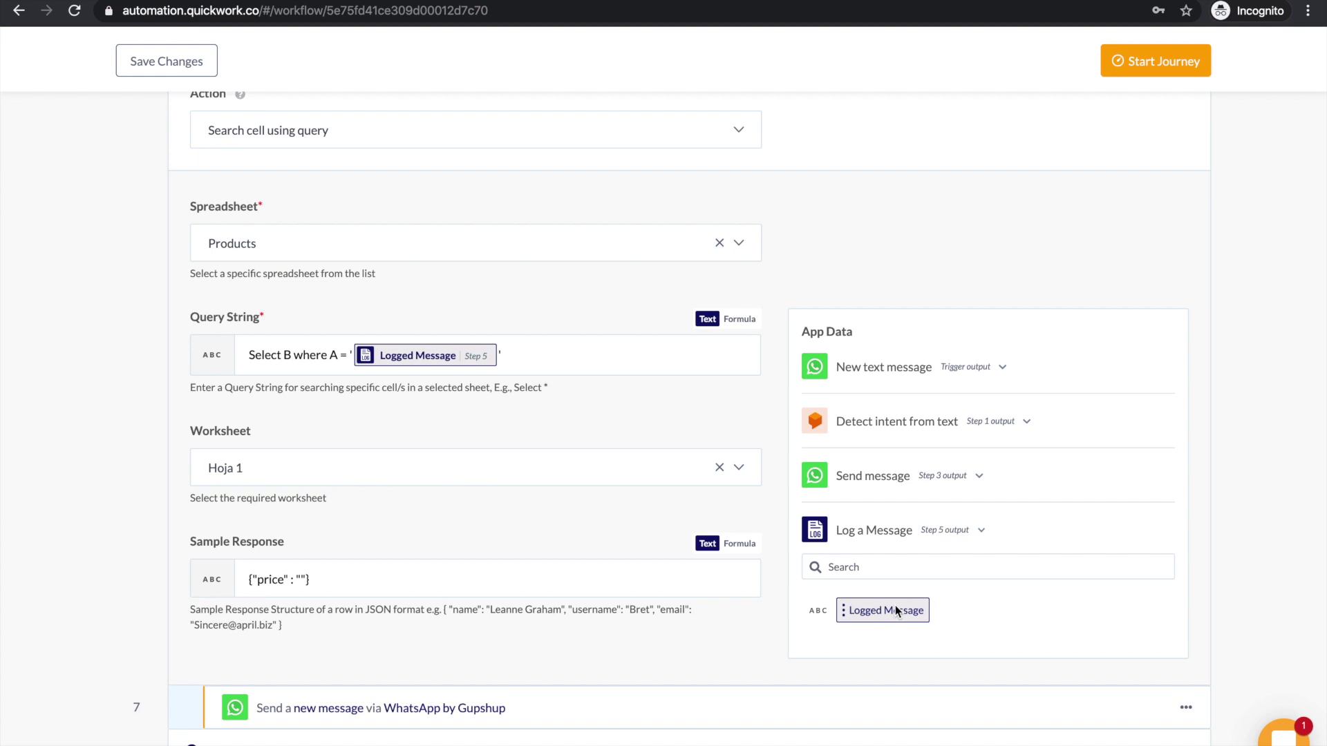
pyautogui.click(643, 367)
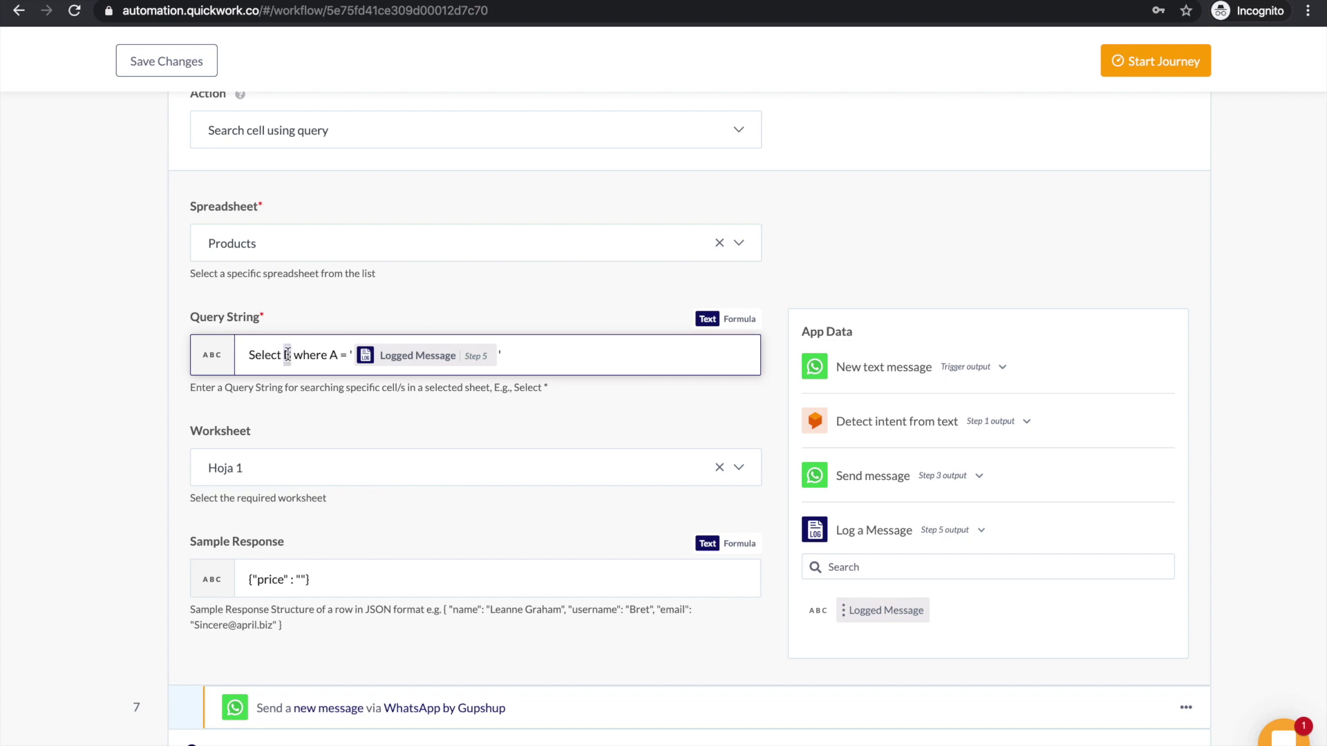
pyautogui.write('La')
pyautogui.press('BackSpace')
pyautogui.press('BackSpace')
pyautogui.write("label B 'price'")
pyautogui.click(97, 429)
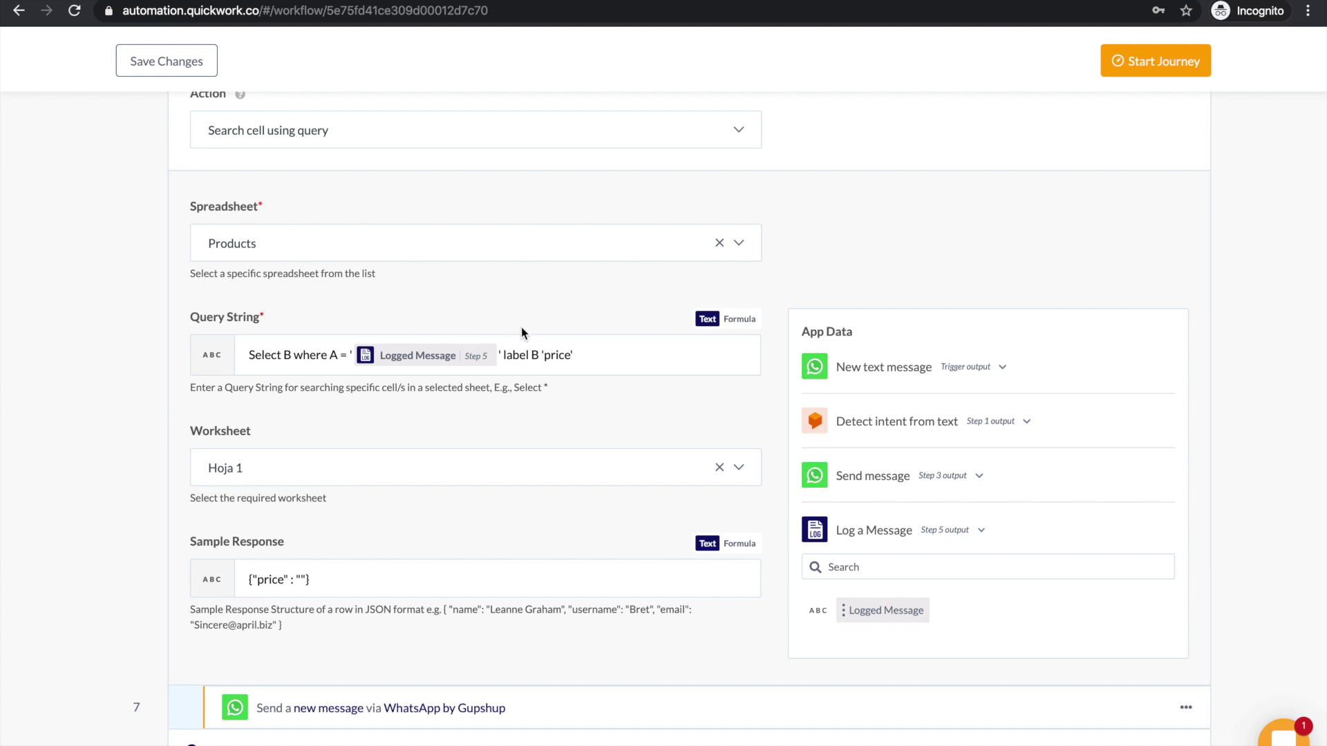
pyautogui.doubleClick(563, 357)
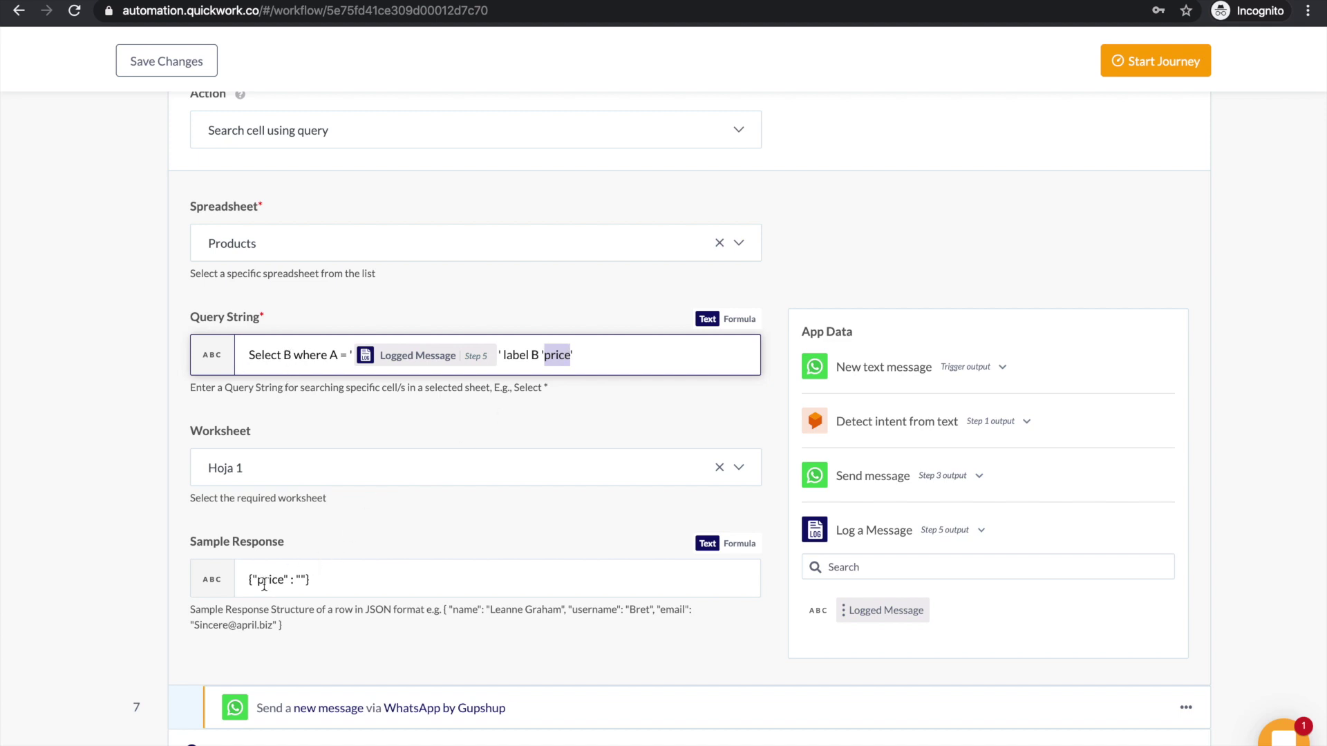
pyautogui.scroll(3, 264, 584)
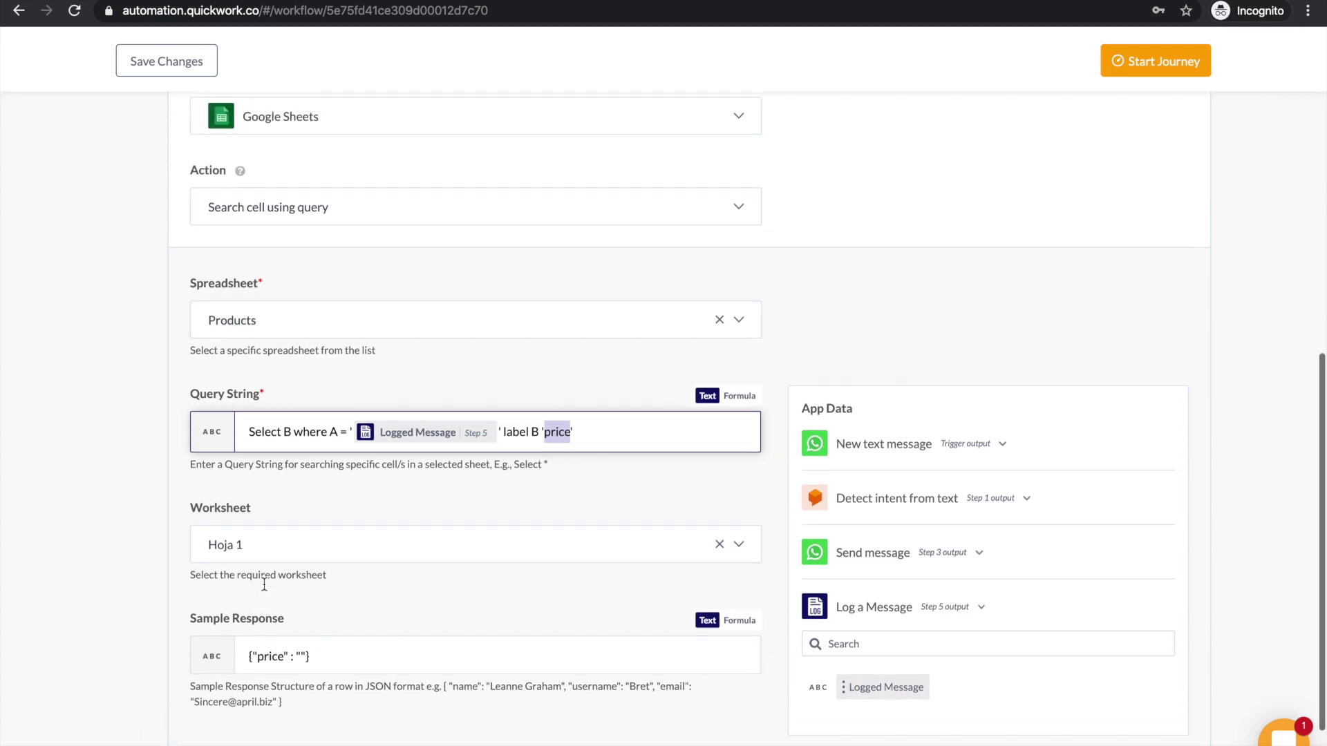
# Step: Delete the old welcome text from step 7's WhatsApp Message field, leaving it empty
pyautogui.click(306, 197)
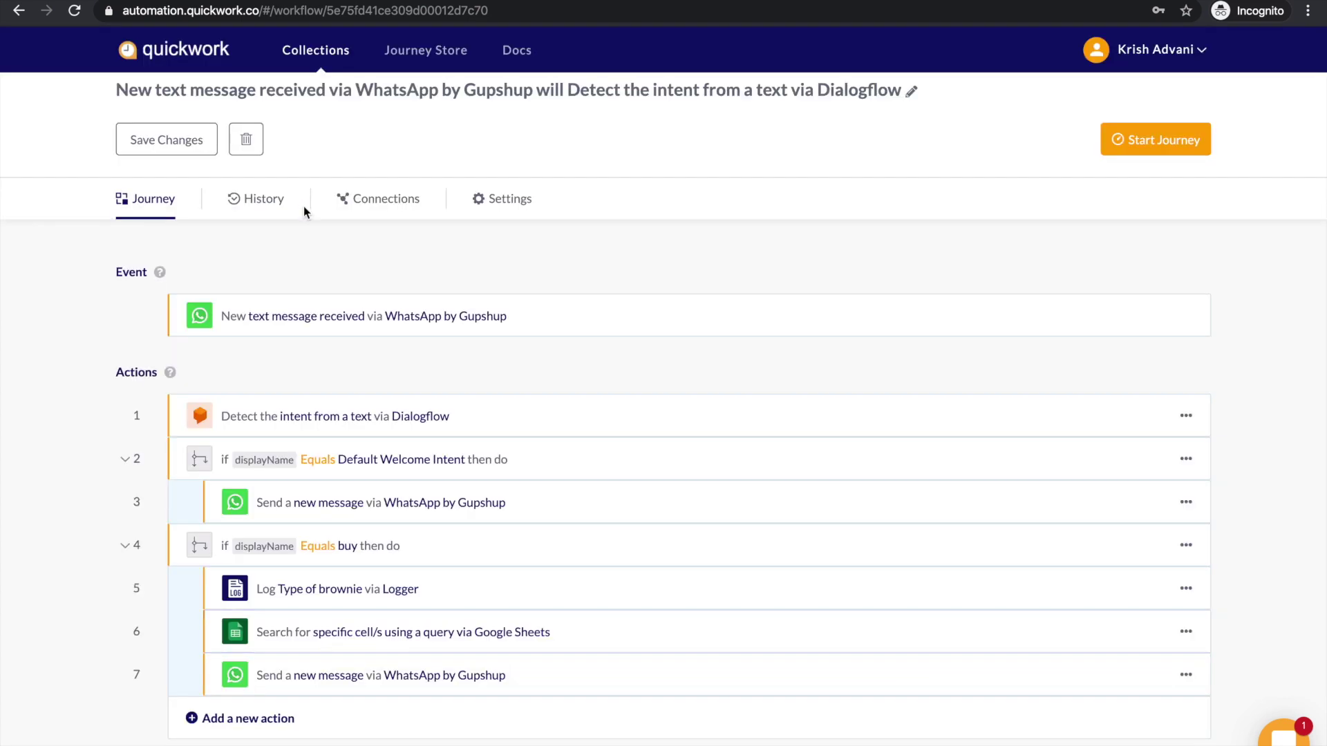
pyautogui.click(327, 676)
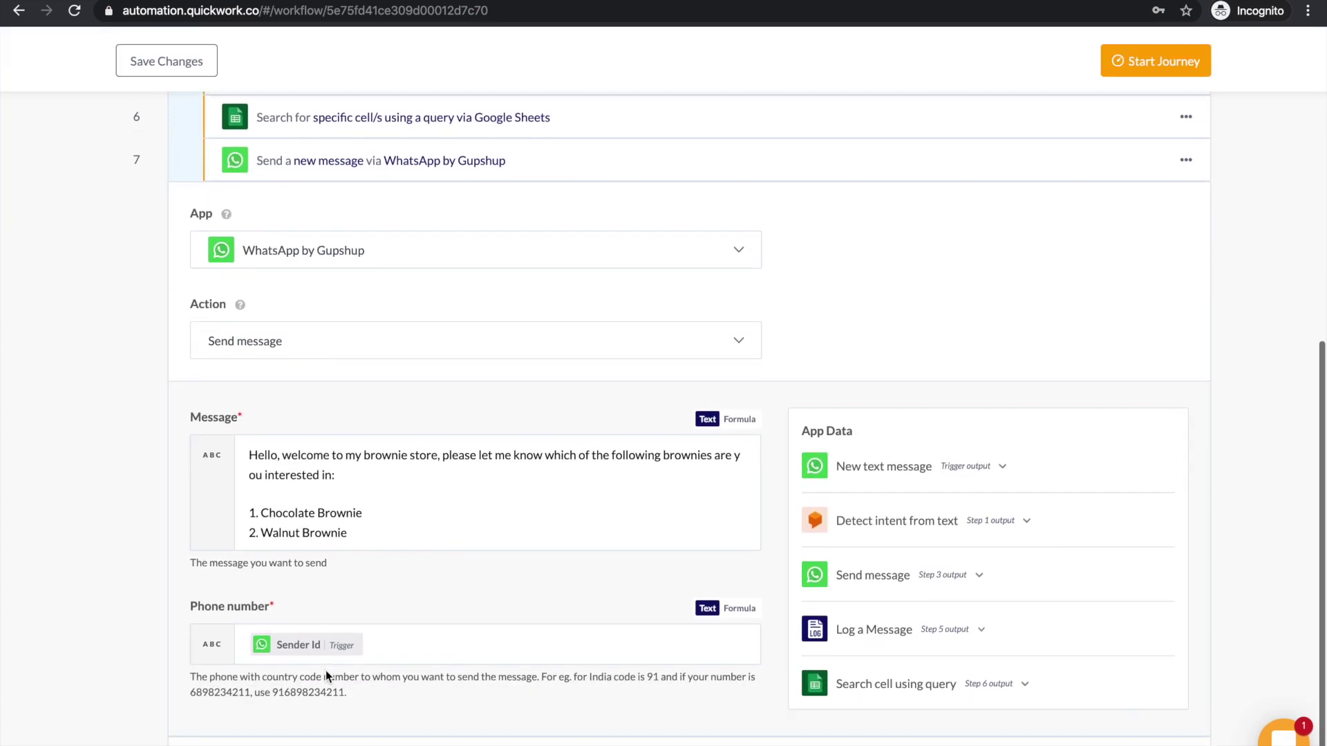
pyautogui.moveTo(386, 502); pyautogui.dragTo(226, 410)
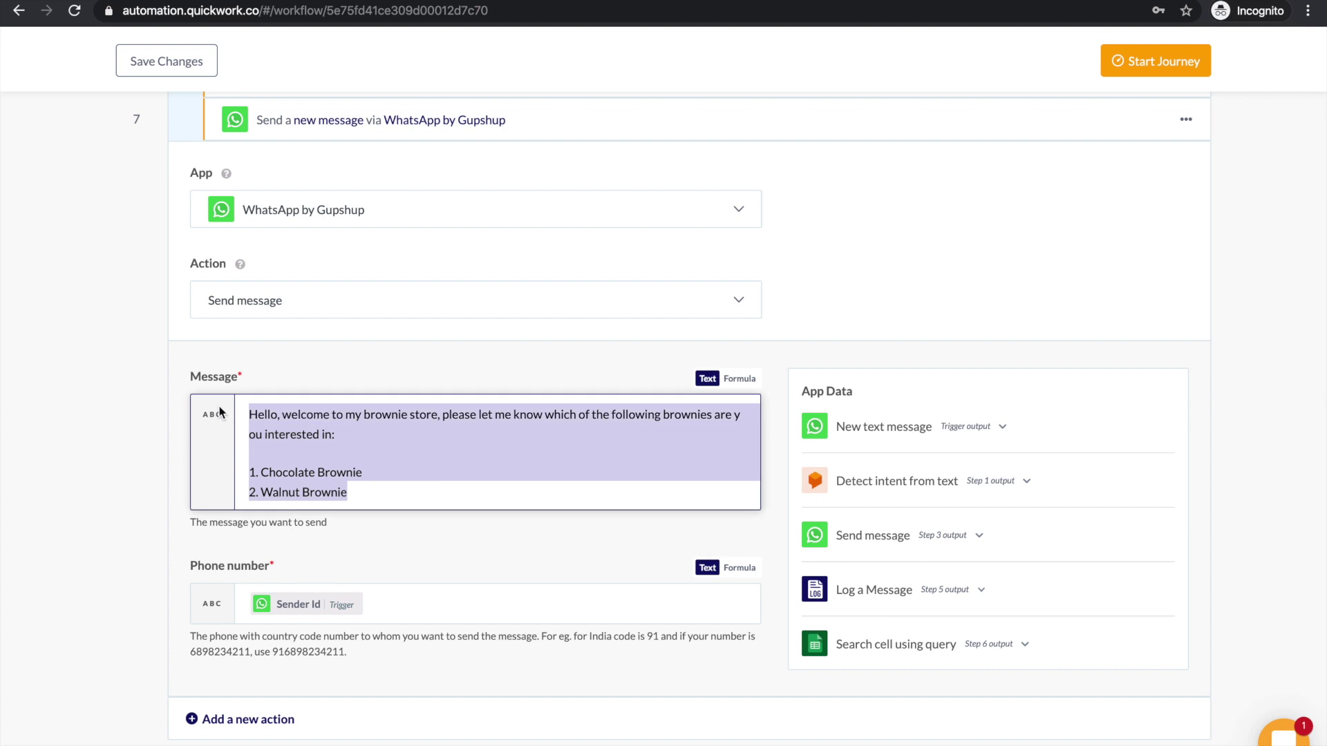
pyautogui.press('BackSpace')
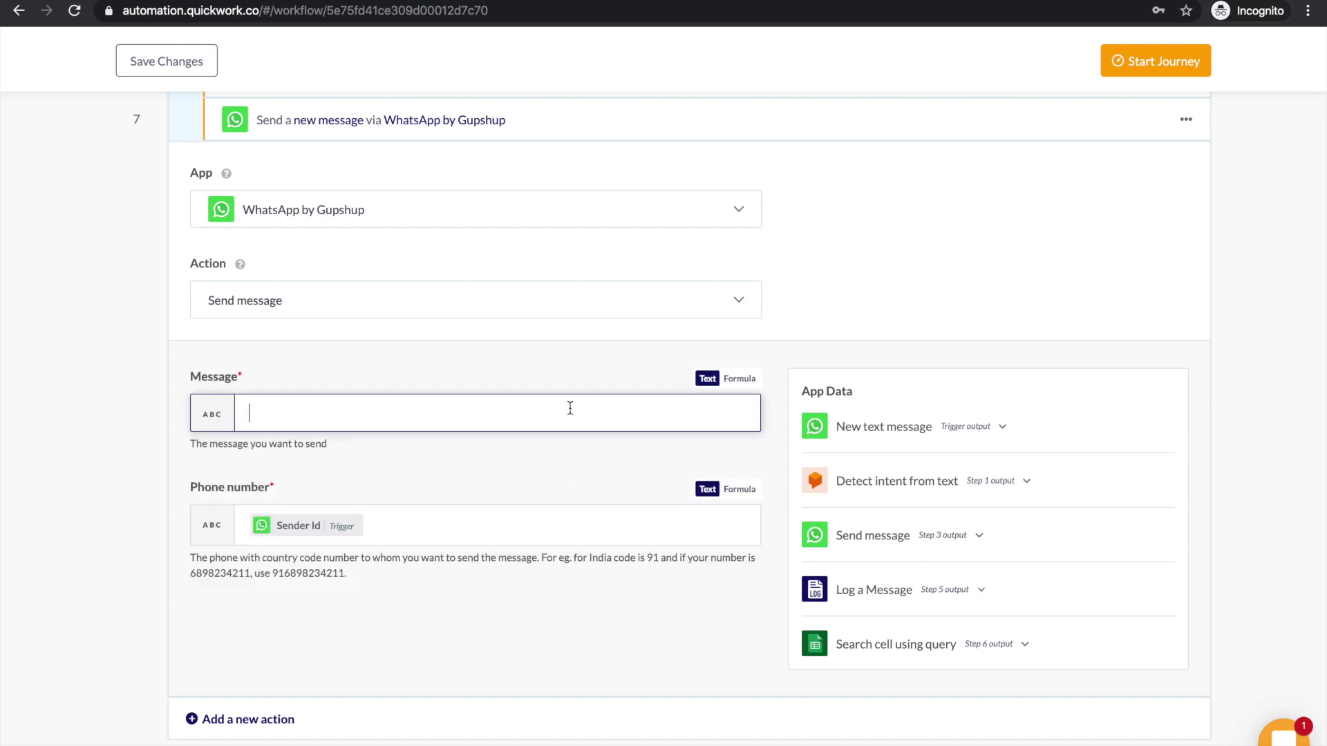
pyautogui.scroll(4, 528, 380)
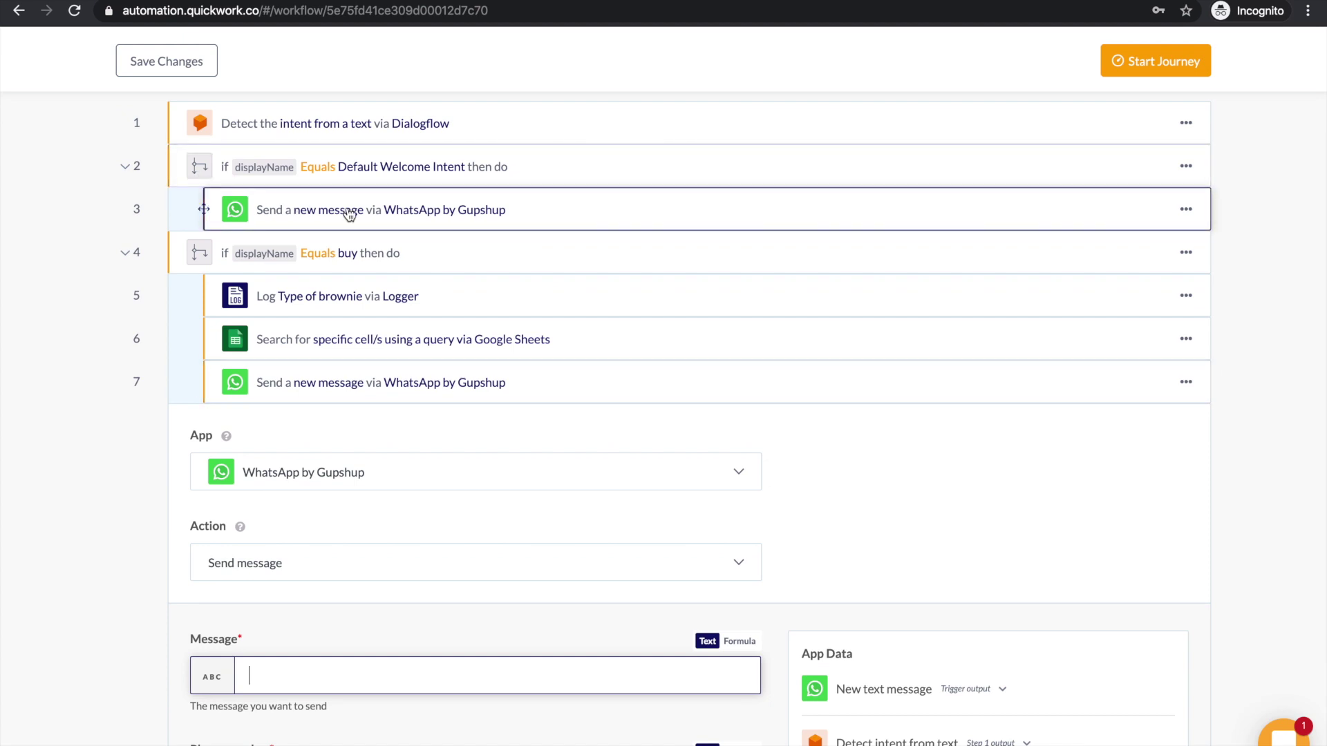
pyautogui.scroll(-3, 501, 521)
pyautogui.scroll(-1, 500, 524)
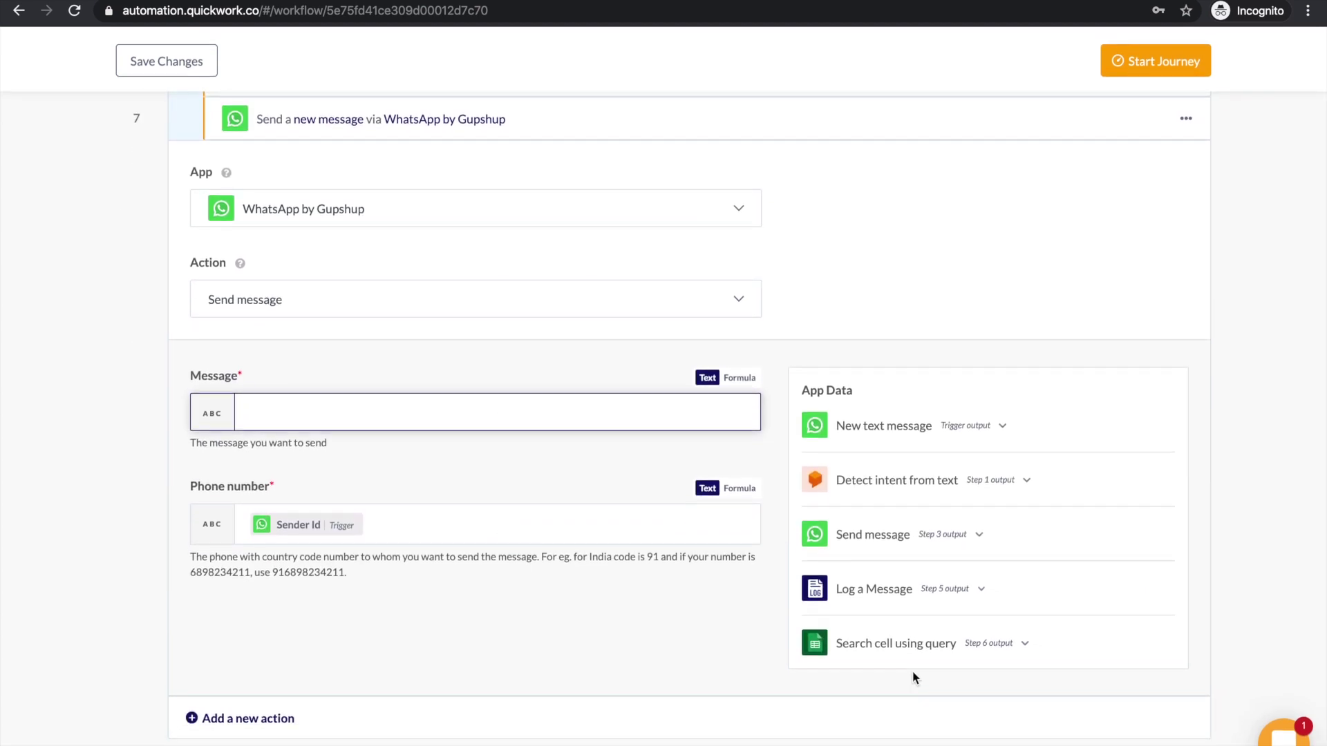
pyautogui.click(916, 654)
# Step: Start the reply with 'That's great! The' followed by step 5's Logged Message pill
pyautogui.scroll(-2, 916, 655)
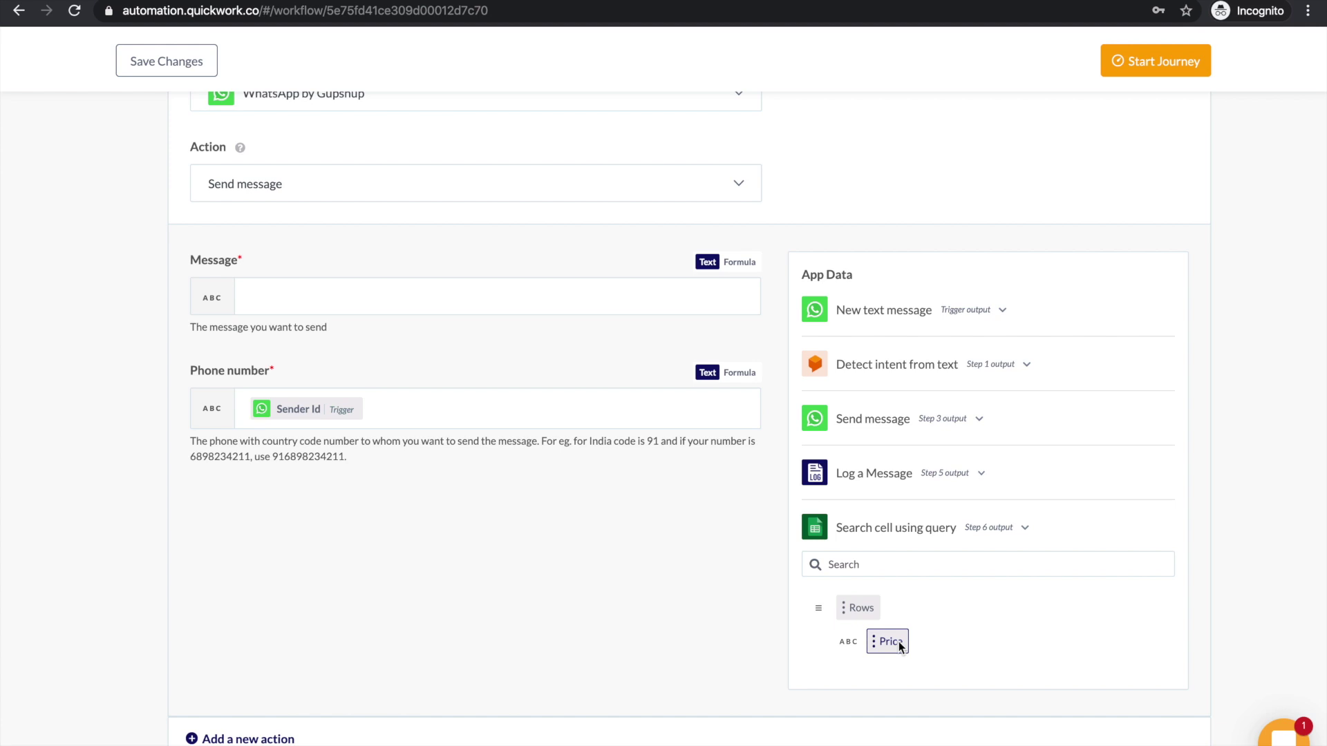
pyautogui.click(426, 291)
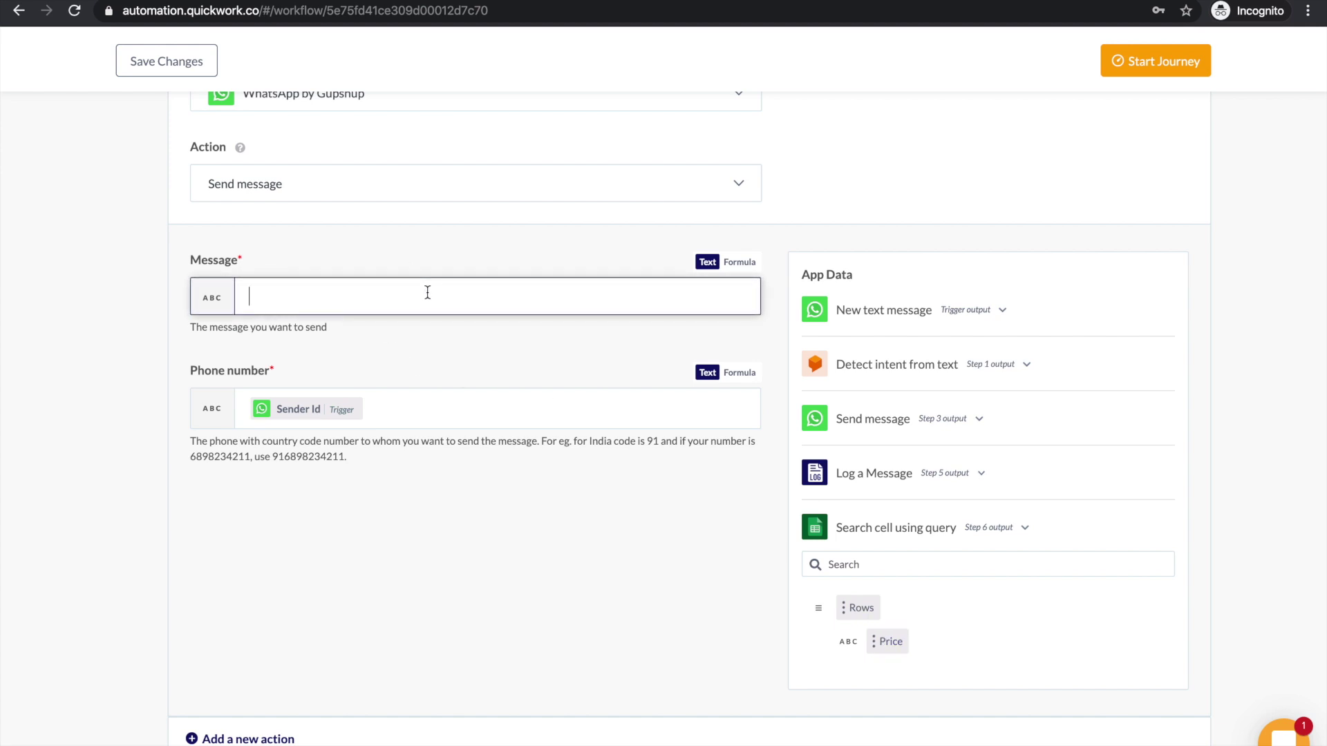
pyautogui.write('Thats')
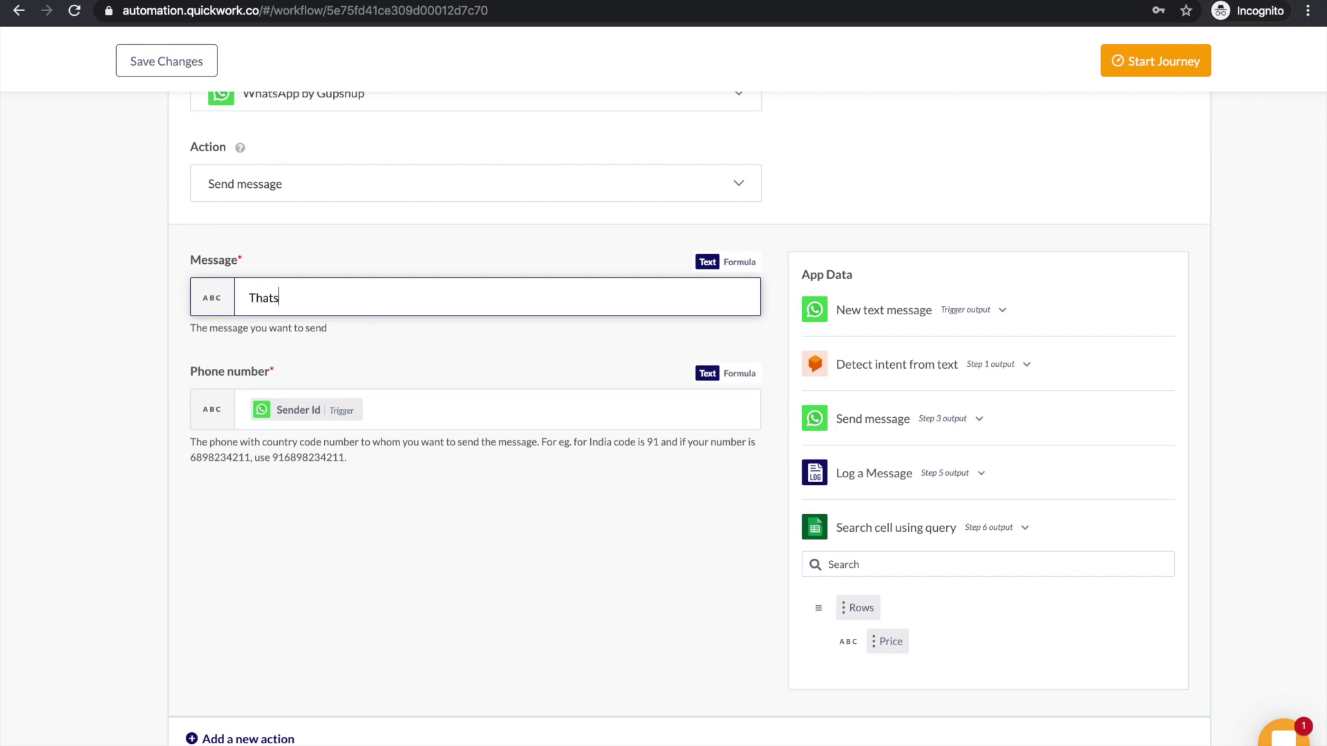
pyautogui.press('BackSpace')
pyautogui.write("'s great! The")
pyautogui.click(843, 472)
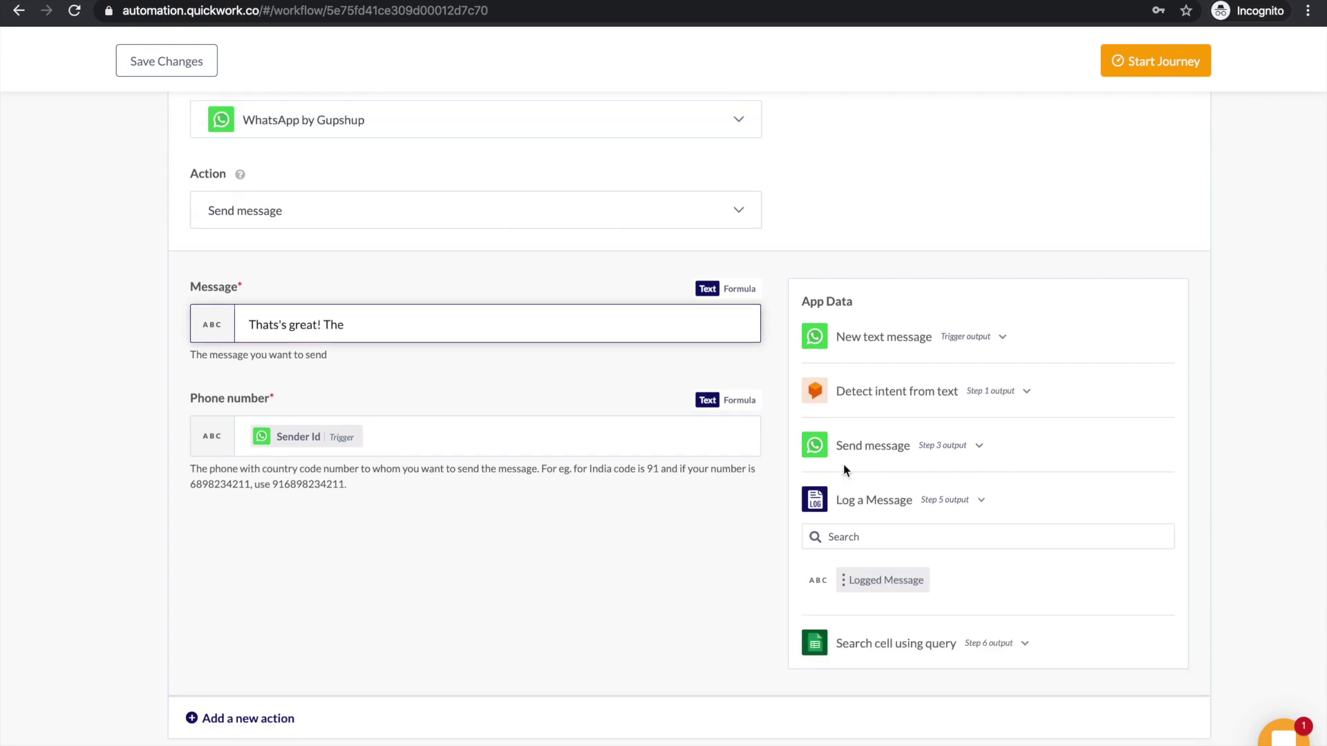
pyautogui.click(875, 582)
# Step: Continue the reply with 'is priced at Rs.' and step 6's Price pill
pyautogui.click(595, 331)
pyautogui.write('i')
pyautogui.press('BackSpace')
pyautogui.write('is priced at Rs.')
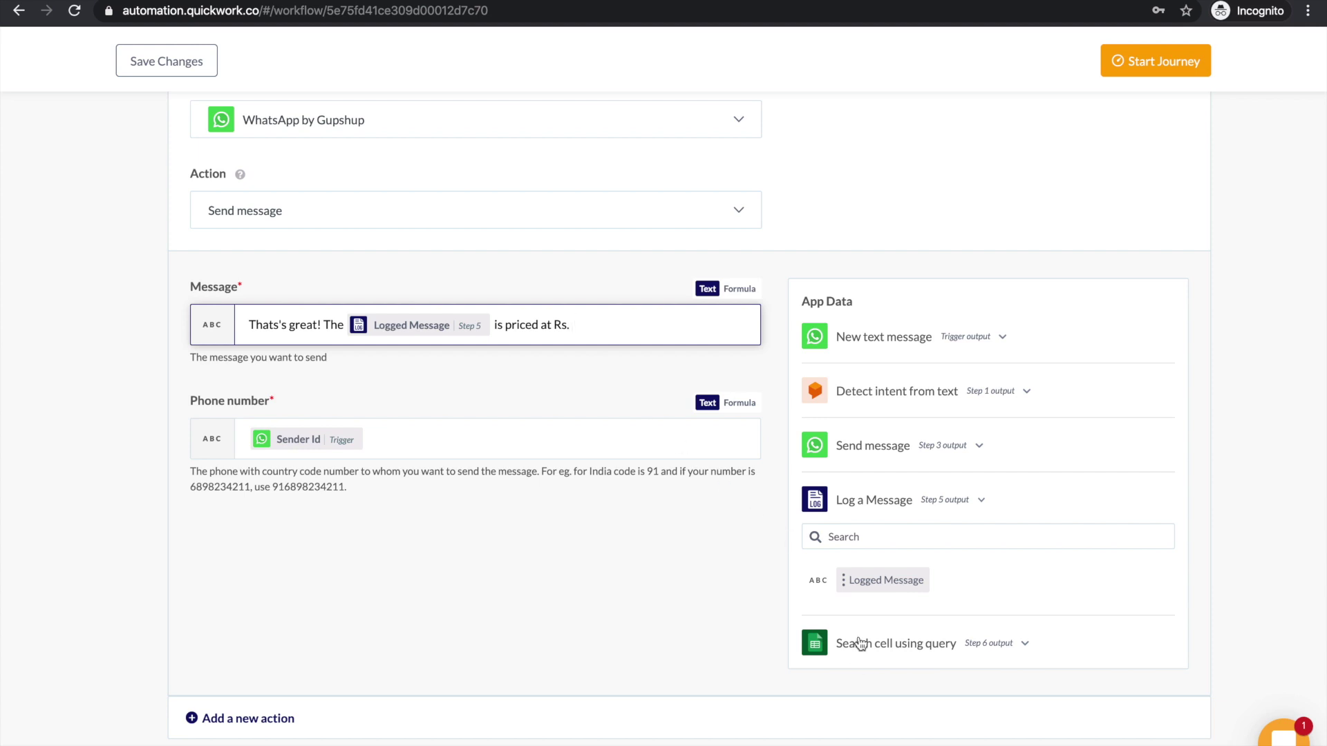
pyautogui.click(859, 643)
pyautogui.click(890, 667)
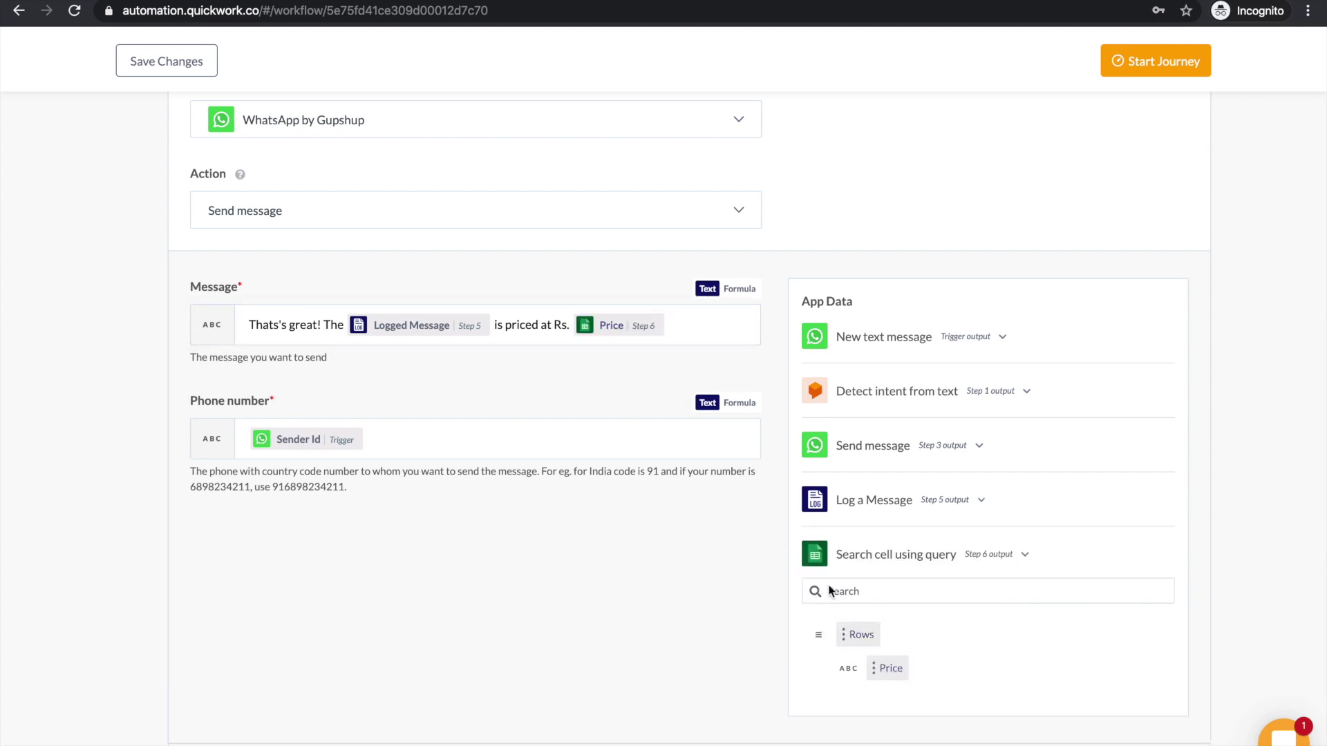
# Step: Collapse step 7 and save and start the journey
pyautogui.scroll(5, 548, 323)
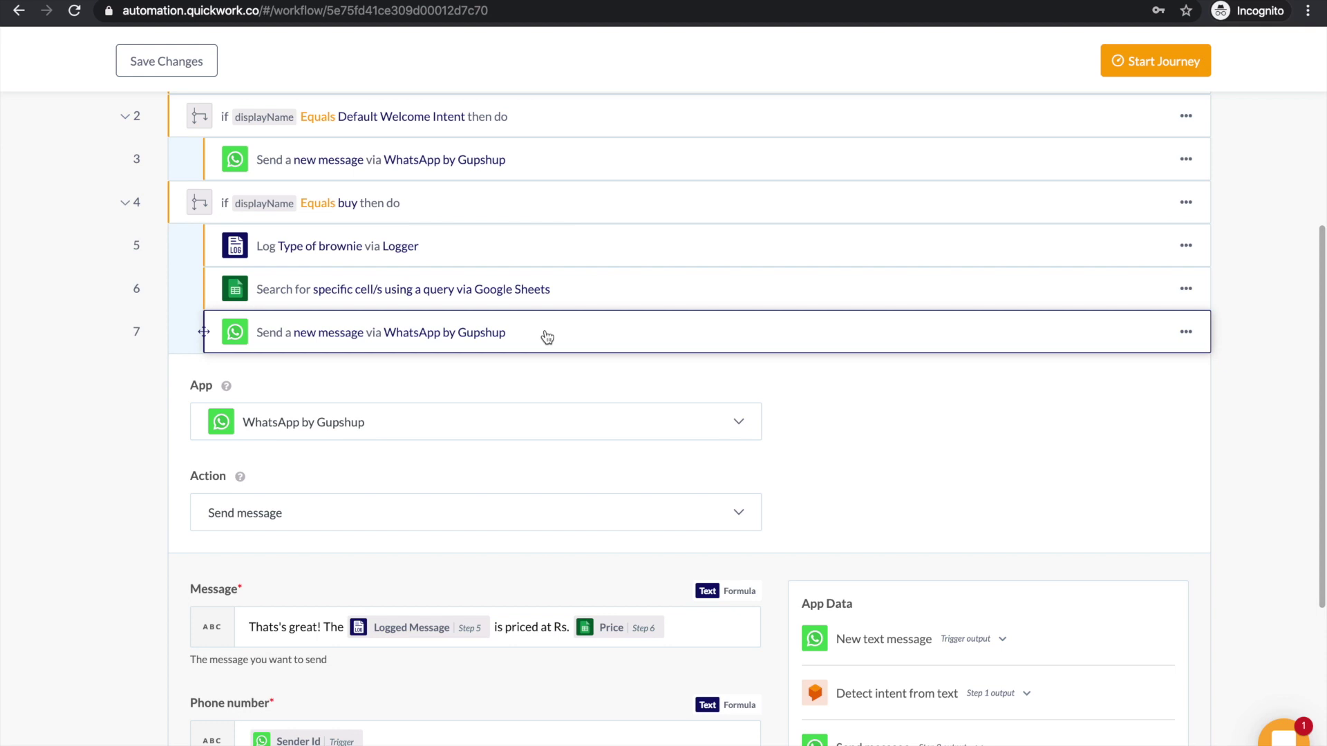
pyautogui.click(548, 336)
pyautogui.click(1127, 146)
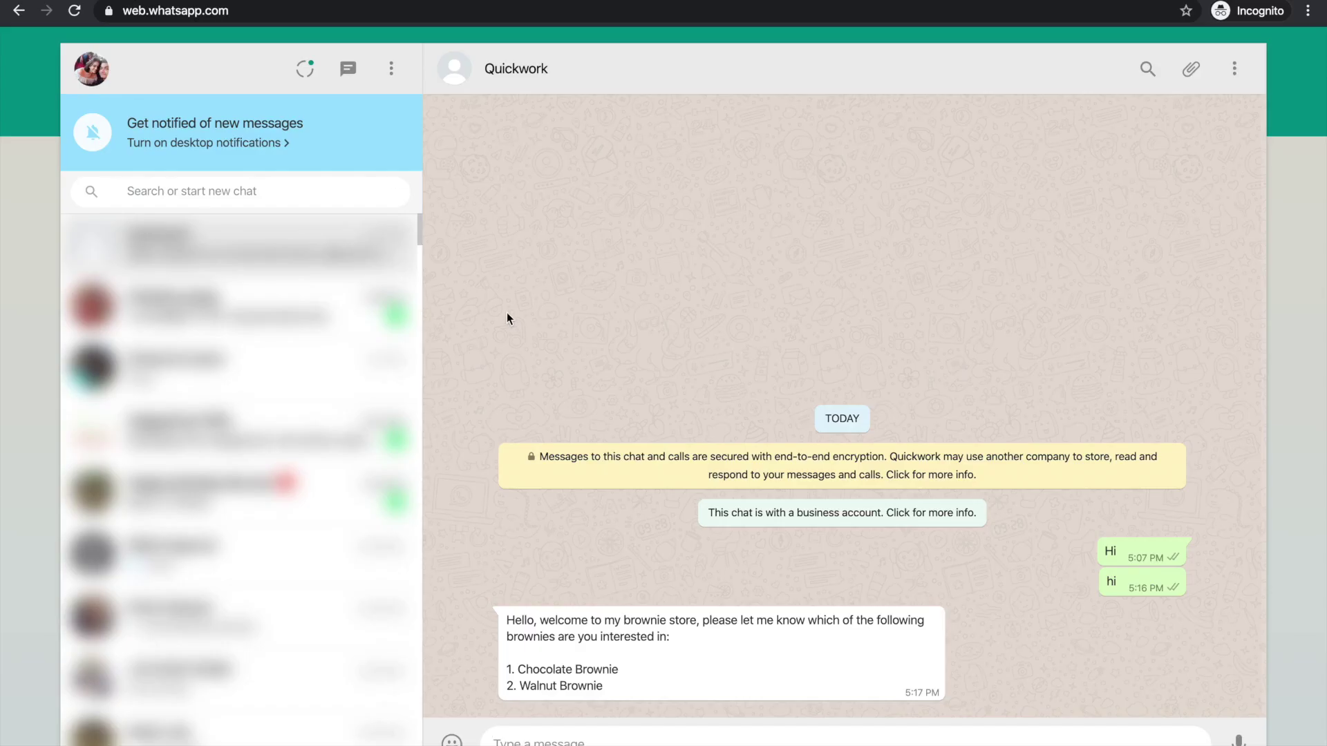
# Step: Send 'I want a chocolate brownie' to the bot, then view the journey's actions in Quickwork
pyautogui.write('I want a chocolate brownie')
pyautogui.press('Return')
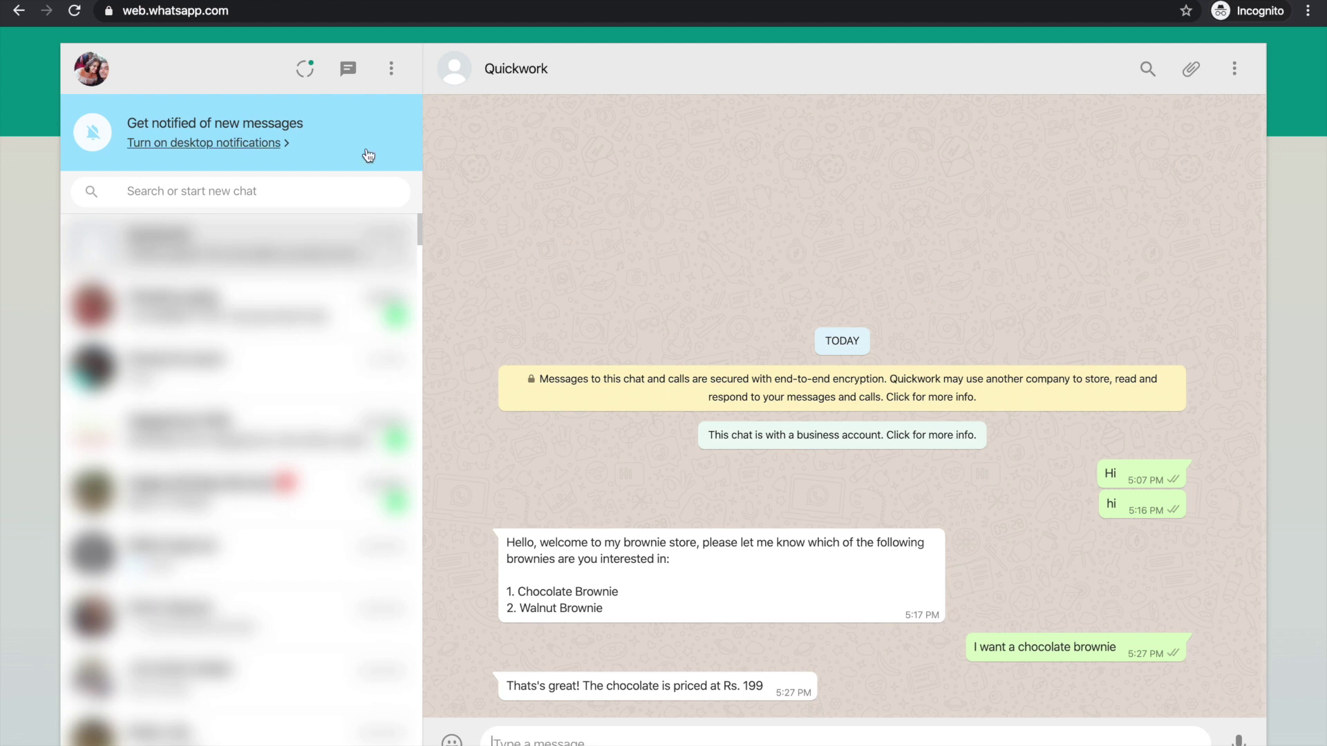
pyautogui.click(317, 1)
pyautogui.click(146, 244)
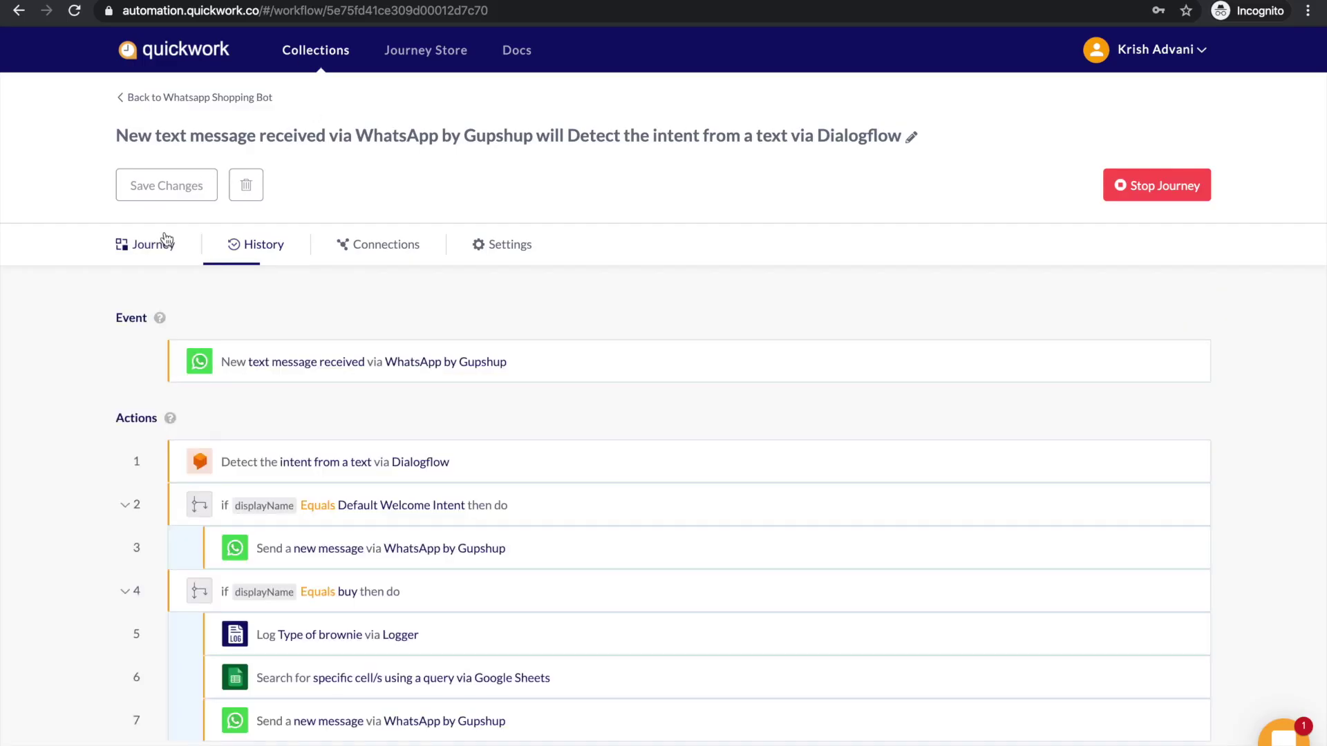
# Step: Stop the journey, add 'brownie' after the Logged Message pill in step 7, and restart it
pyautogui.click(1114, 194)
pyautogui.scroll(-1, 886, 413)
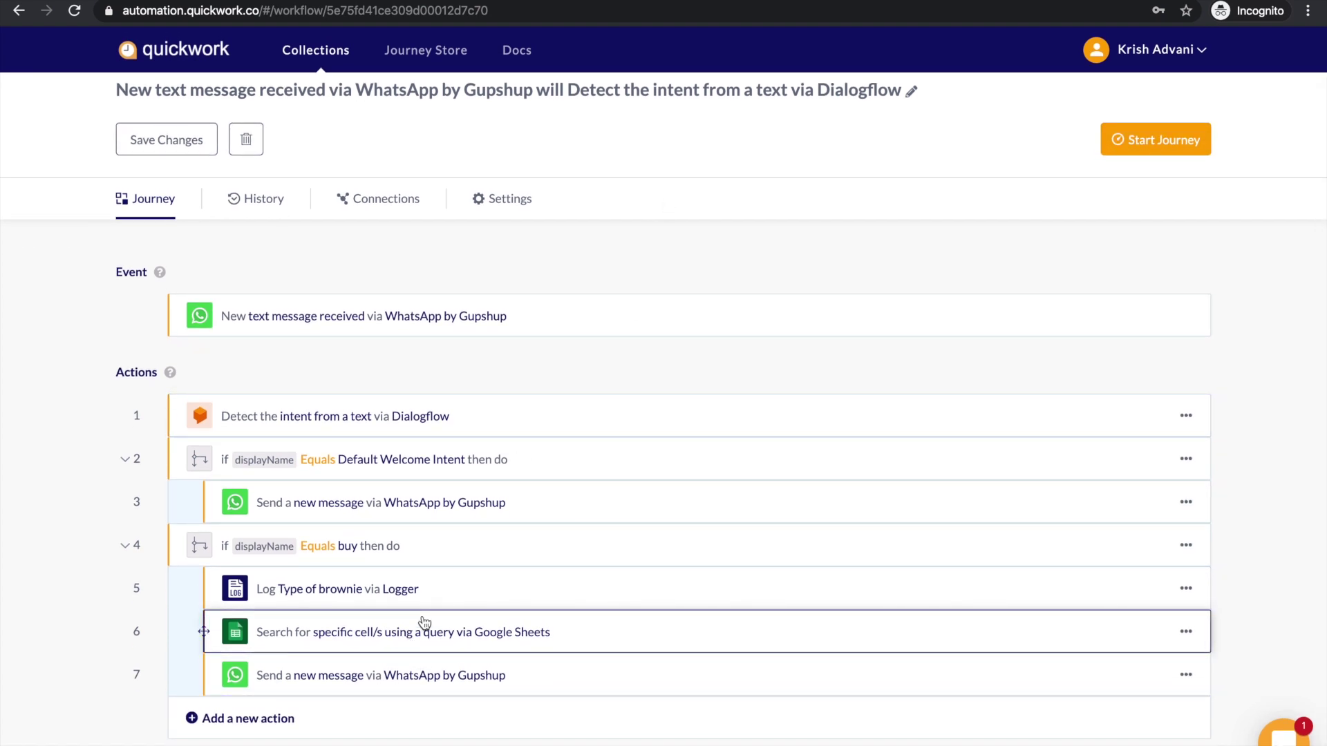
pyautogui.click(404, 675)
pyautogui.scroll(-5, 406, 622)
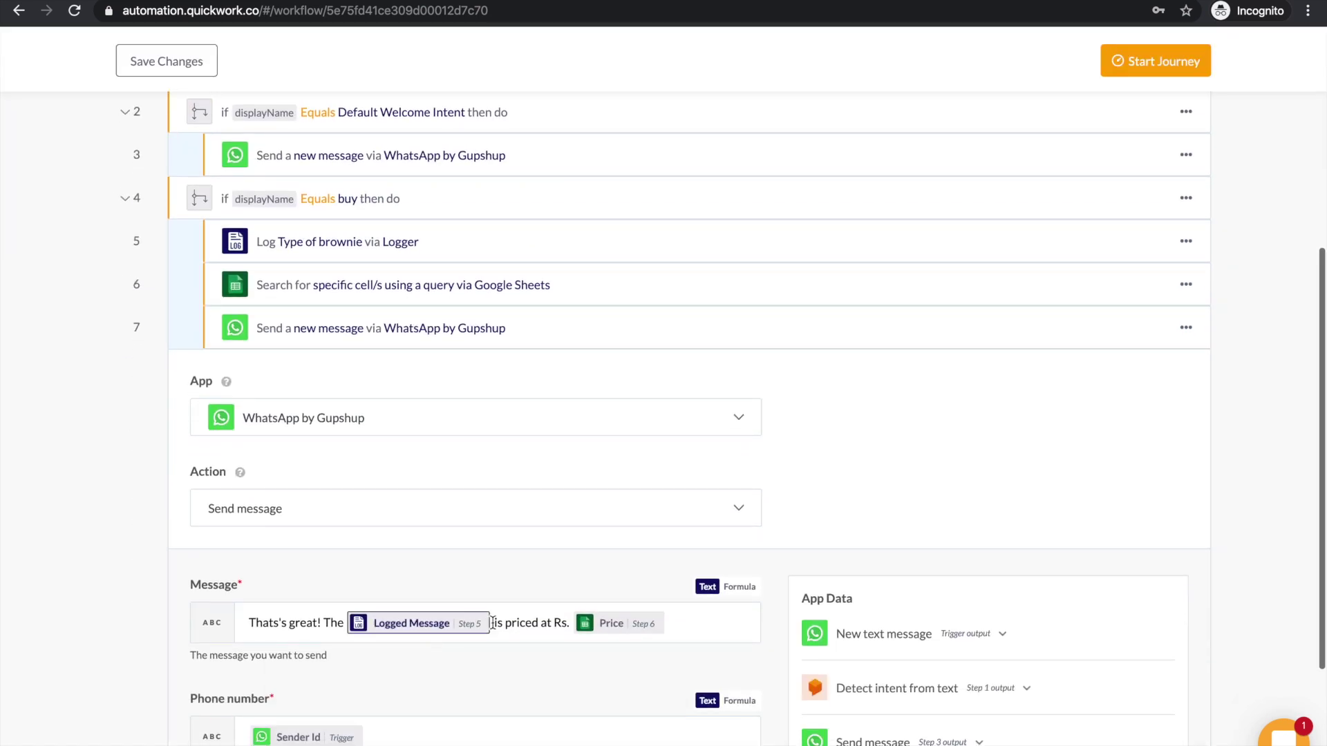
pyautogui.click(502, 622)
pyautogui.write('brownie')
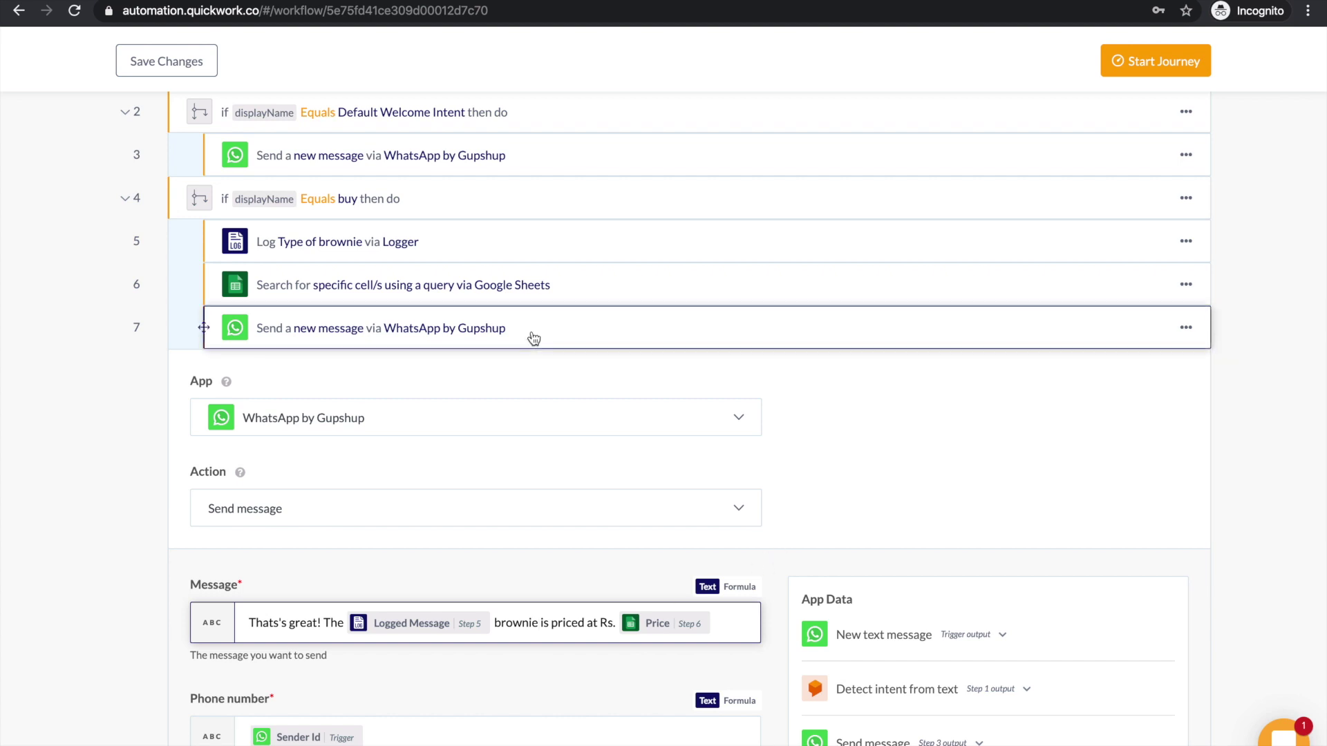
pyautogui.click(533, 331)
pyautogui.click(1158, 147)
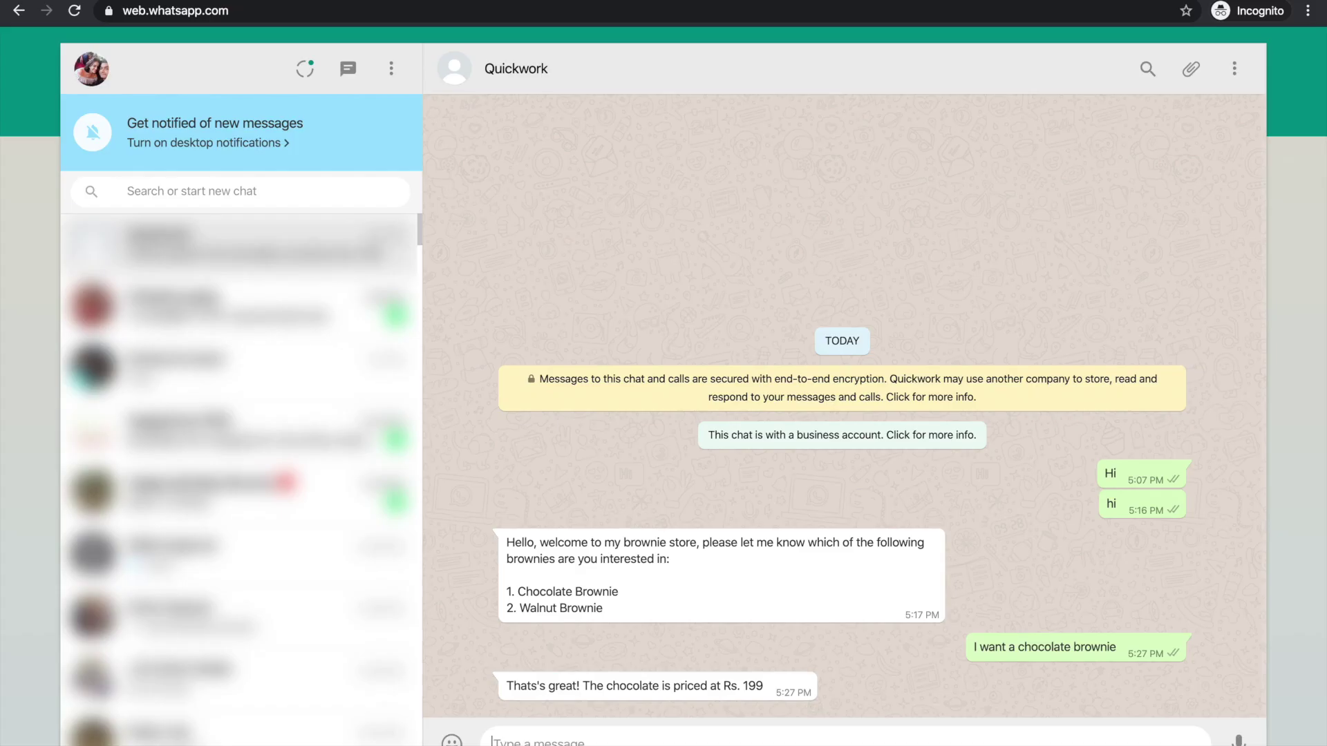
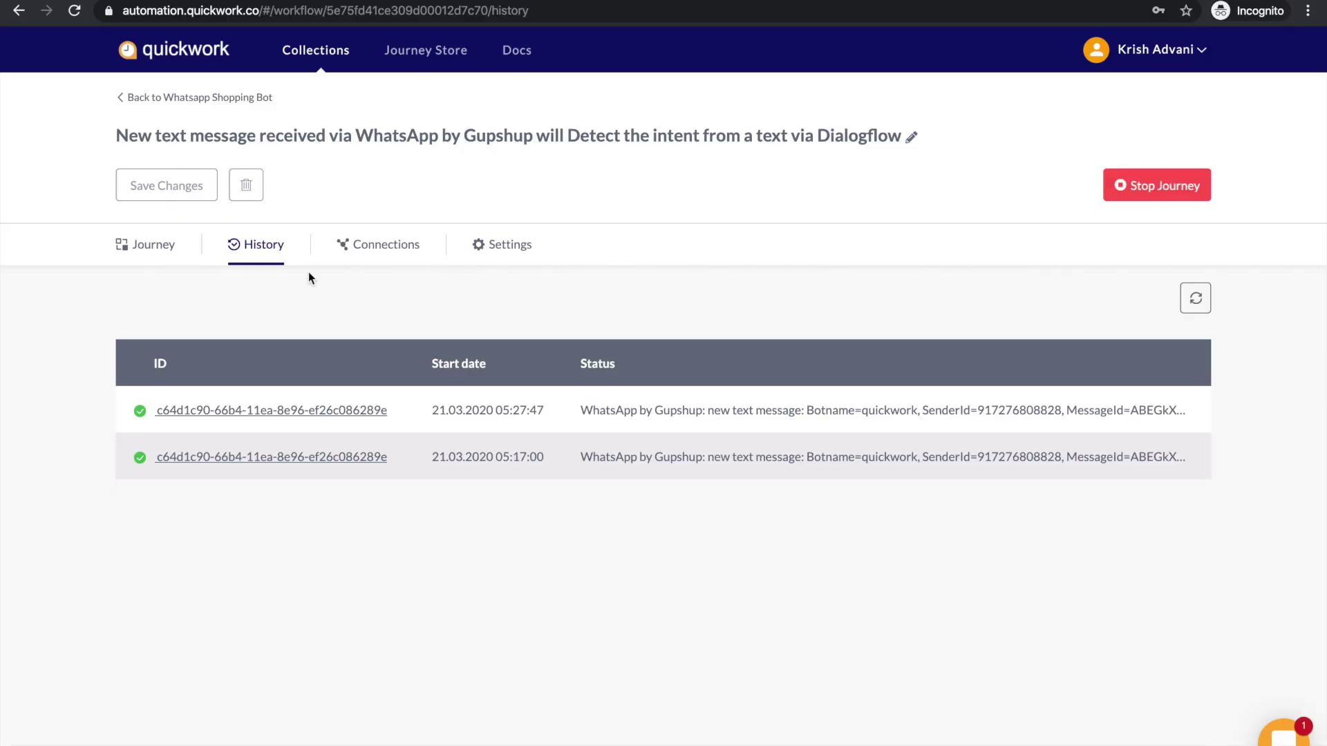
# Step: After the bot's Rs. 199 chocolate brownie reply, switch to the Quickwork workflow
pyautogui.click(158, 245)
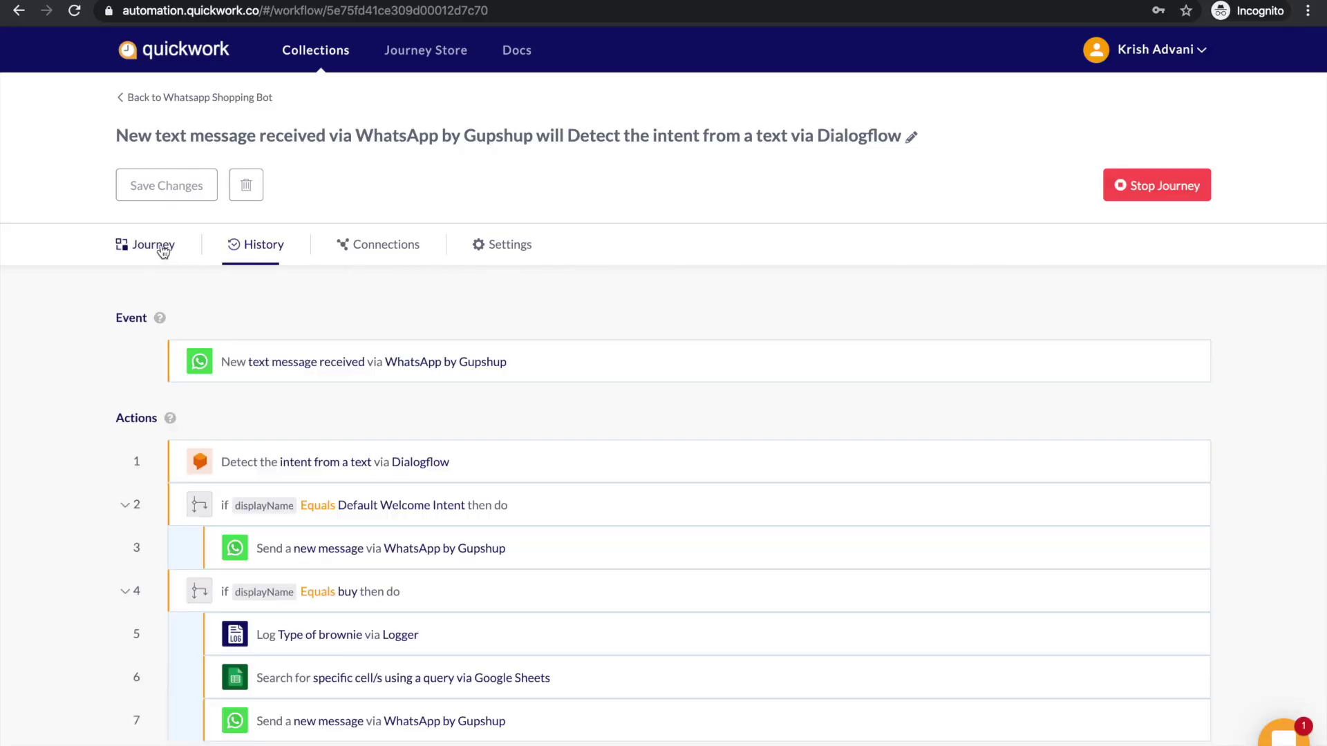
# Step: Add a new simple action to the journey and move it up to step 7
pyautogui.click(1158, 183)
pyautogui.scroll(-1, 1156, 218)
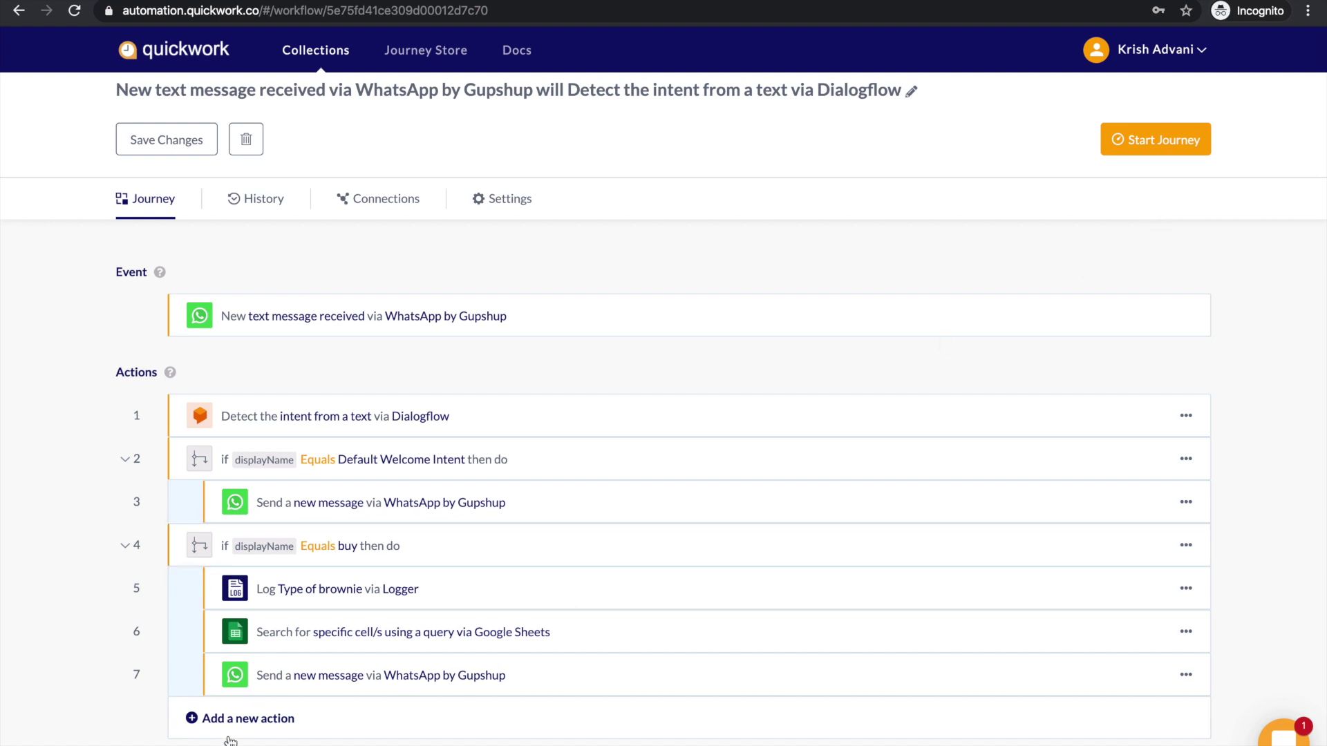
pyautogui.click(230, 735)
pyautogui.click(225, 621)
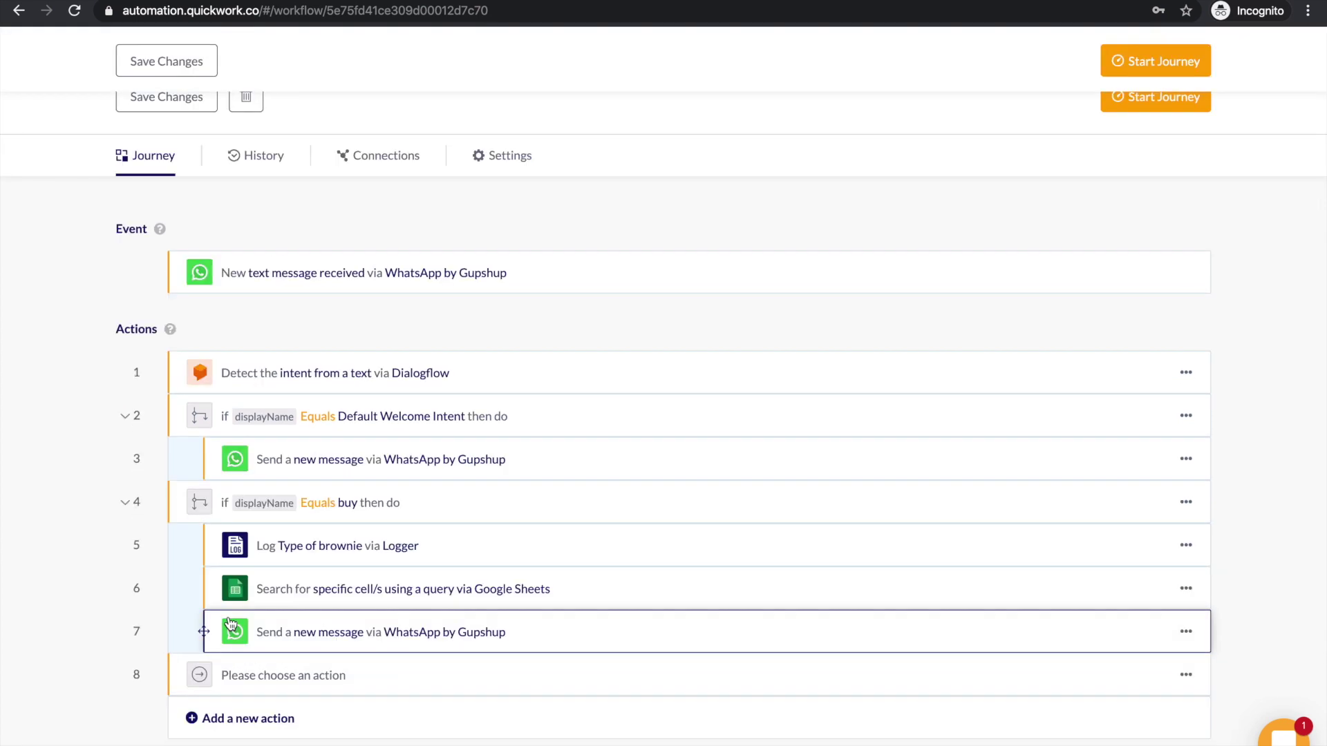
pyautogui.moveTo(217, 684); pyautogui.dragTo(290, 631)
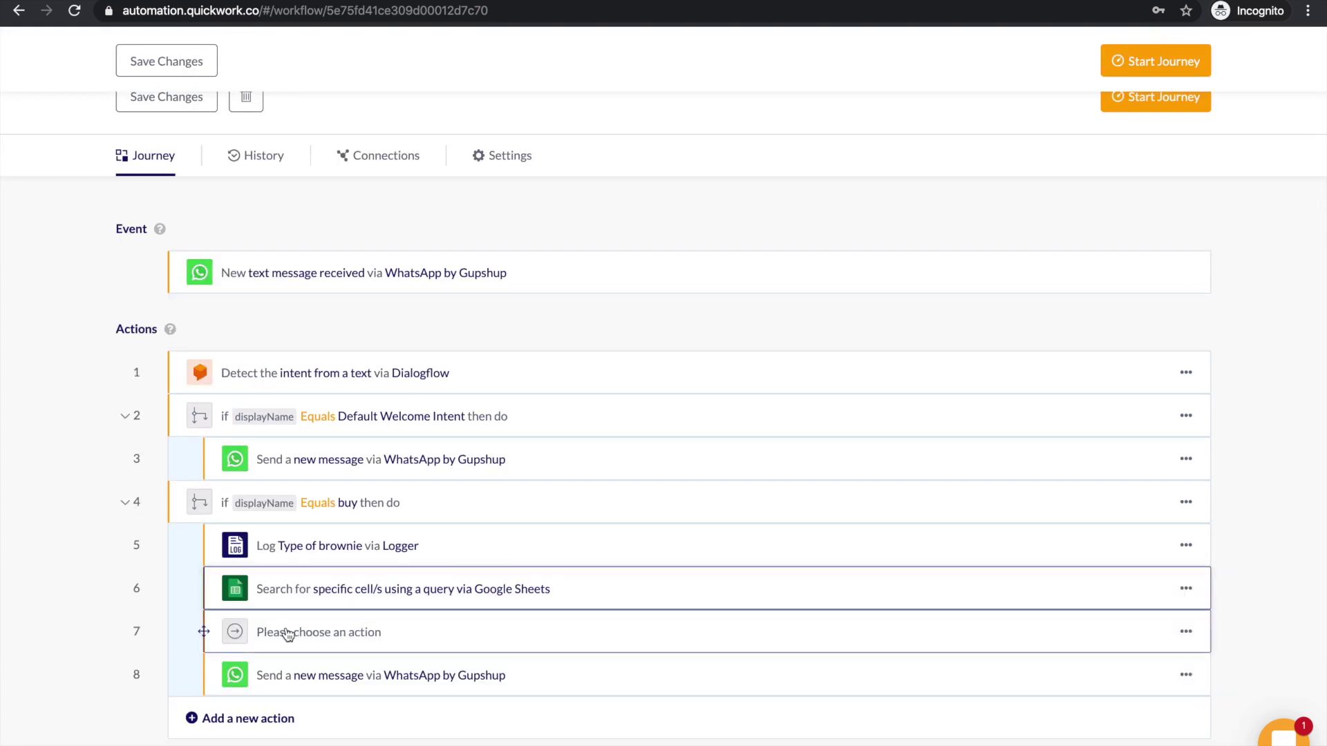
# Step: Make step 7 a Razorpay 'Create payment Link' action using the My first Razorpay account connection
pyautogui.click(291, 631)
pyautogui.scroll(-1, 287, 635)
pyautogui.write('razo')
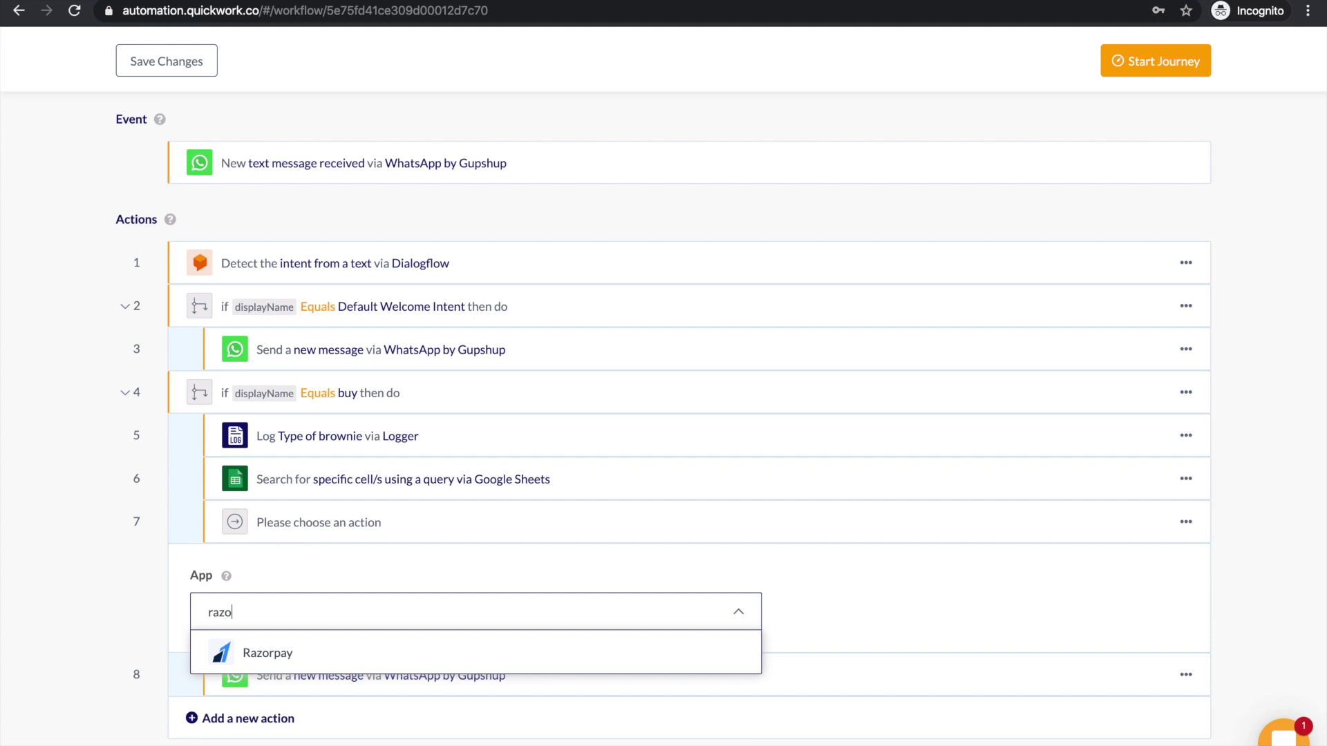
pyautogui.click(244, 653)
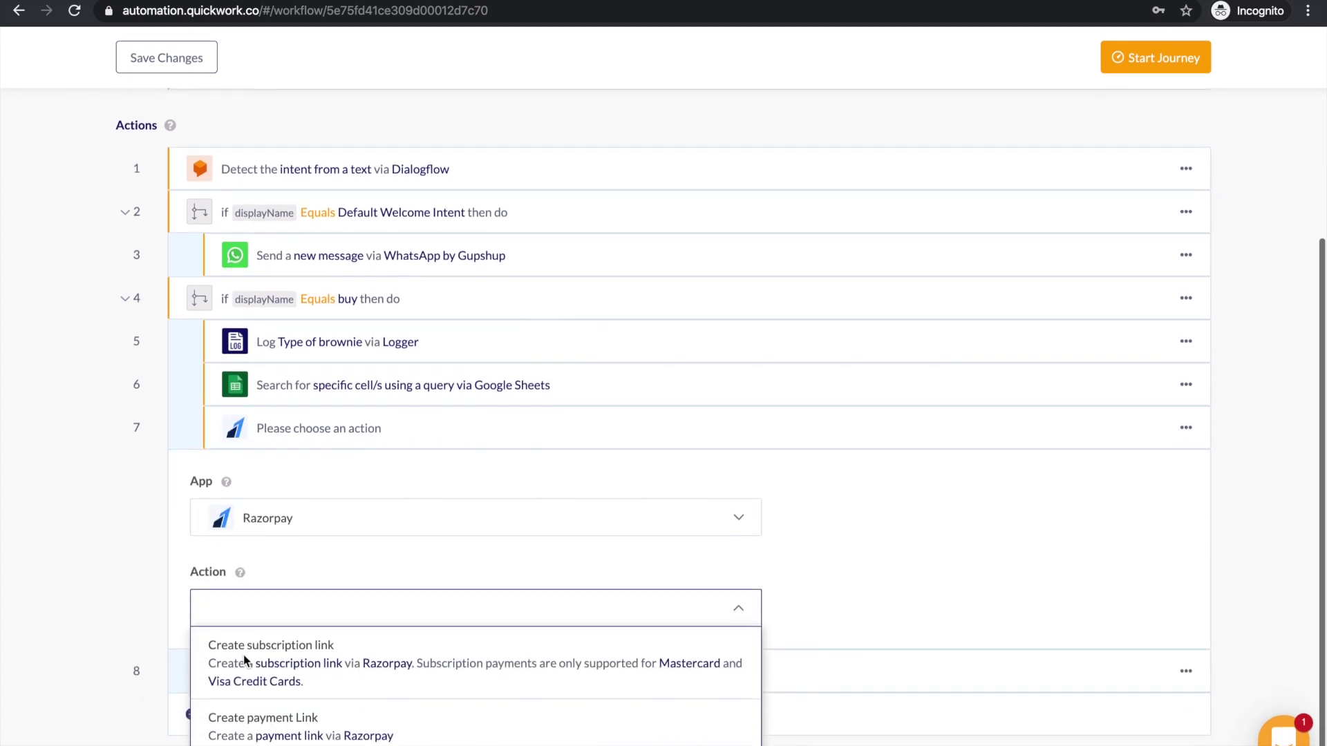
pyautogui.click(257, 734)
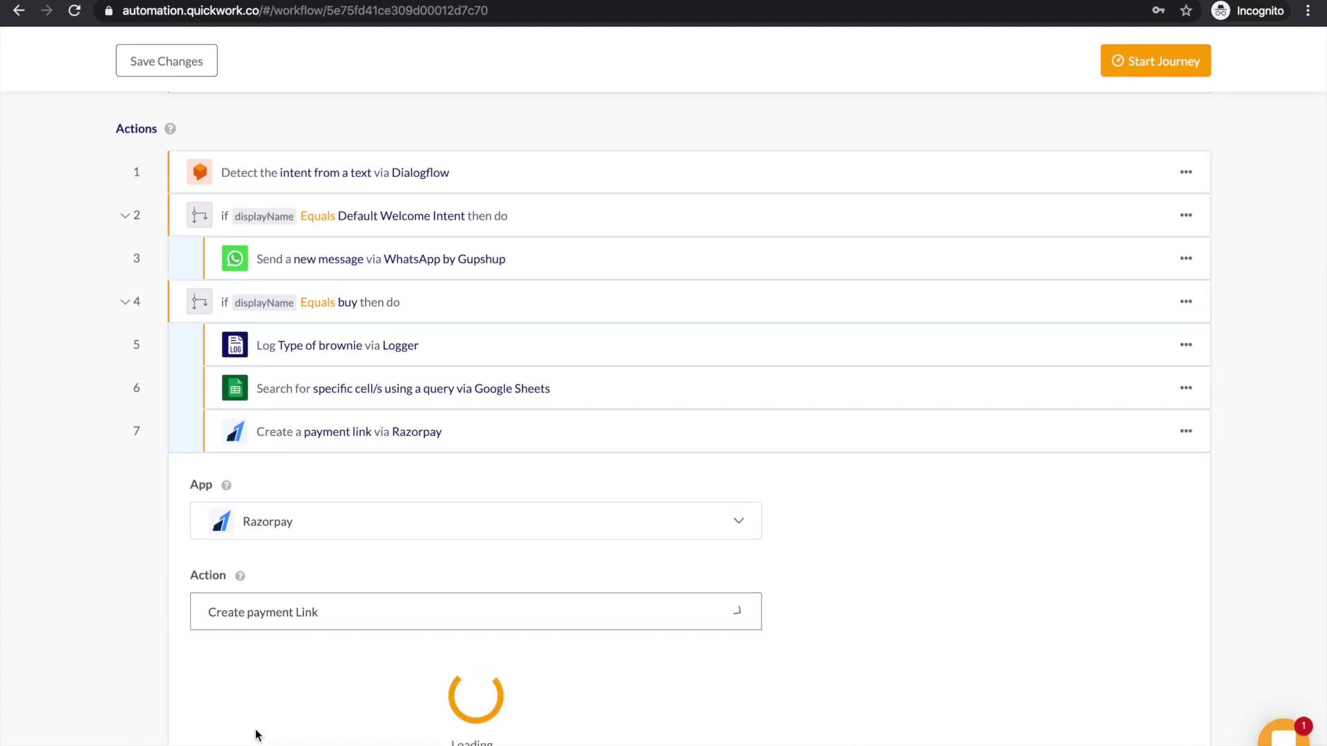
pyautogui.scroll(-3, 403, 580)
pyautogui.click(397, 535)
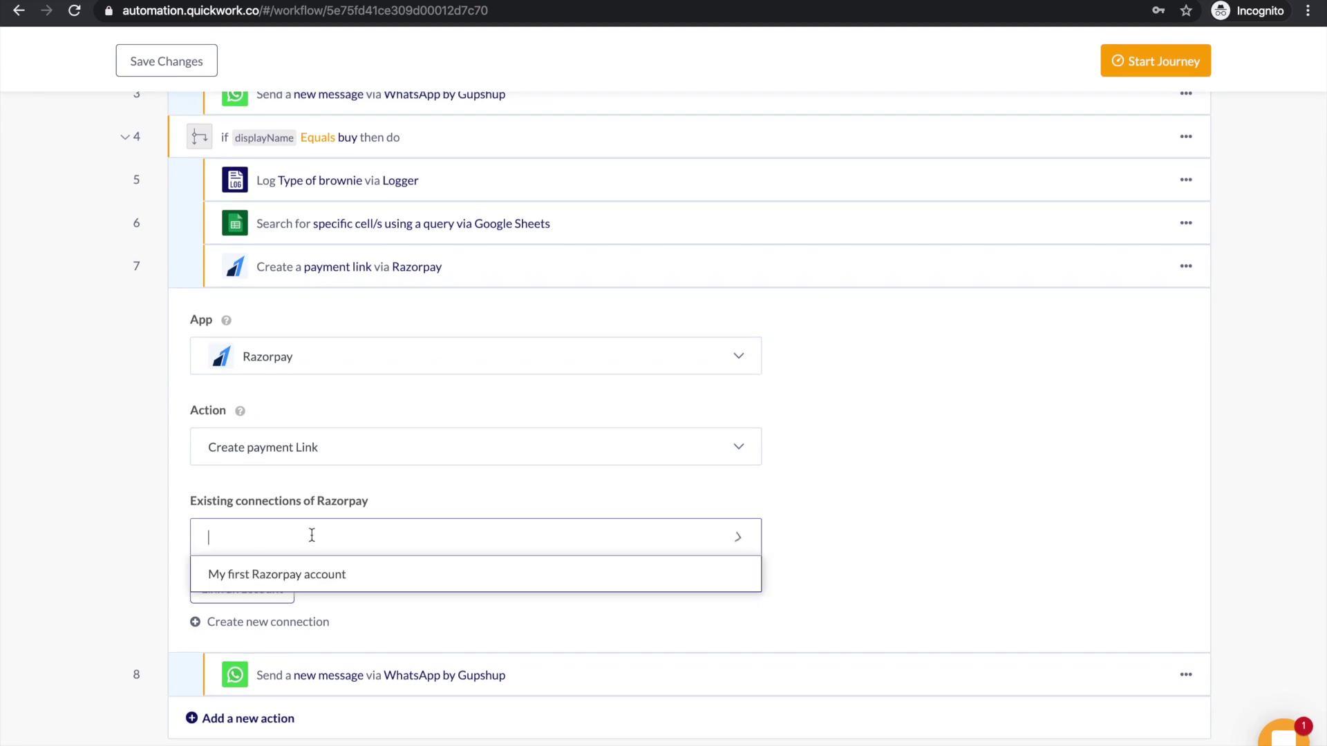
pyautogui.click(291, 573)
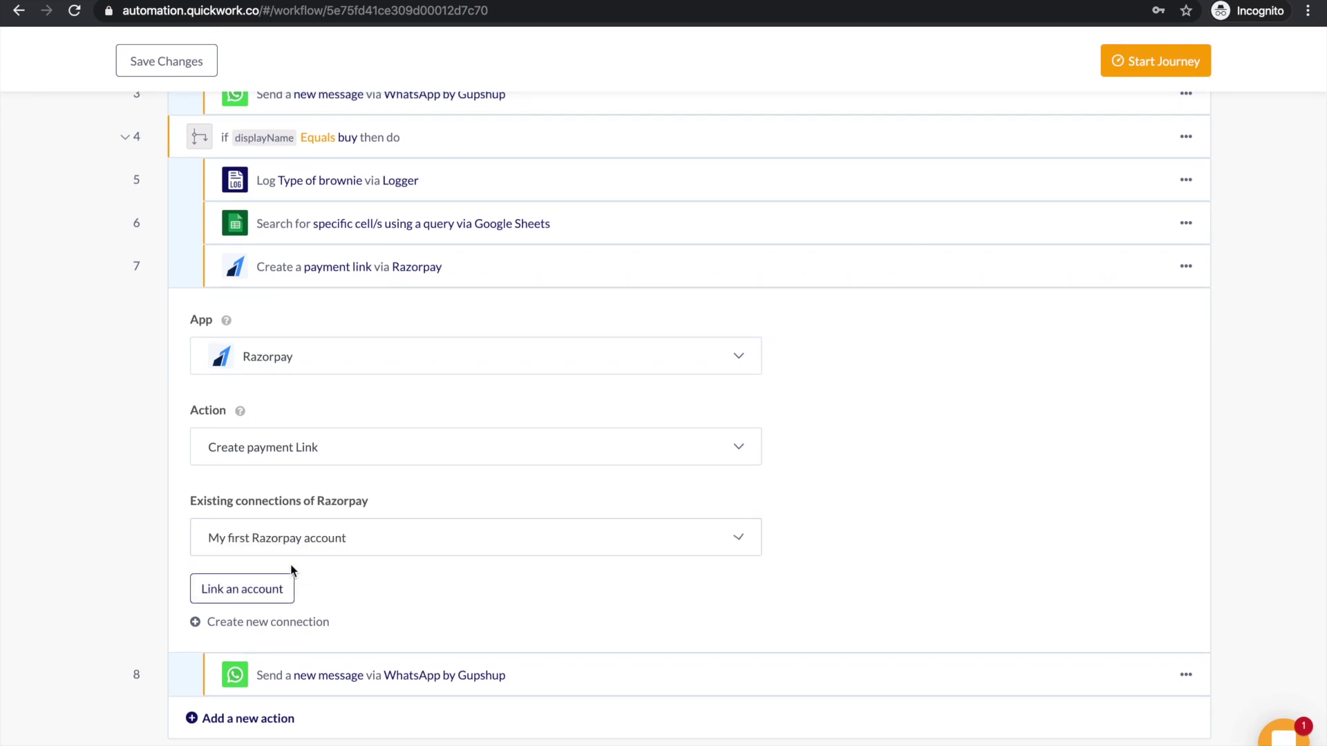
pyautogui.click(260, 588)
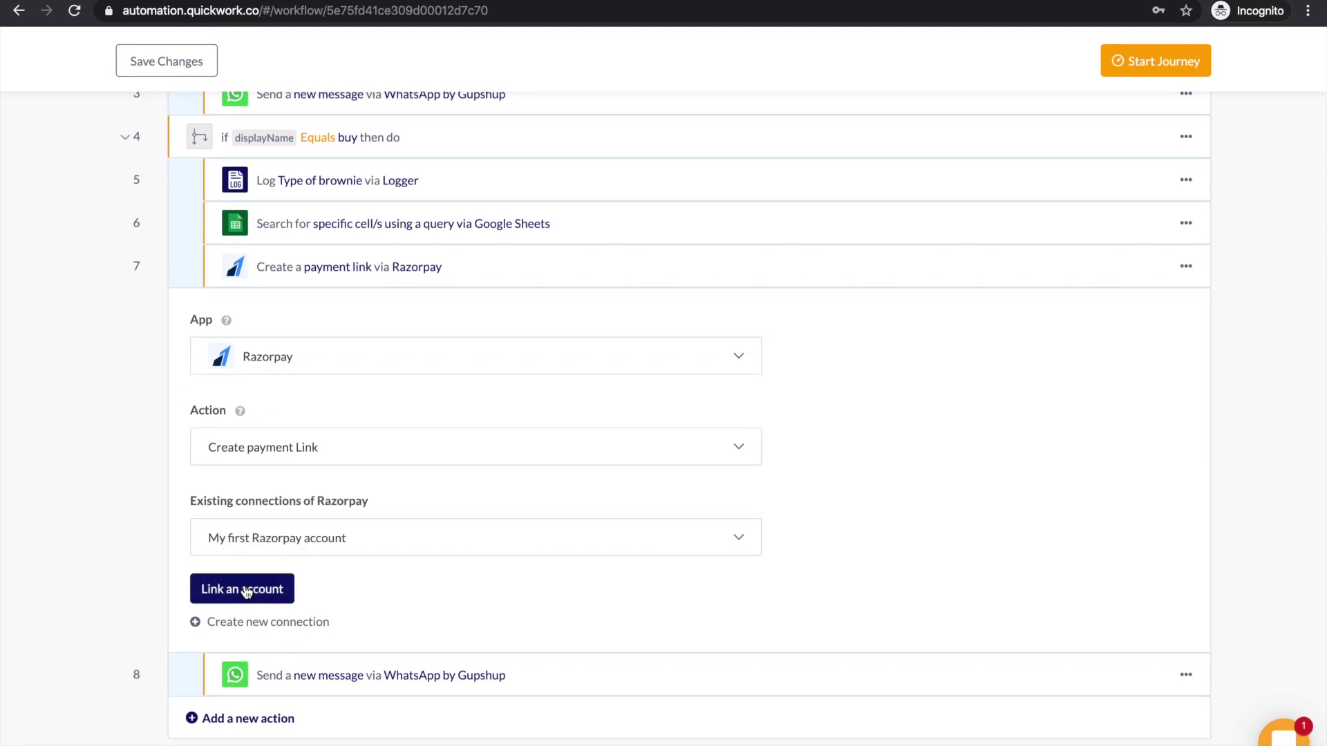
pyautogui.scroll(-5, 469, 504)
# Step: Set the payment link's Amount to the sheet's Price and its currency to Indian rupee
pyautogui.click(354, 291)
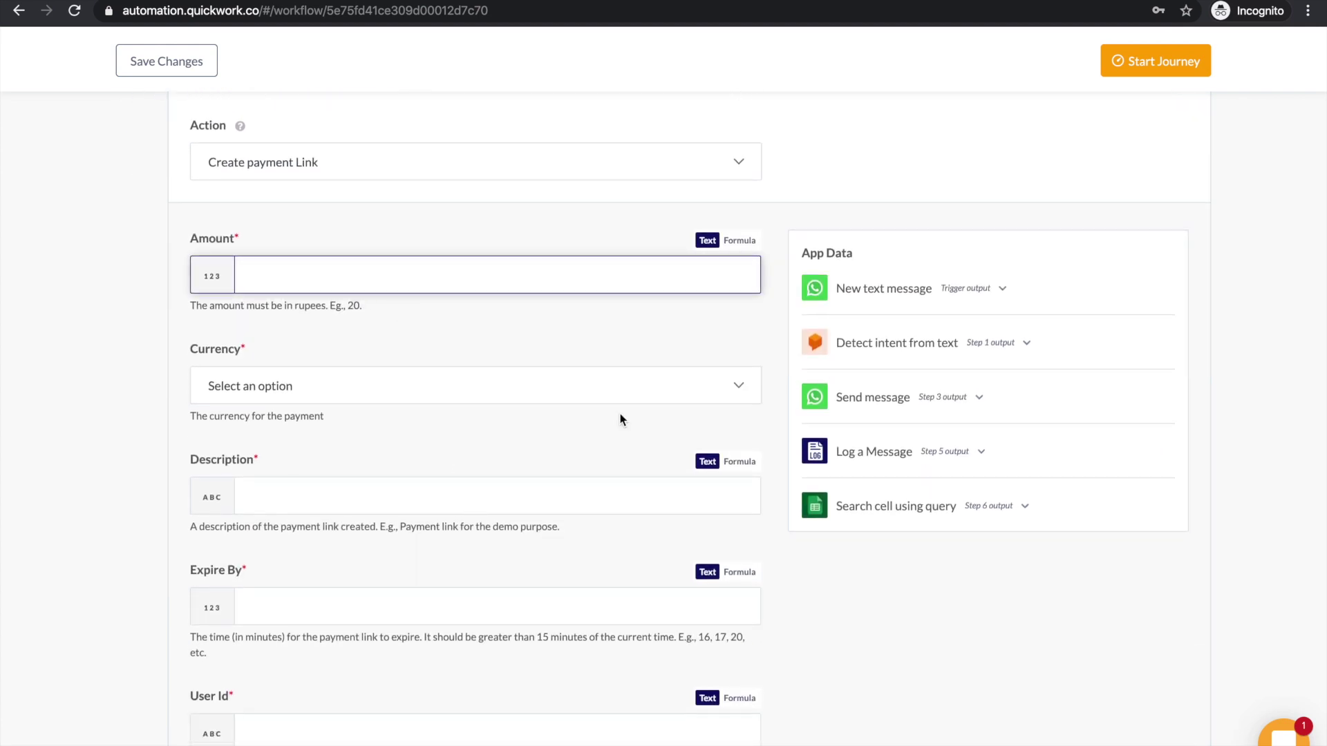
pyautogui.click(958, 507)
pyautogui.scroll(-2, 959, 509)
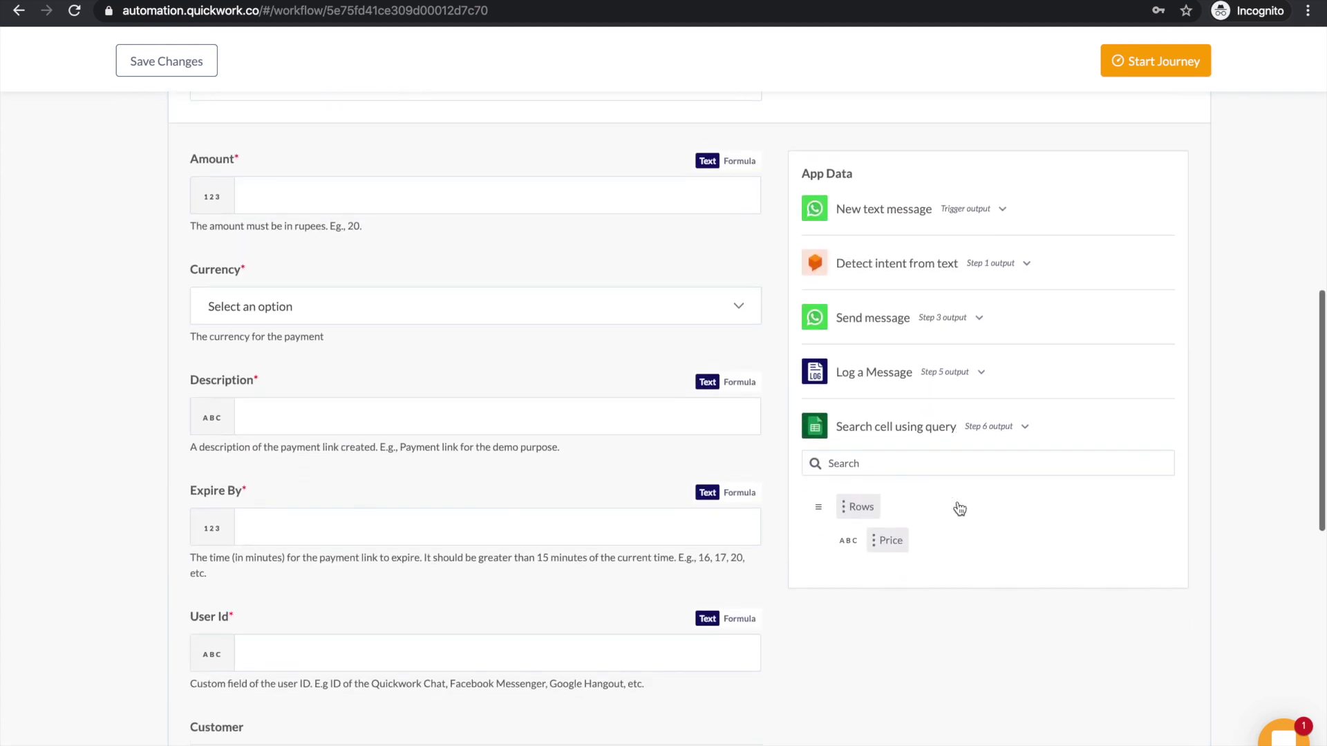
pyautogui.click(892, 529)
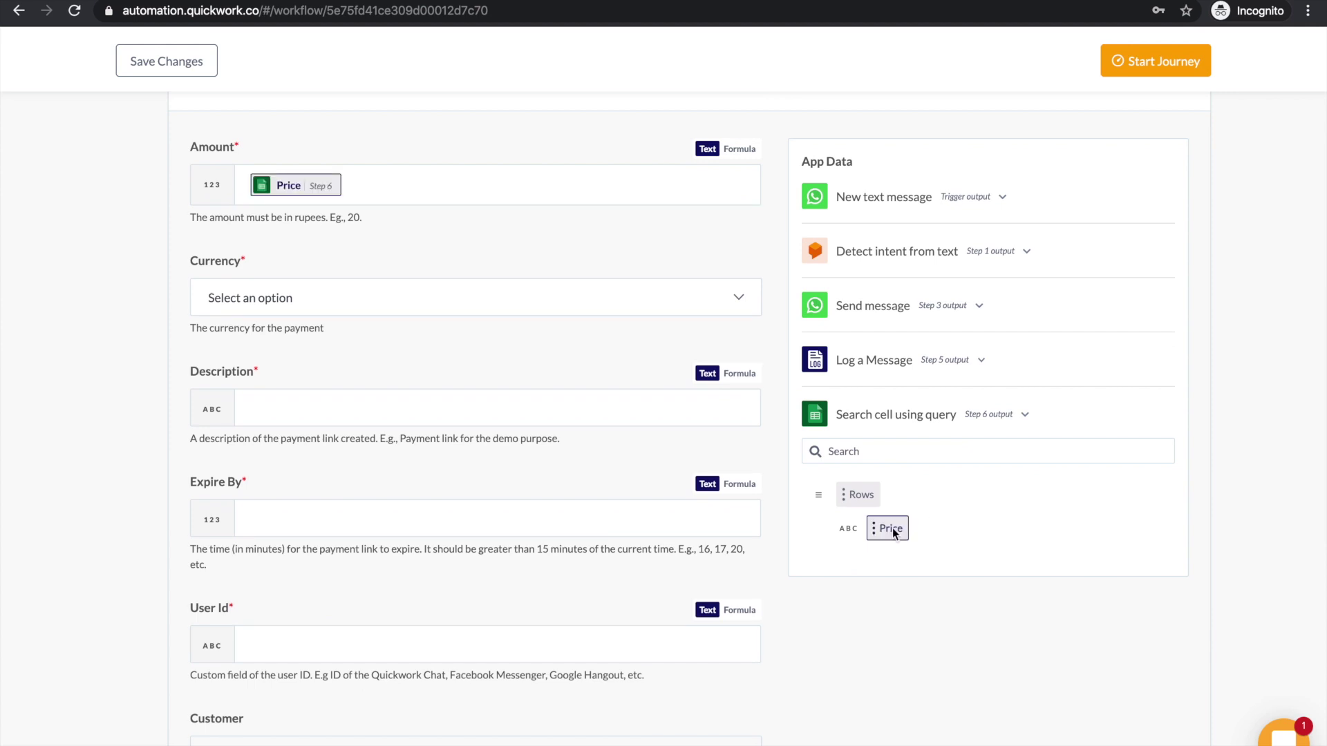
pyautogui.click(299, 304)
pyautogui.click(287, 334)
# Step: Fill Description with the Logged Message and set Expire By to 15
pyautogui.click(330, 419)
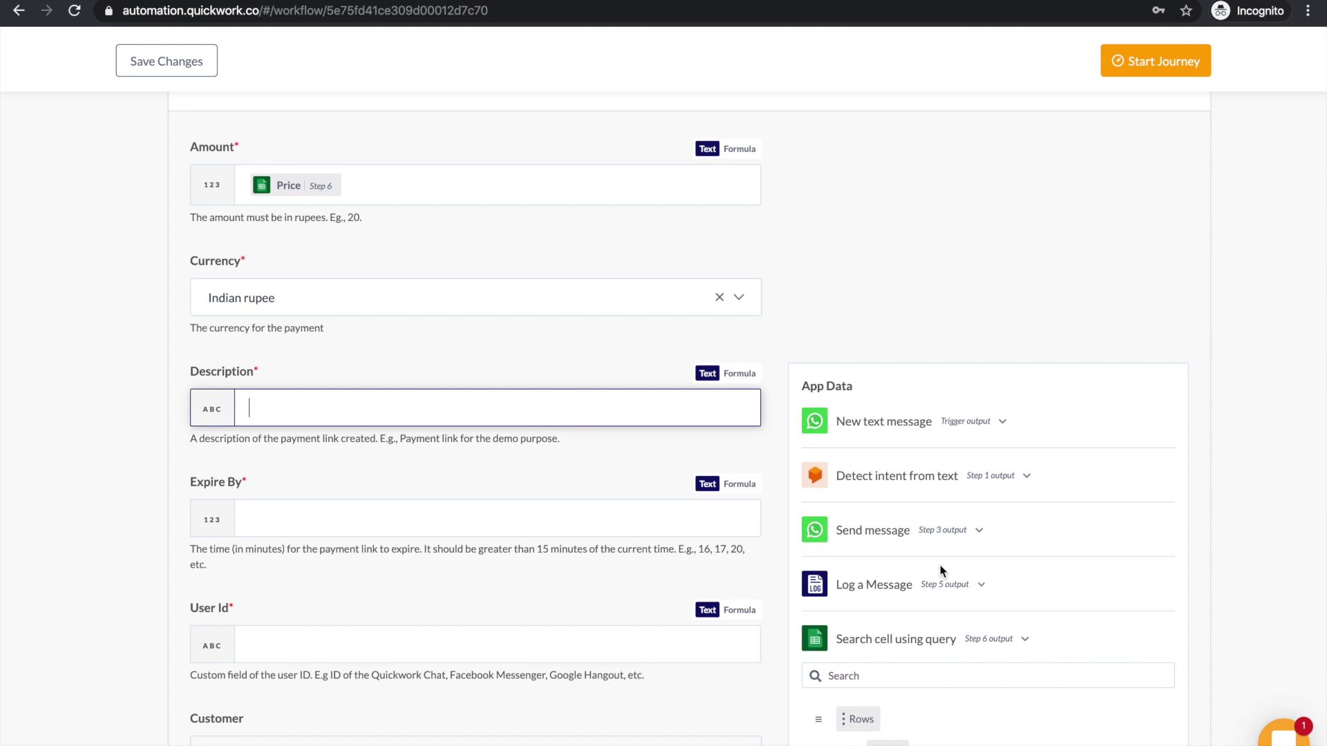
pyautogui.click(919, 586)
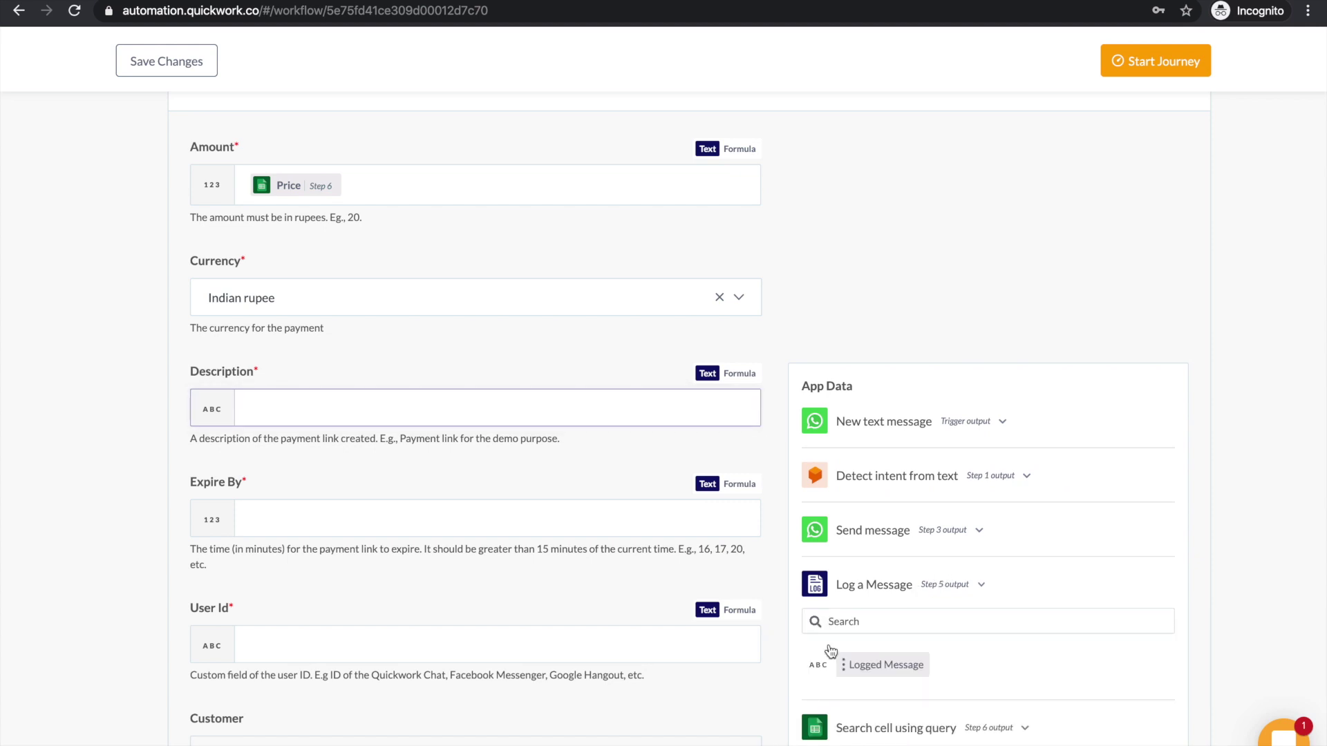
pyautogui.click(860, 667)
pyautogui.click(282, 522)
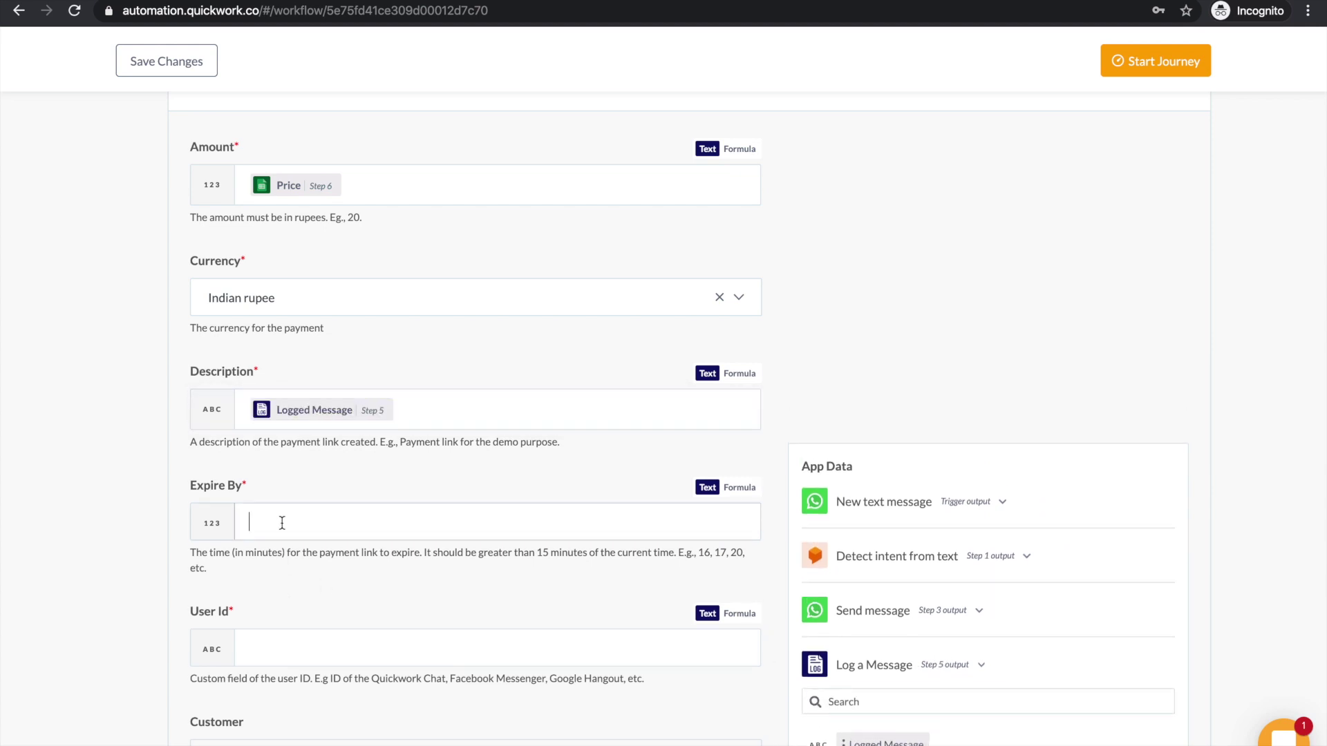
pyautogui.write('15')
# Step: Map the incoming message's Sender Id into the User Id field
pyautogui.click(303, 653)
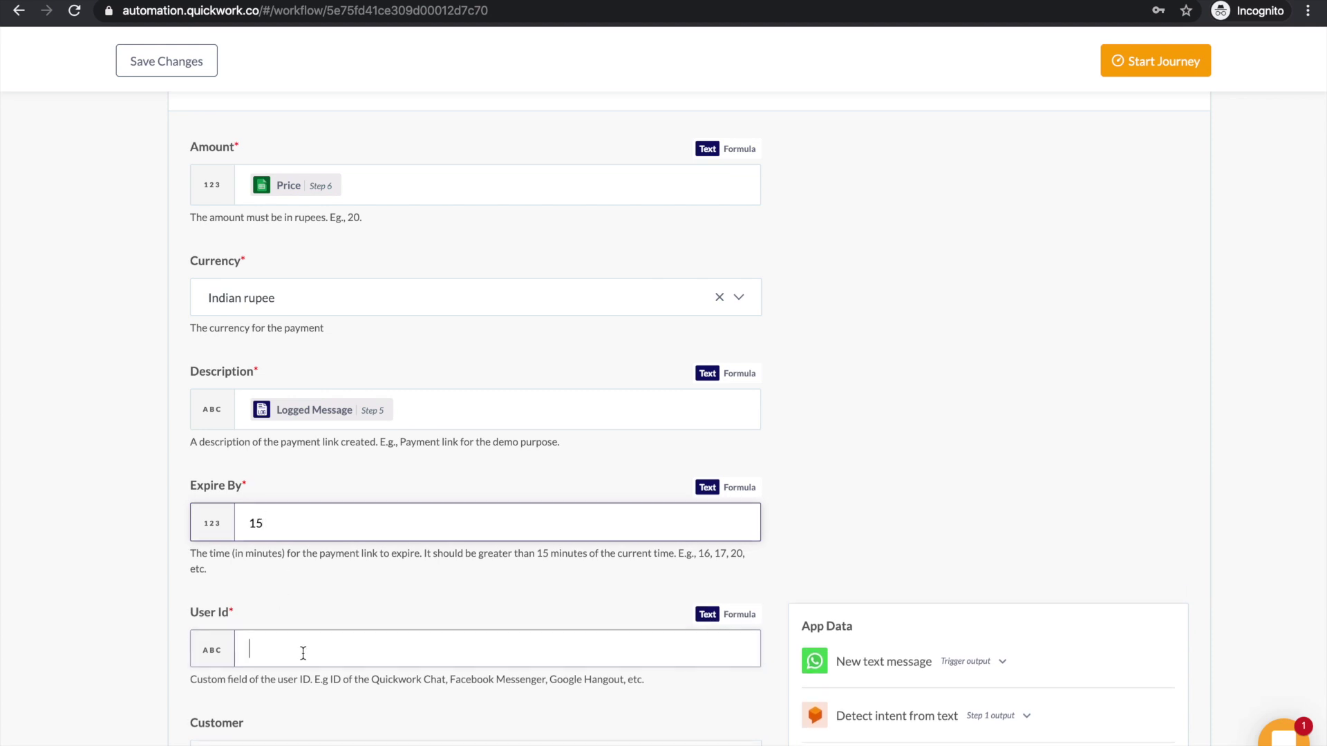
pyautogui.scroll(-3, 303, 650)
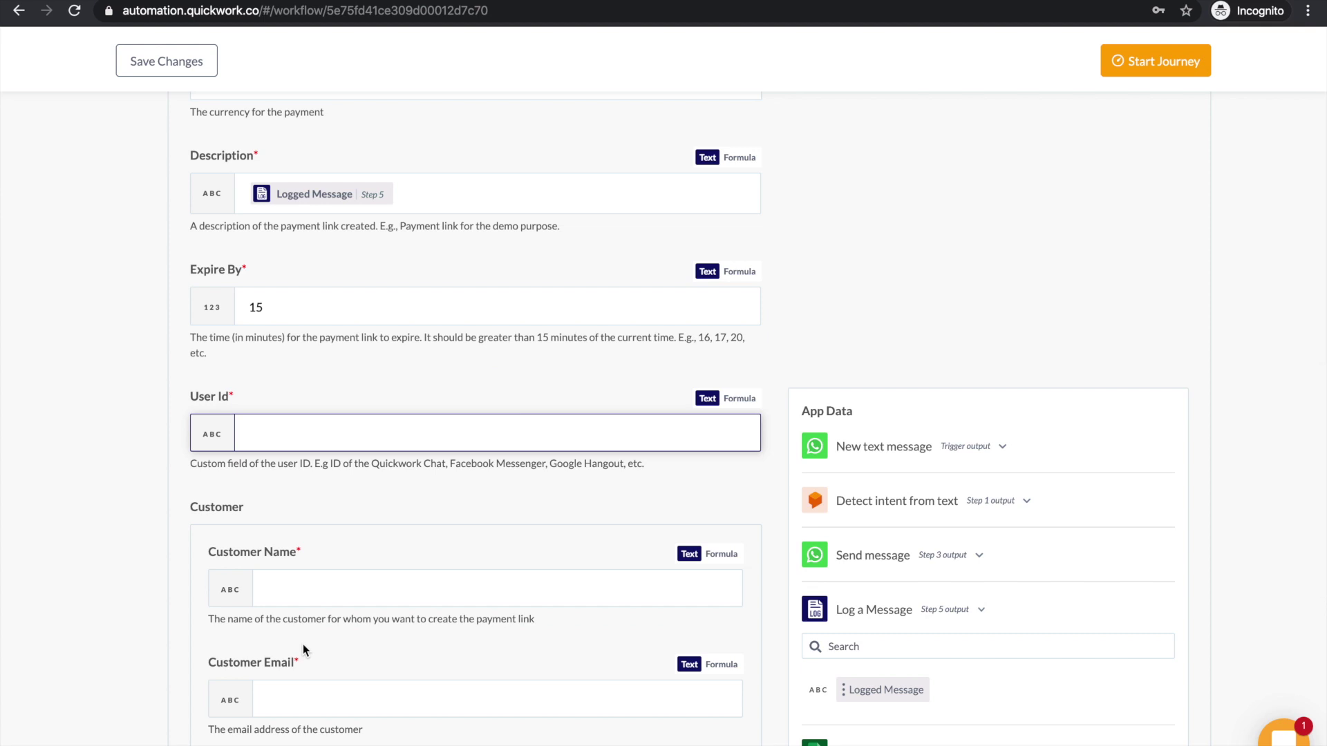
pyautogui.click(857, 447)
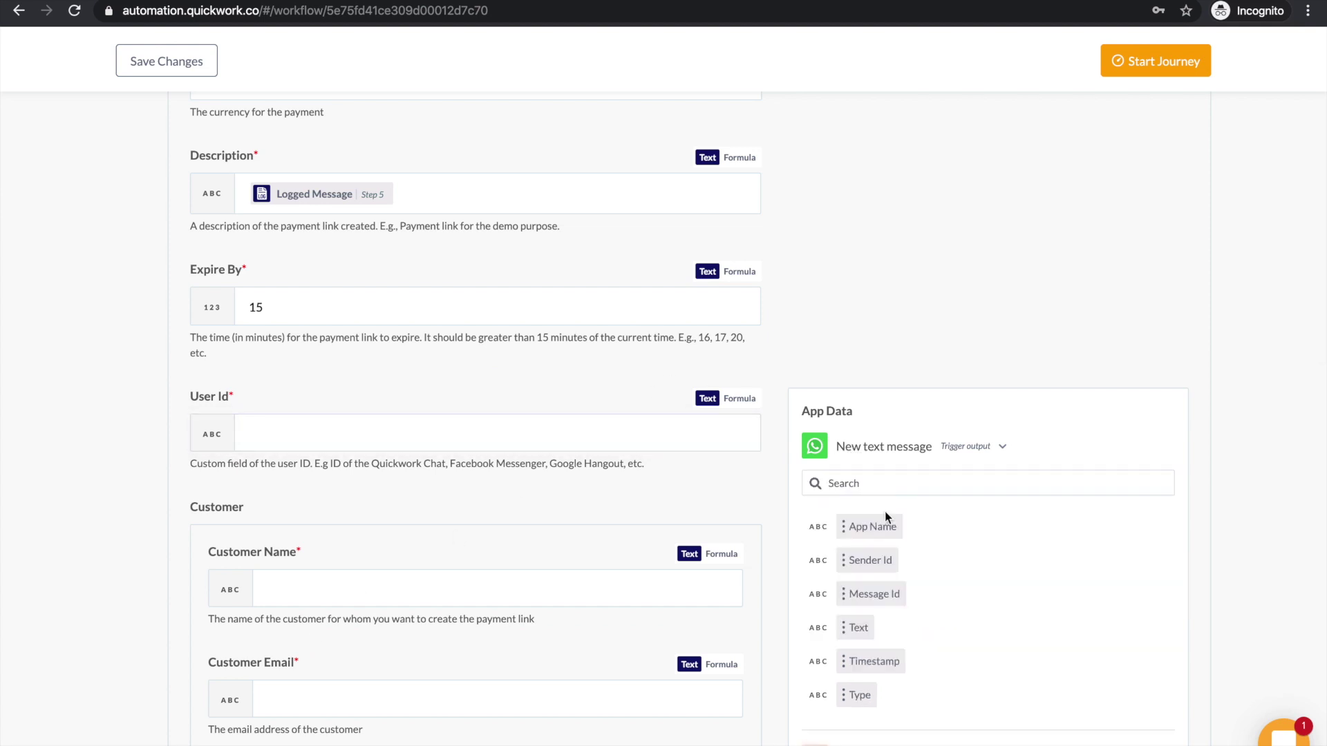
pyautogui.click(868, 560)
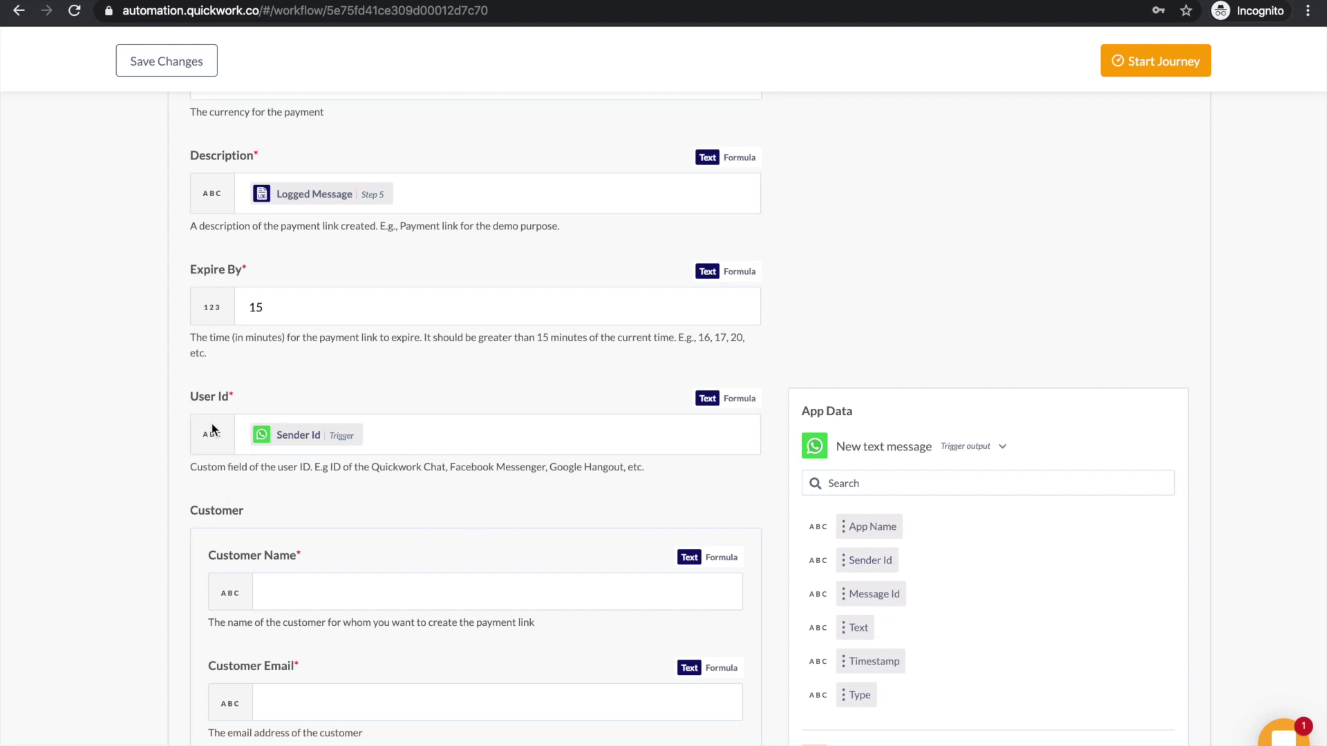
pyautogui.click(580, 428)
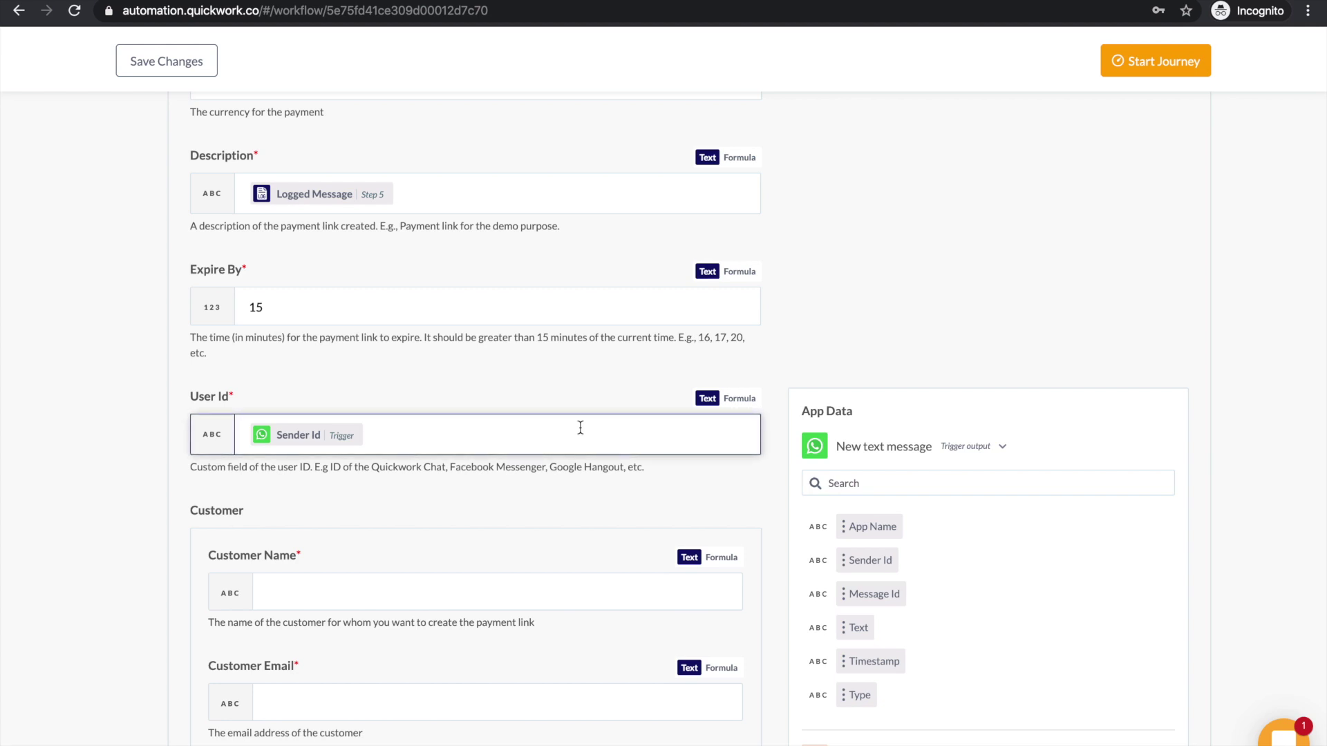
pyautogui.scroll(-7, 580, 428)
pyautogui.scroll(-2, 579, 433)
pyautogui.scroll(15, 579, 433)
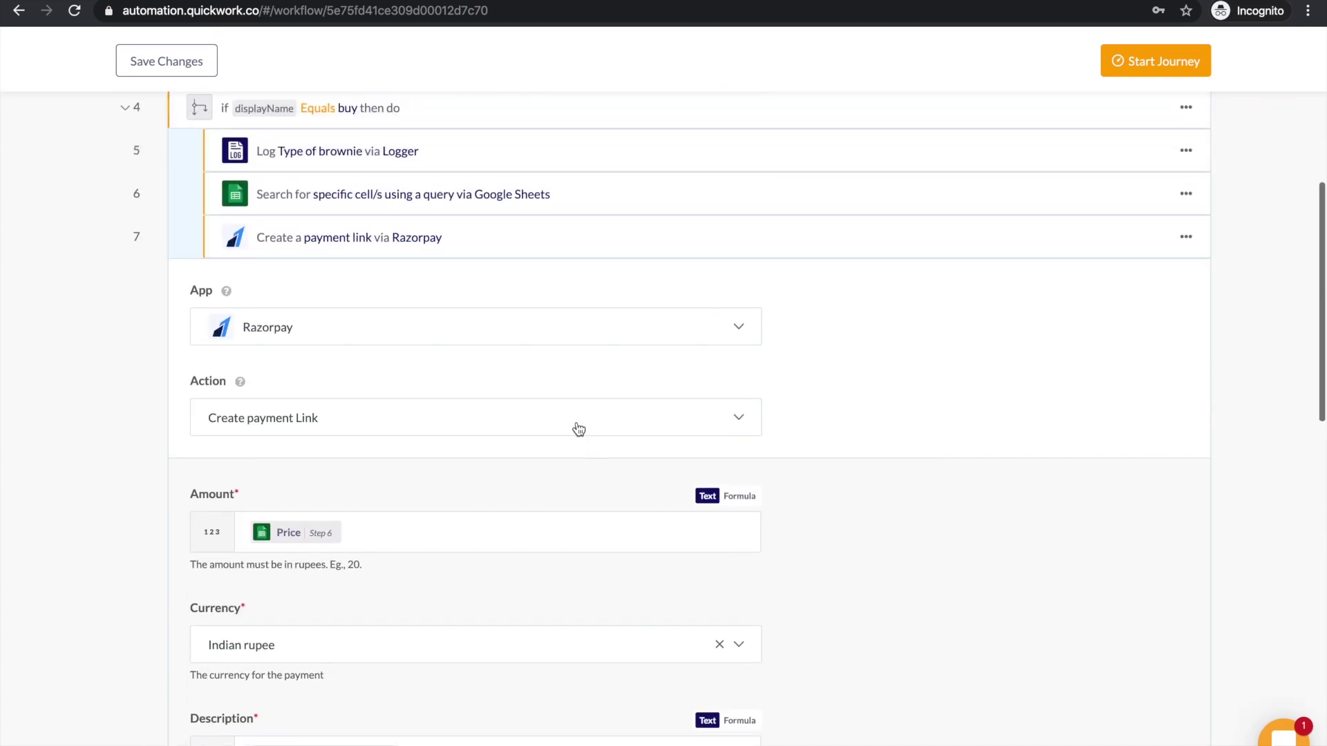
# Step: Extend step 8's reply with '. If you wish to make a payment, please click here:'
pyautogui.click(374, 247)
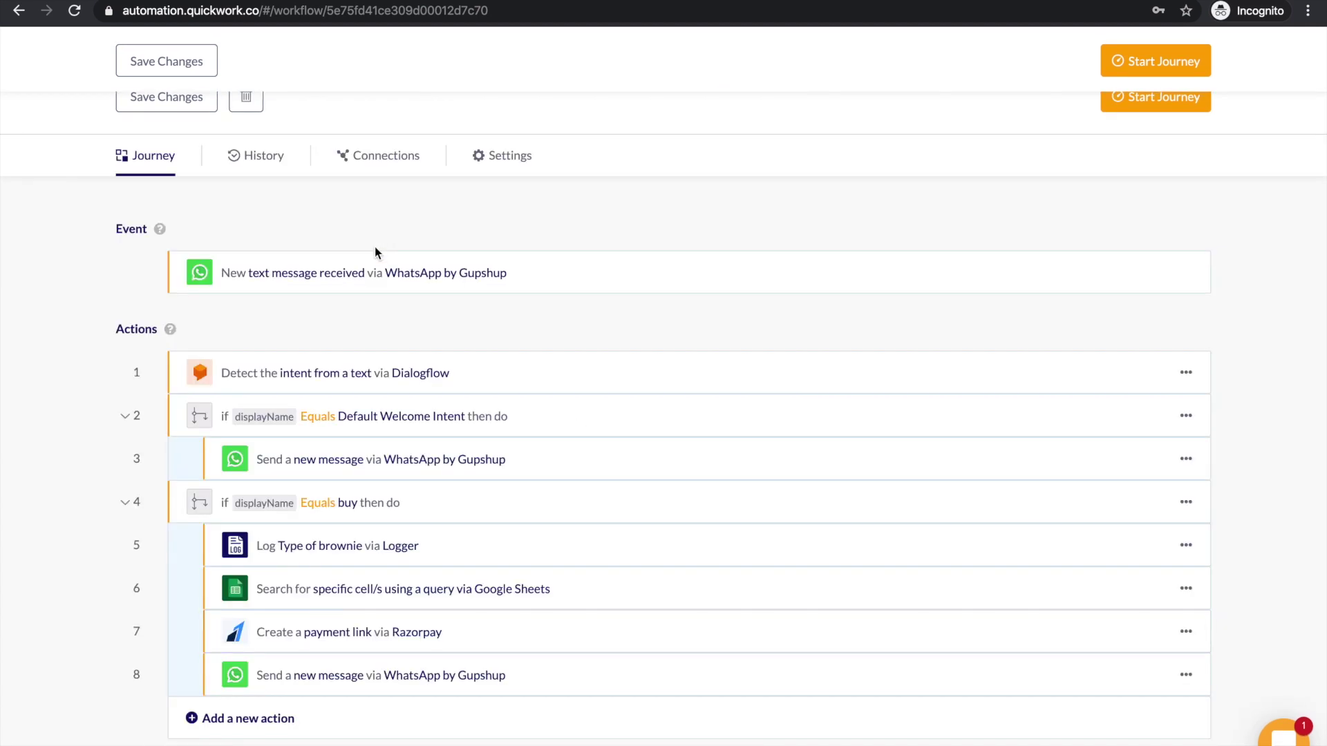
pyautogui.click(404, 674)
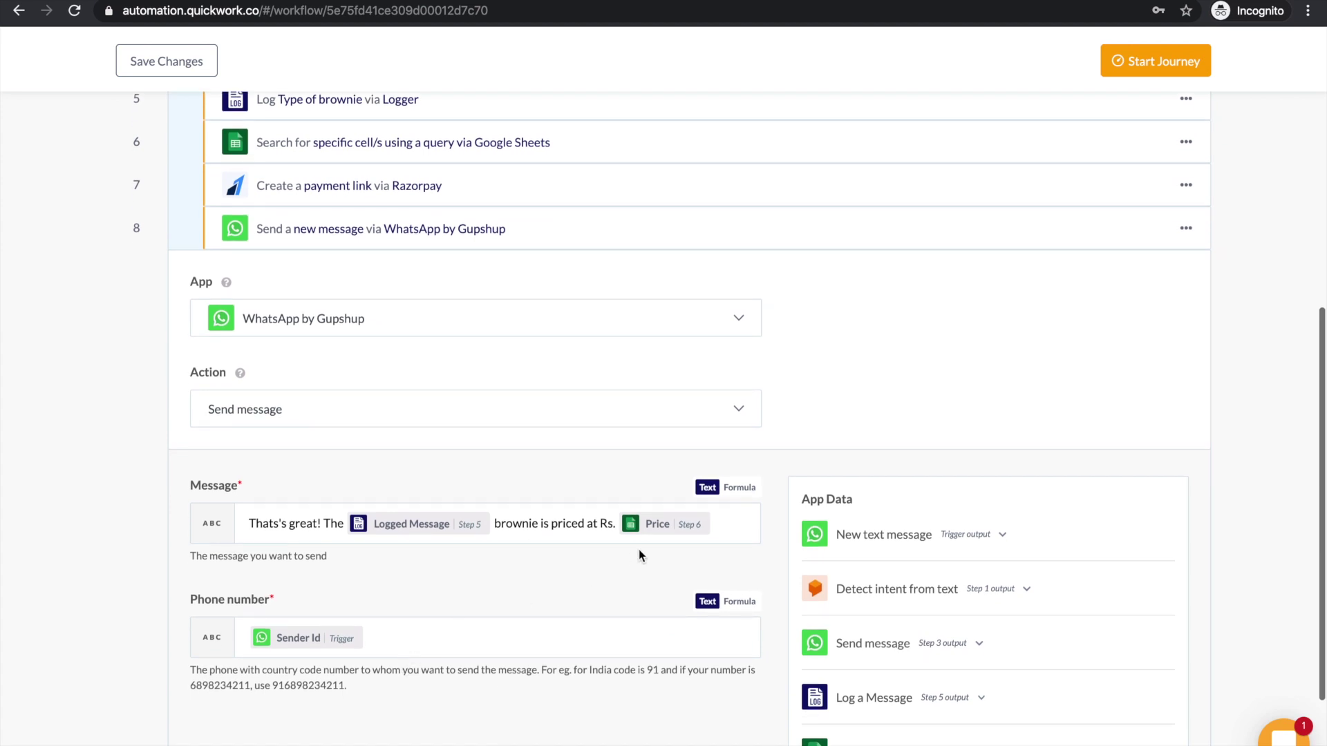
pyautogui.click(729, 524)
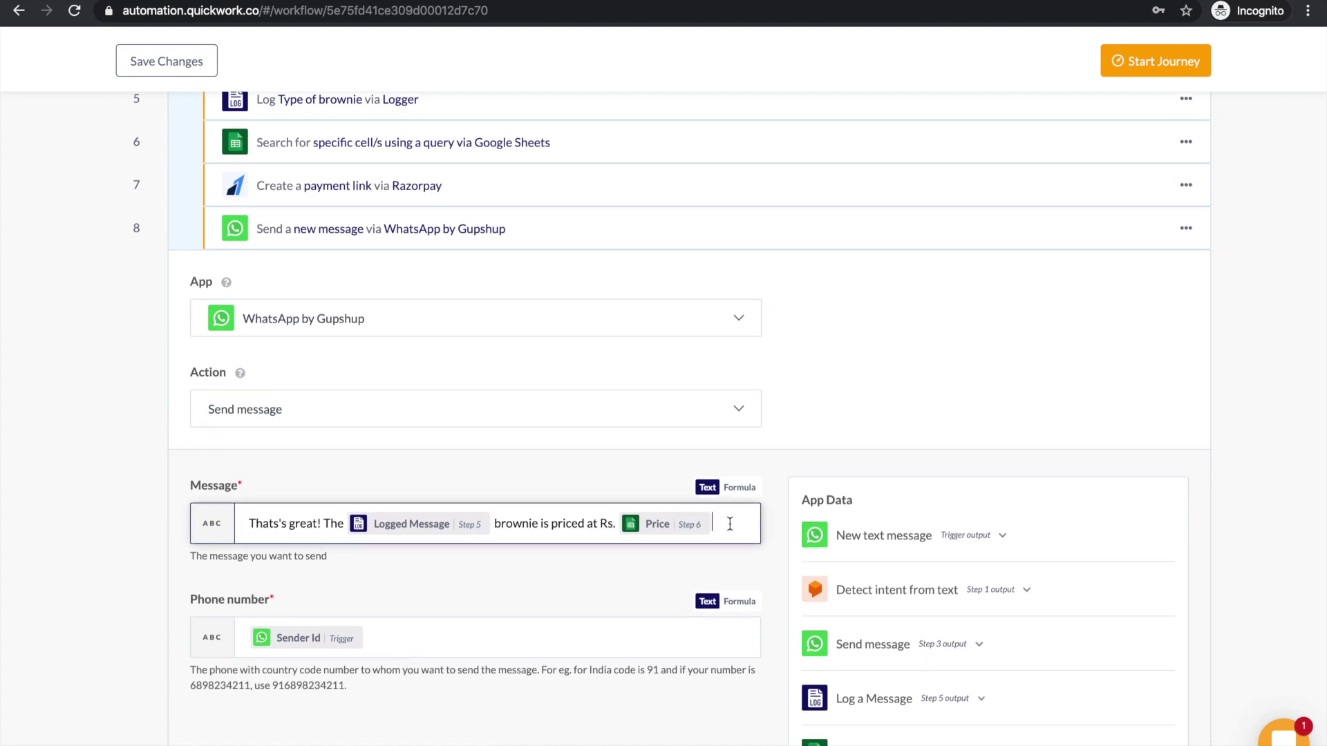
pyautogui.write('. If you wish to p')
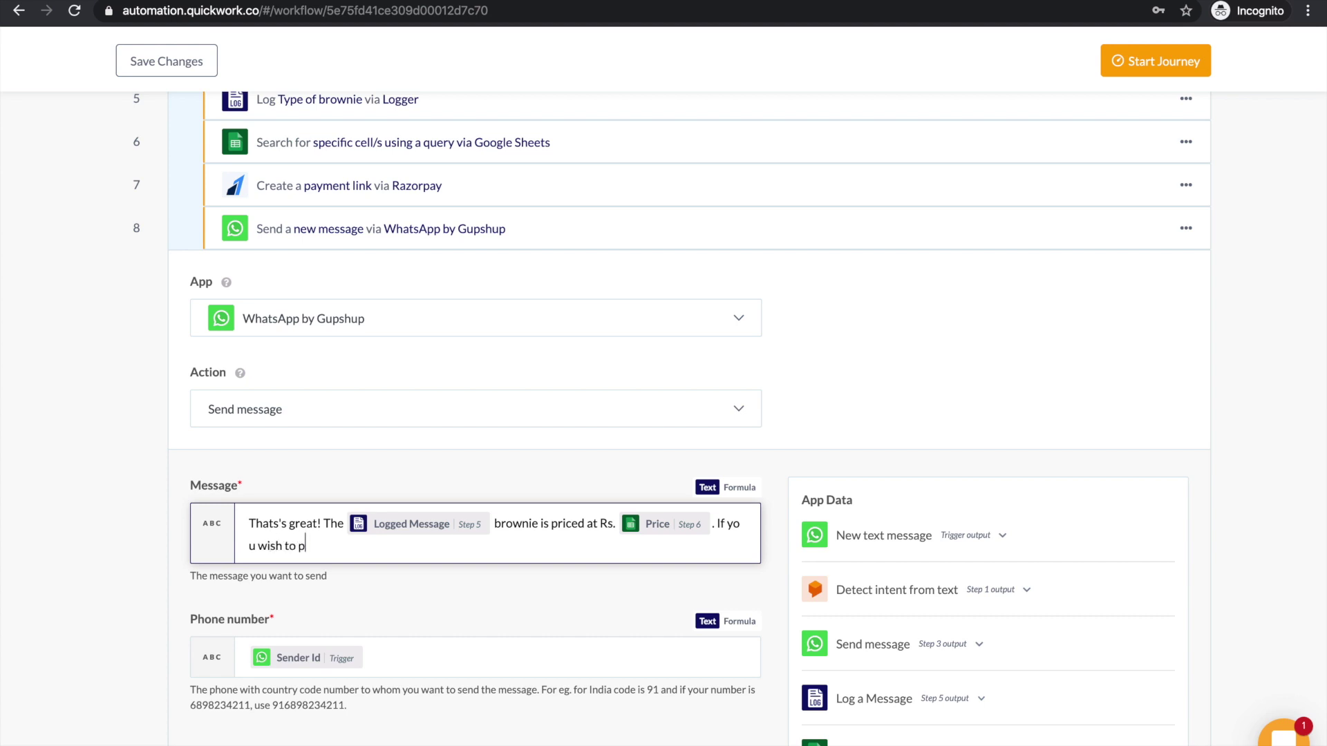
pyautogui.press('BackSpace')
pyautogui.write('make a payment, please click here:')
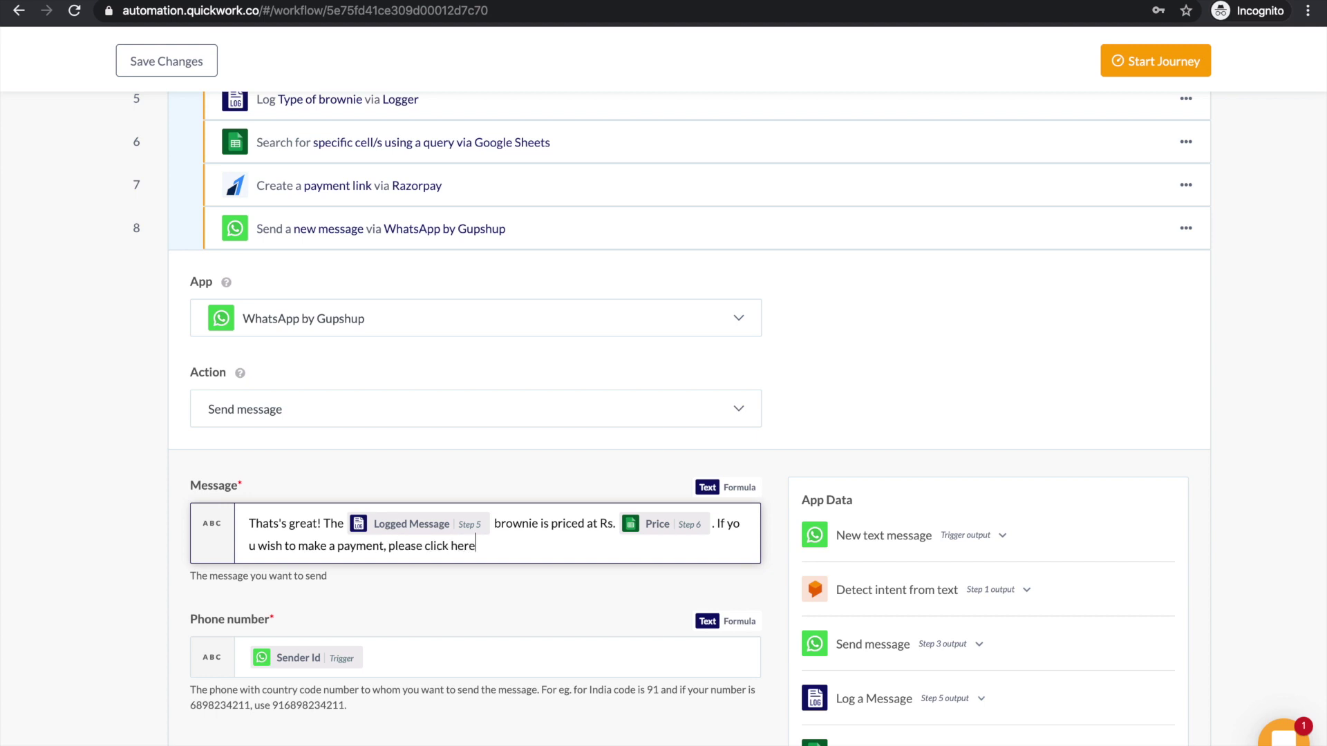
# Step: Append the payment link step's Short Url to the end of the reply message
pyautogui.scroll(-1, 986, 555)
pyautogui.scroll(-2, 986, 555)
pyautogui.click(891, 641)
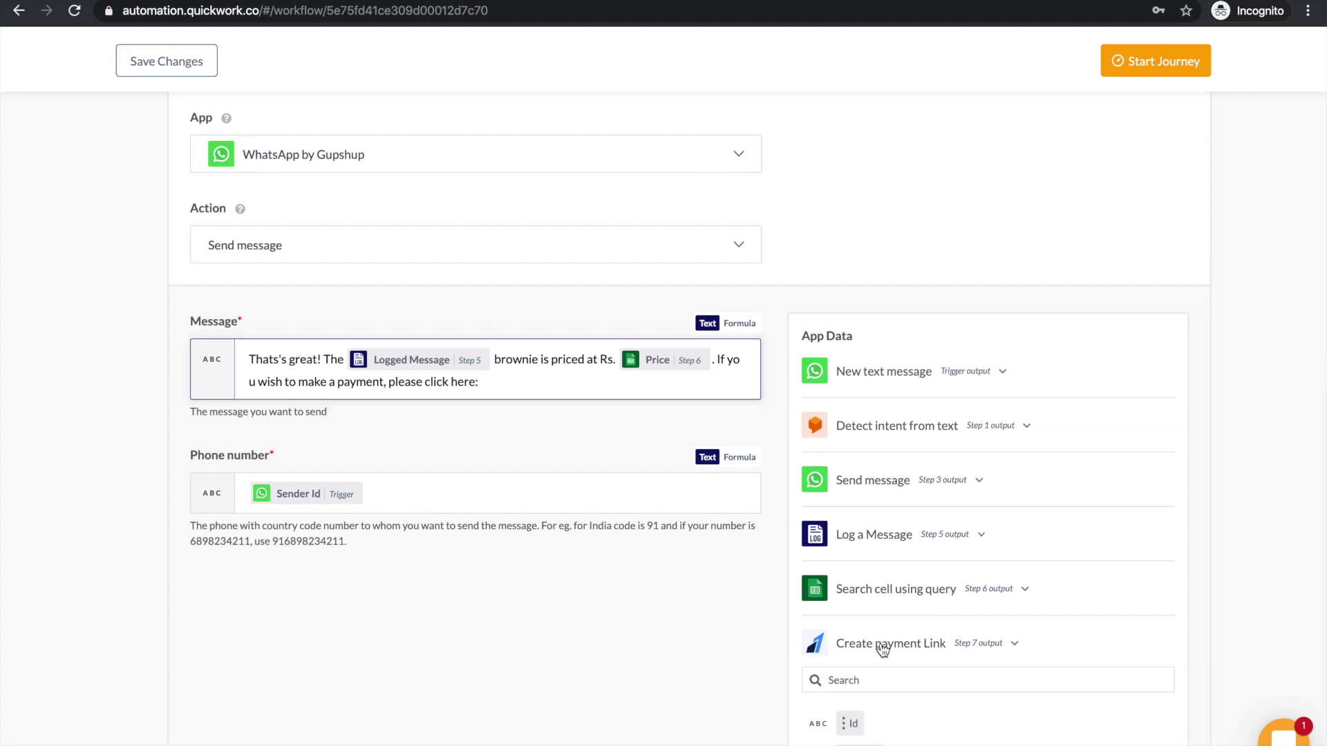
pyautogui.scroll(-3, 882, 650)
pyautogui.scroll(-2, 881, 649)
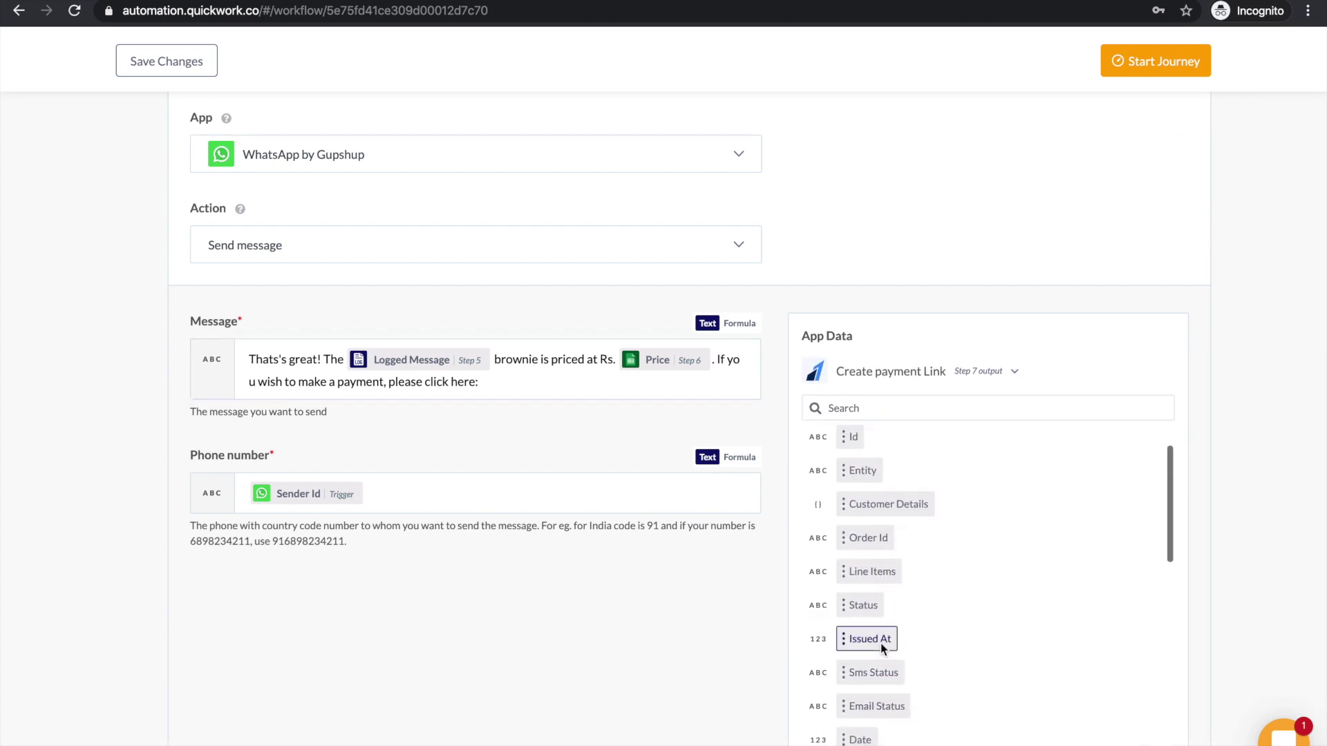
pyautogui.click(860, 410)
pyautogui.write('url')
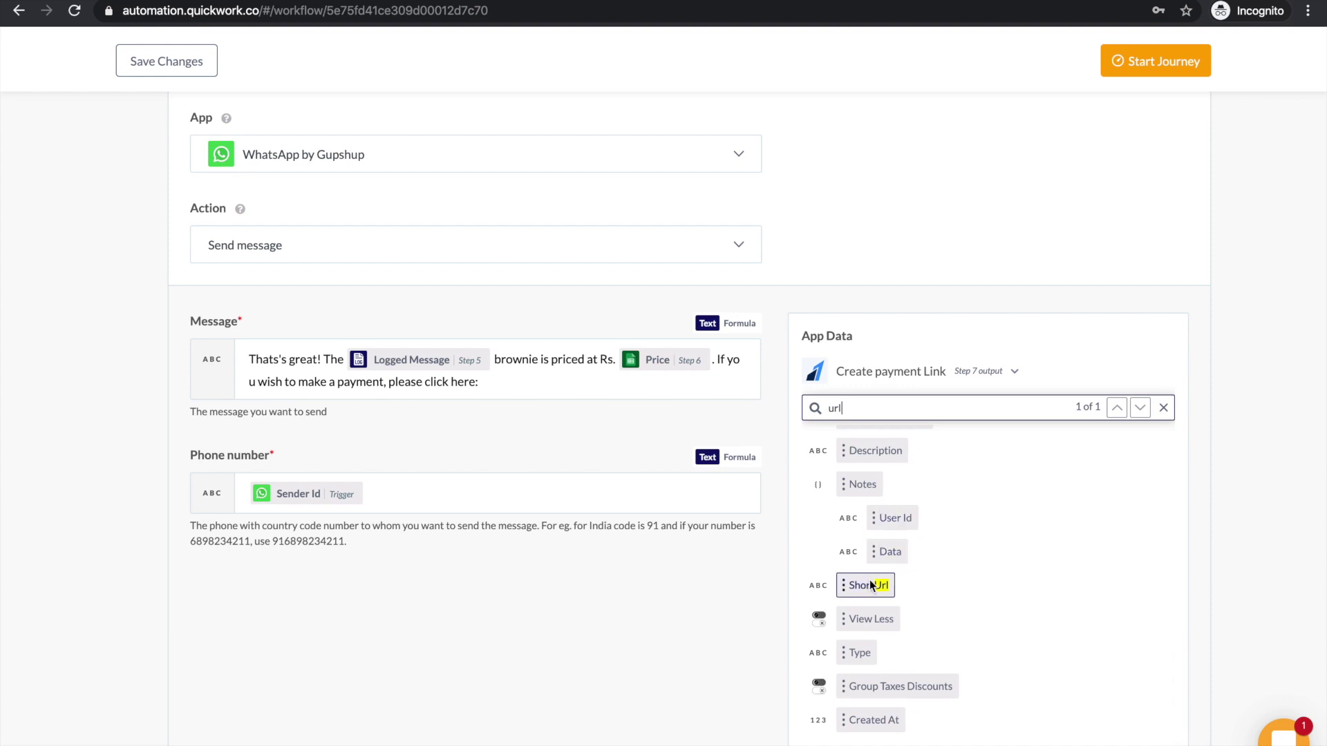
pyautogui.click(873, 584)
# Step: Save and start the journey, then return to WhatsApp Web for testing
pyautogui.scroll(5, 542, 447)
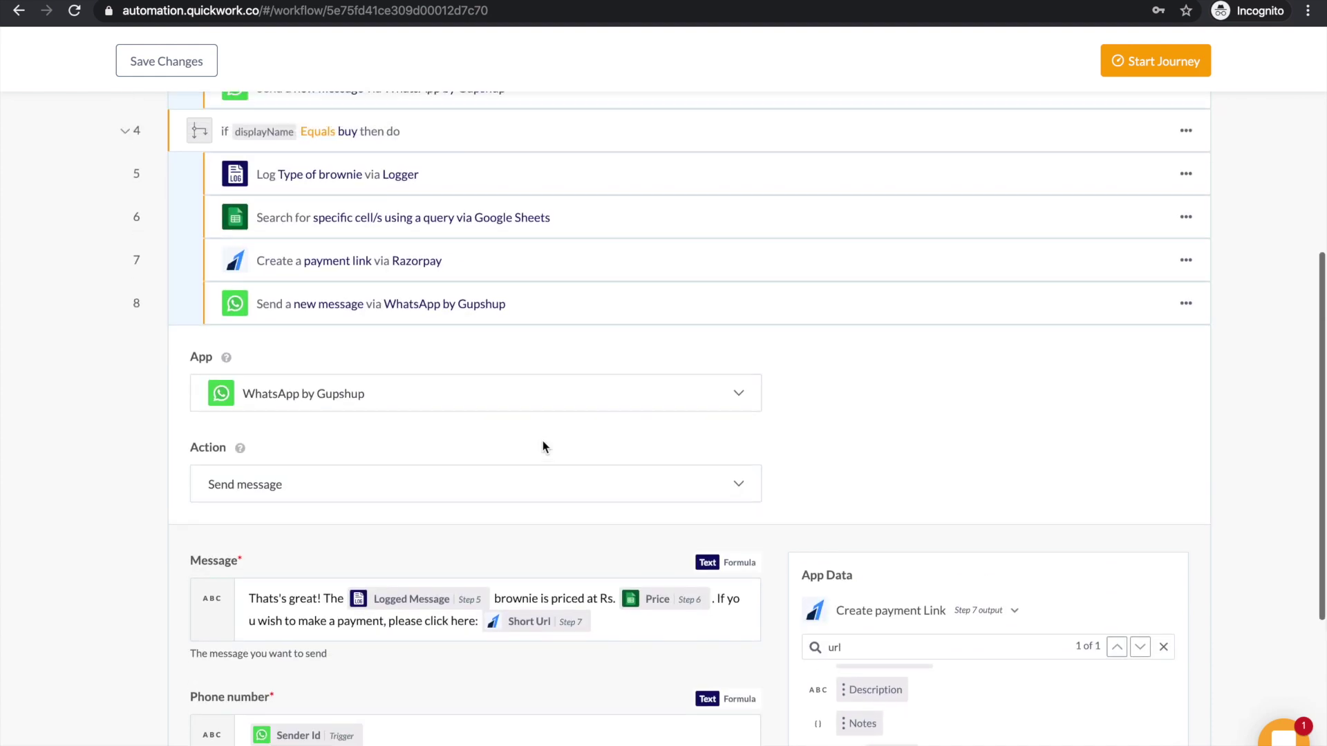
pyautogui.click(509, 456)
pyautogui.scroll(3, 1037, 182)
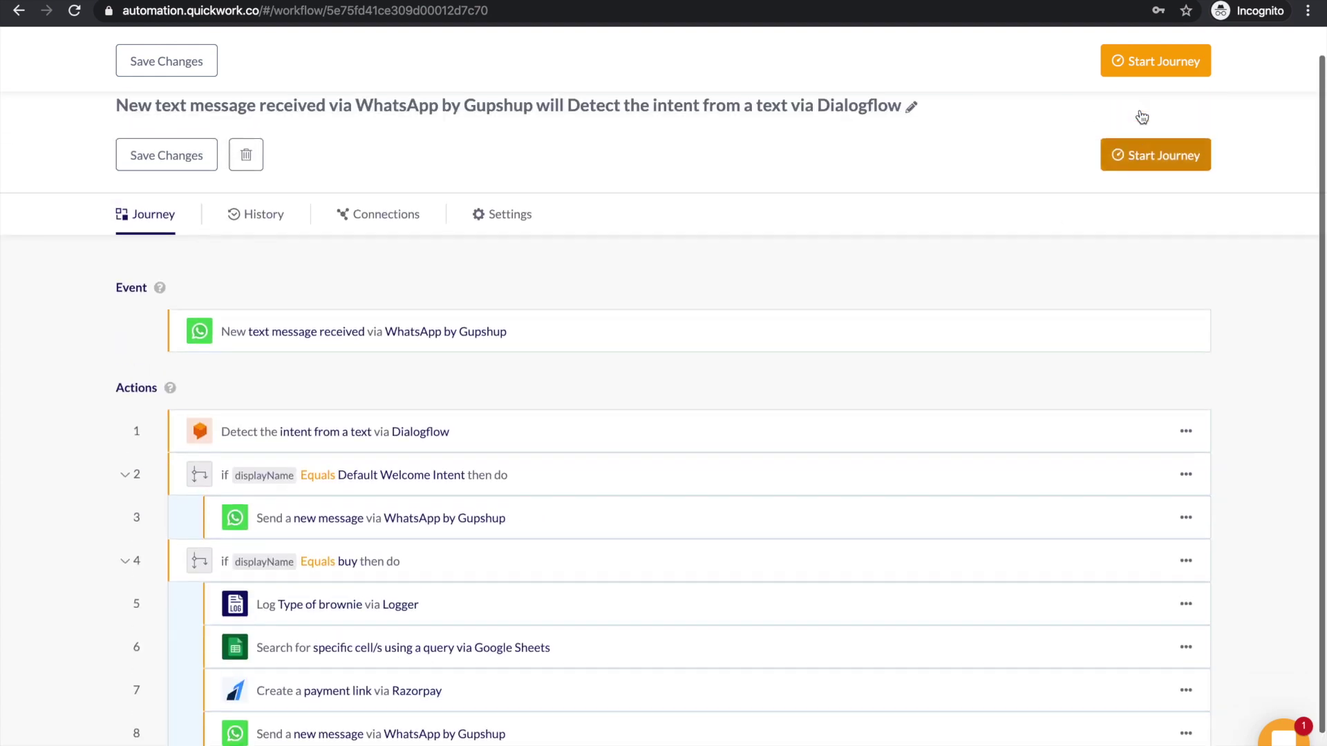
pyautogui.click(1151, 186)
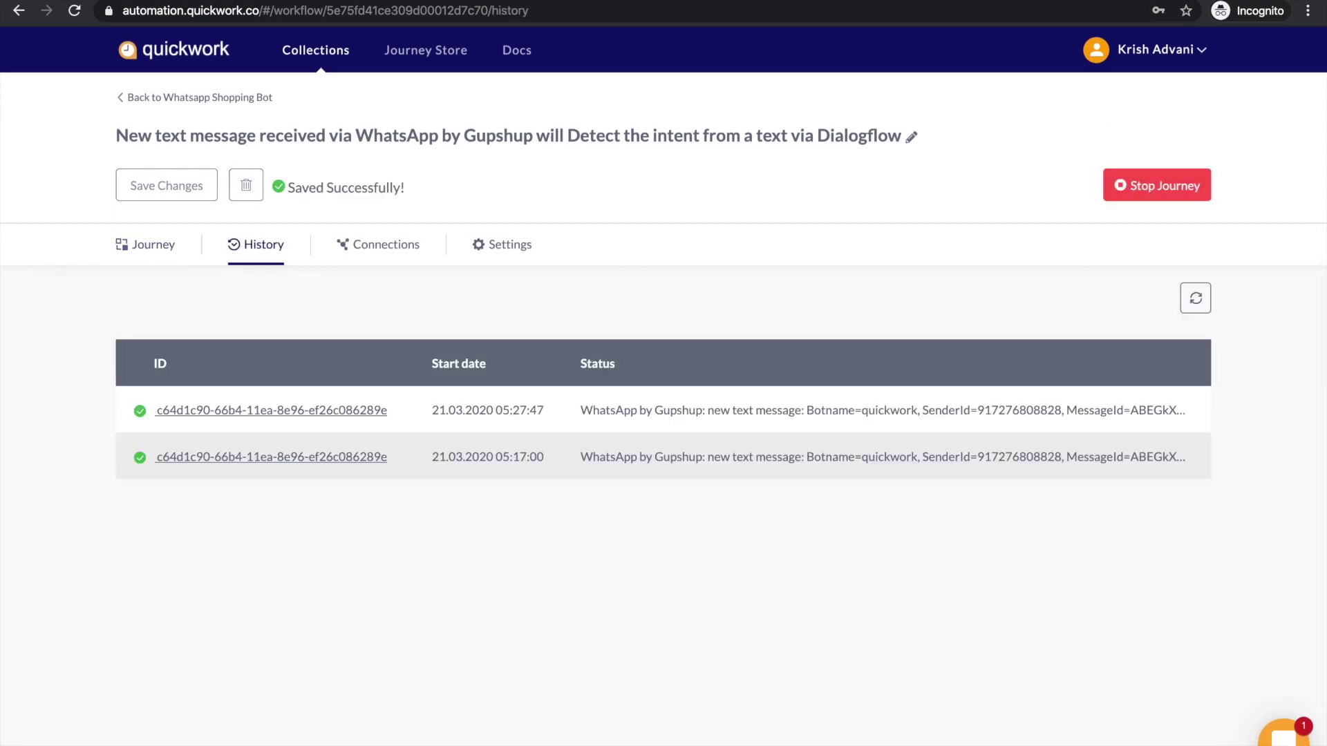
pyautogui.click(125, 1)
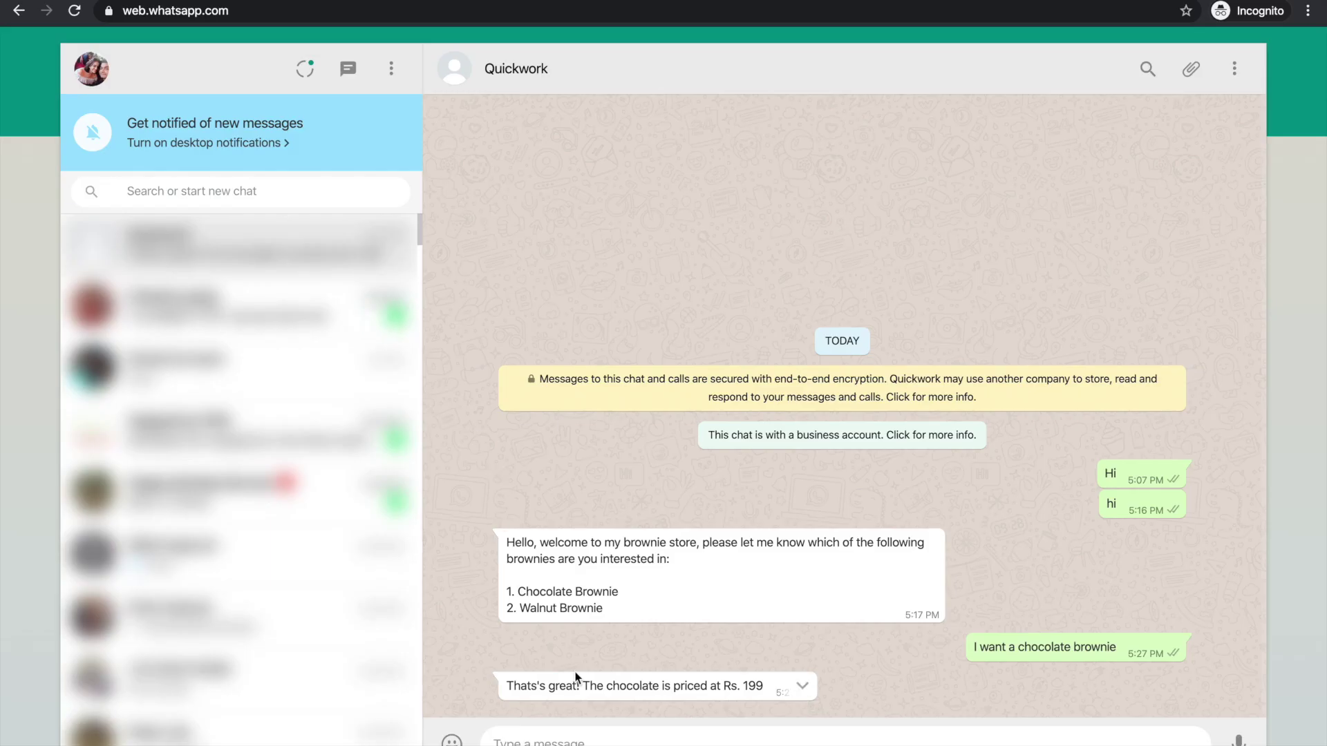
# Step: Send 'hi' and 'I want a chocolate brownie' to the bot, then open the reply's rzp.io link
pyautogui.write('hi')
pyautogui.press('Return')
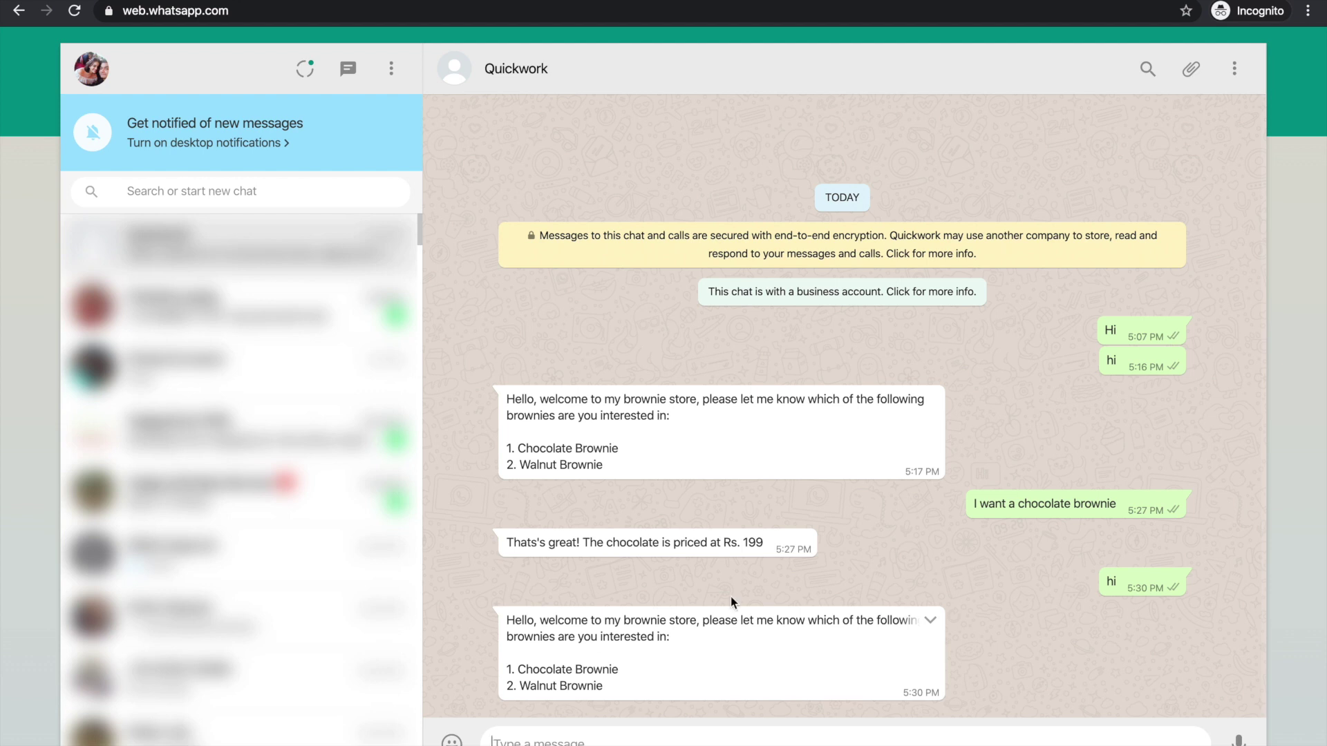
pyautogui.tripleClick(1022, 505)
pyautogui.hotkey('ctrl', 'c')
pyautogui.click(776, 743)
pyautogui.hotkey('ctrl', 'v')
pyautogui.press('Return')
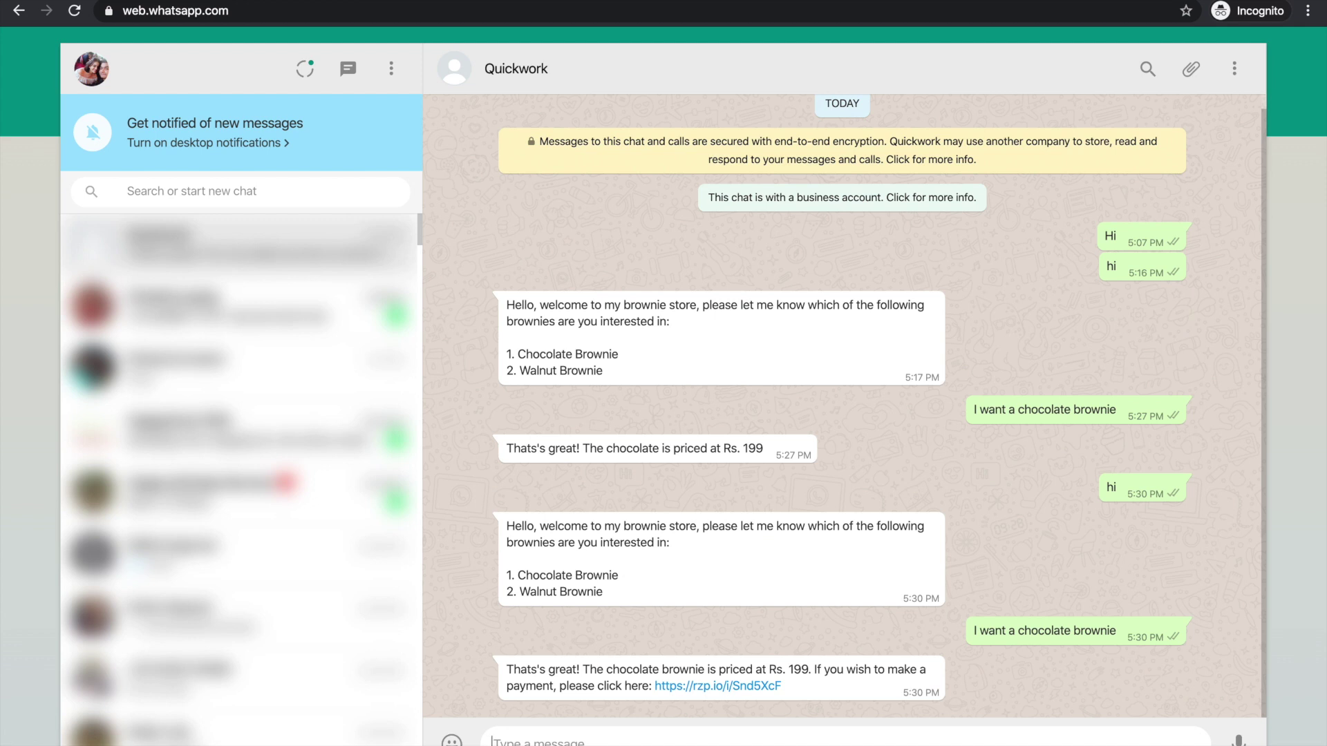
pyautogui.click(665, 686)
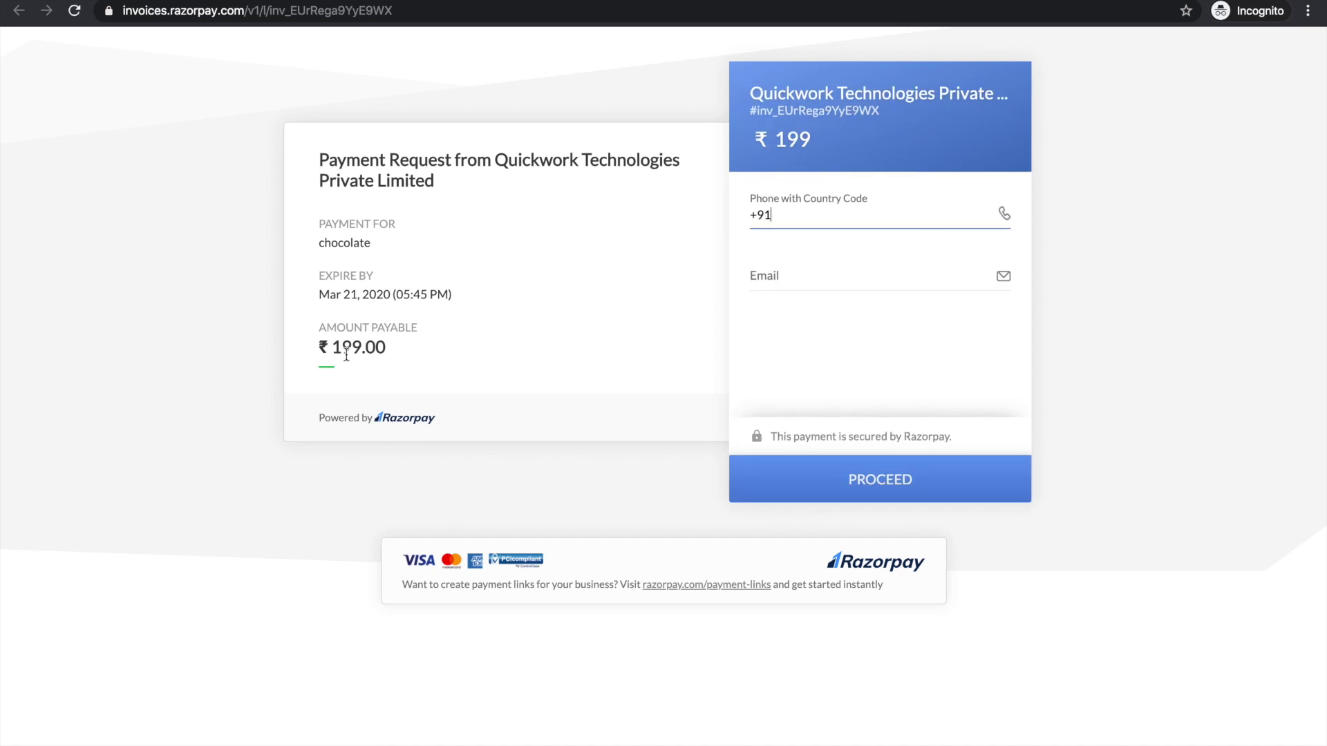
# Step: Check the Razorpay page's 199.00 amount payable and contact fields, then return to WhatsApp
pyautogui.moveTo(329, 348); pyautogui.dragTo(502, 359)
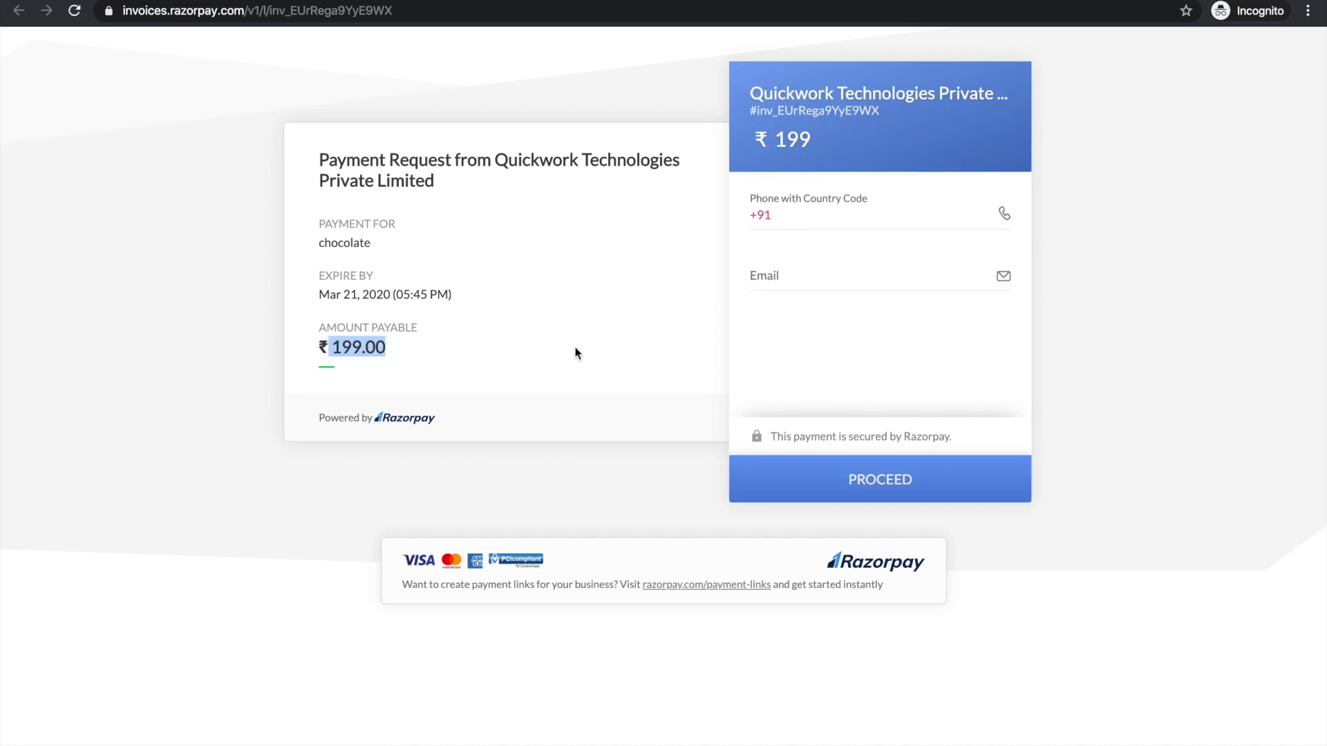
pyautogui.click(826, 243)
pyautogui.click(802, 214)
pyautogui.click(834, 280)
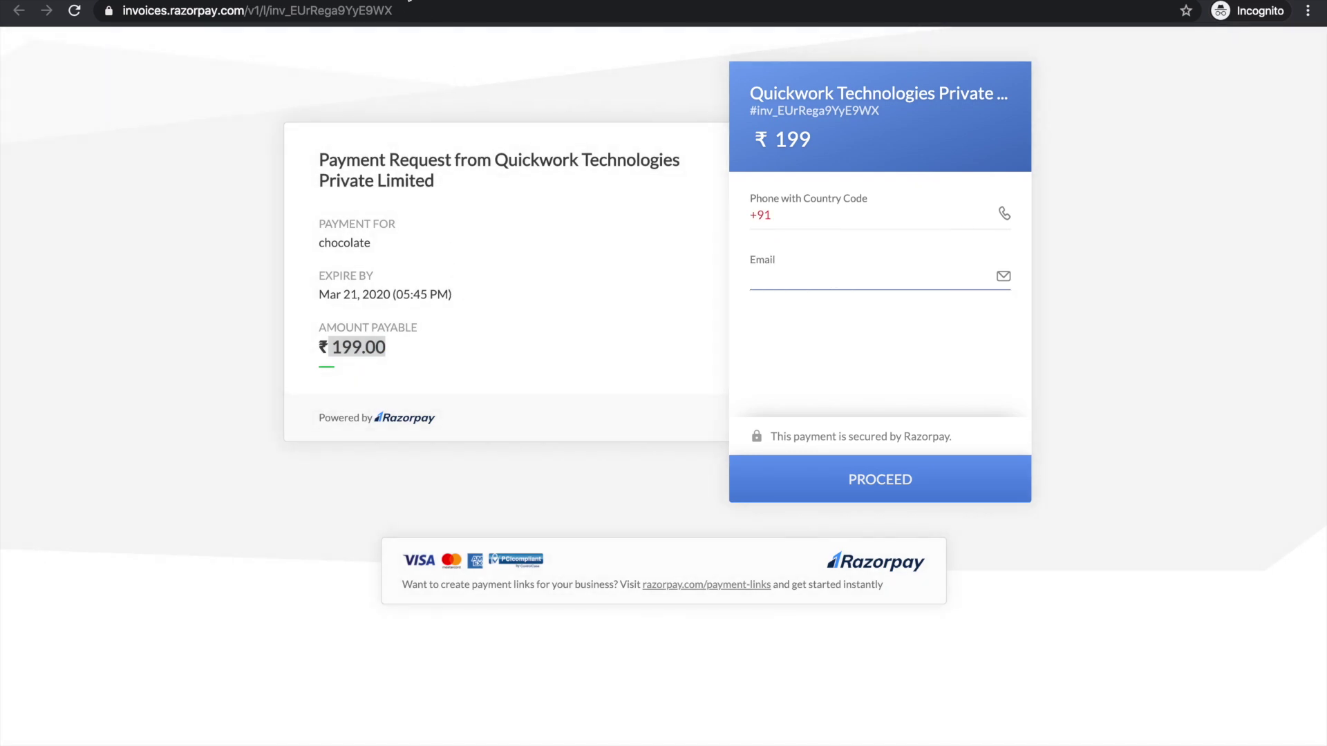
pyautogui.click(439, 0)
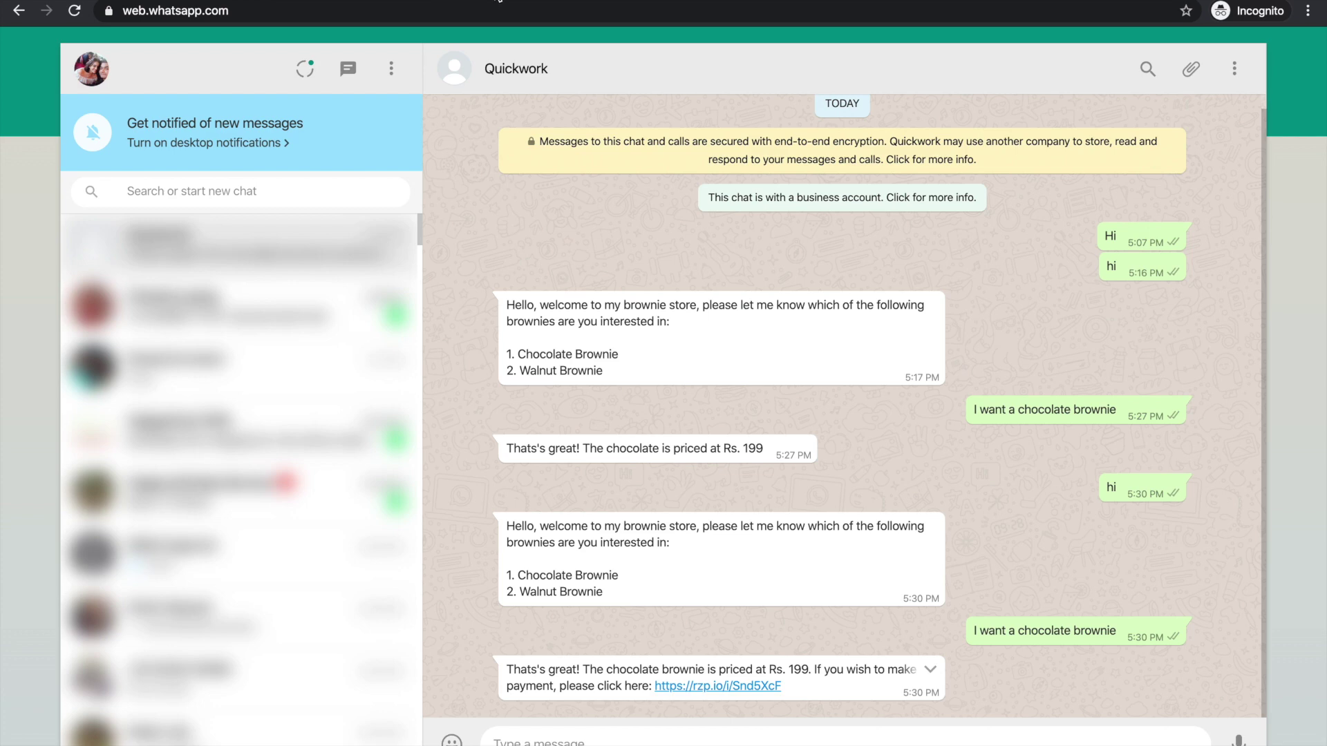
# Step: Change chocolate's price in Products cell B2 from 199 to 799, then copy the last brownie request in the chat
pyautogui.click(499, 1)
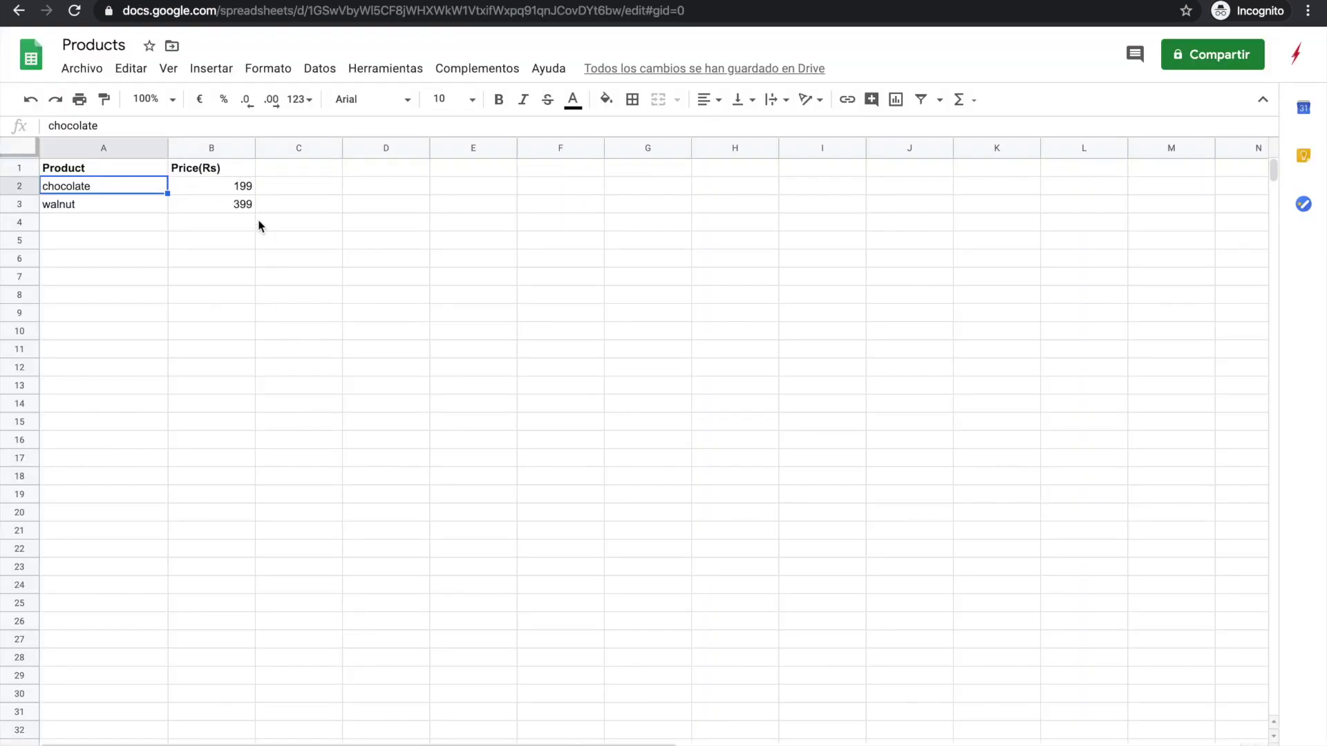
pyautogui.click(228, 185)
pyautogui.doubleClick(239, 184)
pyautogui.press('BackSpace')
pyautogui.write('7')
pyautogui.click(195, 356)
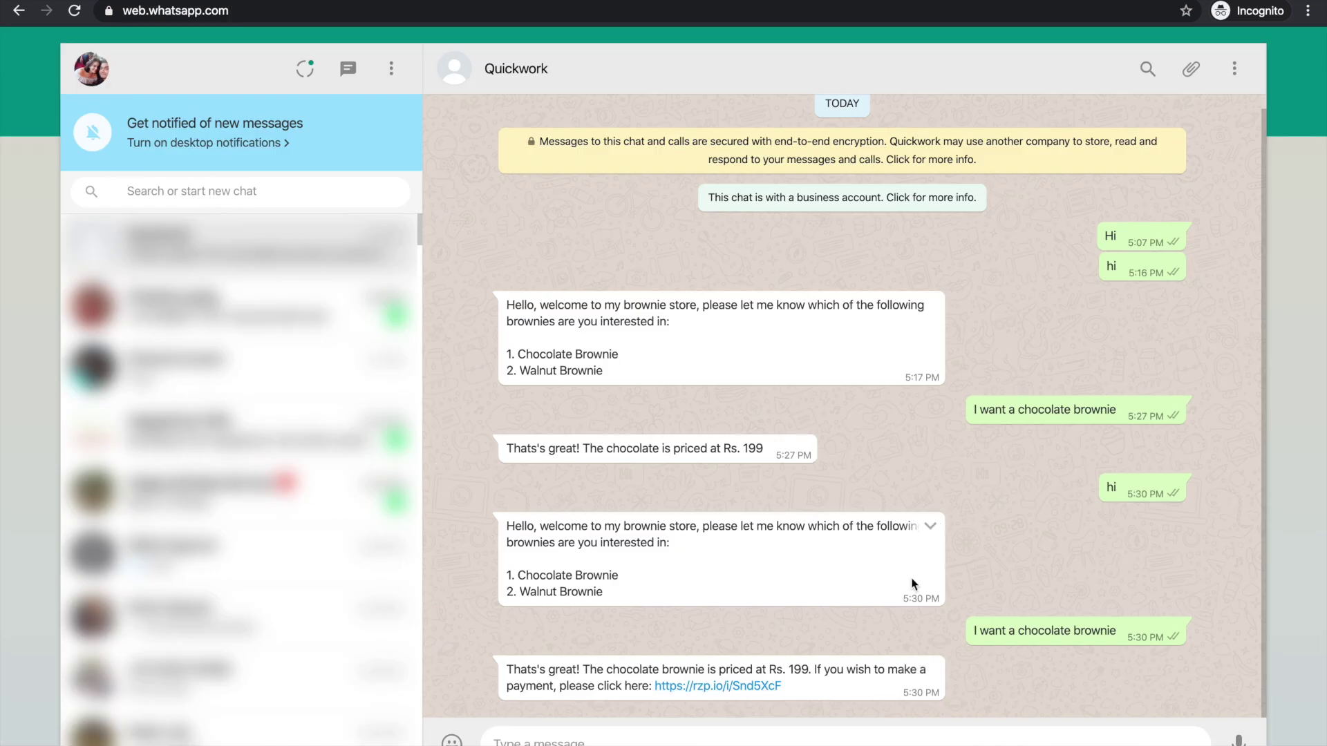
pyautogui.tripleClick(989, 625)
pyautogui.hotkey('ctrl', 'c')
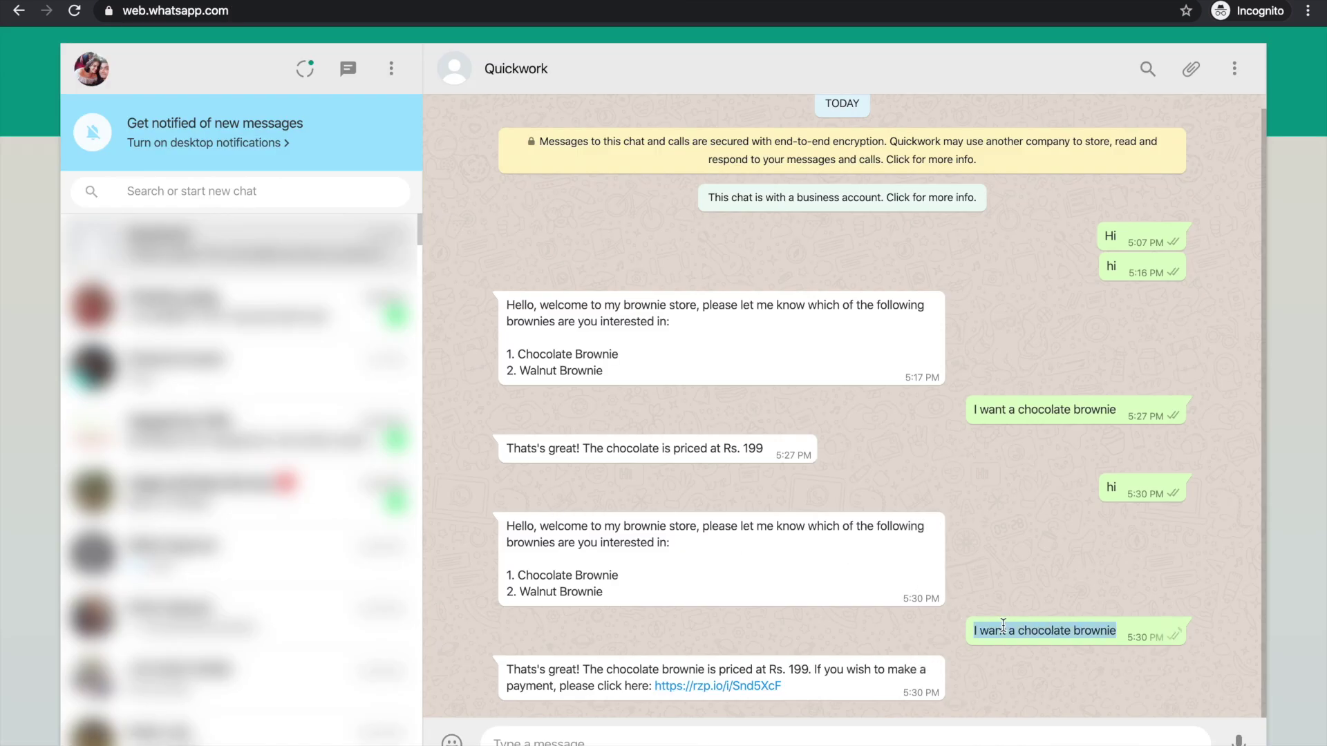
# Step: Resend 'I want a chocolate brownie' and confirm the reply now quotes Rs. 799
pyautogui.click(904, 738)
pyautogui.hotkey('ctrl', 'v')
pyautogui.press('Return')
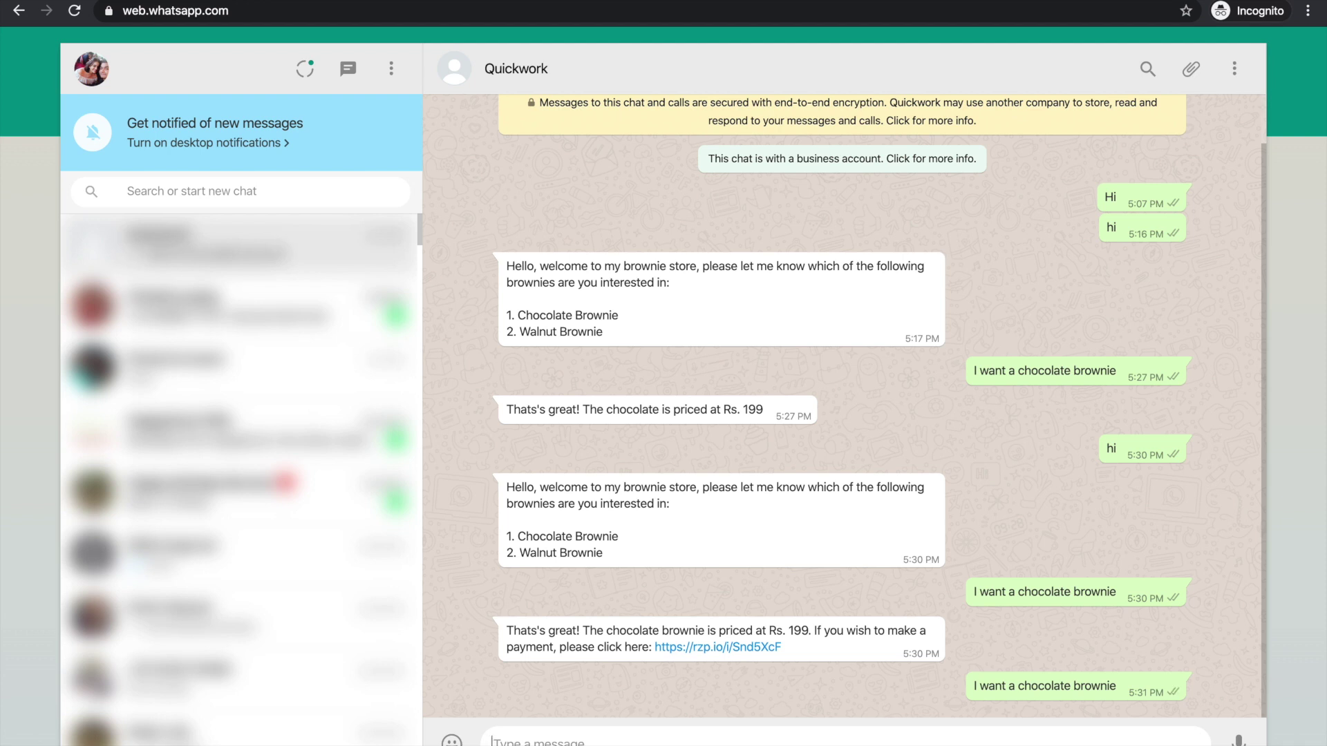
pyautogui.doubleClick(800, 669)
# Step: Verify the new payment link asks ₹799.00 for chocolate, then go back to the Quickwork workflow
pyautogui.click(712, 684)
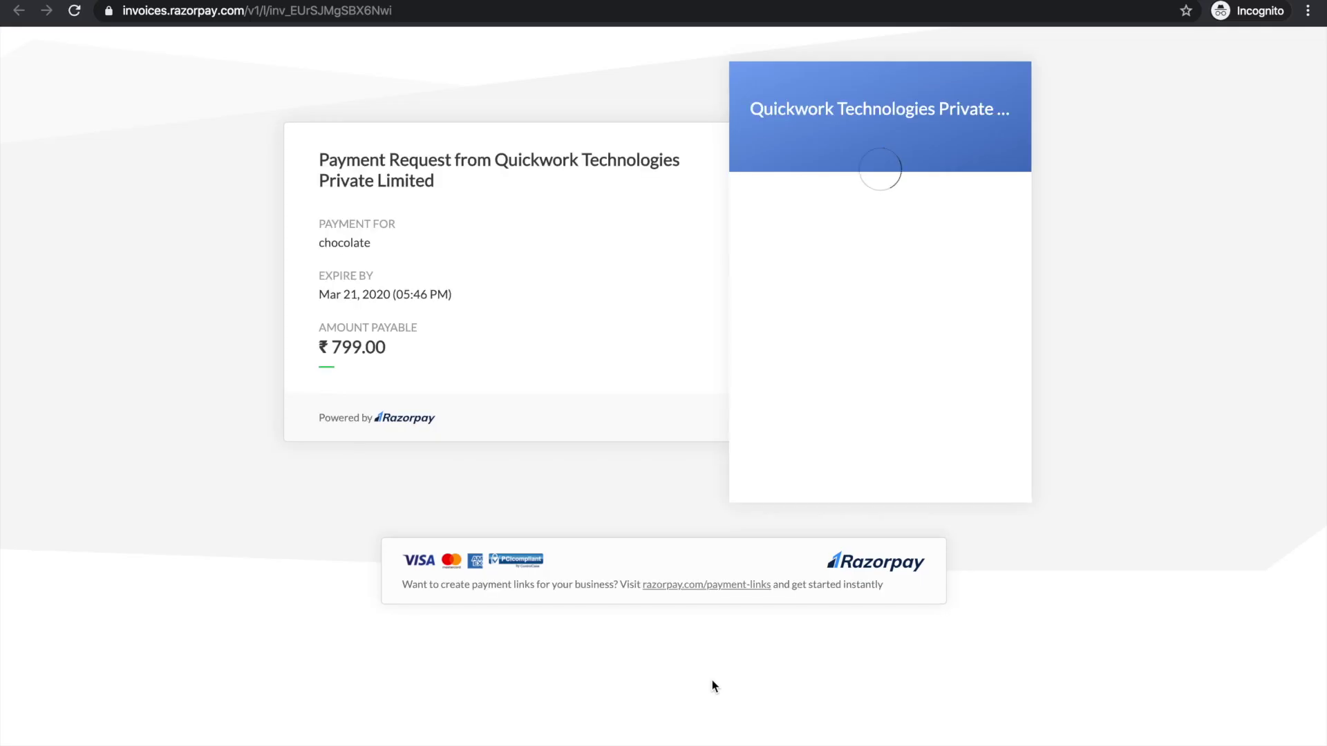
pyautogui.moveTo(331, 353); pyautogui.dragTo(406, 350)
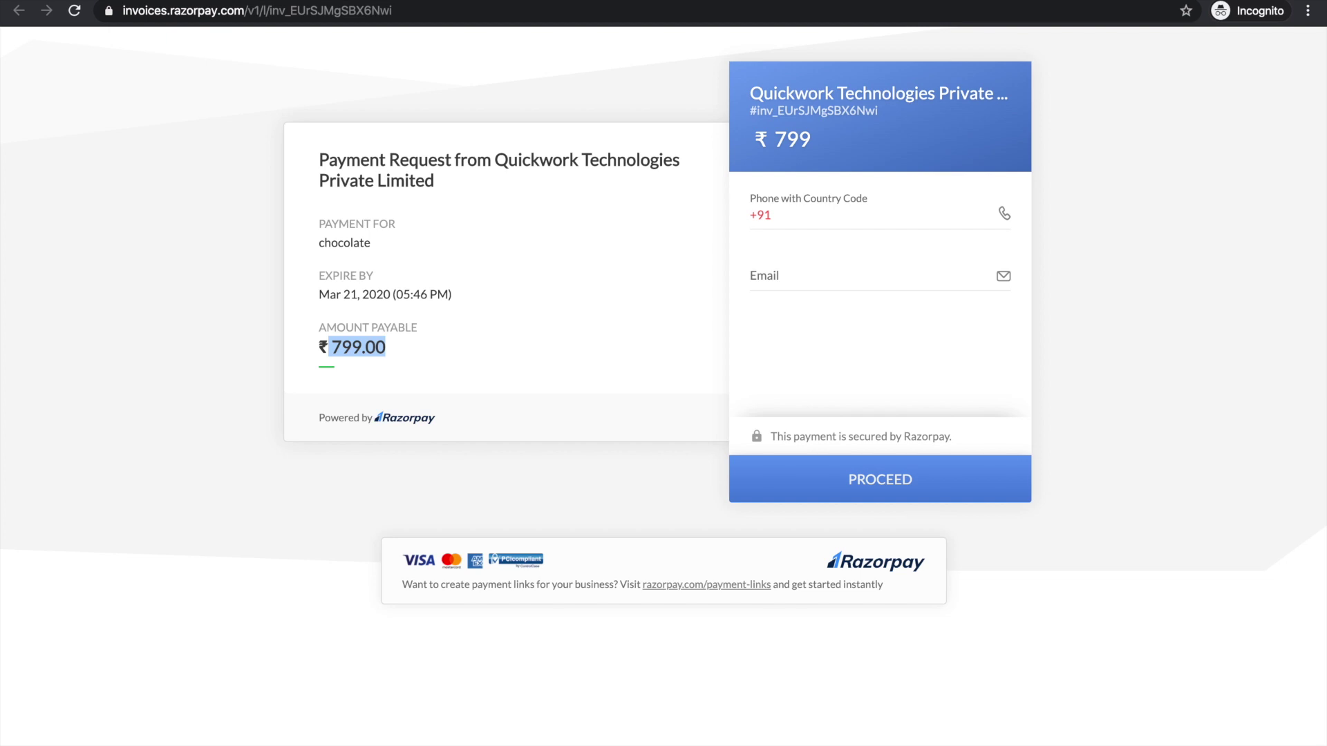
pyautogui.click(302, 1)
pyautogui.scroll(2, 652, 315)
pyautogui.scroll(-2, 652, 316)
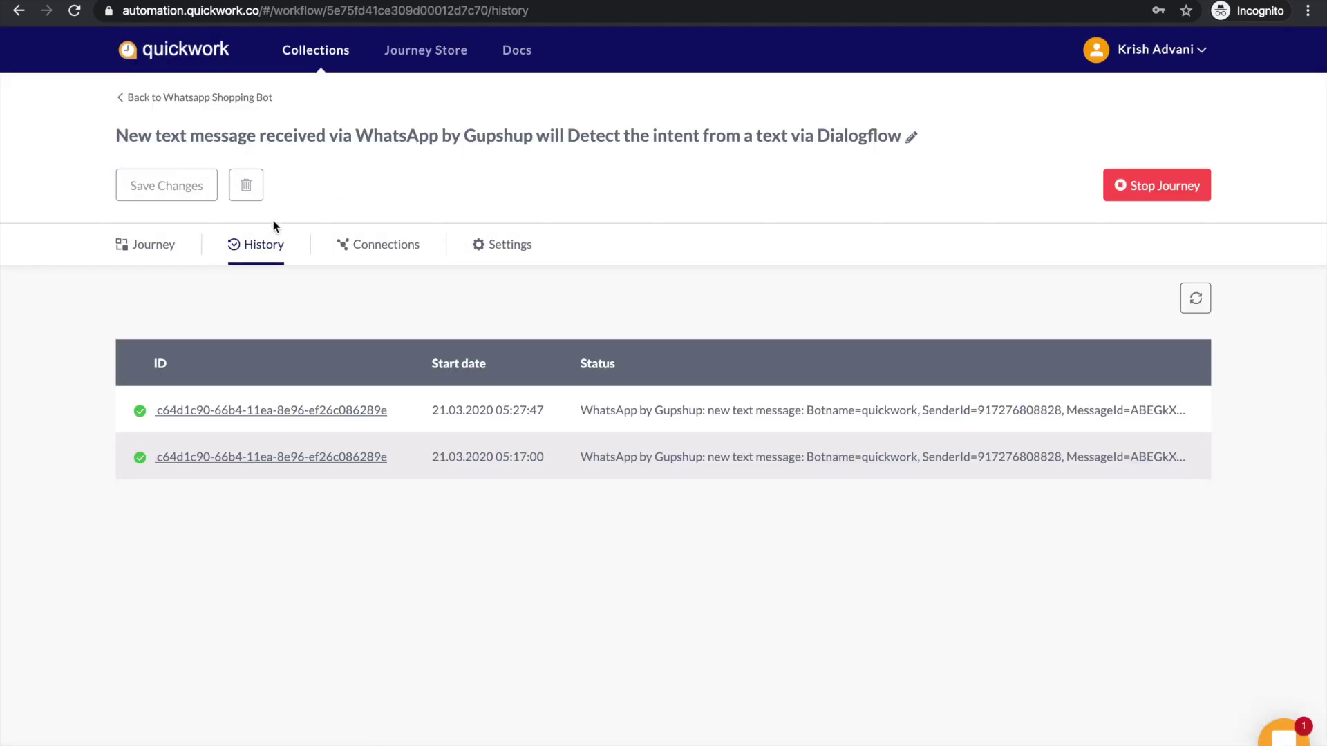
pyautogui.click(145, 245)
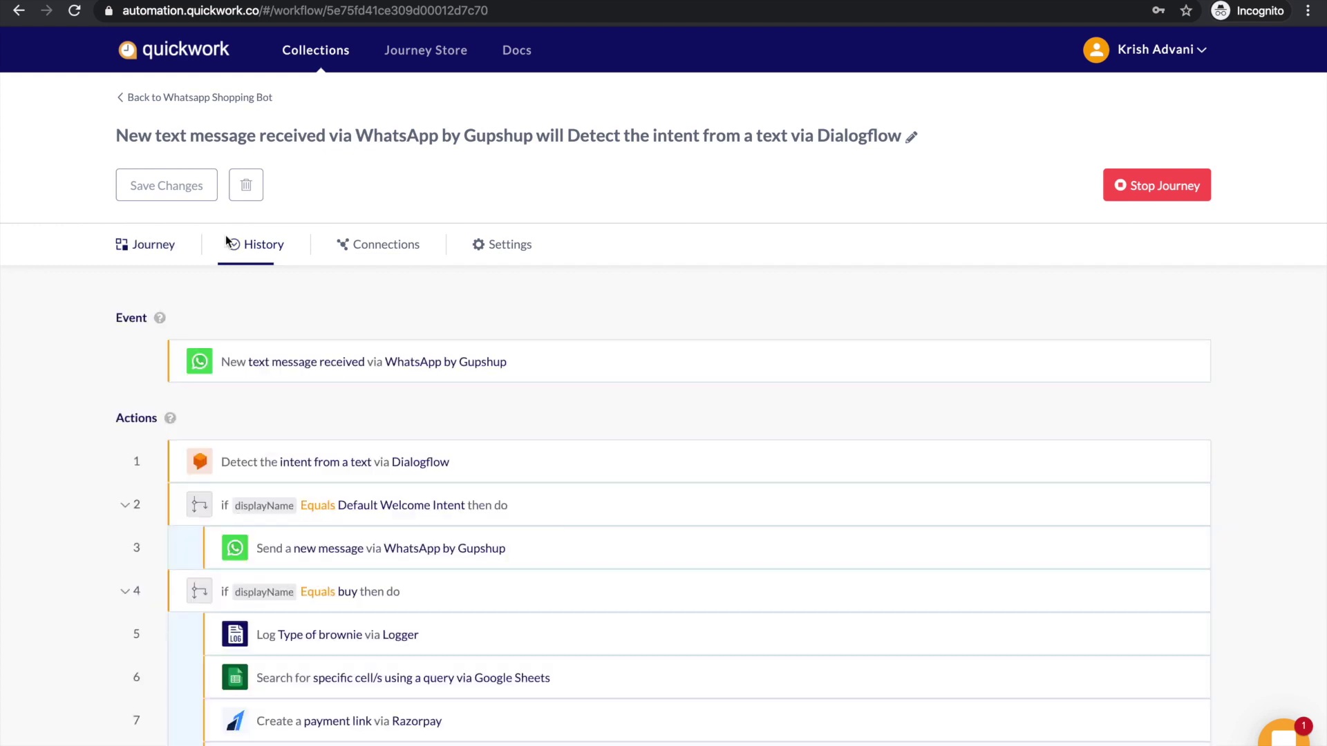
# Step: Add step 9 as a WhatsApp by Gupshup 'Ask question' action and focus its Question field
pyautogui.click(1119, 184)
pyautogui.scroll(-2, 923, 328)
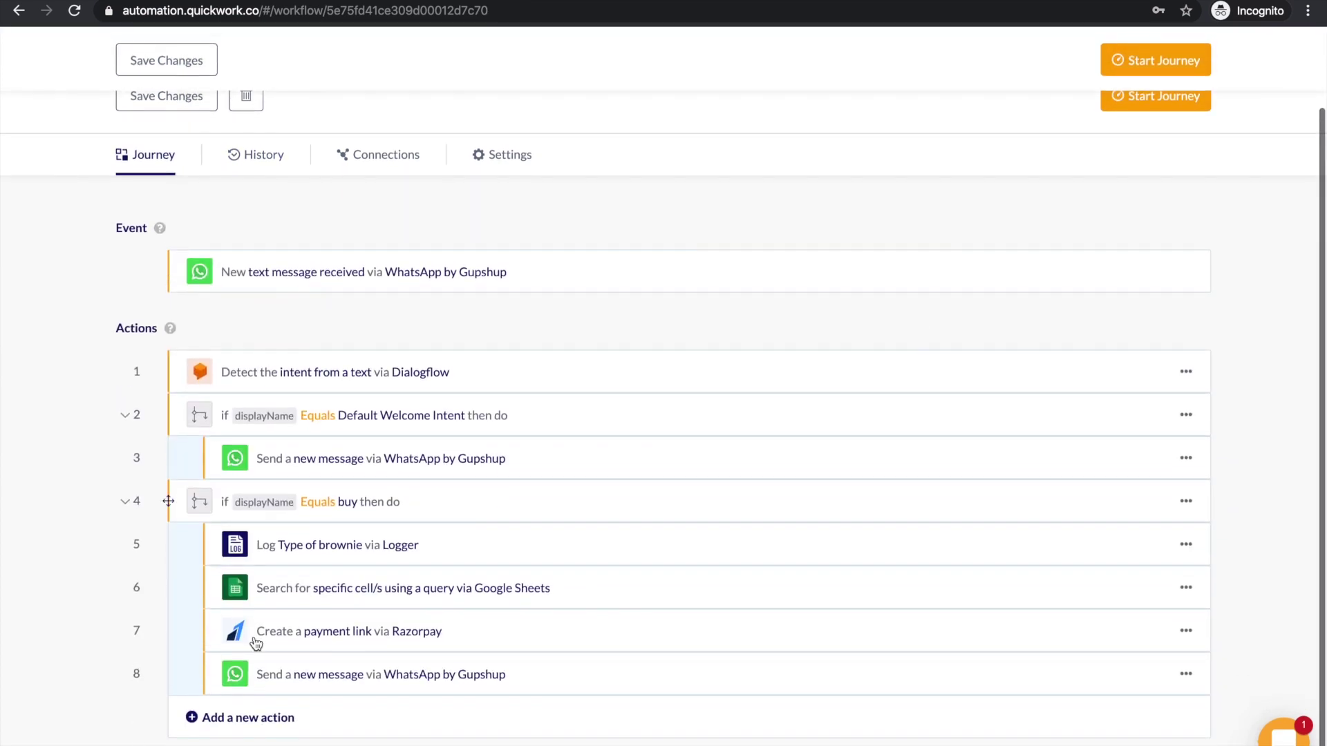
pyautogui.click(197, 712)
pyautogui.scroll(-3, 227, 706)
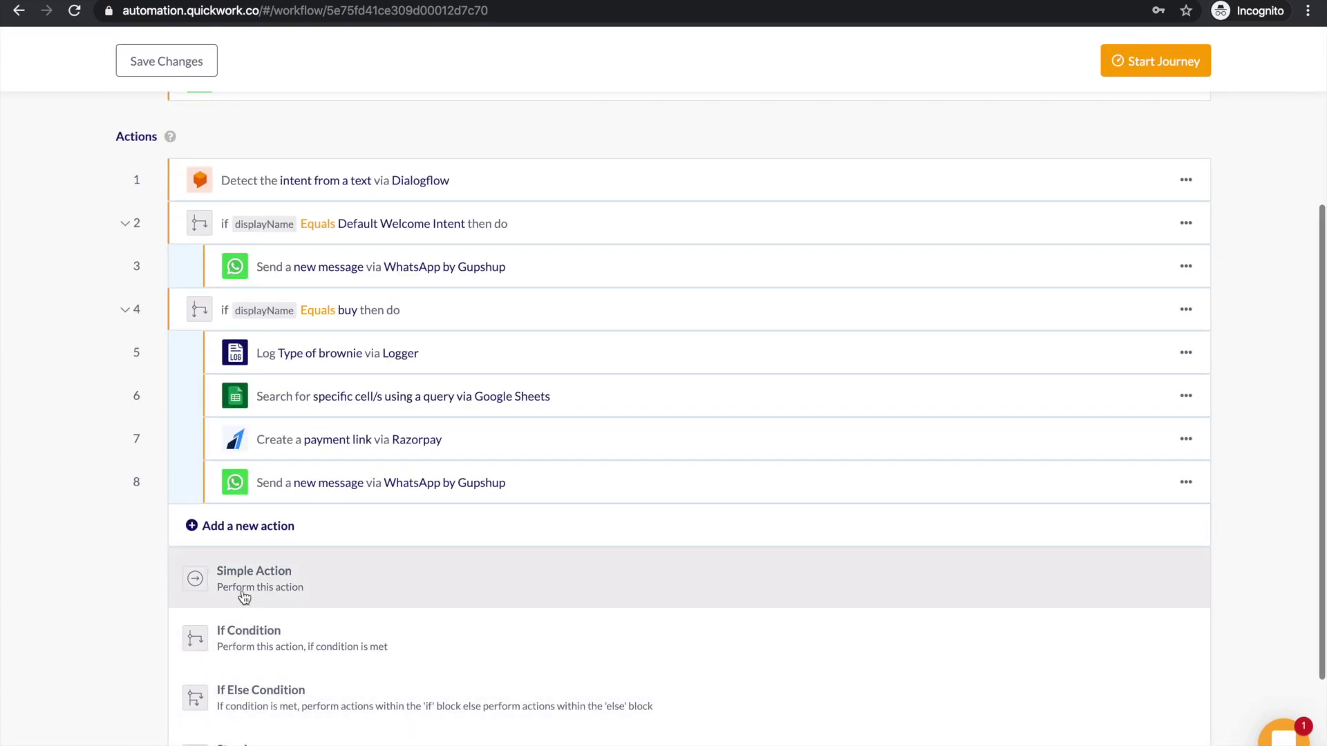
pyautogui.click(242, 593)
pyautogui.scroll(-2, 238, 669)
pyautogui.scroll(1, 239, 667)
pyautogui.write('wha')
pyautogui.click(259, 699)
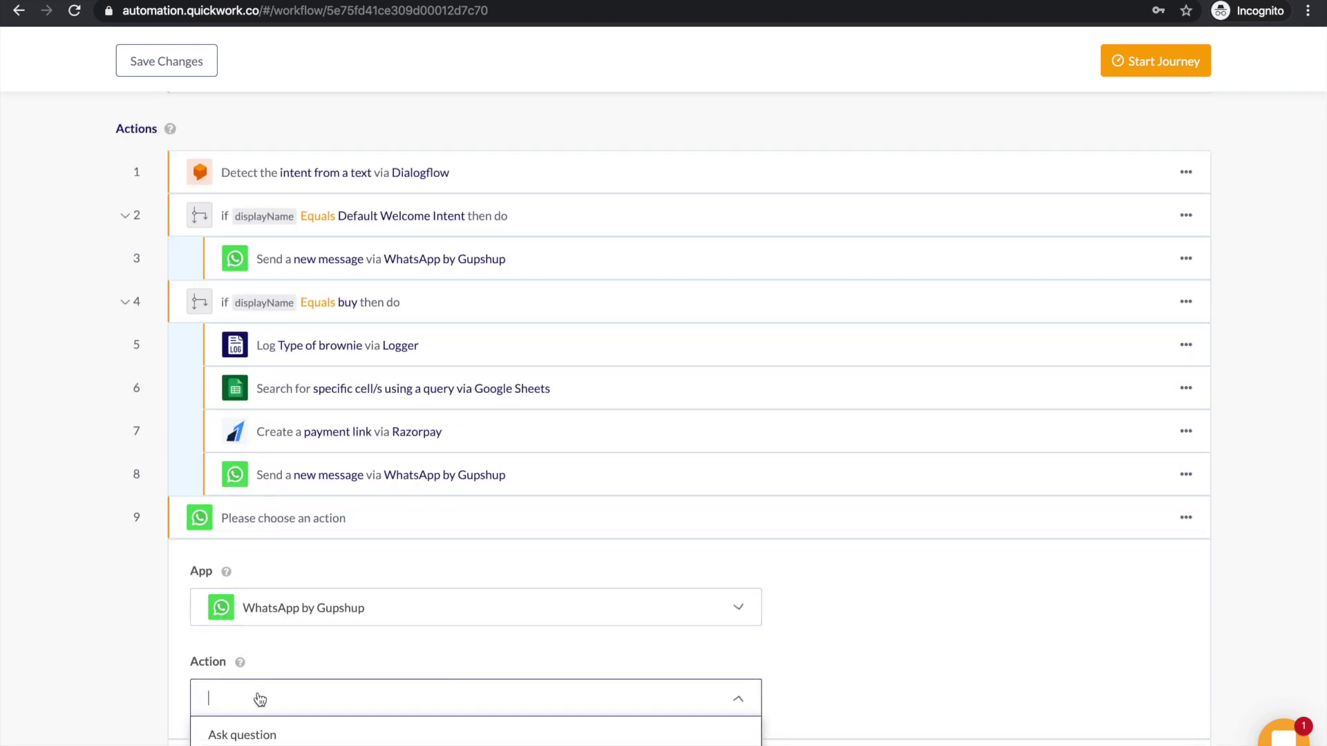
pyautogui.click(292, 699)
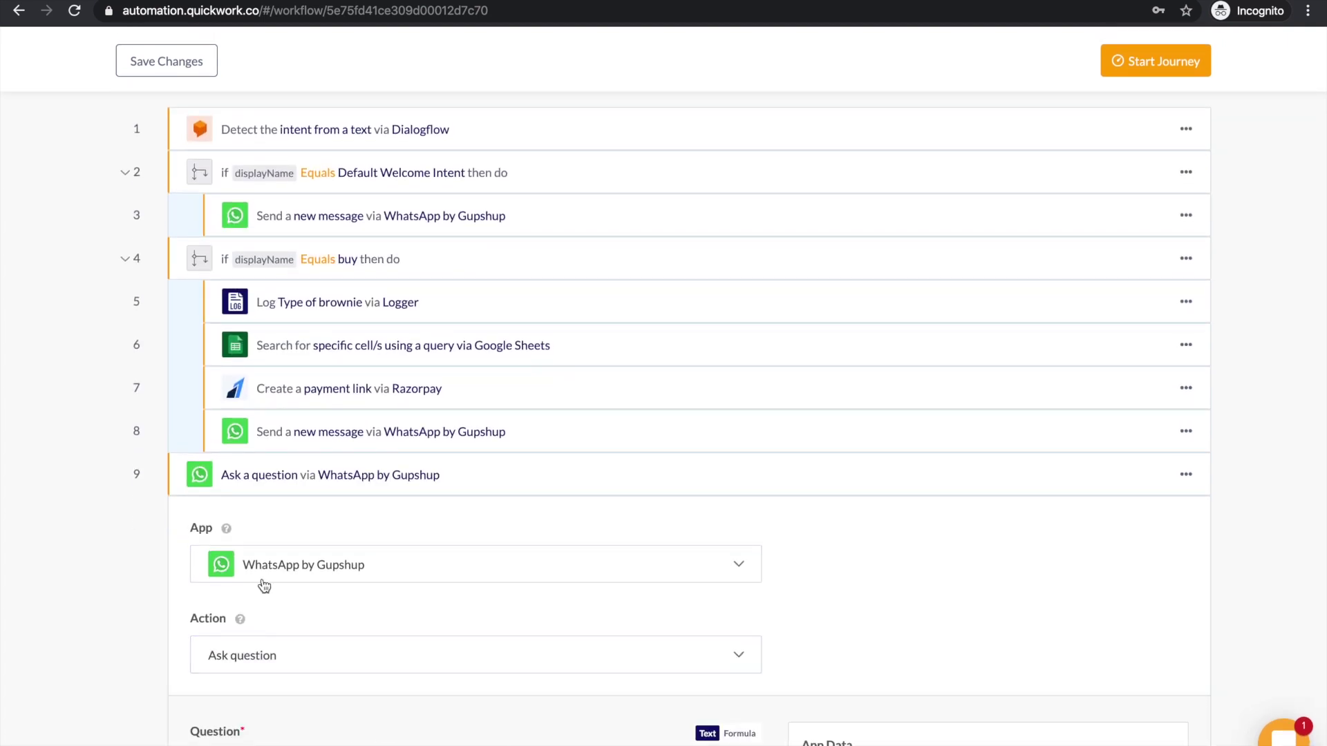
pyautogui.scroll(-6, 263, 583)
pyautogui.click(265, 373)
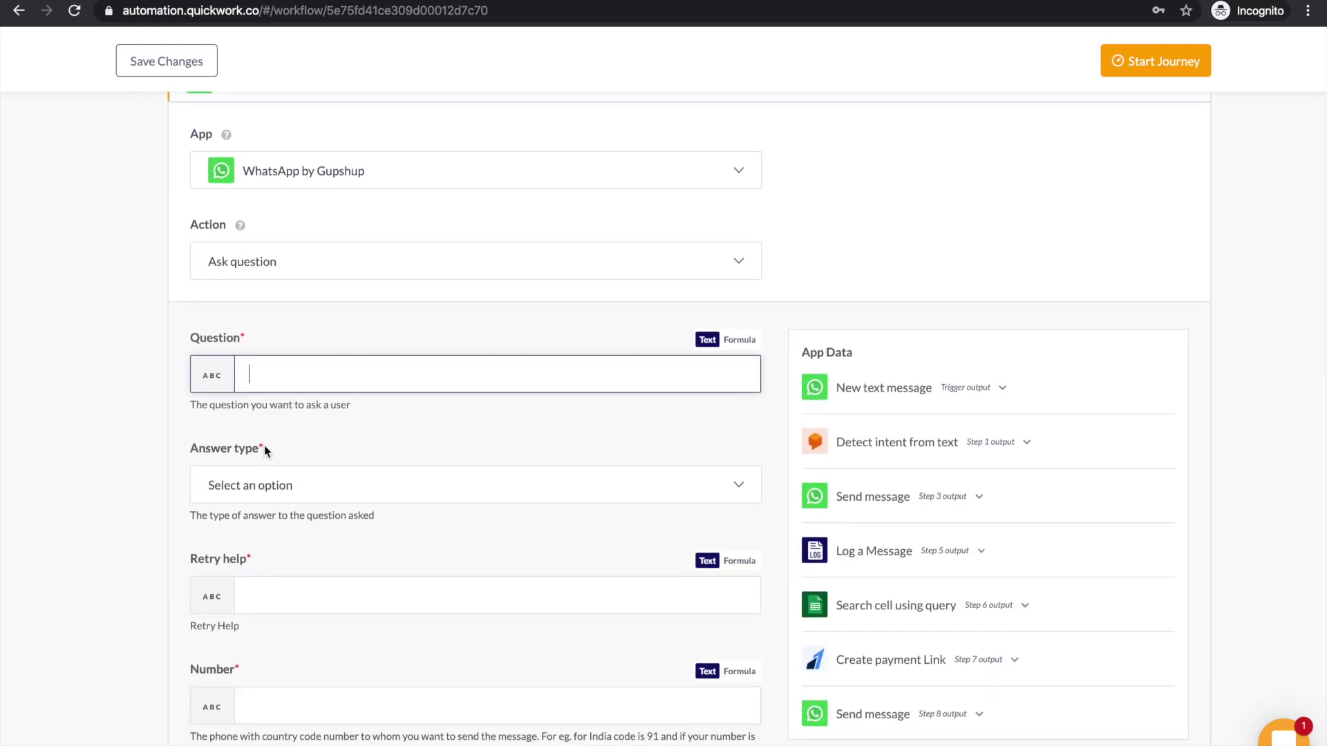
pyautogui.click(270, 484)
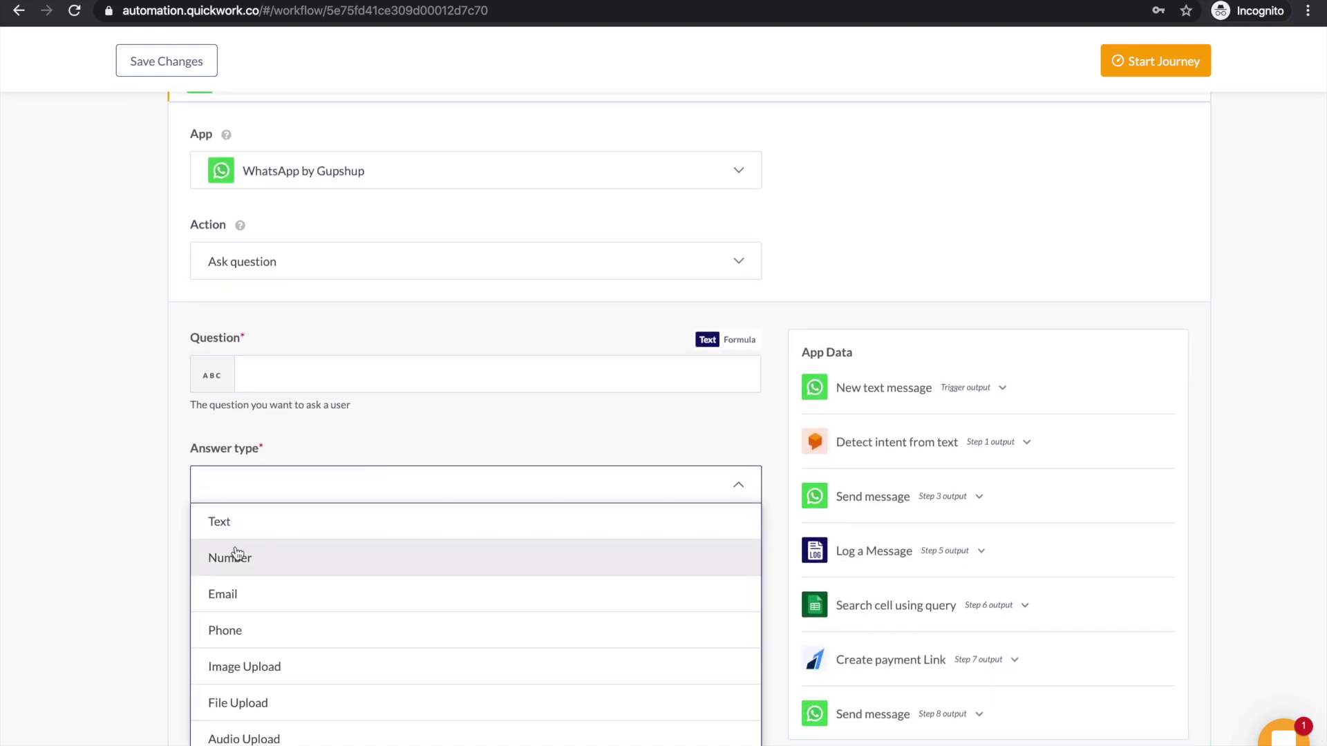
pyautogui.scroll(-1, 228, 592)
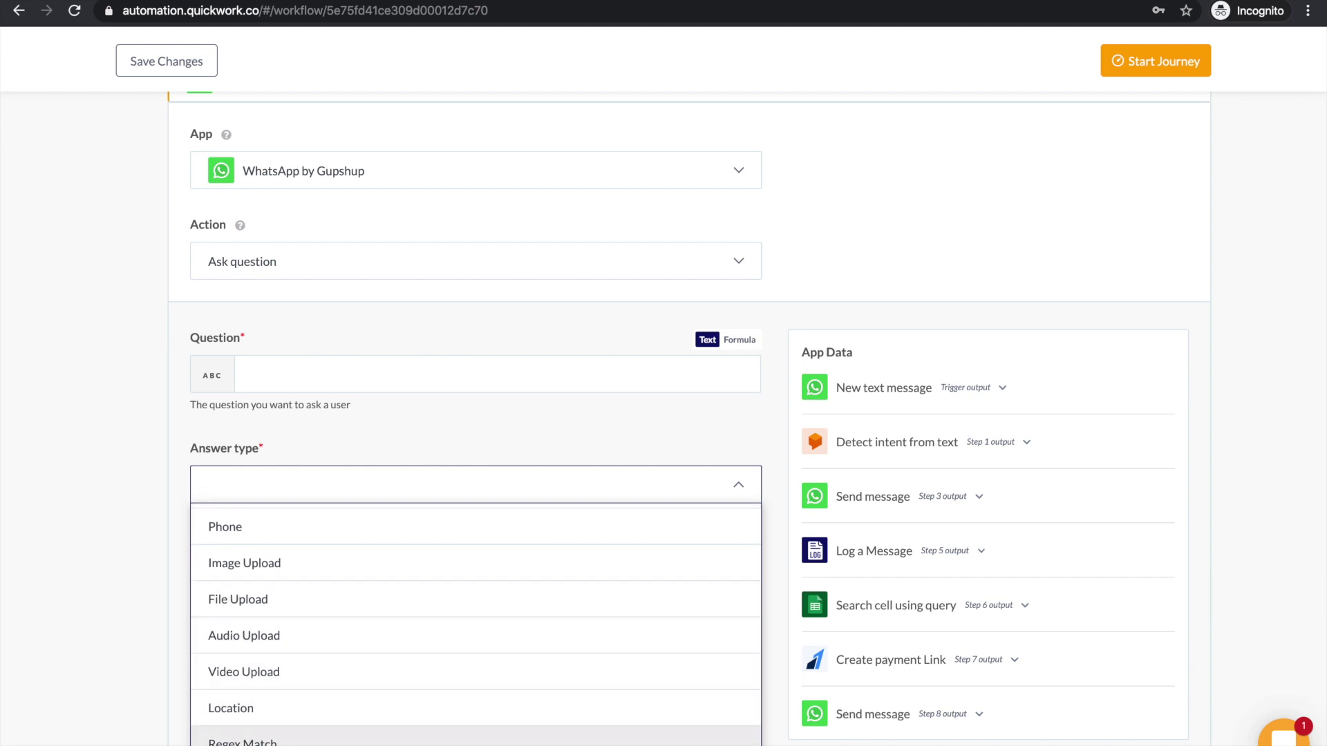
pyautogui.click(127, 620)
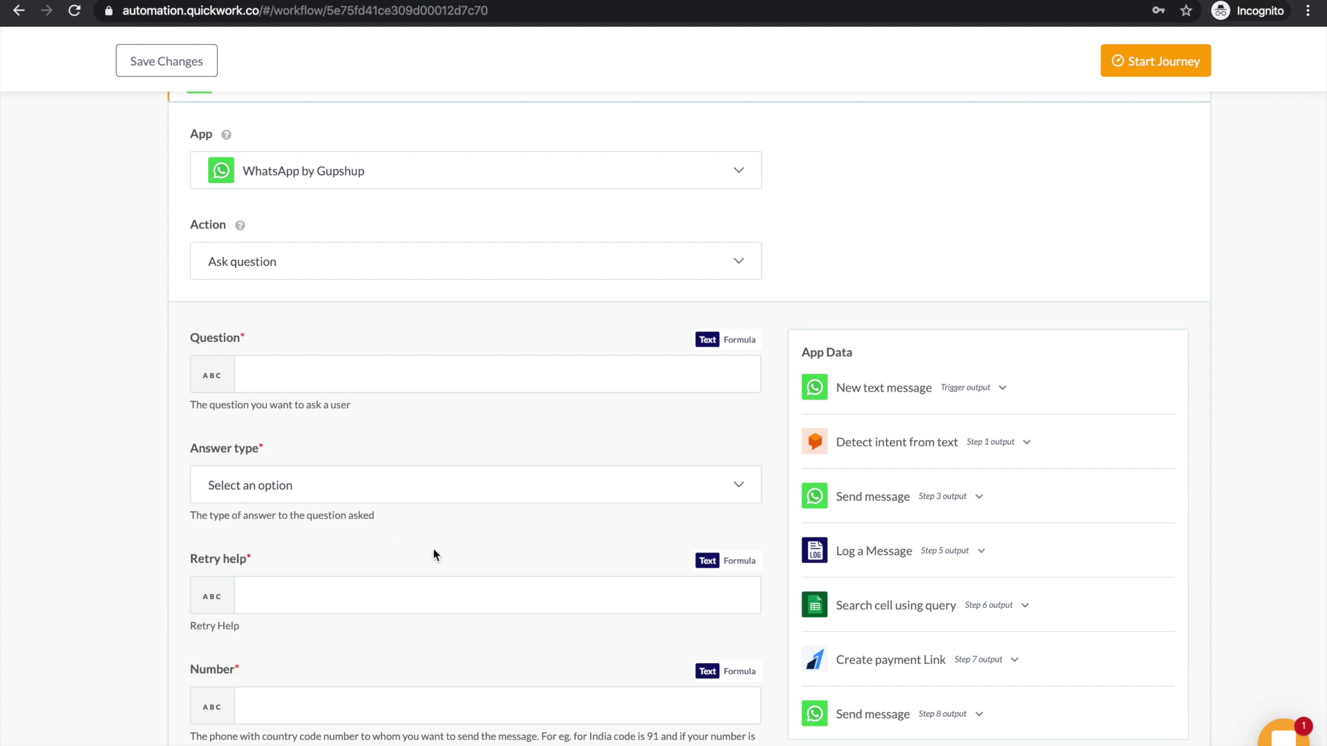
pyautogui.scroll(5, 433, 555)
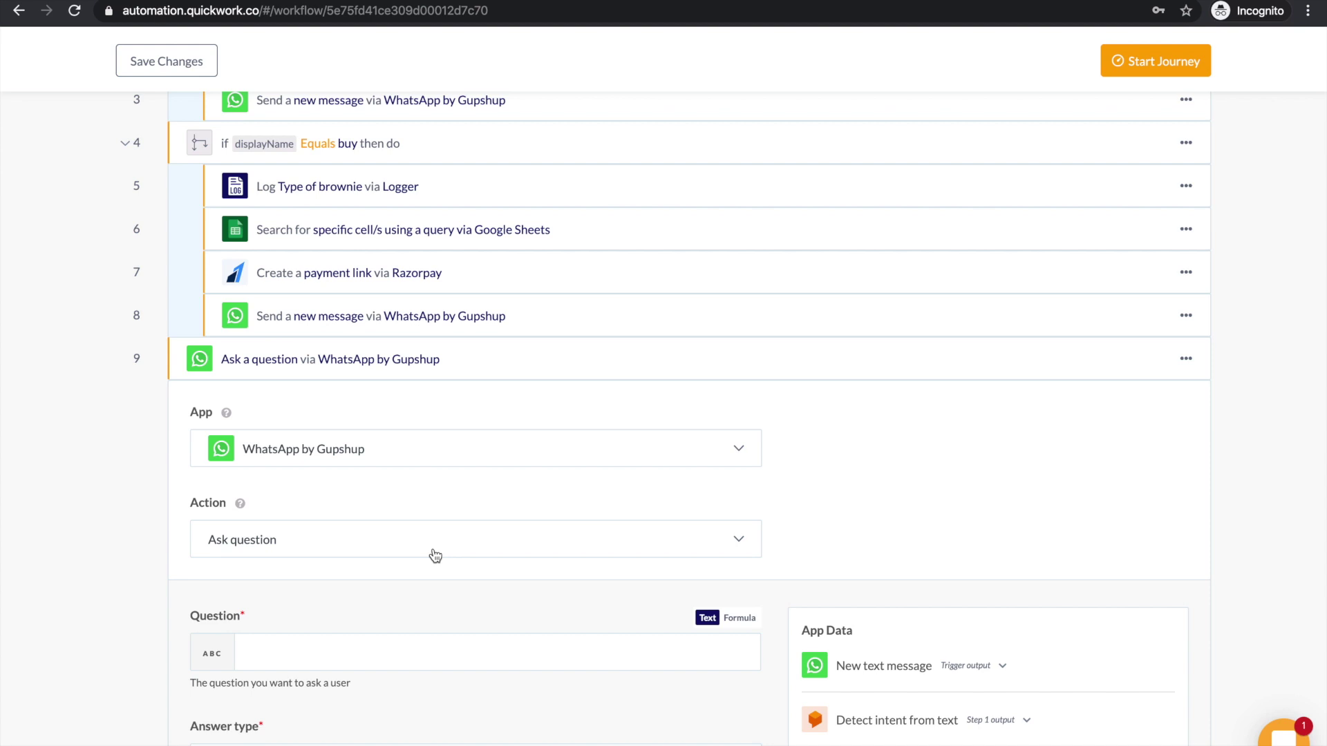
pyautogui.scroll(6, 435, 555)
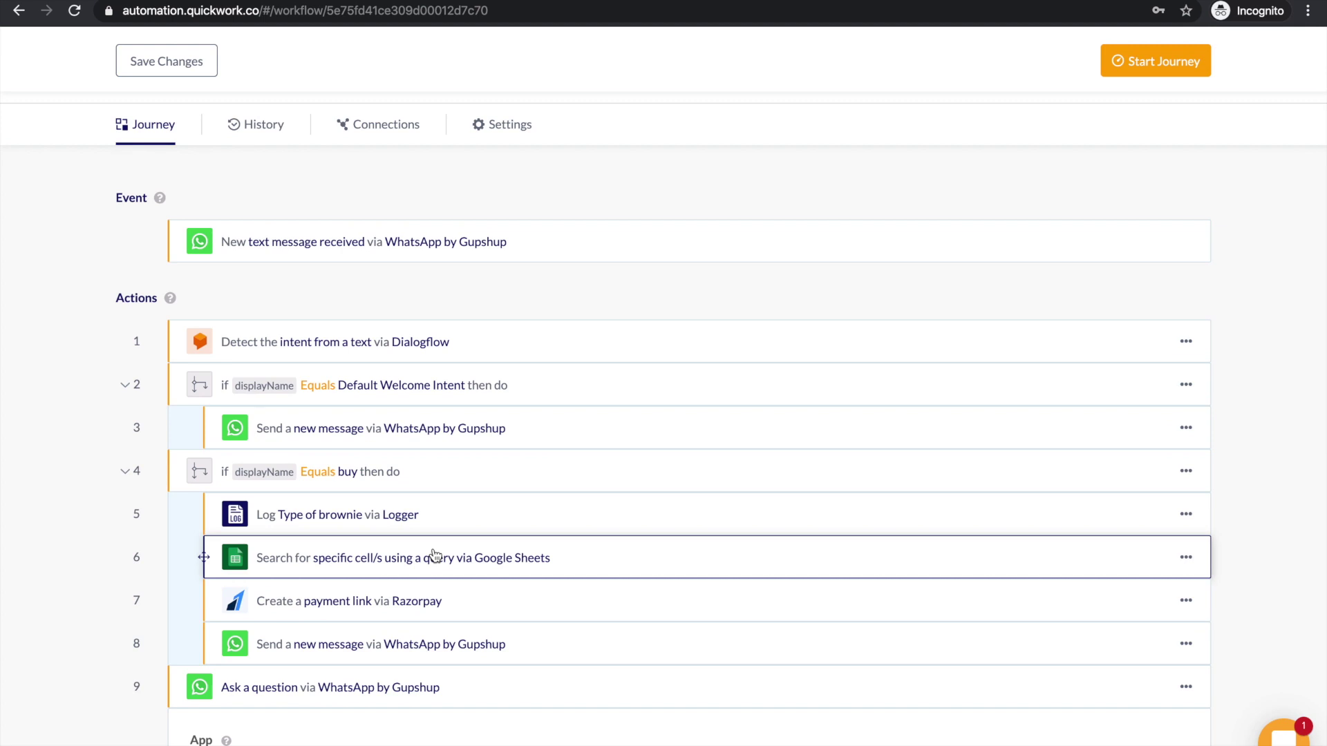
pyautogui.scroll(2, 434, 555)
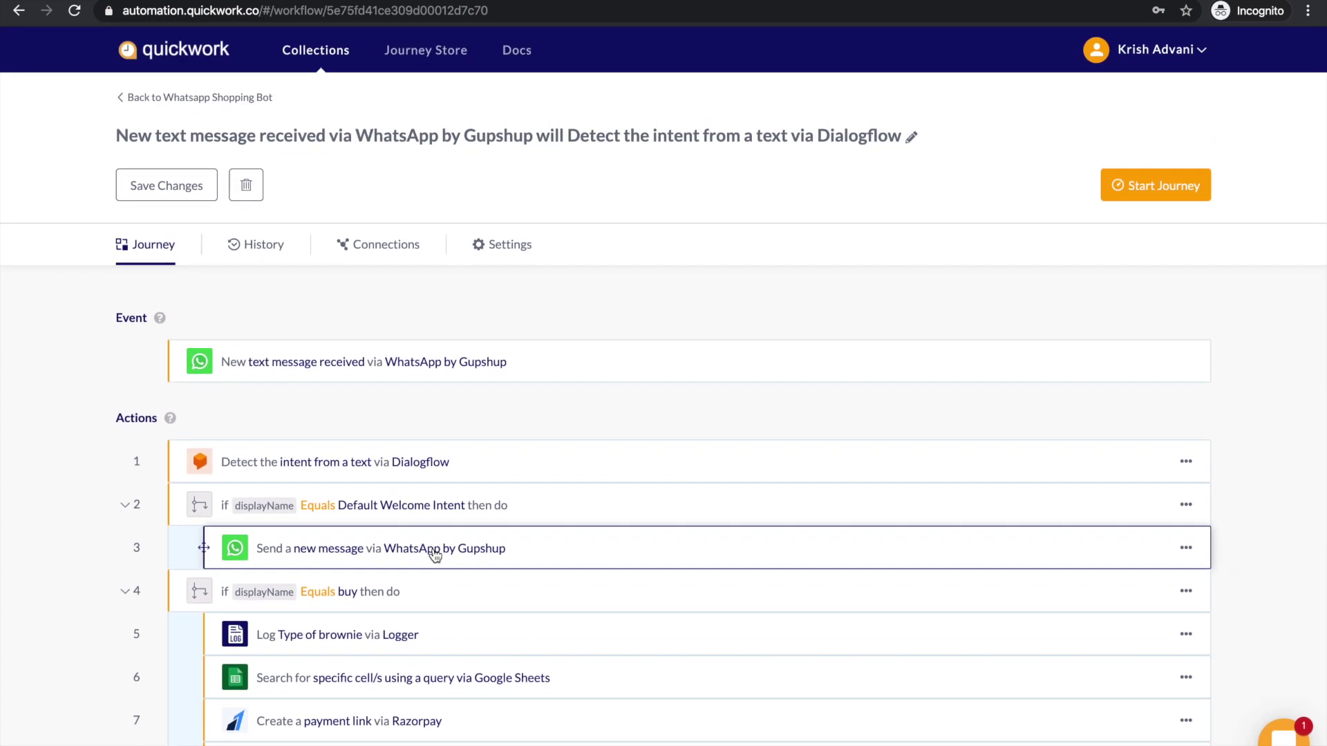